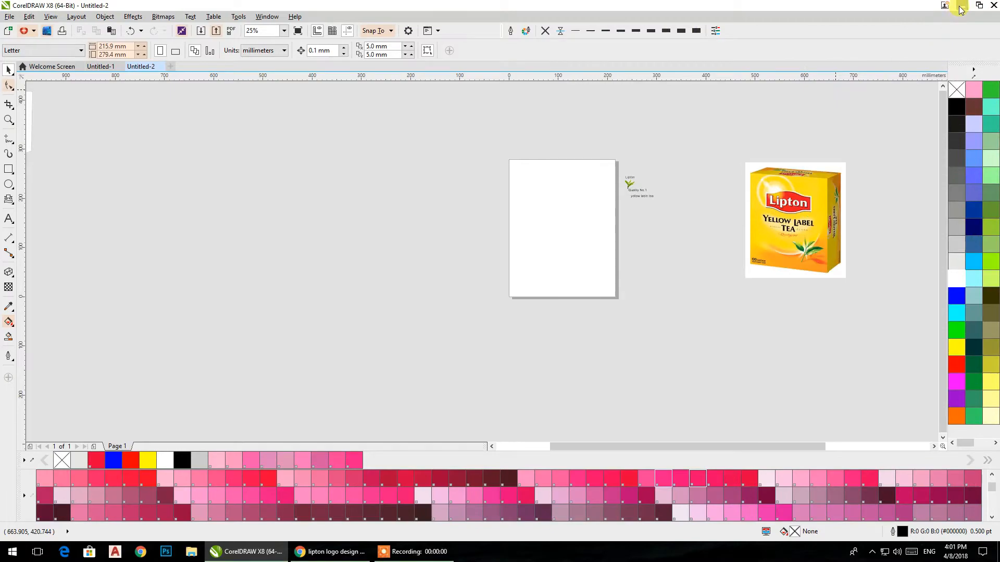
Step: Switch to the Chrome image search and open the large 3832 × 1928 red Lipton logo result
{"action": "left_click", "coordinate": [960, 6]}
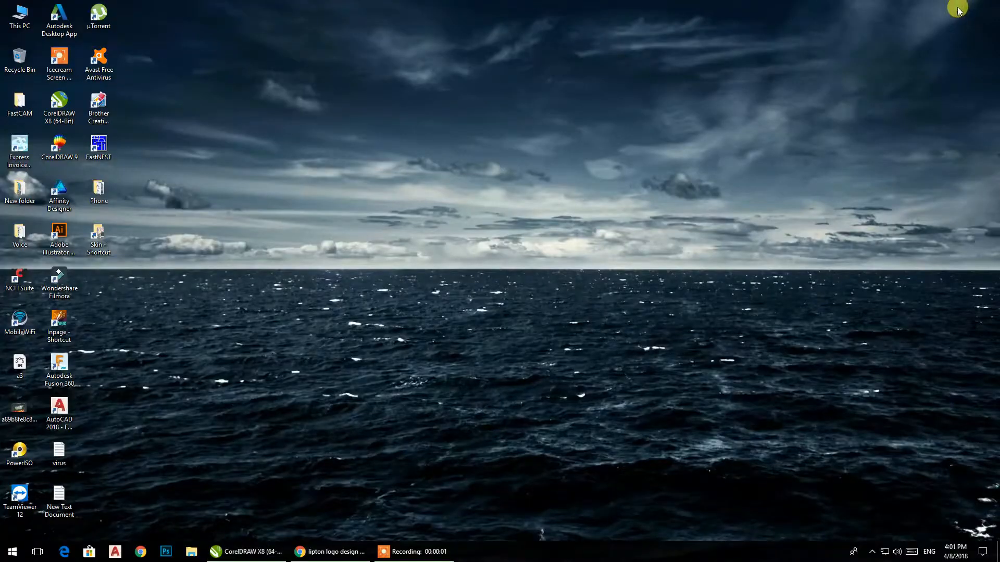
{"action": "left_click", "coordinate": [331, 551]}
{"action": "scroll", "coordinate": [379, 130], "scroll_direction": "up", "scroll_amount": 7}
{"action": "scroll", "coordinate": [381, 134], "scroll_direction": "down", "scroll_amount": 6}
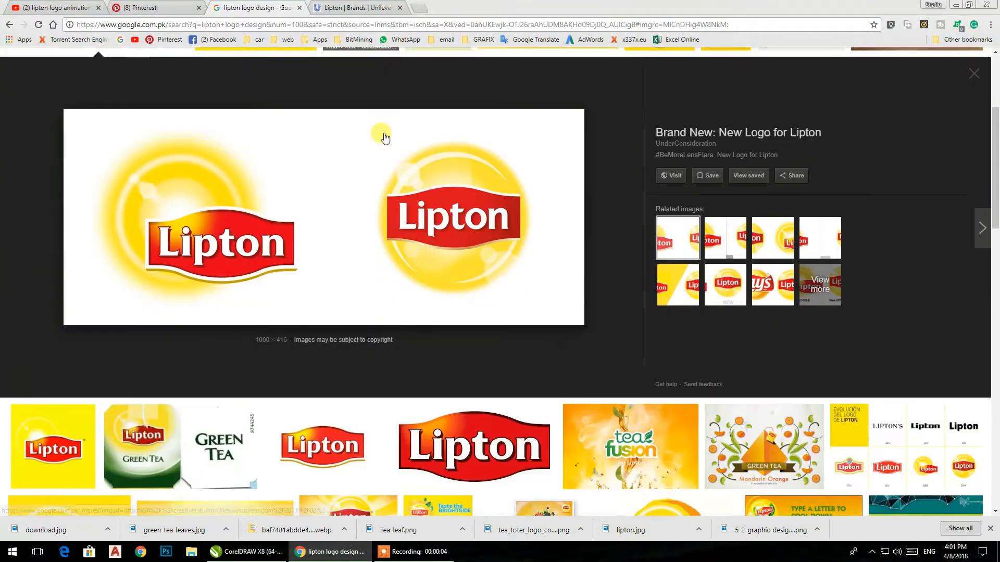
{"action": "left_click", "coordinate": [474, 324]}
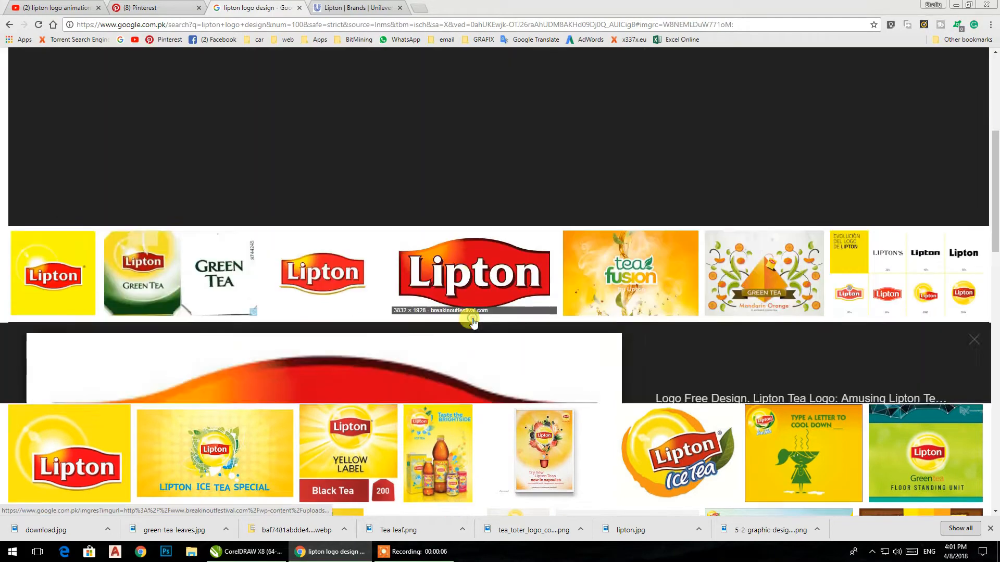
Step: Save the red Lipton logo as the JPEG image "download" in the Foods folder, replacing the existing file
{"action": "right_click", "coordinate": [468, 238]}
{"action": "left_click", "coordinate": [507, 329]}
{"action": "left_click", "coordinate": [371, 119]}
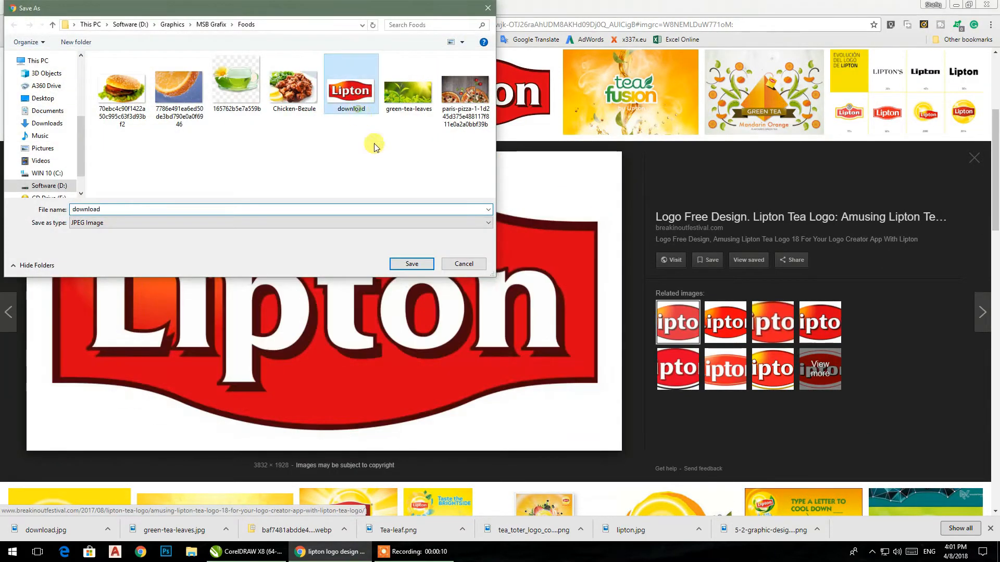
{"action": "left_click", "coordinate": [411, 264]}
{"action": "left_click", "coordinate": [534, 281]}
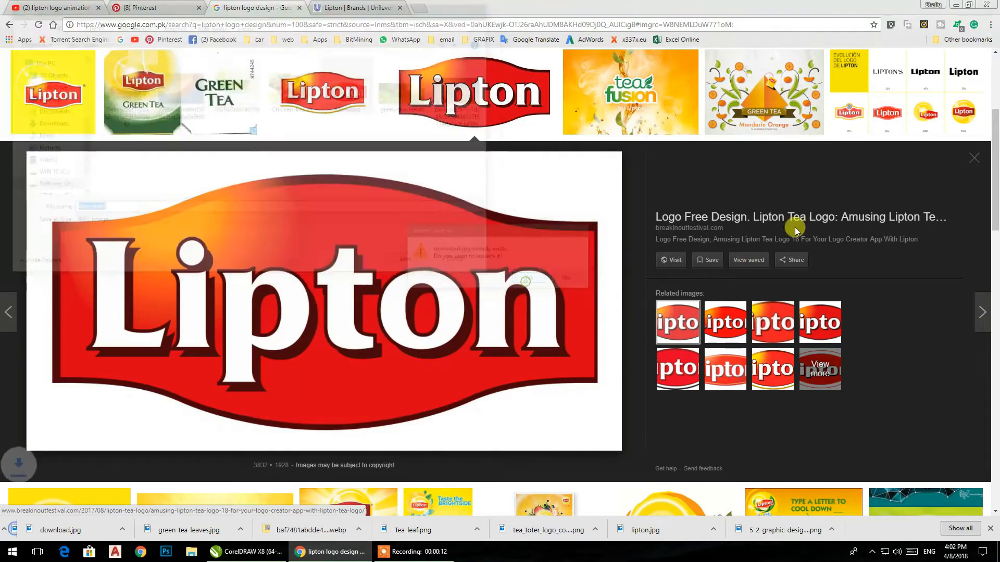
Step: Switch back to the Untitled-2 document in CorelDRAW
{"action": "left_click", "coordinate": [956, 4]}
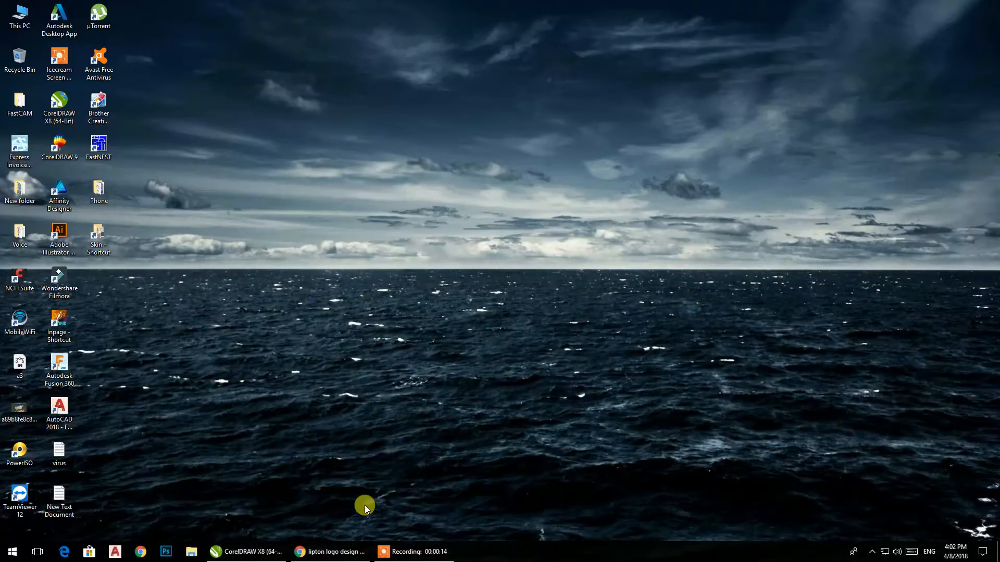
{"action": "left_click", "coordinate": [339, 551]}
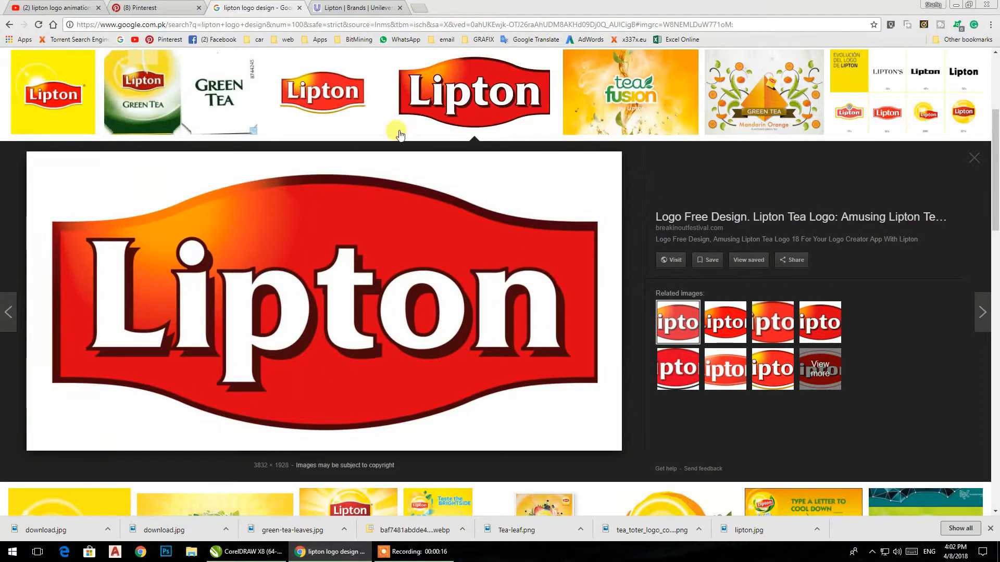
{"action": "left_click", "coordinate": [246, 551]}
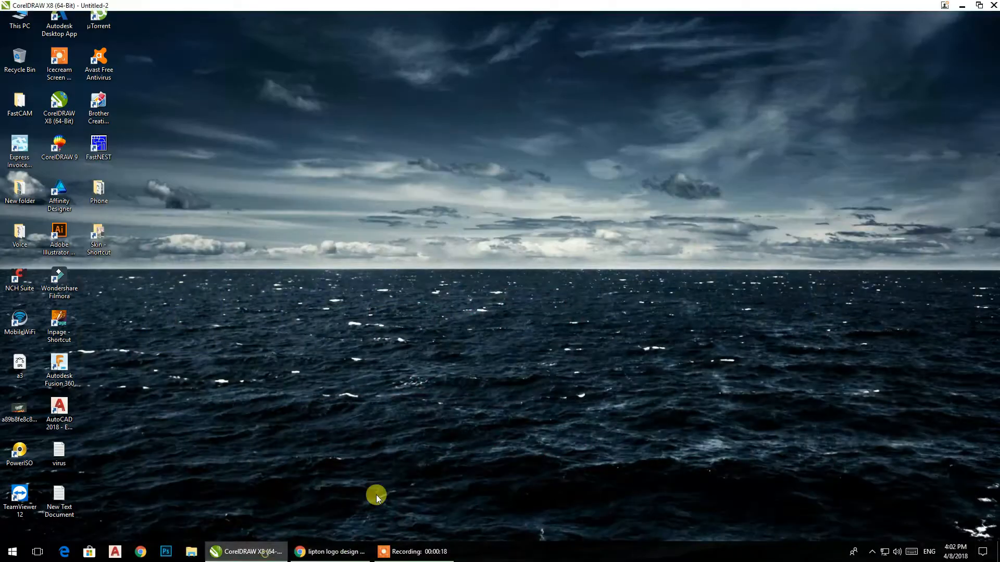
{"action": "scroll", "coordinate": [559, 218], "scroll_direction": "up", "scroll_amount": 2}
{"action": "left_click_drag", "start_coordinate": [484, 211], "coordinate": [321, 222]}
{"action": "scroll", "coordinate": [391, 205], "scroll_direction": "down", "scroll_amount": 1}
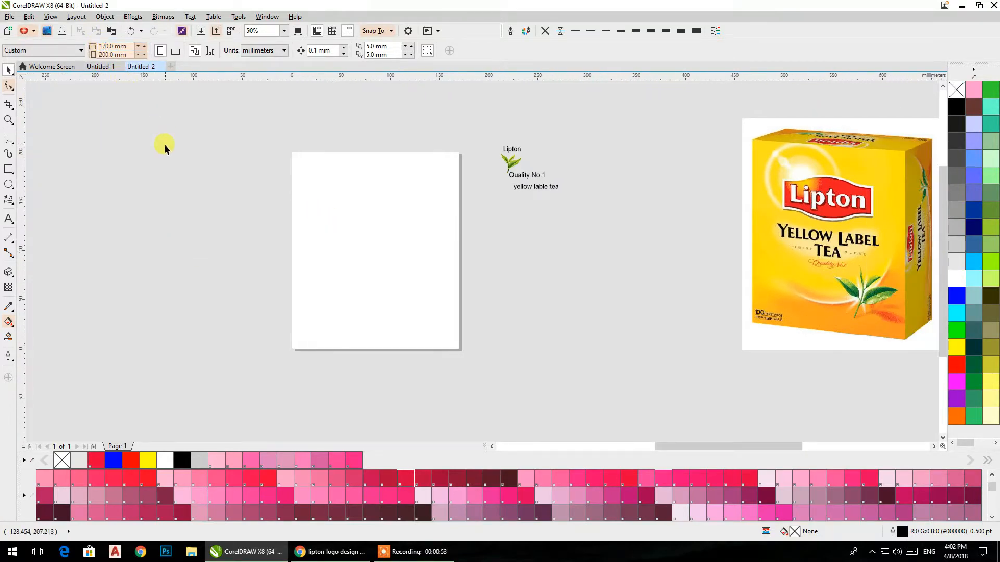
Step: Add a page-sized rectangle on the page and set the page size to Letter
{"action": "double_click", "coordinate": [9, 169]}
{"action": "left_click", "coordinate": [9, 69]}
{"action": "left_click", "coordinate": [85, 105]}
{"action": "left_click", "coordinate": [33, 48]}
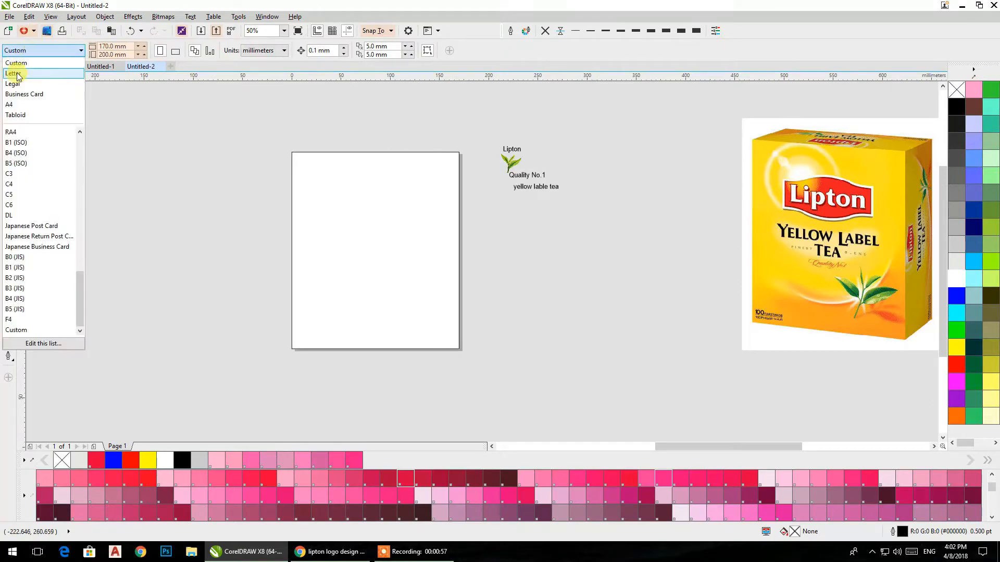
{"action": "left_click", "coordinate": [13, 75]}
Step: Import the "download" Lipton logo from the Foods folder and place it beside the page, about 3.32 by 1.67 in
{"action": "left_click", "coordinate": [342, 214]}
{"action": "left_click", "coordinate": [625, 293]}
{"action": "mouse_move", "coordinate": [467, 296]}
{"action": "left_mouse_down"}
{"action": "mouse_move", "coordinate": [523, 283]}
{"action": "mouse_move", "coordinate": [474, 280]}
{"action": "left_mouse_up"}
{"action": "right_click", "coordinate": [570, 259]}
{"action": "left_click", "coordinate": [587, 310]}
{"action": "scroll", "coordinate": [374, 155], "scroll_direction": "down", "scroll_amount": 5}
{"action": "scroll", "coordinate": [374, 154], "scroll_direction": "up", "scroll_amount": 1}
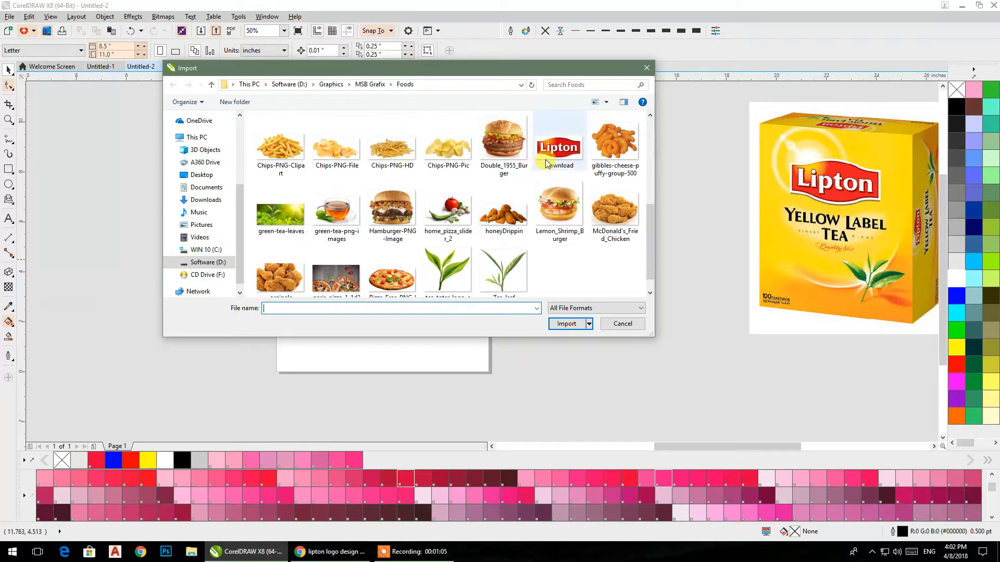
{"action": "left_click", "coordinate": [558, 139]}
{"action": "left_click", "coordinate": [566, 323]}
{"action": "left_click", "coordinate": [560, 258]}
Step: Draw a rectangle about 3.03 by 0.90 in over the logo badge, matching its straight side edges
{"action": "scroll", "coordinate": [521, 234], "scroll_direction": "up", "scroll_amount": 5}
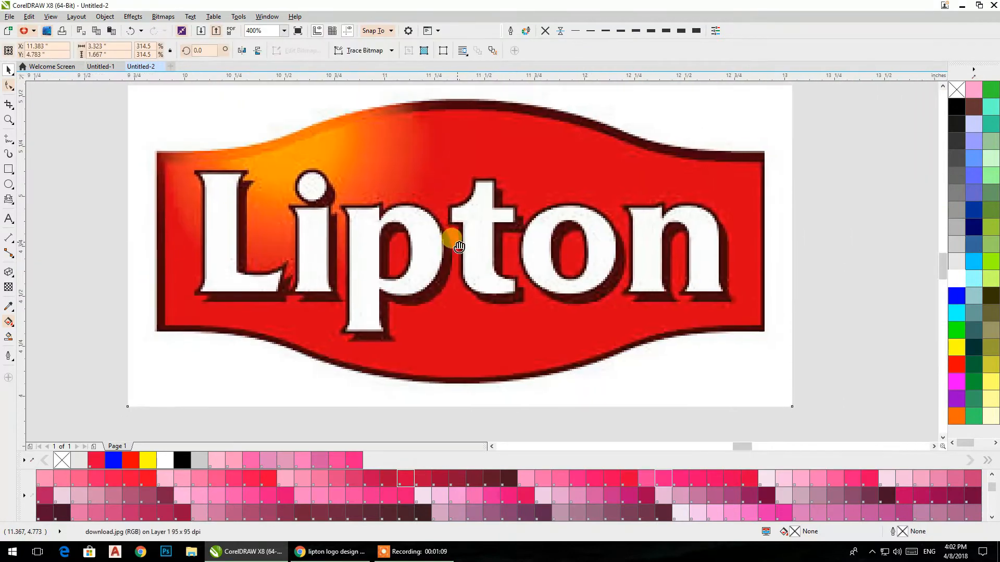
{"action": "left_click", "coordinate": [9, 169]}
{"action": "left_click_drag", "start_coordinate": [155, 155], "coordinate": [763, 335]}
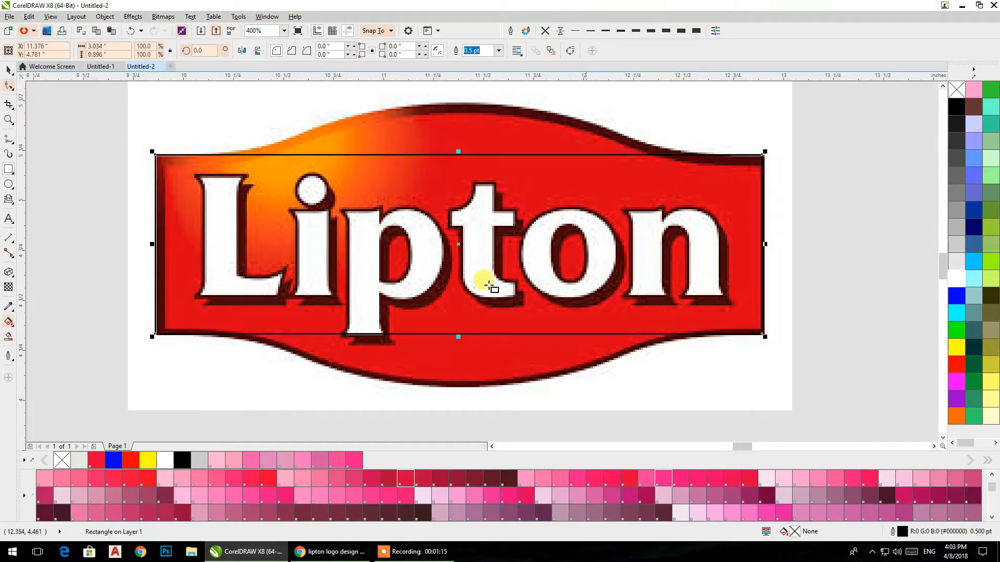
Step: Draw an ellipse over the logo and size it to about 2.66 by 1.37 in to follow the badge's curved edges
{"action": "left_click", "coordinate": [9, 184]}
{"action": "left_click_drag", "start_coordinate": [227, 154], "coordinate": [688, 381]}
{"action": "left_click_drag", "start_coordinate": [457, 152], "coordinate": [453, 103]}
{"action": "left_click_drag", "start_coordinate": [688, 241], "coordinate": [723, 241]}
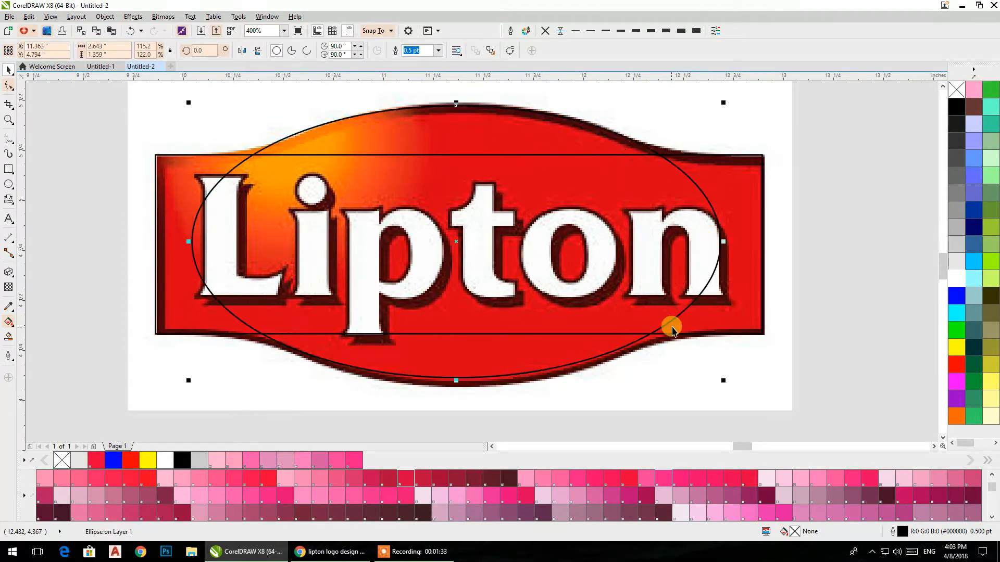
{"action": "left_click_drag", "start_coordinate": [728, 376], "coordinate": [731, 380]}
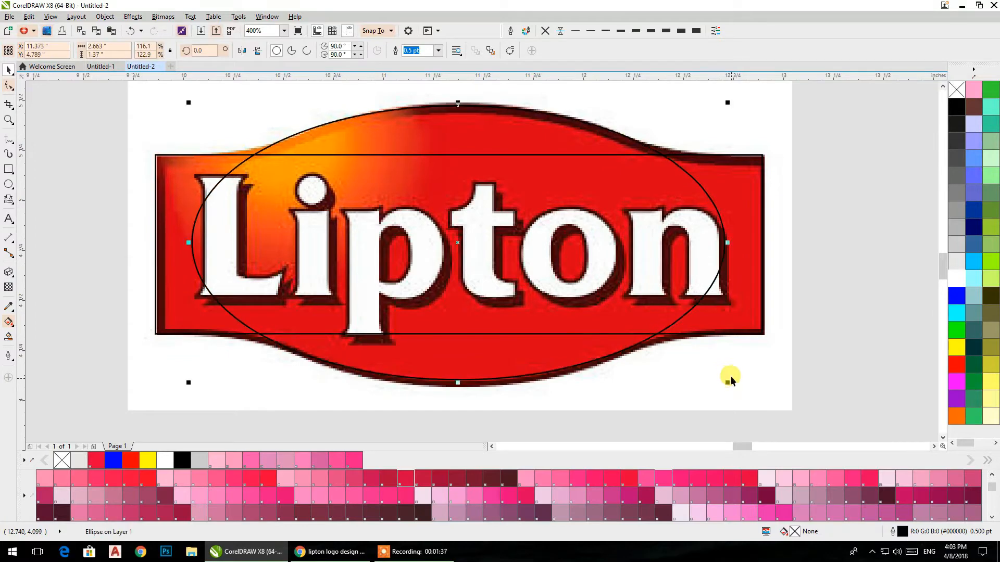
Step: Align the ellipse and rectangle on their centers and fill both with white
{"action": "left_click", "coordinate": [731, 180], "text": "shift"}
{"action": "key", "text": "e"}
{"action": "key", "text": "c"}
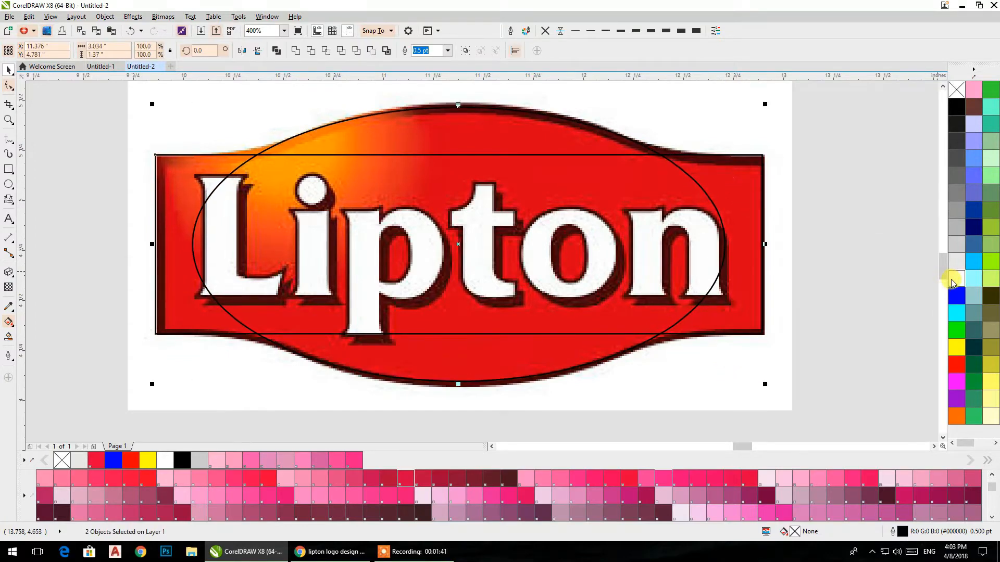
{"action": "left_click", "coordinate": [954, 280]}
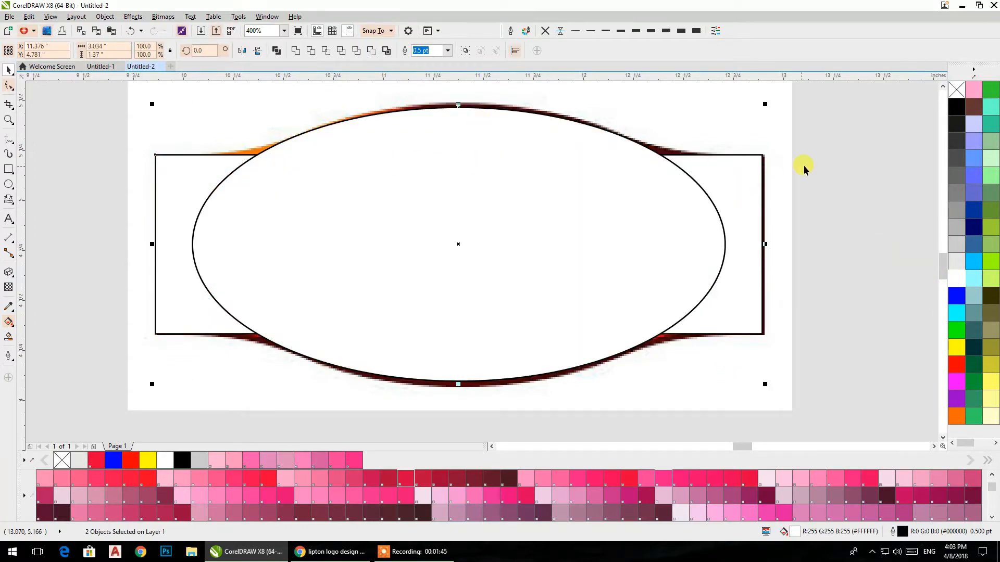
Step: Stretch the ellipse vertically to a height of about 1.41 in and fill it with purple
{"action": "left_click", "coordinate": [519, 147]}
{"action": "left_click_drag", "start_coordinate": [458, 106], "coordinate": [476, 101]}
{"action": "left_click", "coordinate": [959, 398]}
Step: Weld the ellipse and rectangle into one shape and delete the two upper nodes where they join to smooth the edge
{"action": "left_click", "coordinate": [727, 185], "text": "shift"}
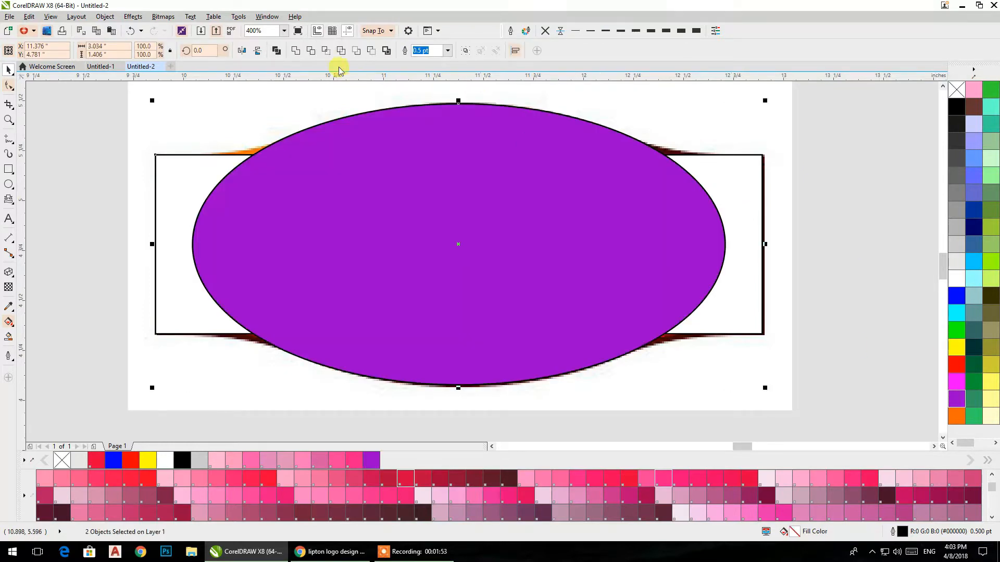
{"action": "left_click", "coordinate": [296, 52]}
{"action": "left_click", "coordinate": [9, 86]}
{"action": "left_click", "coordinate": [255, 157]}
{"action": "key", "text": "Delete"}
{"action": "left_click_drag", "start_coordinate": [643, 134], "coordinate": [687, 181]}
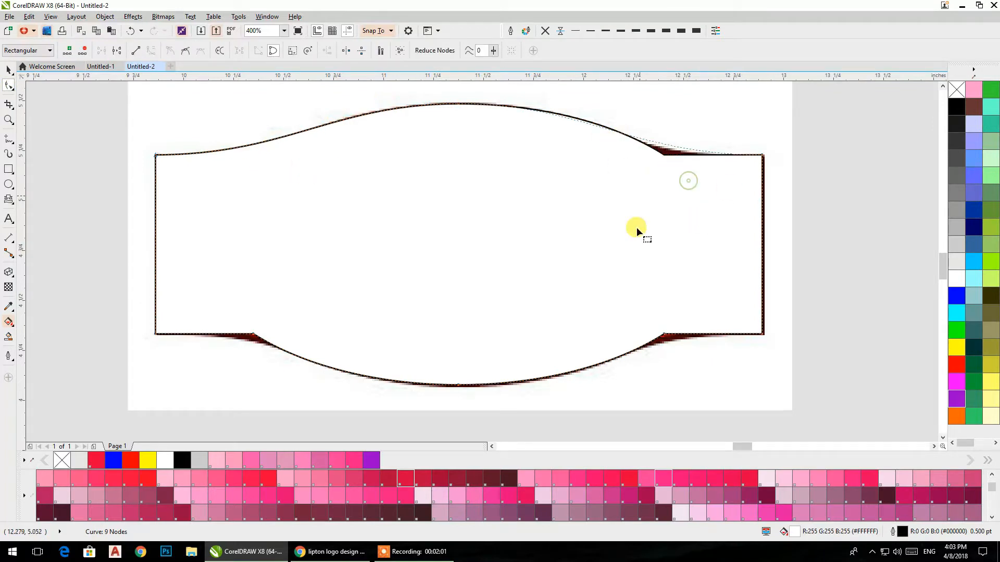
{"action": "key", "text": "Delete"}
Step: Try deleting the two lower join nodes of the badge outline, and undo the deletion
{"action": "left_click_drag", "start_coordinate": [639, 296], "coordinate": [685, 353]}
{"action": "key", "text": "Delete"}
{"action": "left_click_drag", "start_coordinate": [302, 303], "coordinate": [242, 356]}
{"action": "key", "text": "Delete"}
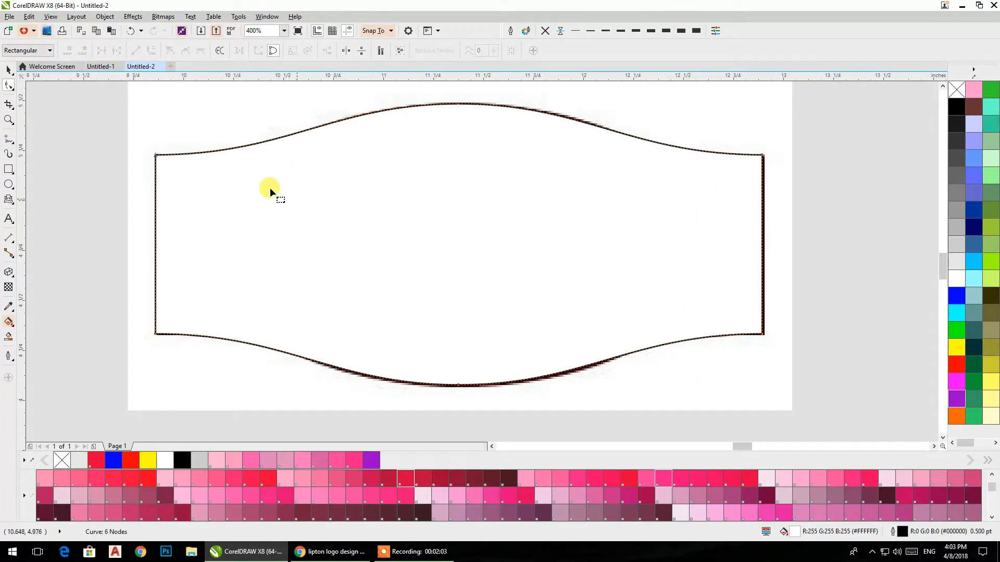
{"action": "left_click", "coordinate": [9, 69]}
{"action": "scroll", "coordinate": [446, 223], "scroll_direction": "down", "scroll_amount": 3}
{"action": "left_click", "coordinate": [446, 222]}
{"action": "key", "text": "ctrl+z"}
{"action": "scroll", "coordinate": [432, 227], "scroll_direction": "up", "scroll_amount": 2}
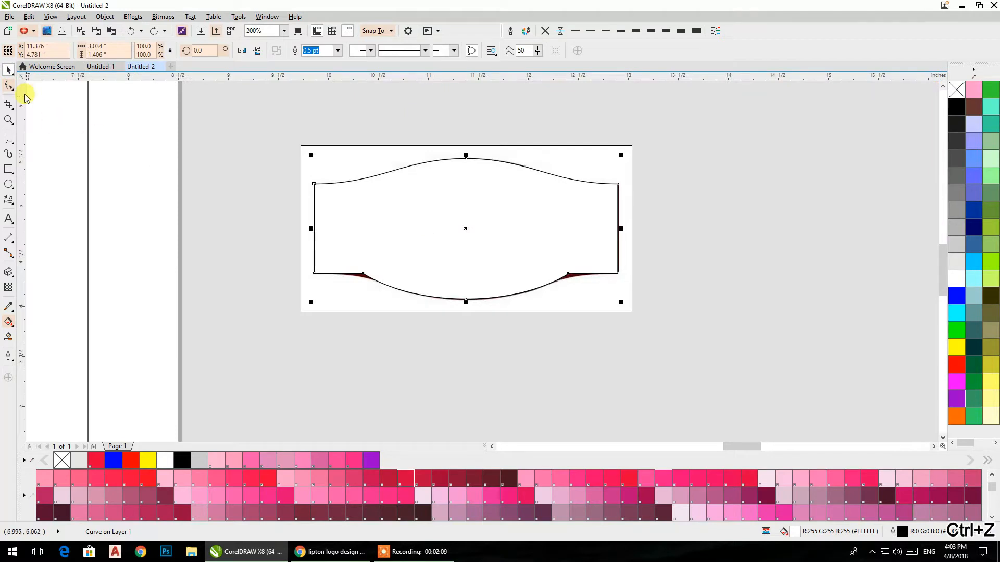
Step: Delete the two lower join nodes of the badge outline so its lower edge curves smoothly
{"action": "left_click", "coordinate": [9, 86]}
{"action": "right_click", "coordinate": [566, 273]}
{"action": "left_click", "coordinate": [584, 292]}
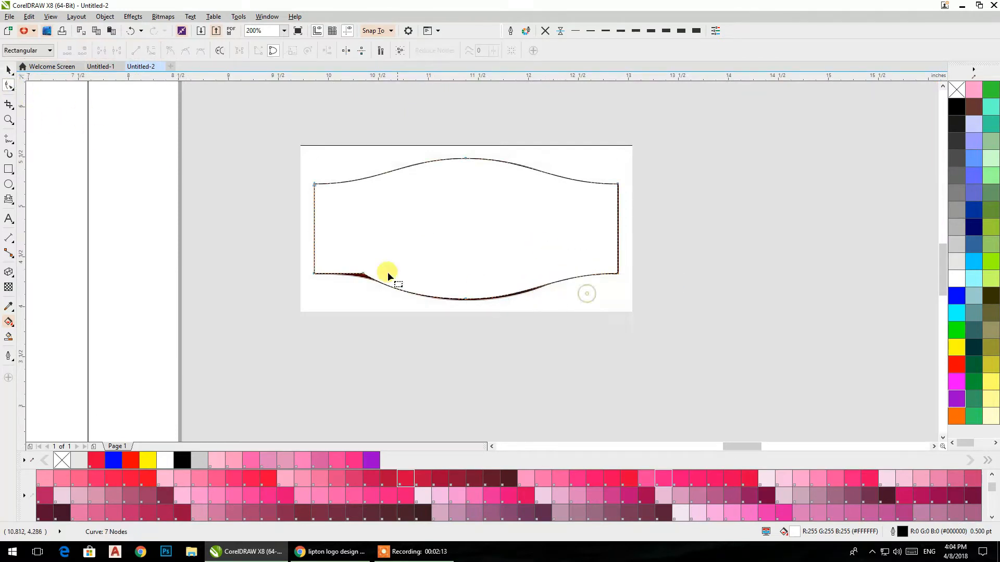
{"action": "right_click", "coordinate": [364, 275]}
{"action": "left_click", "coordinate": [387, 294]}
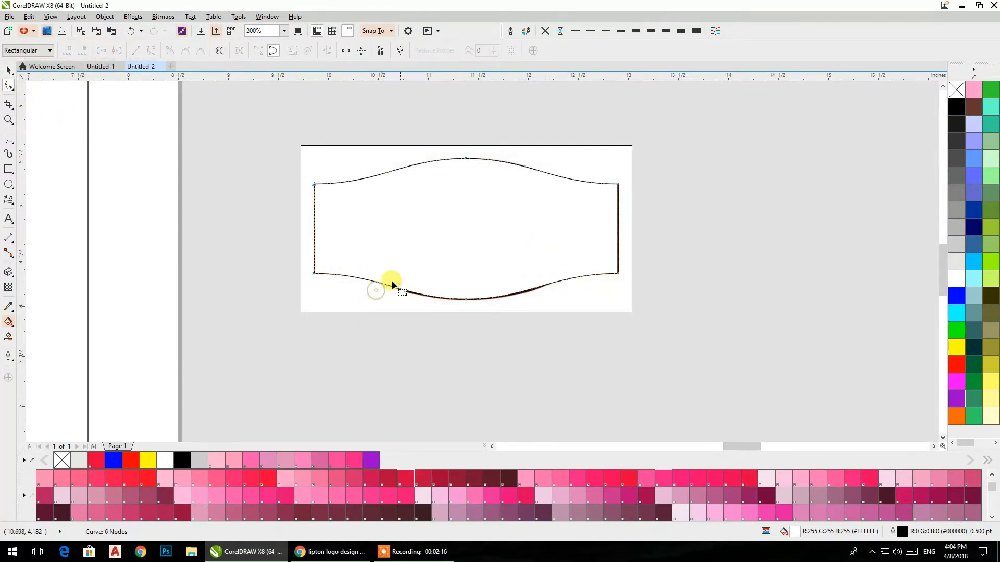
Step: Move the white badge shape off the reference logo into the empty space beneath it
{"action": "left_click", "coordinate": [9, 71]}
{"action": "left_click_drag", "start_coordinate": [420, 215], "coordinate": [594, 348]}
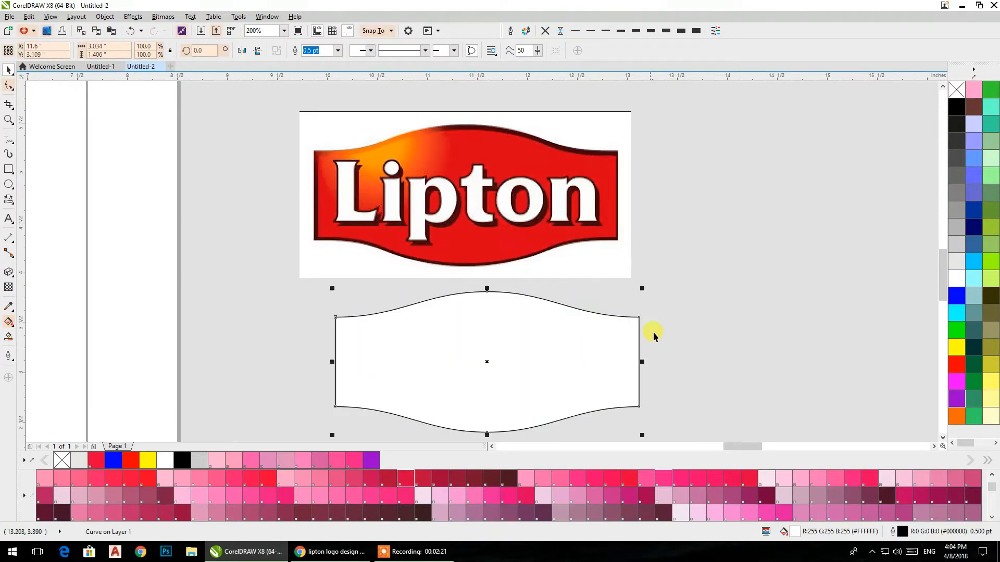
{"action": "left_click", "coordinate": [640, 246]}
{"action": "scroll", "coordinate": [639, 246], "scroll_direction": "down", "scroll_amount": 1}
{"action": "left_click_drag", "start_coordinate": [640, 246], "coordinate": [615, 215]}
{"action": "left_click_drag", "start_coordinate": [578, 282], "coordinate": [579, 314]}
{"action": "left_click", "coordinate": [621, 339]}
{"action": "scroll", "coordinate": [570, 327], "scroll_direction": "up", "scroll_amount": 1}
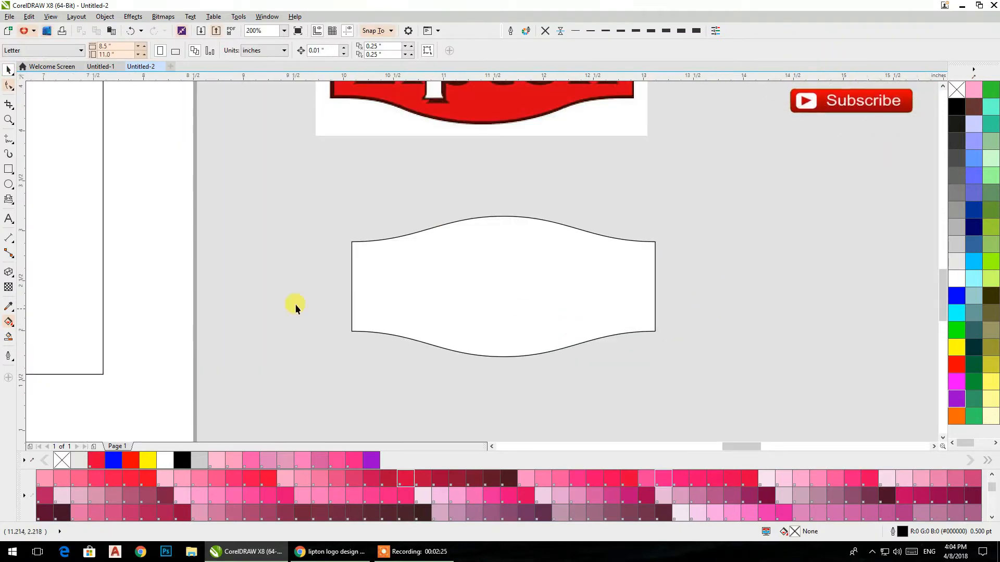
Step: Try an elliptical fountain fill on the white badge shape
{"action": "left_click", "coordinate": [9, 321]}
{"action": "left_click", "coordinate": [513, 293]}
{"action": "left_click_drag", "start_coordinate": [467, 260], "coordinate": [424, 227]}
{"action": "left_click", "coordinate": [151, 50]}
{"action": "left_click_drag", "start_coordinate": [501, 291], "coordinate": [474, 314]}
Step: Sample the red from the reference logo and fill the badge shape with it
{"action": "left_click", "coordinate": [11, 311]}
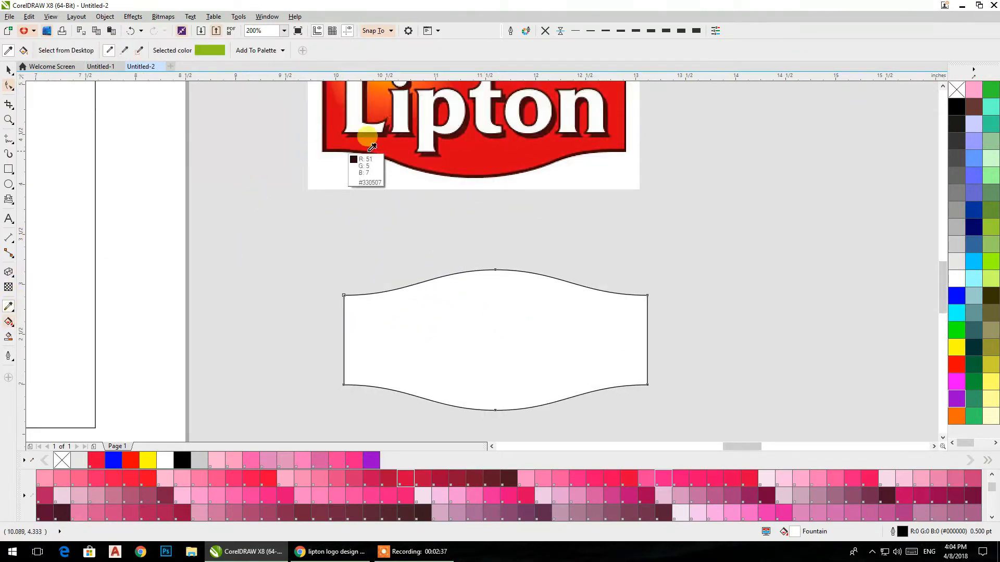
{"action": "left_click", "coordinate": [611, 141]}
{"action": "left_click", "coordinate": [510, 285]}
Step: Apply an elliptical fountain fill to the red badge and center its glow on the upper-left curve of the shape
{"action": "left_click", "coordinate": [8, 322]}
{"action": "left_click_drag", "start_coordinate": [422, 298], "coordinate": [491, 360]}
{"action": "left_click", "coordinate": [152, 51]}
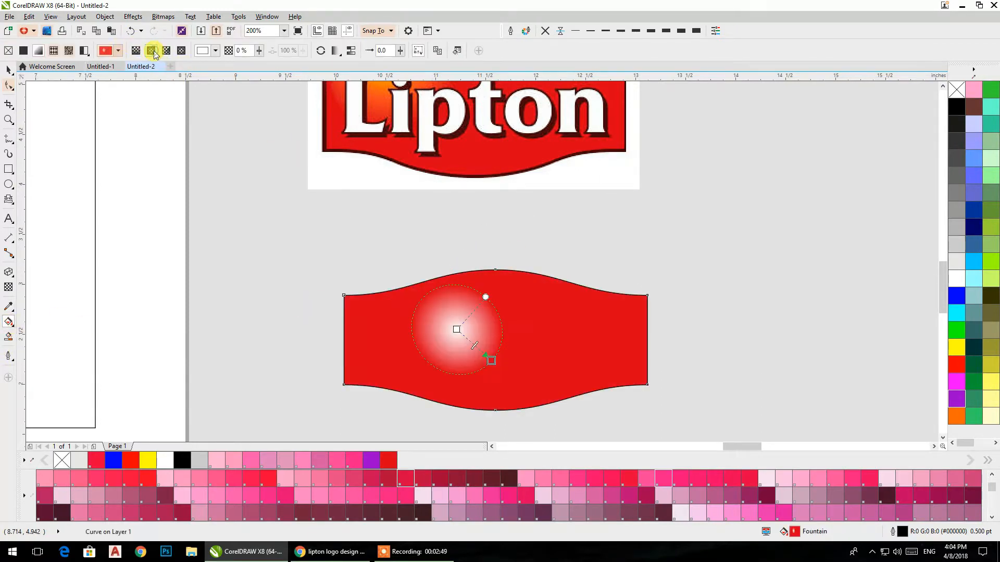
{"action": "left_click_drag", "start_coordinate": [456, 330], "coordinate": [419, 283]}
{"action": "left_click_drag", "start_coordinate": [492, 360], "coordinate": [456, 309]}
Step: Change the center color of the badge's fountain fill to yellow
{"action": "scroll", "coordinate": [471, 319], "scroll_direction": "down", "scroll_amount": 3}
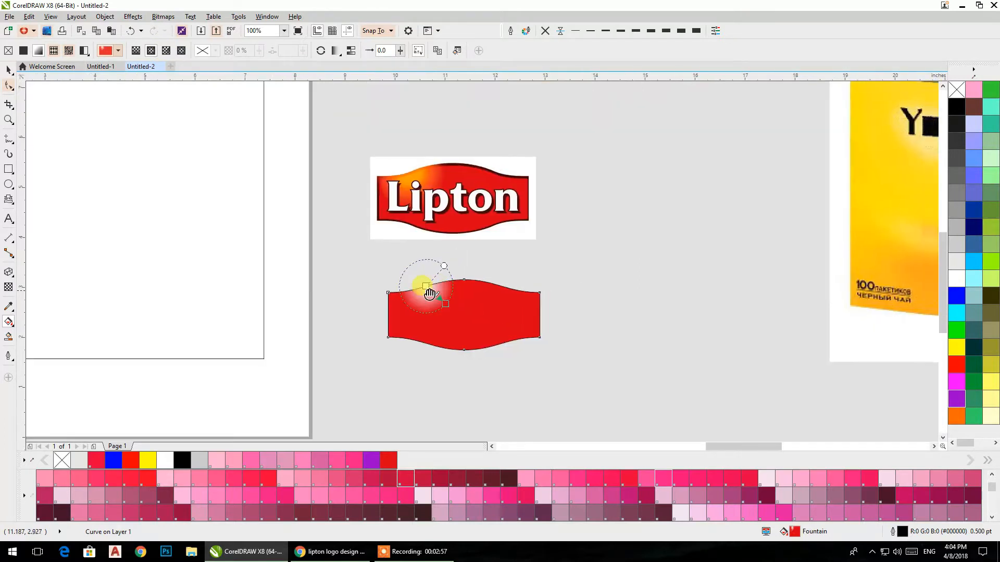
{"action": "scroll", "coordinate": [367, 313], "scroll_direction": "up", "scroll_amount": 3}
{"action": "left_click_drag", "start_coordinate": [991, 380], "coordinate": [385, 271]}
{"action": "scroll", "coordinate": [396, 276], "scroll_direction": "down", "scroll_amount": 3}
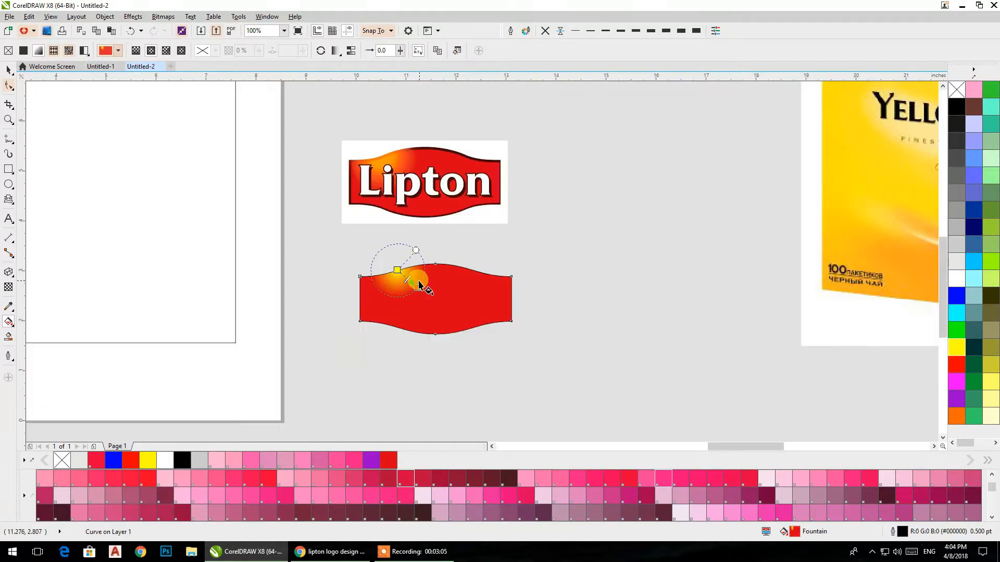
{"action": "scroll", "coordinate": [412, 293], "scroll_direction": "up", "scroll_amount": 3}
Step: Remove the badge's outline and undo the proportional scaling of the shape
{"action": "left_click", "coordinate": [8, 74]}
{"action": "left_click", "coordinate": [545, 30]}
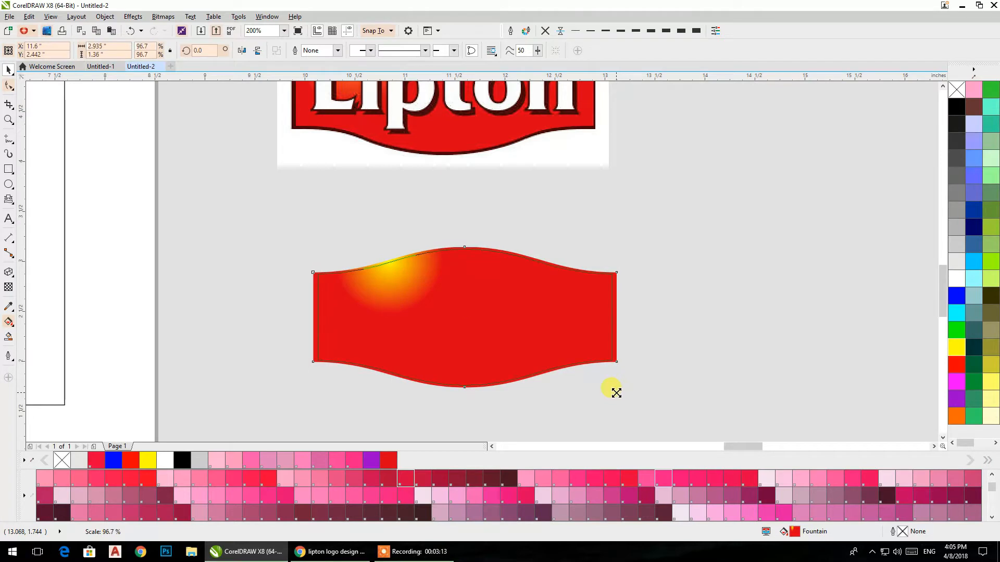
{"action": "key", "text": "ctrl+z"}
{"action": "left_click", "coordinate": [582, 337]}
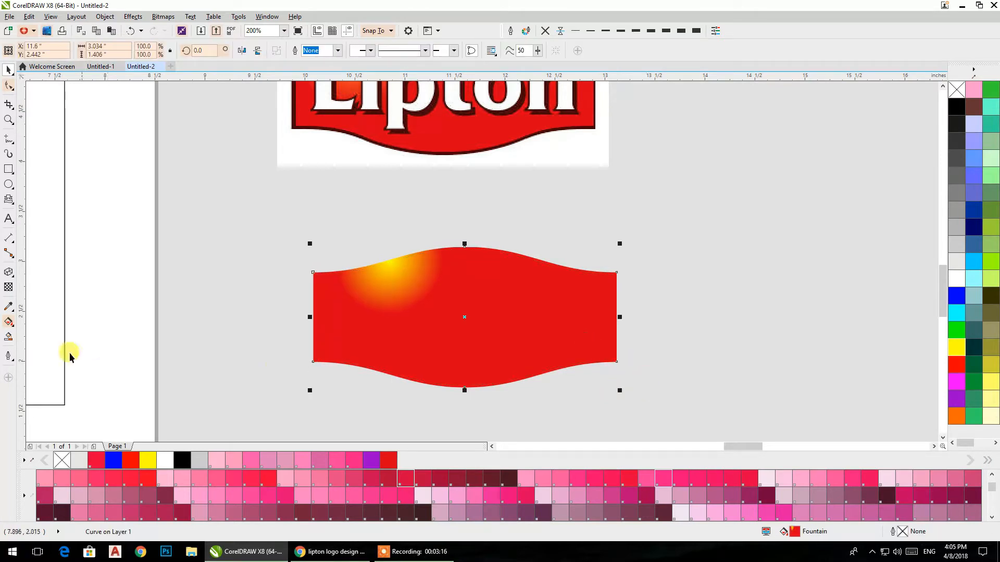
Step: Add a one-step inward contour to the badge with an offset of about 0.073 in
{"action": "left_click", "coordinate": [13, 280]}
{"action": "left_click", "coordinate": [30, 282]}
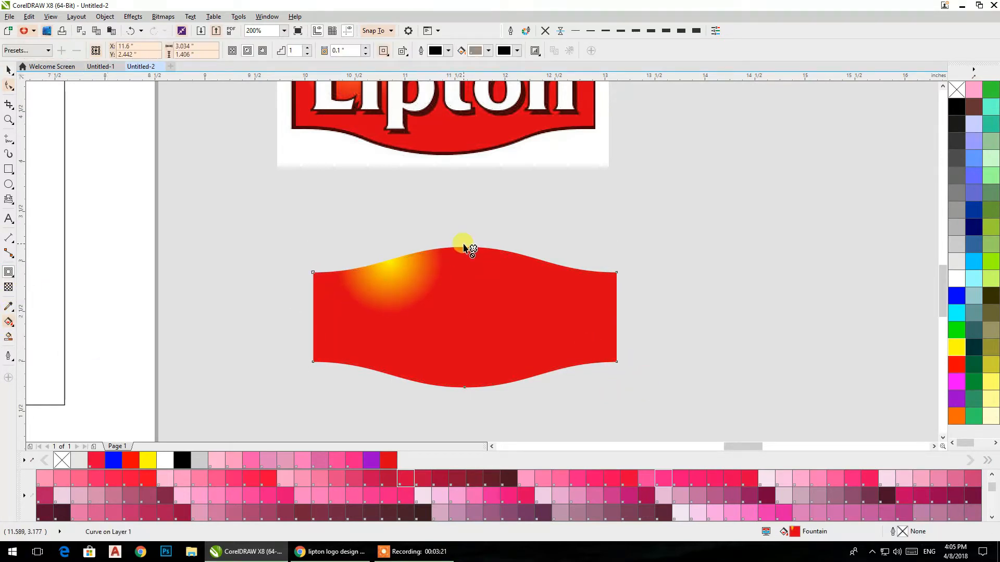
{"action": "left_click_drag", "start_coordinate": [465, 256], "coordinate": [455, 271]}
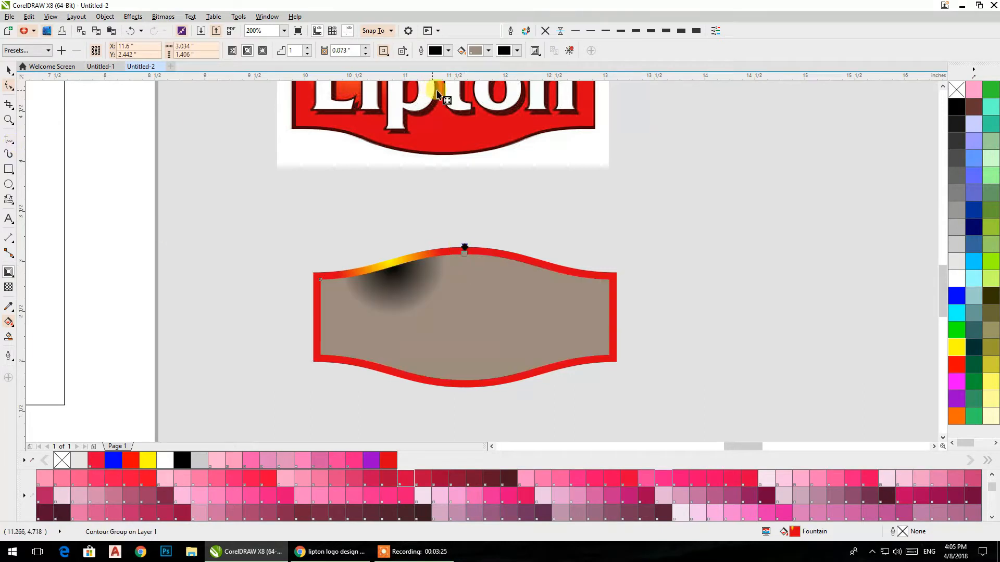
Step: Break the contour group apart into separate shapes and select the outer red border shape
{"action": "left_click", "coordinate": [9, 72]}
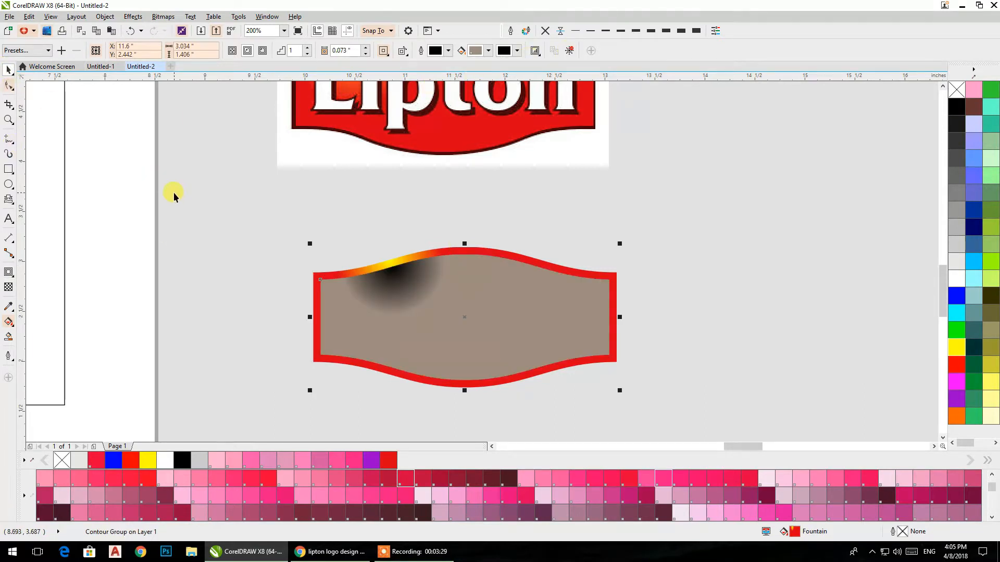
{"action": "key", "text": "ctrl+k"}
{"action": "left_click", "coordinate": [586, 293]}
{"action": "left_click", "coordinate": [614, 293]}
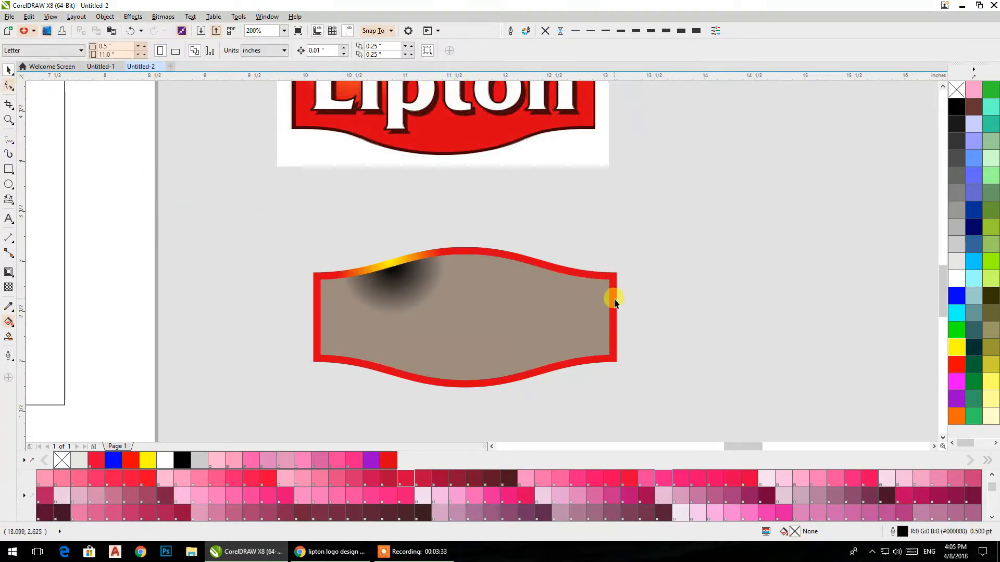
Step: Bring the red badge shape to the front and add a one-step outward contour with an offset of about 0.031 in
{"action": "key", "text": "shift+Page_Up"}
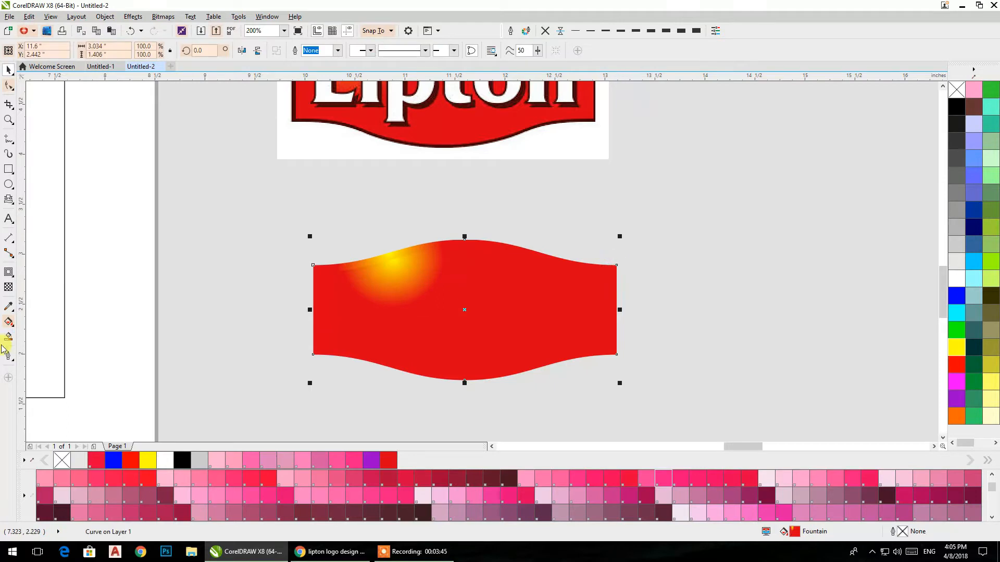
{"action": "left_click", "coordinate": [9, 275]}
{"action": "left_click_drag", "start_coordinate": [311, 358], "coordinate": [312, 364]}
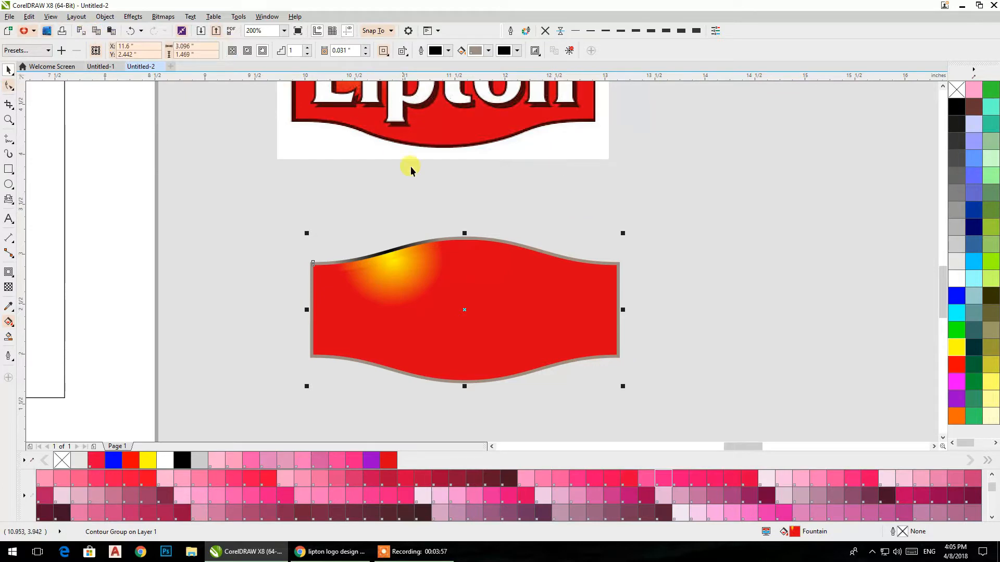
Step: Break the outward contour group apart so the border becomes a separate shape
{"action": "right_click", "coordinate": [472, 236]}
{"action": "left_click", "coordinate": [536, 256]}
{"action": "left_click", "coordinate": [662, 238]}
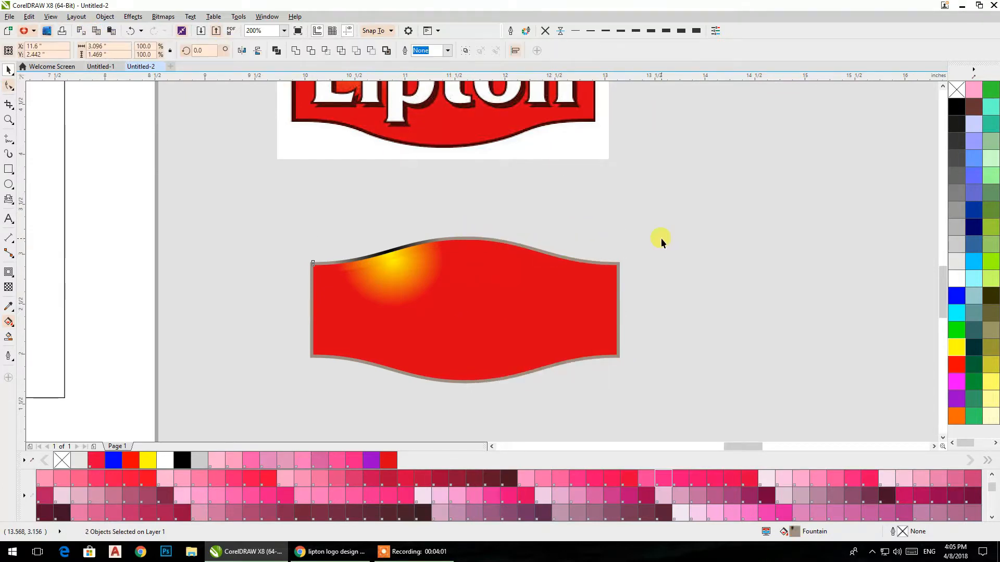
Step: Give the thin border shape a diagonal linear fountain fill running from black at the upper left to dark crimson at the lower right
{"action": "left_click", "coordinate": [619, 264]}
{"action": "key", "text": "g"}
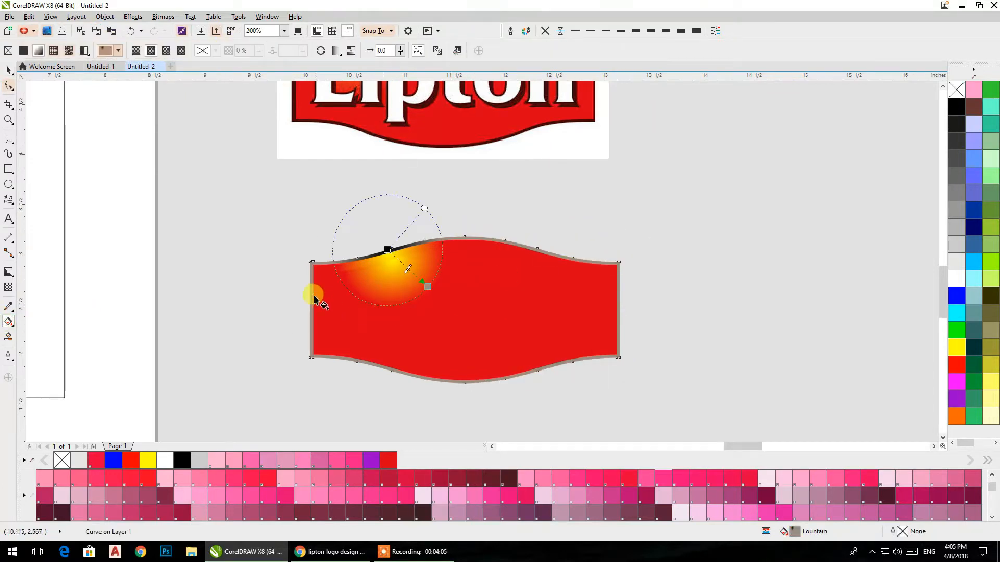
{"action": "left_click_drag", "start_coordinate": [387, 250], "coordinate": [462, 301]}
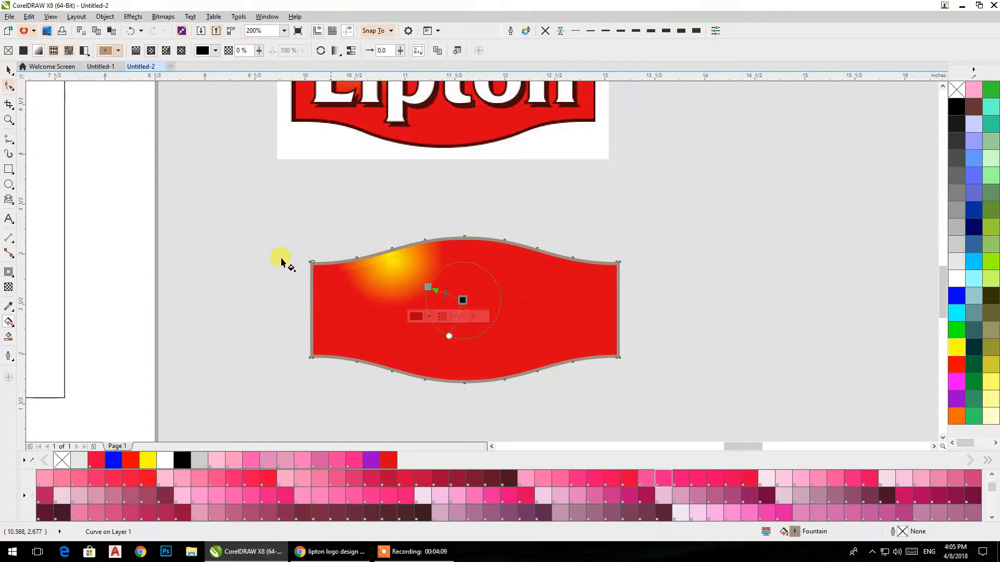
{"action": "left_click", "coordinate": [136, 51]}
{"action": "left_click_drag", "start_coordinate": [632, 415], "coordinate": [266, 248]}
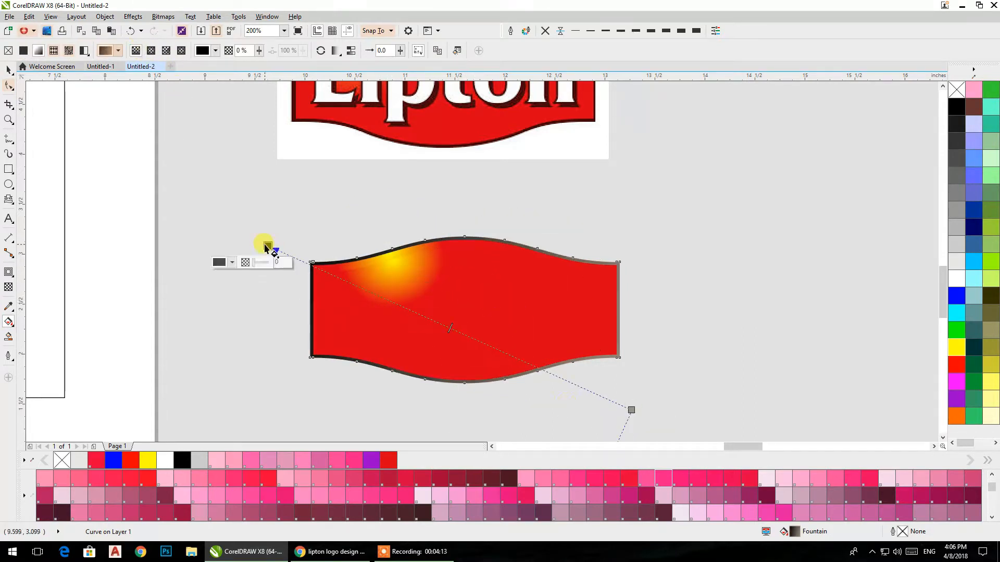
{"action": "left_click_drag", "start_coordinate": [444, 483], "coordinate": [631, 411]}
{"action": "left_click", "coordinate": [9, 69]}
{"action": "left_click", "coordinate": [534, 186]}
Step: Place a copy of the Lipton text below the new badge and enlarge it to about 49 pt
{"action": "scroll", "coordinate": [534, 186], "scroll_direction": "down", "scroll_amount": 1}
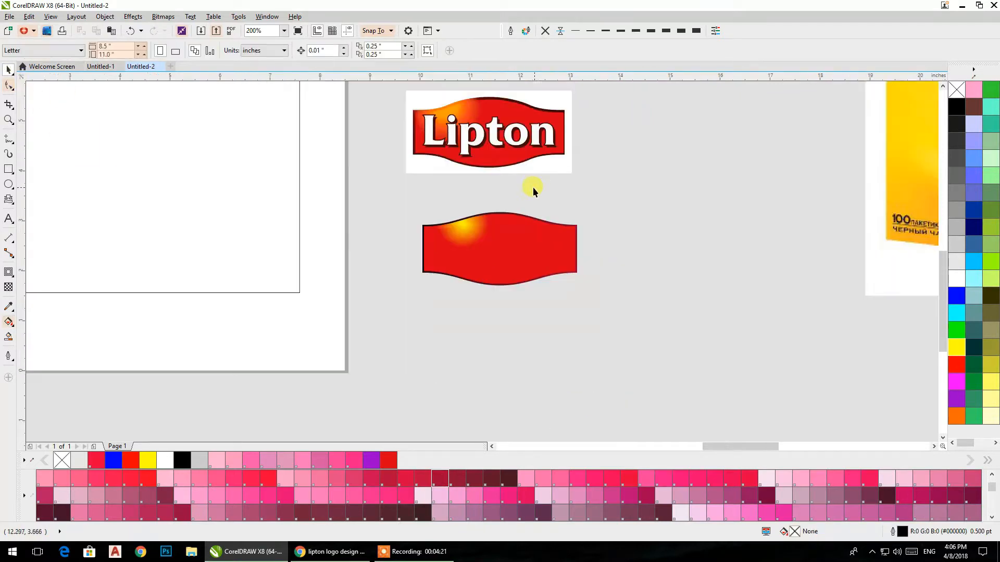
{"action": "left_click_drag", "start_coordinate": [533, 186], "coordinate": [513, 214]}
{"action": "scroll", "coordinate": [513, 214], "scroll_direction": "down", "scroll_amount": 1}
{"action": "left_click", "coordinate": [505, 346]}
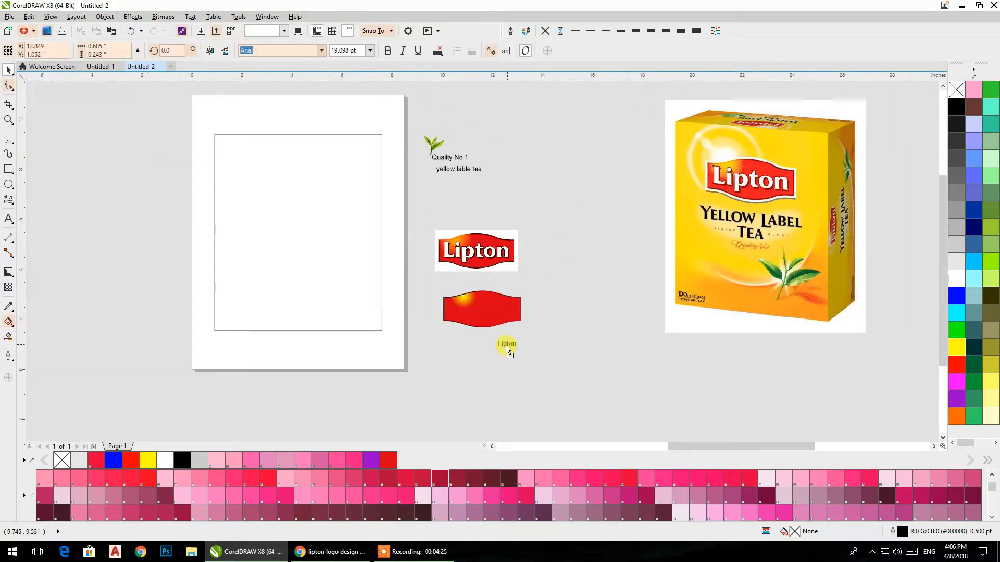
{"action": "scroll", "coordinate": [505, 346], "scroll_direction": "up", "scroll_amount": 2}
{"action": "left_click_drag", "start_coordinate": [540, 355], "coordinate": [595, 374]}
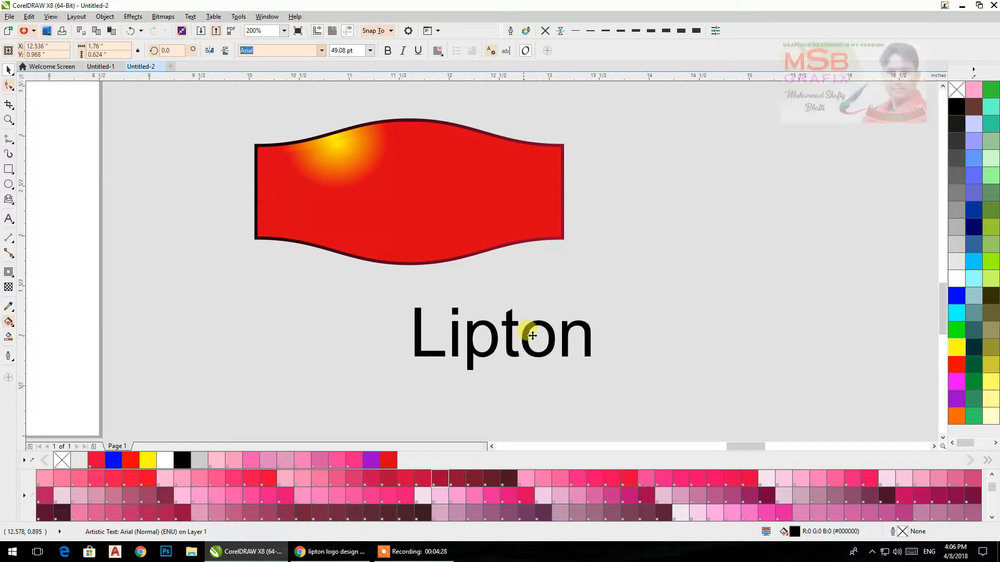
Step: Center the Lipton text horizontally and vertically on the red badge
{"action": "left_click", "coordinate": [412, 185], "text": "shift"}
{"action": "key", "text": "e"}
{"action": "key", "text": "c"}
{"action": "left_click", "coordinate": [647, 243]}
Step: Reposition and resize the yellow glow of the red badge's elliptical fountain fill near the upper edge
{"action": "left_click", "coordinate": [339, 148]}
{"action": "left_click", "coordinate": [9, 322]}
{"action": "mouse_move", "coordinate": [336, 139]}
{"action": "left_mouse_down"}
{"action": "mouse_move", "coordinate": [327, 146]}
{"action": "mouse_move", "coordinate": [333, 135]}
{"action": "left_mouse_up"}
{"action": "left_click_drag", "start_coordinate": [397, 104], "coordinate": [397, 102]}
{"action": "left_click_drag", "start_coordinate": [331, 139], "coordinate": [338, 139]}
{"action": "left_click_drag", "start_coordinate": [397, 101], "coordinate": [392, 105]}
{"action": "left_click", "coordinate": [315, 143]}
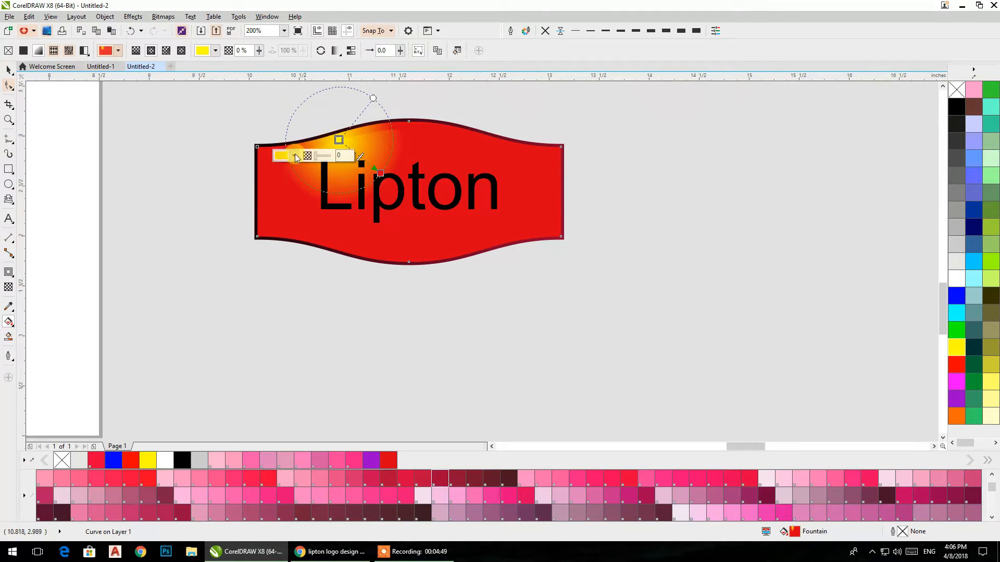
Step: Set the badge text's font to Sylfaen and enlarge it about its center to about 66 pt
{"action": "left_click", "coordinate": [9, 70]}
{"action": "left_click", "coordinate": [375, 207]}
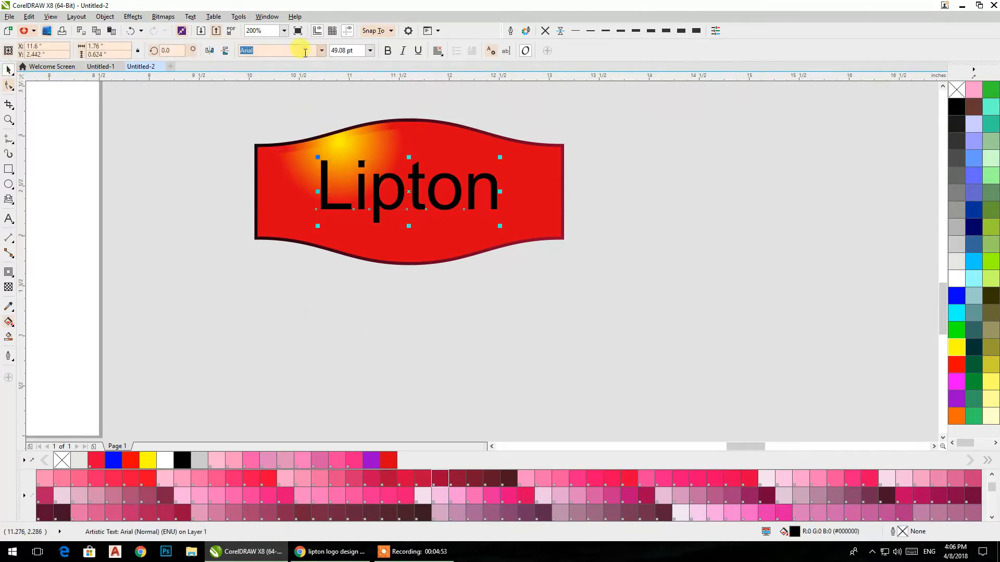
{"action": "left_click", "coordinate": [321, 50]}
{"action": "left_click", "coordinate": [275, 123]}
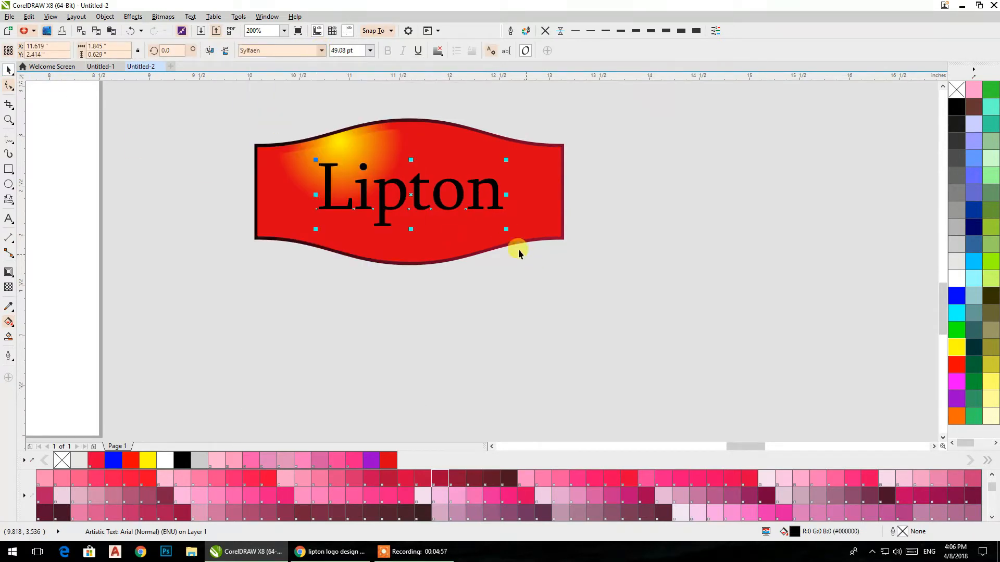
{"action": "left_click_drag", "start_coordinate": [506, 228], "coordinate": [535, 238]}
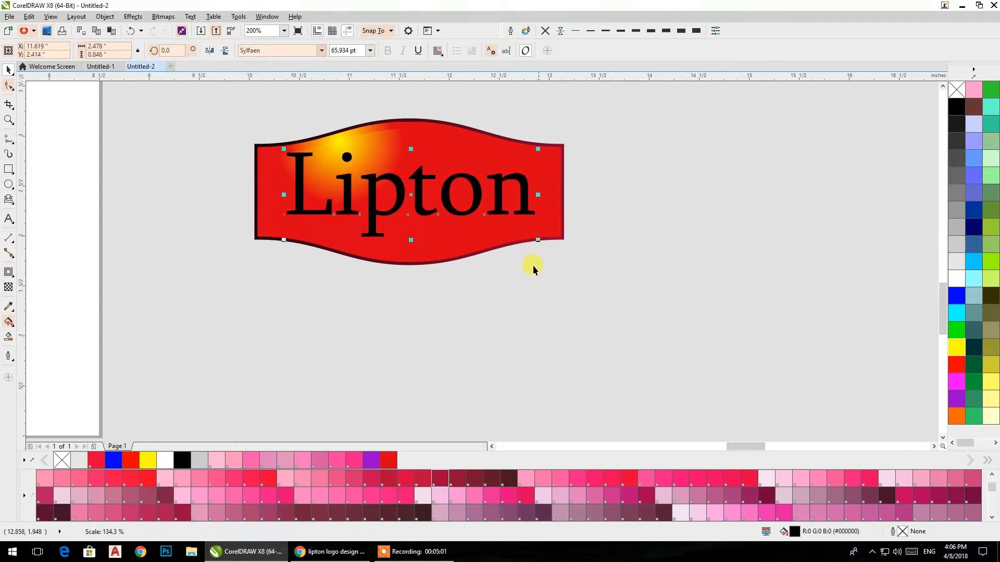
Step: Set the badge text to bold Angsana New and enlarge it to span most of the badge's width
{"action": "scroll", "coordinate": [455, 281], "scroll_direction": "down", "scroll_amount": 2}
{"action": "left_click", "coordinate": [322, 50]}
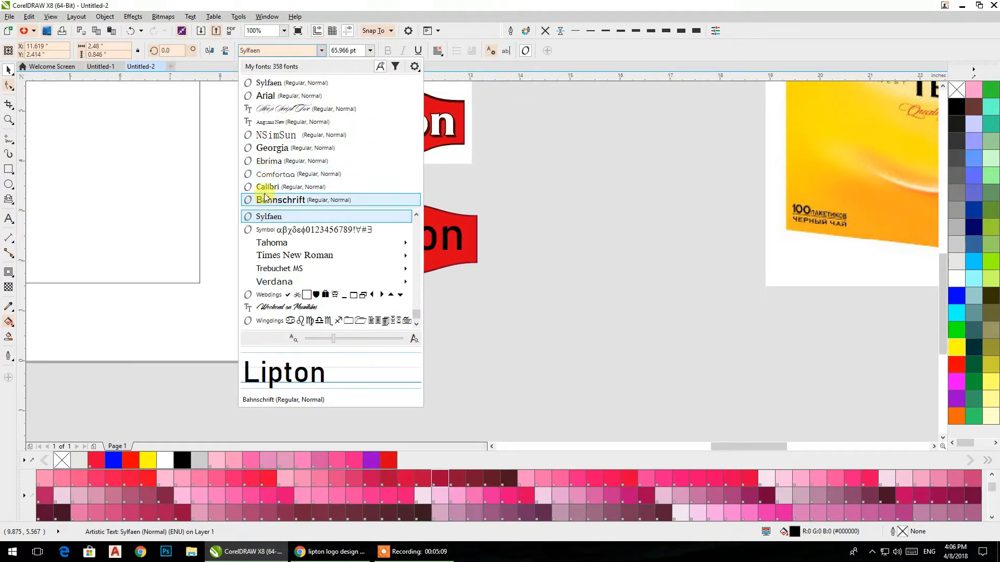
{"action": "left_click", "coordinate": [282, 122]}
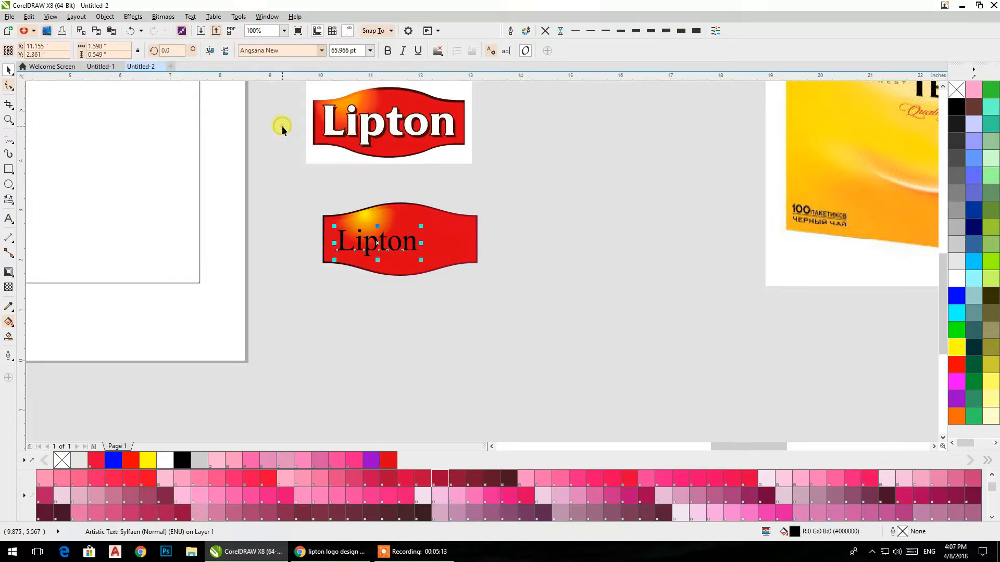
{"action": "key", "text": "ctrl+b"}
{"action": "left_click_drag", "start_coordinate": [424, 226], "coordinate": [454, 213]}
{"action": "left_click", "coordinate": [467, 236]}
{"action": "left_click", "coordinate": [547, 252]}
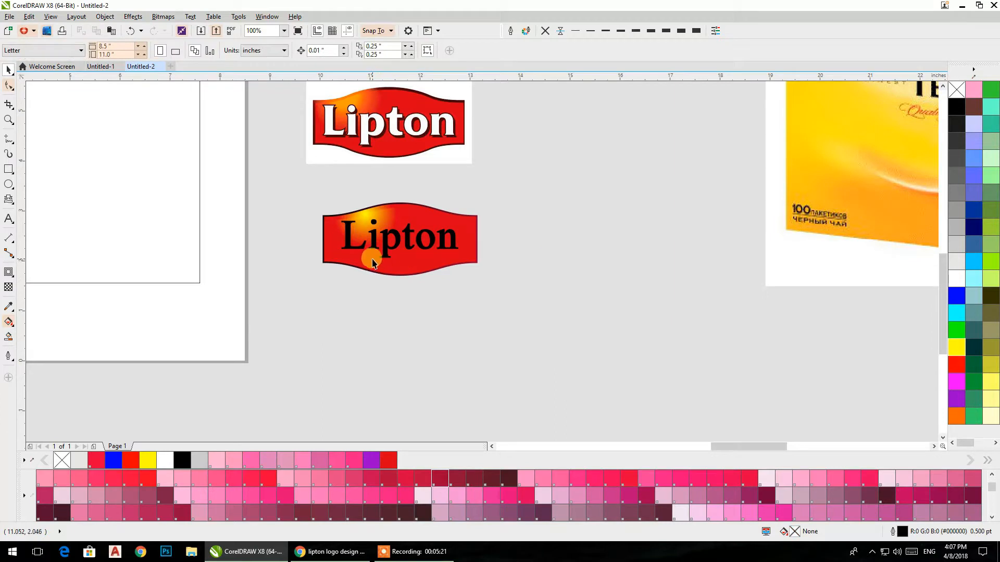
Step: Enlarge the badge text further and overlay a slightly smaller copy of it at about 100 pt
{"action": "scroll", "coordinate": [368, 252], "scroll_direction": "up", "scroll_amount": 2}
{"action": "left_click_drag", "start_coordinate": [402, 261], "coordinate": [433, 288]}
{"action": "left_click_drag", "start_coordinate": [248, 141], "coordinate": [196, 123]}
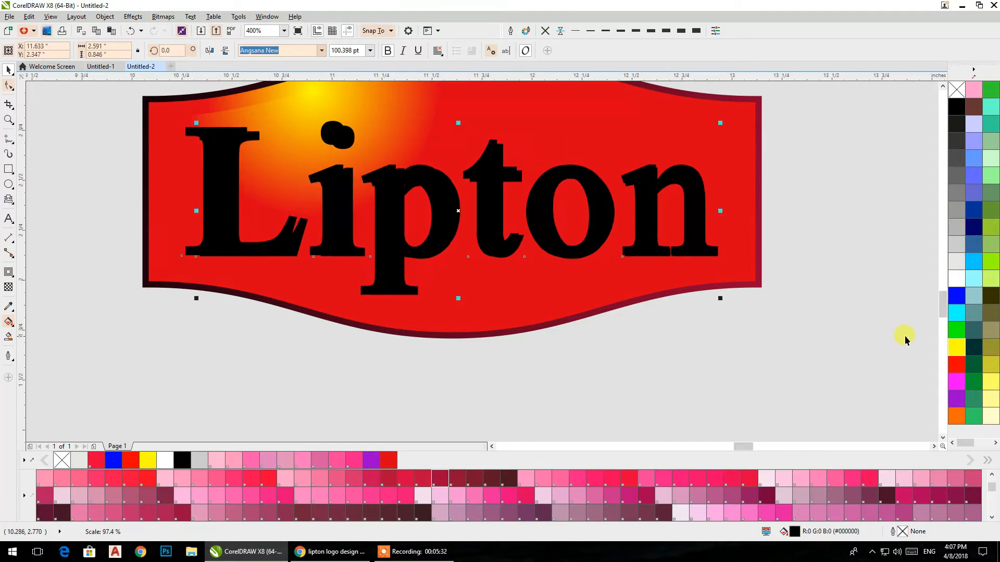
Step: Fill the front Lipton text white and shift it slightly up and left so the black text forms its shadow
{"action": "left_click", "coordinate": [954, 280]}
{"action": "left_click", "coordinate": [829, 240]}
{"action": "left_click_drag", "start_coordinate": [652, 234], "coordinate": [644, 227]}
{"action": "left_click", "coordinate": [748, 351]}
Step: Give the white Lipton text a thick black outline placed behind the fill and scaled with the object
{"action": "scroll", "coordinate": [516, 243], "scroll_direction": "down", "scroll_amount": 1}
{"action": "left_click_drag", "start_coordinate": [516, 243], "coordinate": [505, 338]}
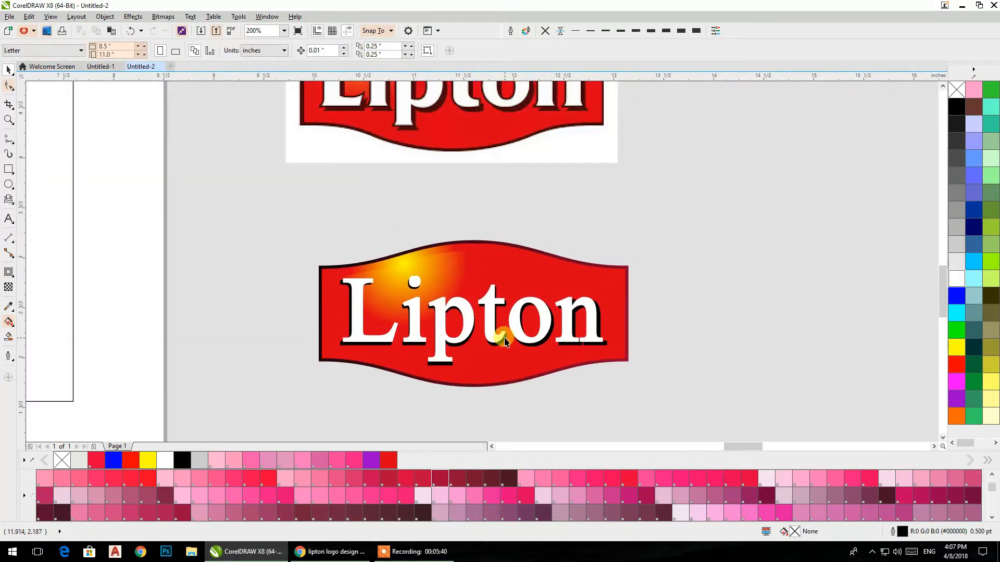
{"action": "left_click", "coordinate": [470, 335]}
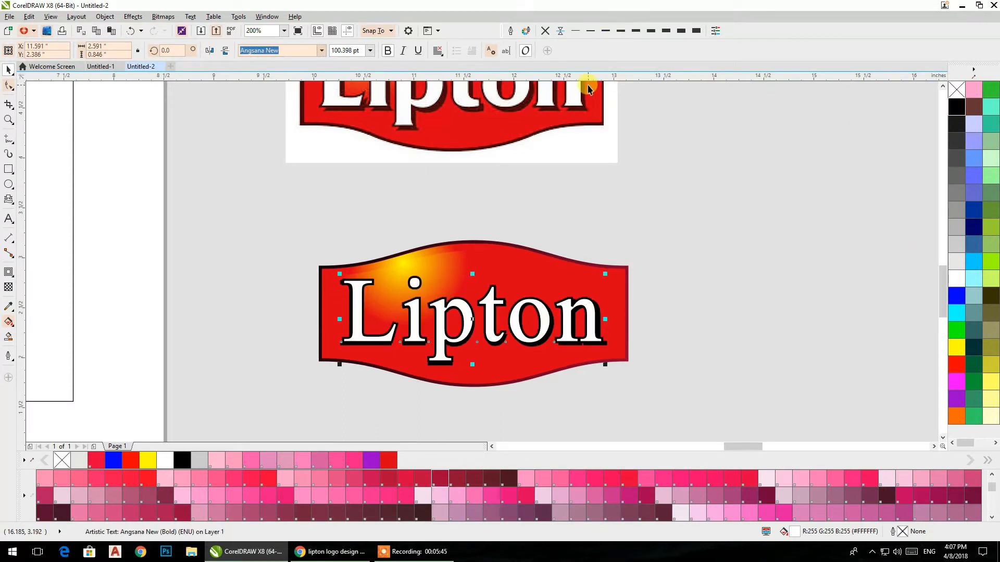
{"action": "key", "text": "F12"}
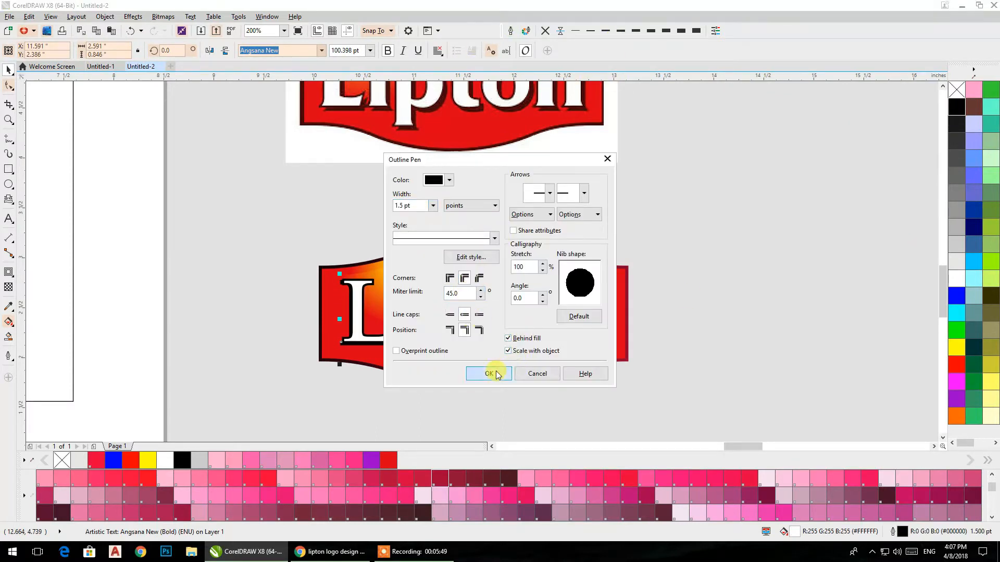
{"action": "left_click", "coordinate": [490, 373]}
{"action": "left_click", "coordinate": [591, 30]}
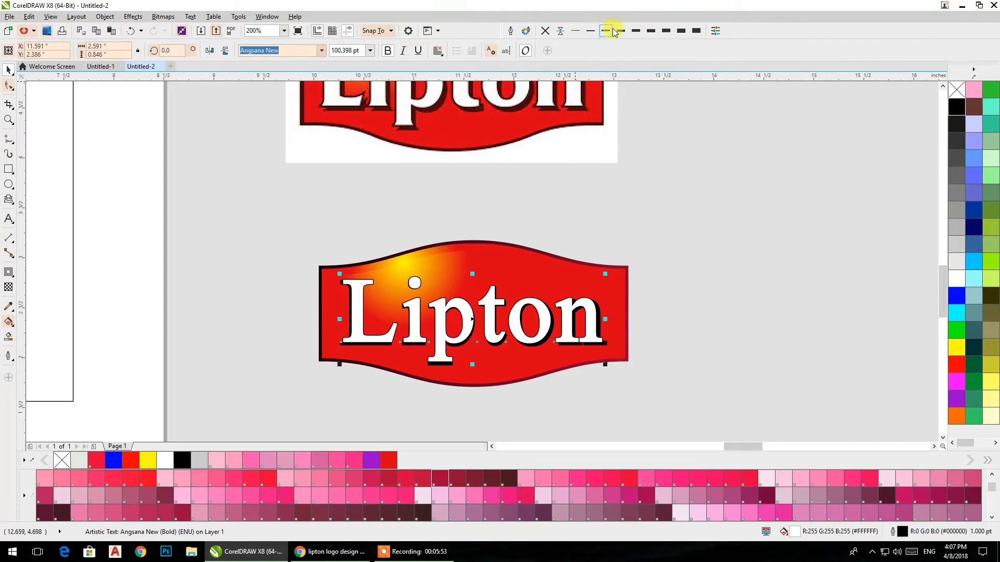
{"action": "left_click", "coordinate": [650, 30]}
{"action": "scroll", "coordinate": [654, 174], "scroll_direction": "down", "scroll_amount": 2}
{"action": "left_click", "coordinate": [635, 193]}
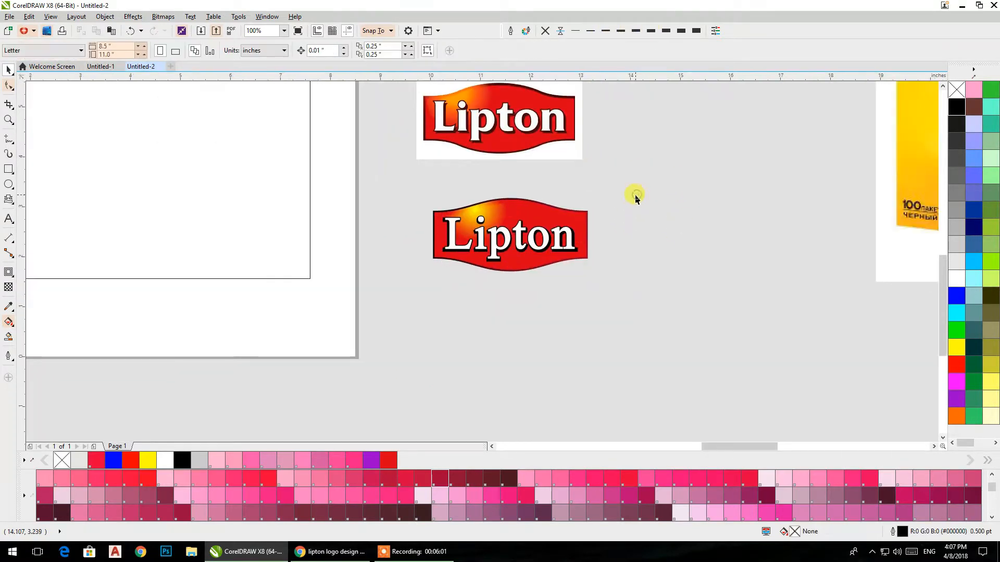
Step: Recolor the glow centers of both overlapping red badge shapes with a golden yellow palette color
{"action": "scroll", "coordinate": [475, 214], "scroll_direction": "up", "scroll_amount": 4}
{"action": "left_click", "coordinate": [476, 212]}
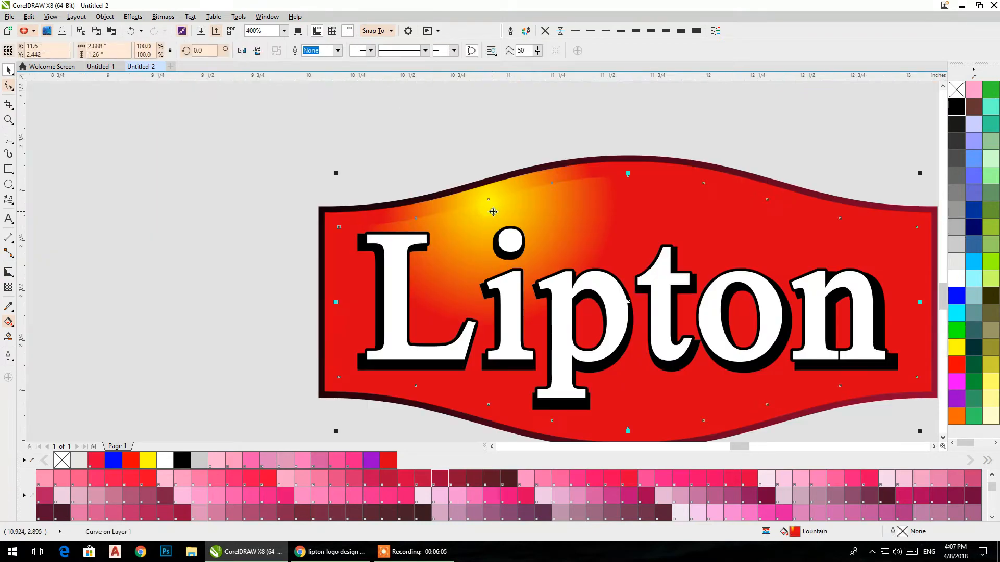
{"action": "left_click", "coordinate": [7, 323]}
{"action": "scroll", "coordinate": [720, 500], "scroll_direction": "down", "scroll_amount": 5}
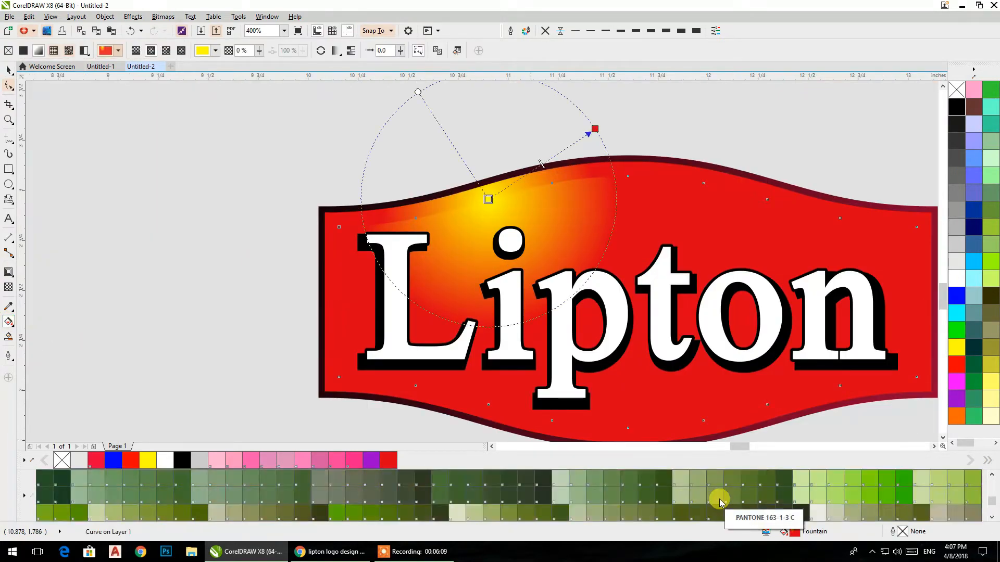
{"action": "scroll", "coordinate": [720, 500], "scroll_direction": "down", "scroll_amount": 2}
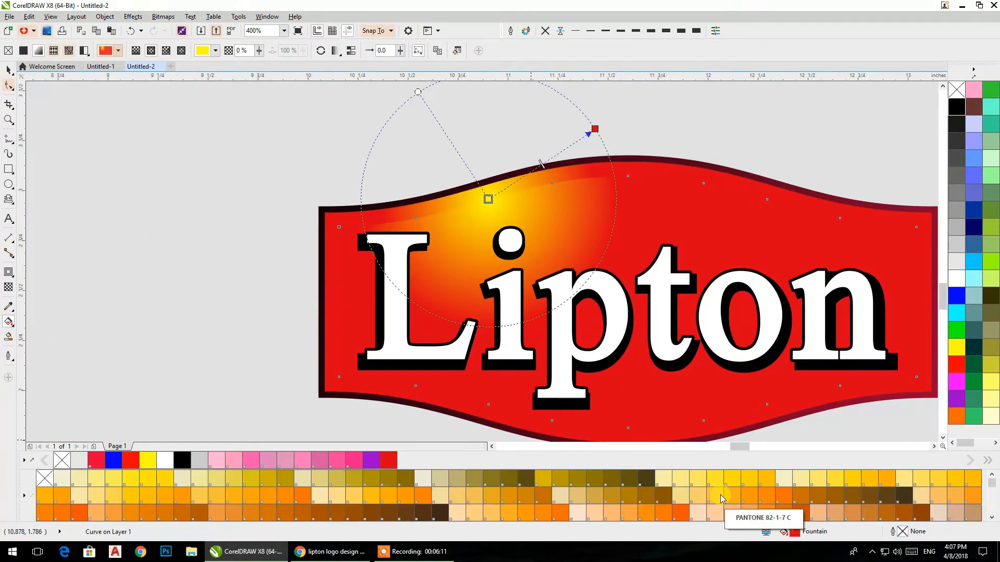
{"action": "left_click_drag", "start_coordinate": [489, 203], "coordinate": [490, 202]}
{"action": "left_click", "coordinate": [494, 189]}
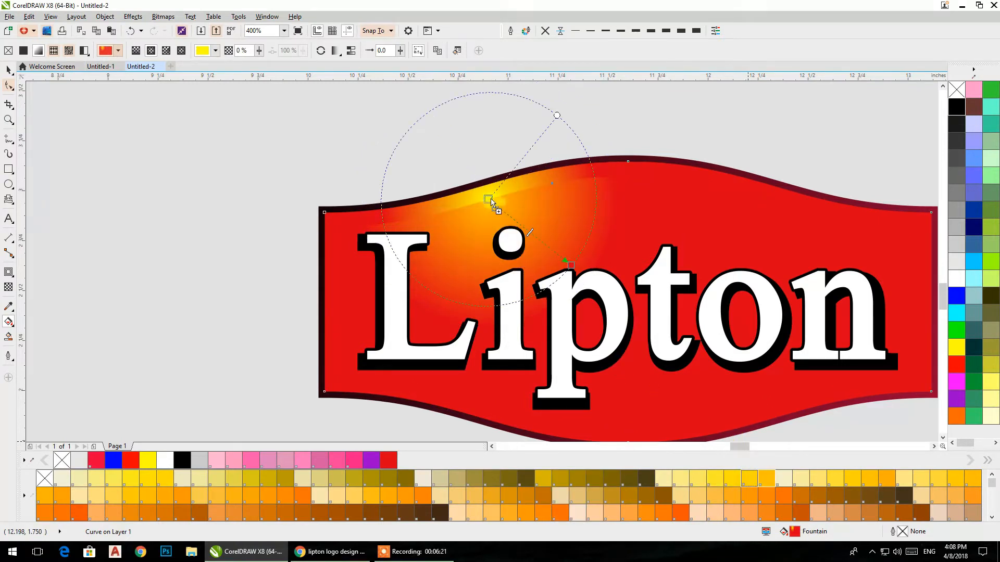
{"action": "left_click", "coordinate": [492, 204]}
{"action": "left_click", "coordinate": [530, 184]}
{"action": "left_click", "coordinate": [9, 70]}
{"action": "left_click", "coordinate": [125, 125]}
Step: Group all the new badge's shapes and text into a single object
{"action": "scroll", "coordinate": [256, 170], "scroll_direction": "down", "scroll_amount": 2}
{"action": "left_click_drag", "start_coordinate": [256, 171], "coordinate": [547, 325]}
{"action": "key", "text": "ctrl+g"}
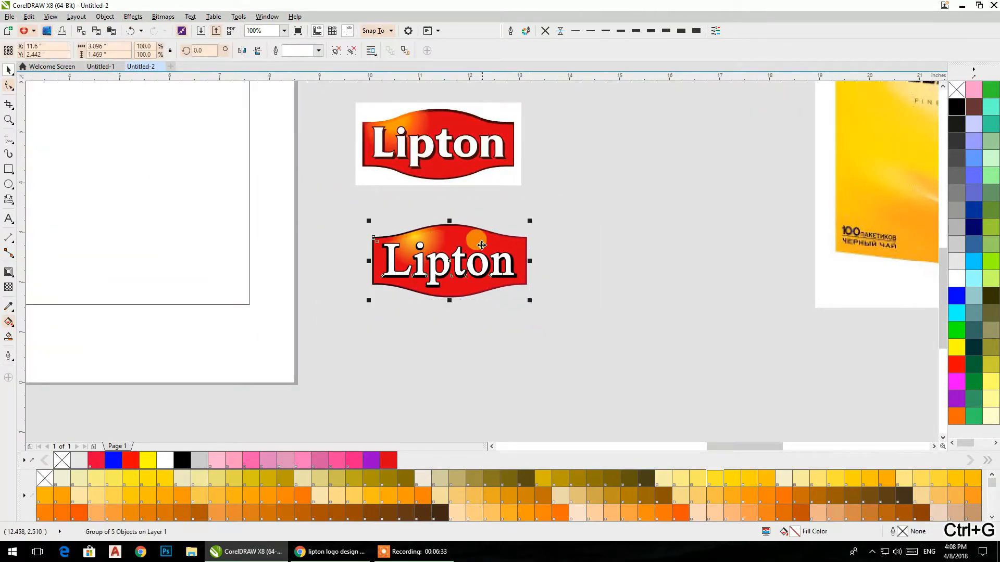
{"action": "key", "text": "ctrl+u"}
{"action": "right_click", "coordinate": [495, 240]}
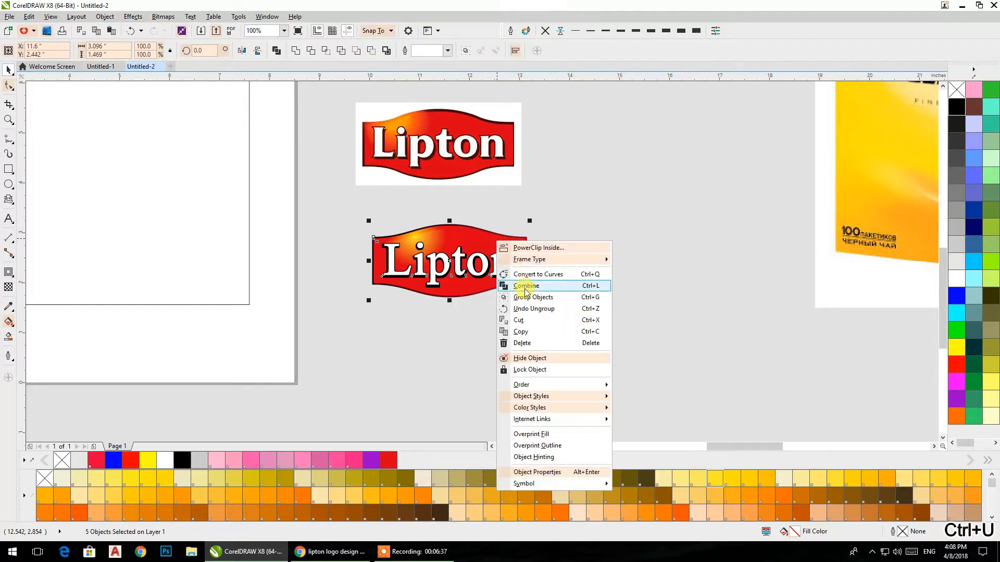
{"action": "left_click", "coordinate": [539, 302]}
{"action": "left_click", "coordinate": [627, 342]}
Step: Move the badge group into the upper part of the page's rectangle, enlarge it, and center it horizontally in the rectangle
{"action": "left_click_drag", "start_coordinate": [547, 297], "coordinate": [448, 241]}
{"action": "left_click", "coordinate": [507, 275]}
{"action": "left_click", "coordinate": [433, 224]}
{"action": "left_click", "coordinate": [452, 256], "text": "shift"}
{"action": "key", "text": "c"}
Step: Fill the page's rectangle with yellow sampled from the tea box photo and remove its outline
{"action": "left_click", "coordinate": [458, 297]}
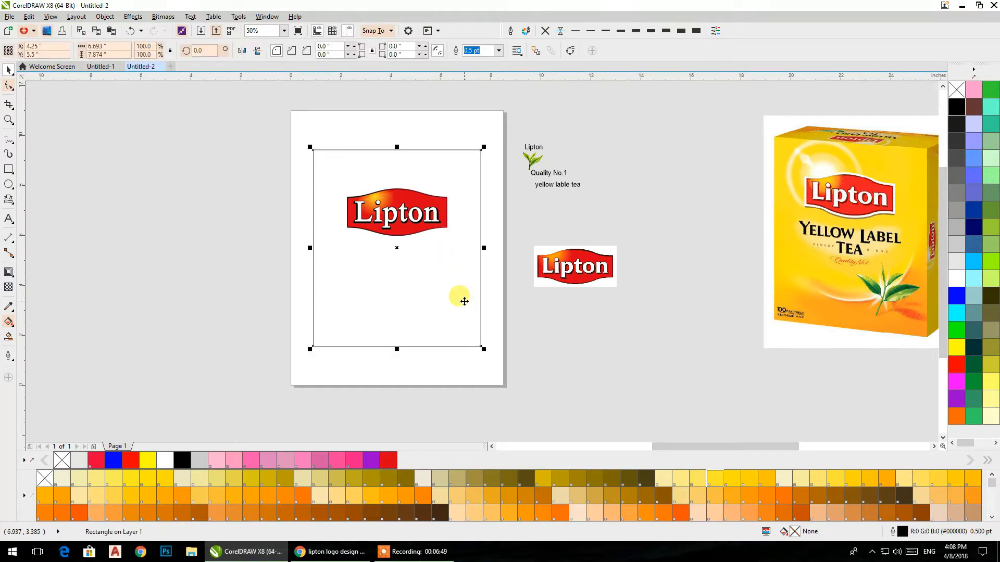
{"action": "left_click", "coordinate": [9, 307]}
{"action": "left_click", "coordinate": [919, 174]}
{"action": "left_click", "coordinate": [425, 248]}
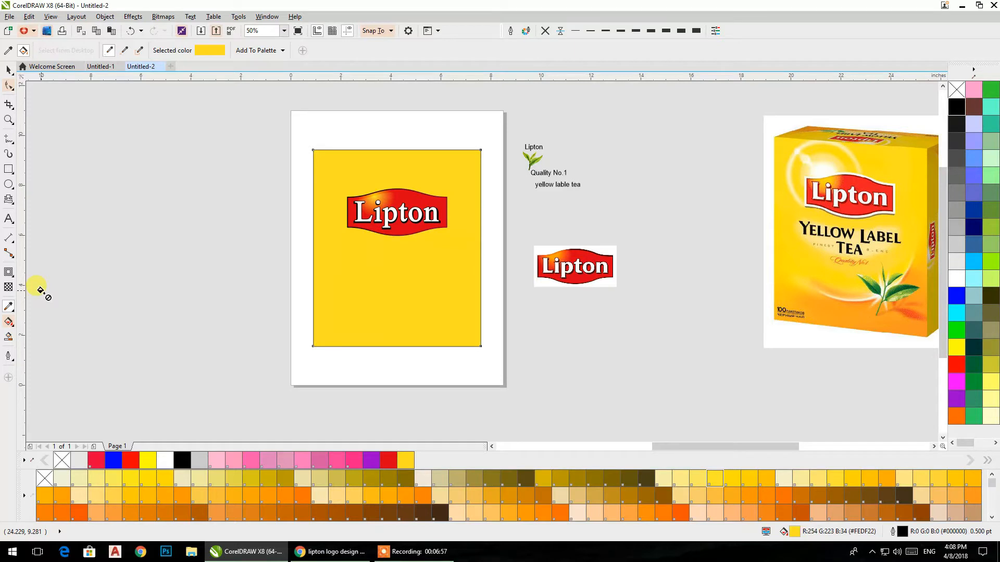
{"action": "left_click", "coordinate": [544, 30]}
Step: Apply a compact elliptical fountain fill to the yellow rectangle, centered near the badge's upper left corner, and recolor its white center yellow
{"action": "left_click", "coordinate": [13, 328]}
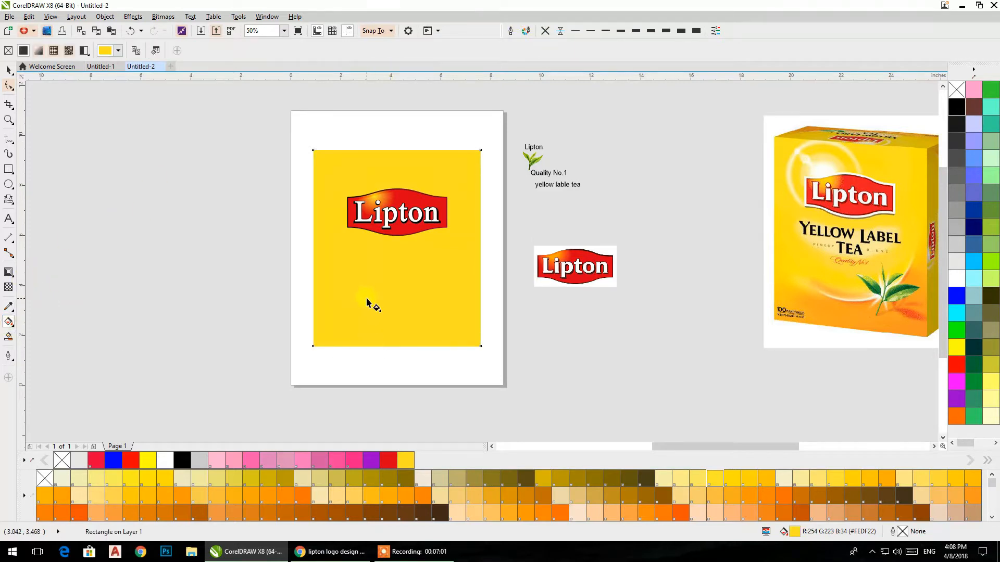
{"action": "left_click_drag", "start_coordinate": [453, 306], "coordinate": [453, 300]}
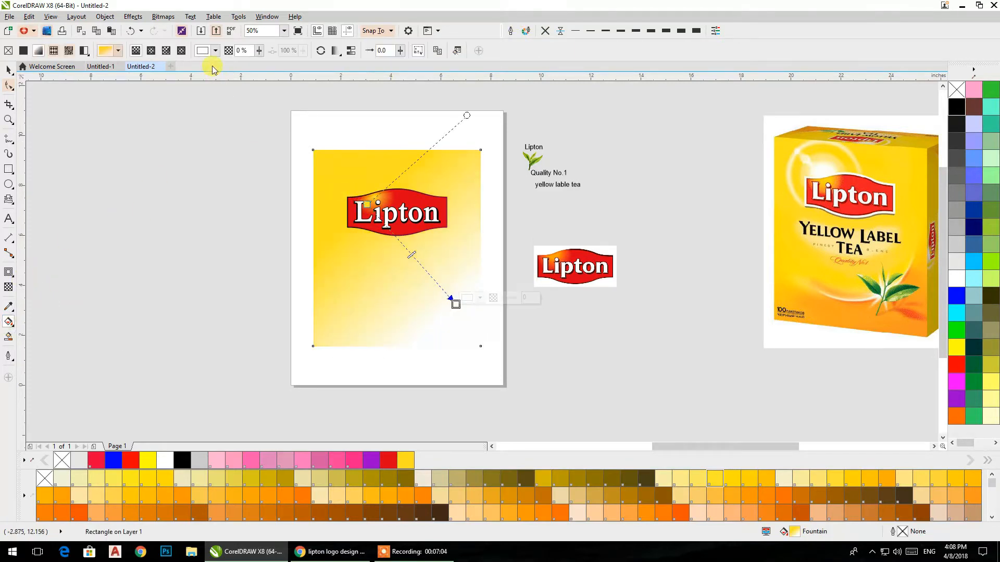
{"action": "left_click", "coordinate": [151, 50]}
{"action": "left_click_drag", "start_coordinate": [409, 255], "coordinate": [354, 196]}
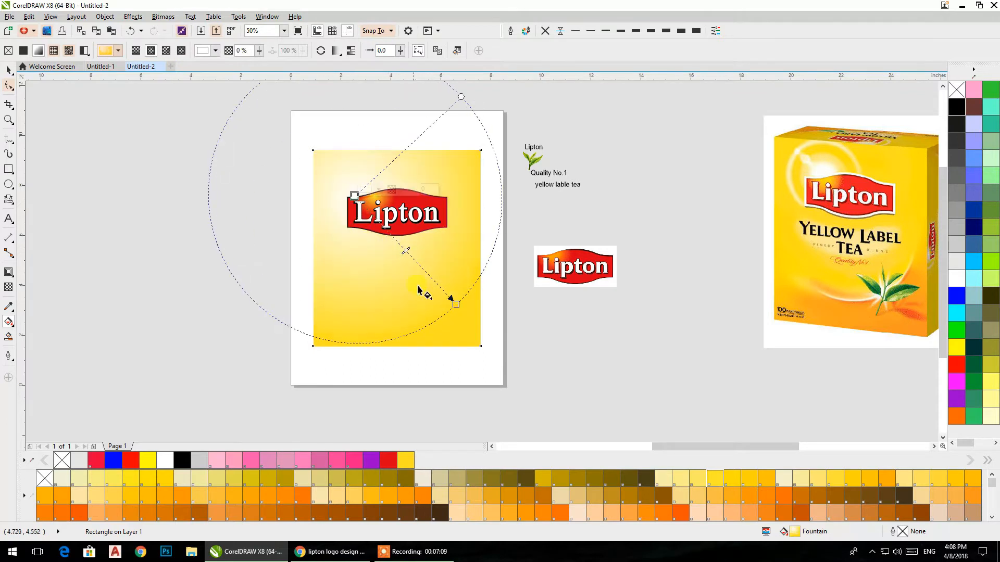
{"action": "left_click_drag", "start_coordinate": [456, 305], "coordinate": [424, 244]}
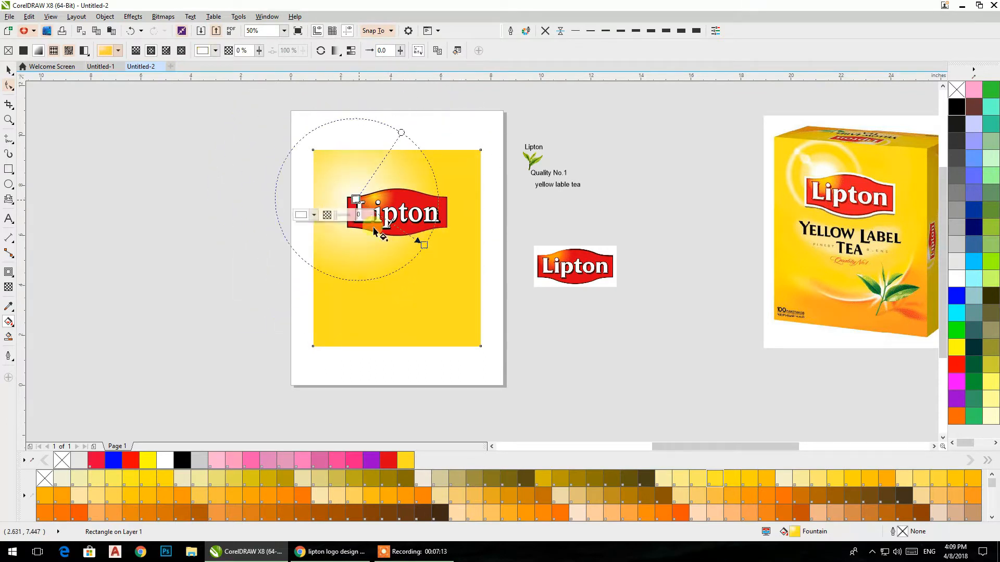
{"action": "left_click_drag", "start_coordinate": [388, 462], "coordinate": [355, 198]}
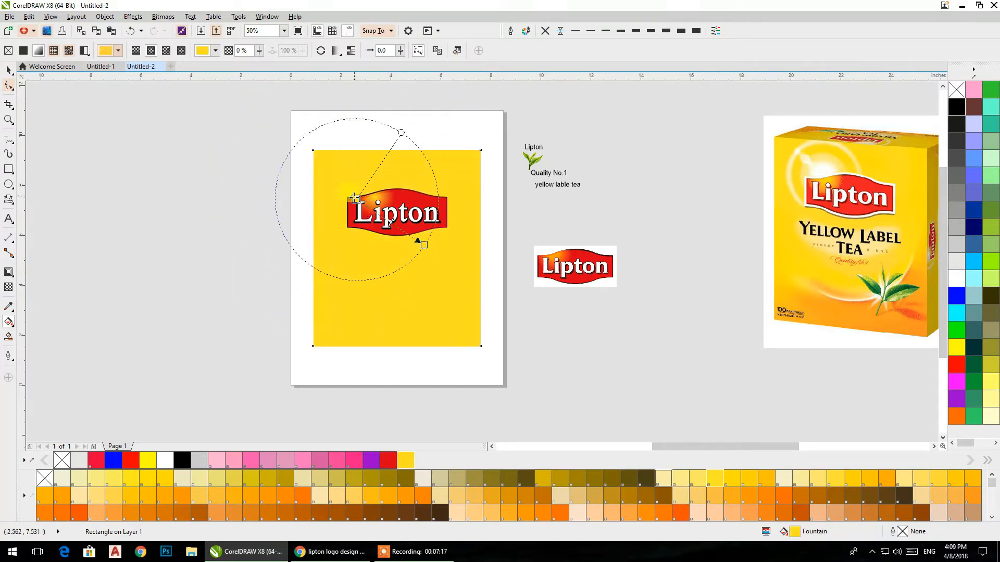
Step: Extend the yellow rectangle's elliptical fountain fill downward and add two intermediate color nodes near its outer end
{"action": "left_click_drag", "start_coordinate": [425, 244], "coordinate": [425, 311]}
{"action": "double_click", "coordinate": [435, 308]}
{"action": "double_click", "coordinate": [406, 282]}
{"action": "left_click", "coordinate": [424, 311]}
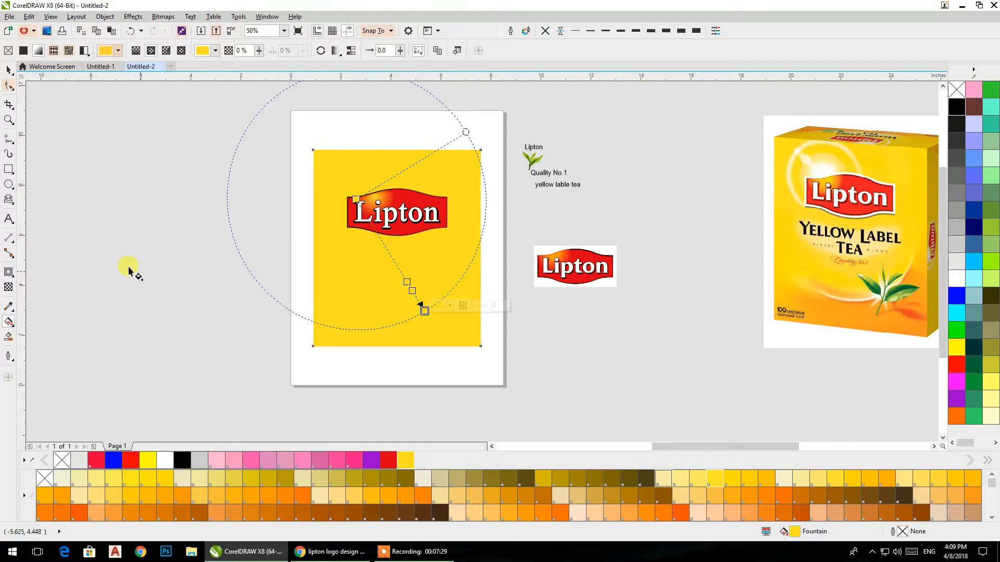
{"action": "left_click", "coordinate": [9, 307]}
{"action": "left_click", "coordinate": [905, 336]}
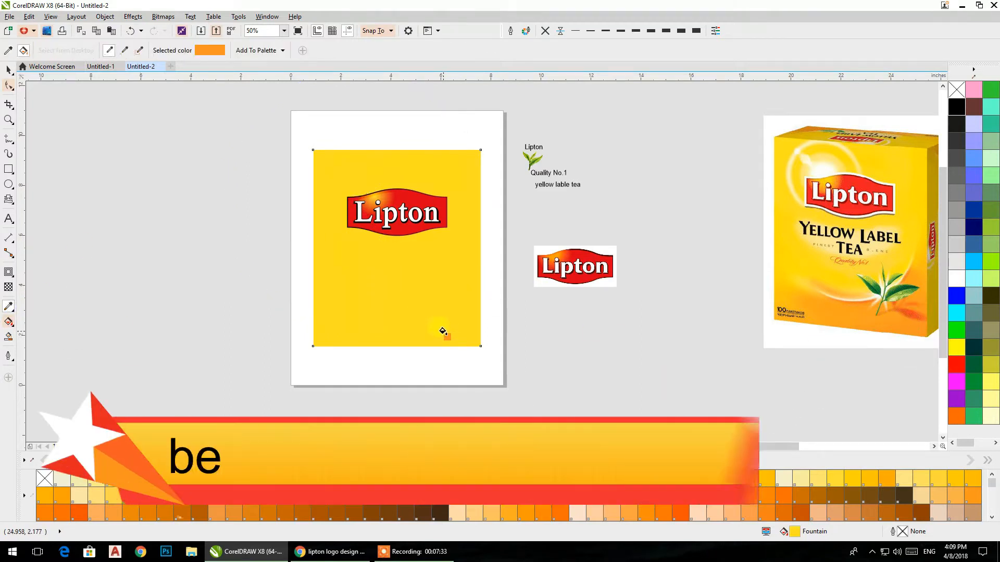
{"action": "left_click", "coordinate": [9, 69]}
{"action": "left_click", "coordinate": [340, 286]}
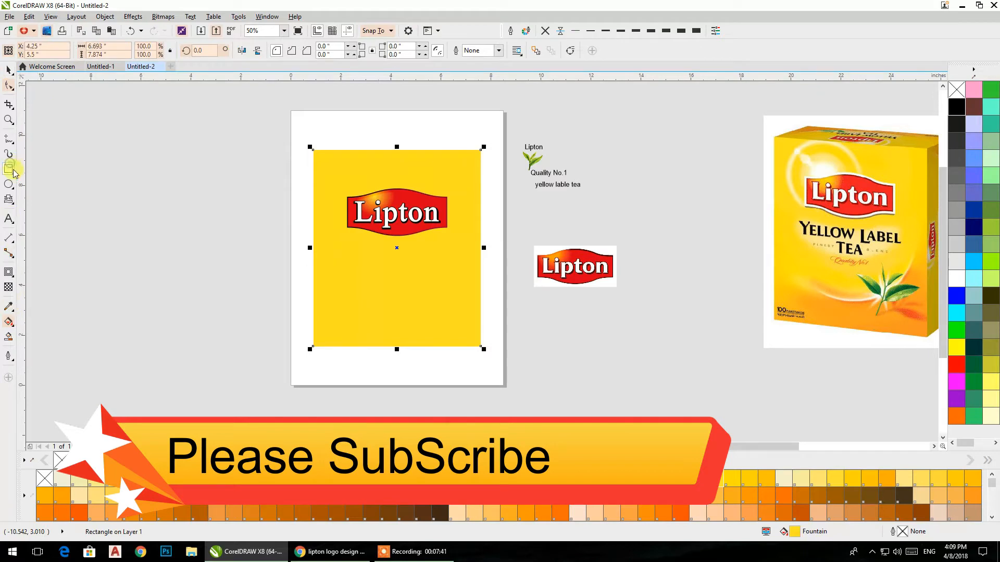
Step: Draw a small square beside the page and fill it with orange sampled from the tea box photo's lower corner
{"action": "left_click", "coordinate": [8, 168]}
{"action": "left_click_drag", "start_coordinate": [180, 272], "coordinate": [247, 334]}
{"action": "left_click", "coordinate": [7, 70]}
{"action": "left_click", "coordinate": [7, 306]}
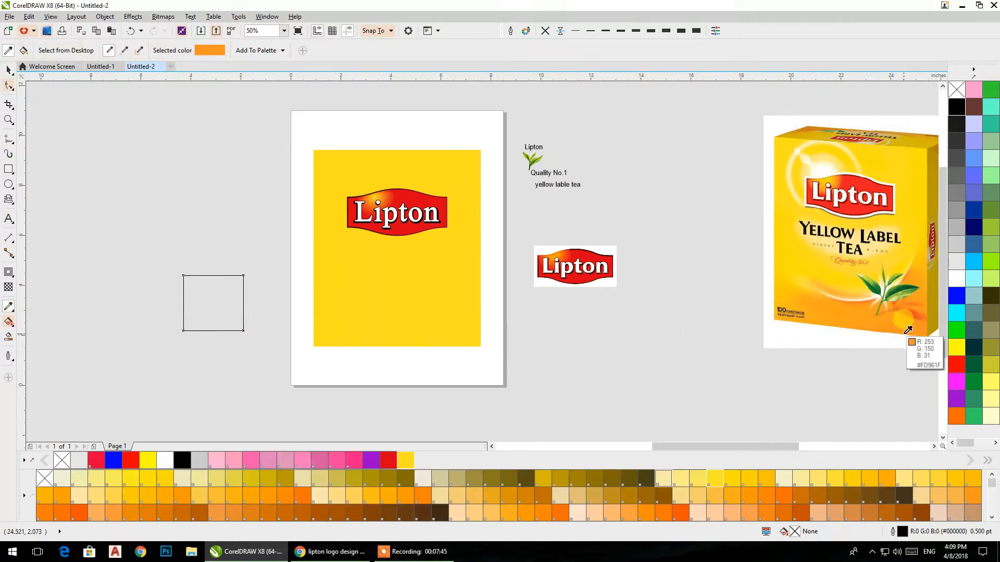
{"action": "left_click", "coordinate": [201, 308]}
{"action": "left_click", "coordinate": [8, 69]}
Step: Recolor the outer end of the yellow rectangle's fountain fill orange, move that end near the lower edge and shift the center slightly
{"action": "left_click", "coordinate": [428, 255]}
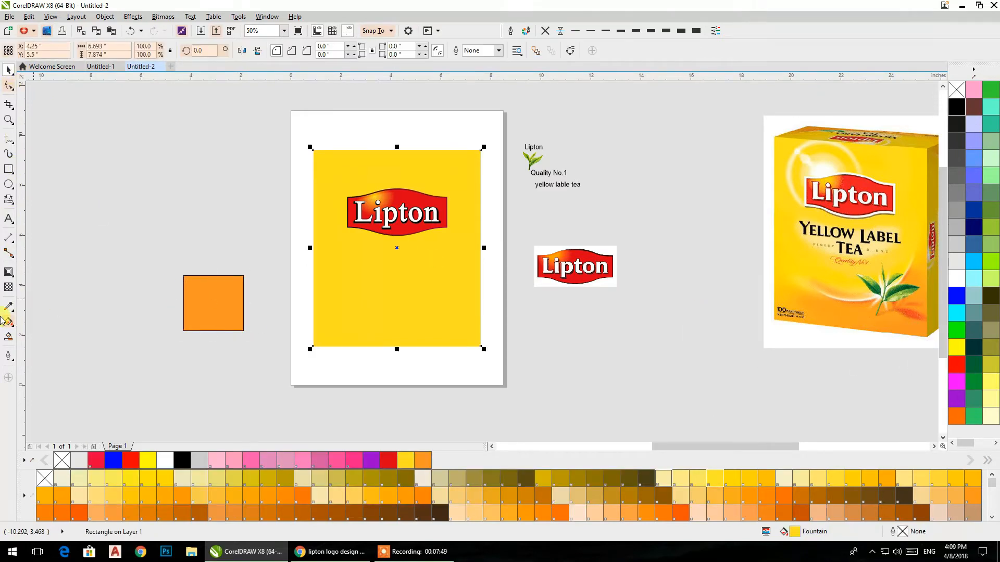
{"action": "left_click", "coordinate": [8, 322]}
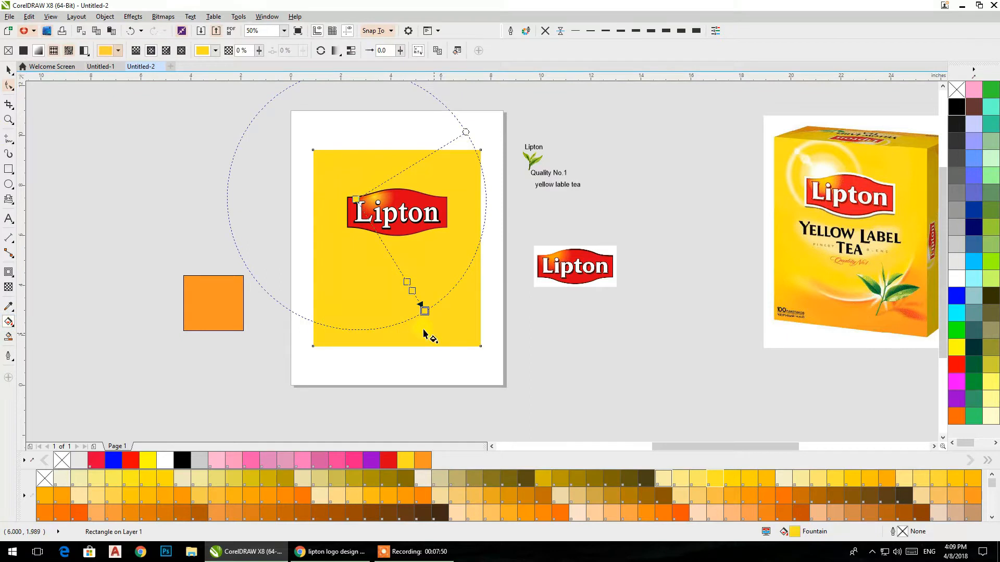
{"action": "left_click", "coordinate": [423, 458]}
{"action": "left_click_drag", "start_coordinate": [425, 311], "coordinate": [389, 332]}
{"action": "left_click_drag", "start_coordinate": [356, 199], "coordinate": [368, 197]}
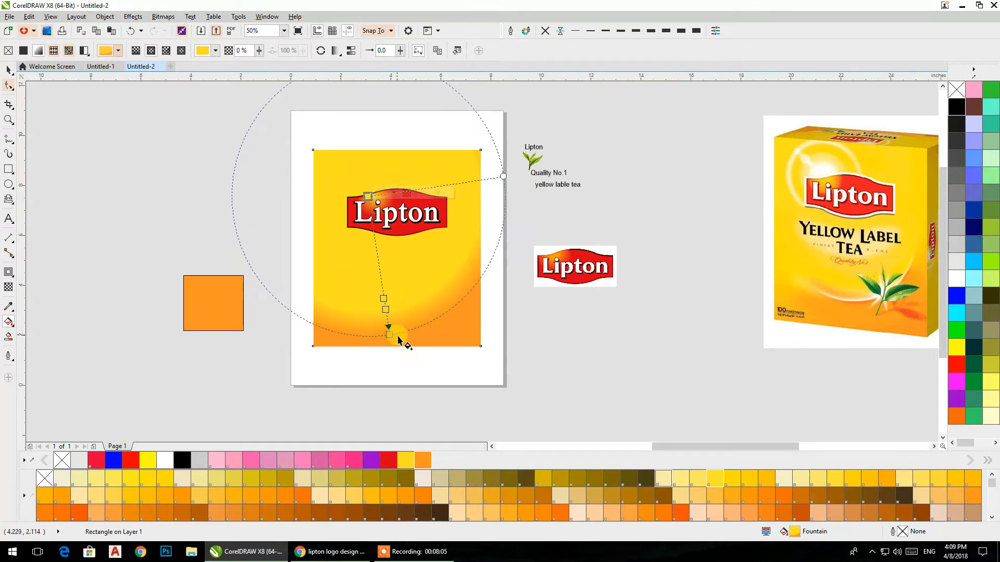
Step: Spread the intermediate nodes and stretch the elliptical fill past the rectangle's lower edge for a smoother yellow-to-orange blend
{"action": "left_click_drag", "start_coordinate": [385, 300], "coordinate": [378, 263]}
{"action": "left_click_drag", "start_coordinate": [389, 334], "coordinate": [415, 354]}
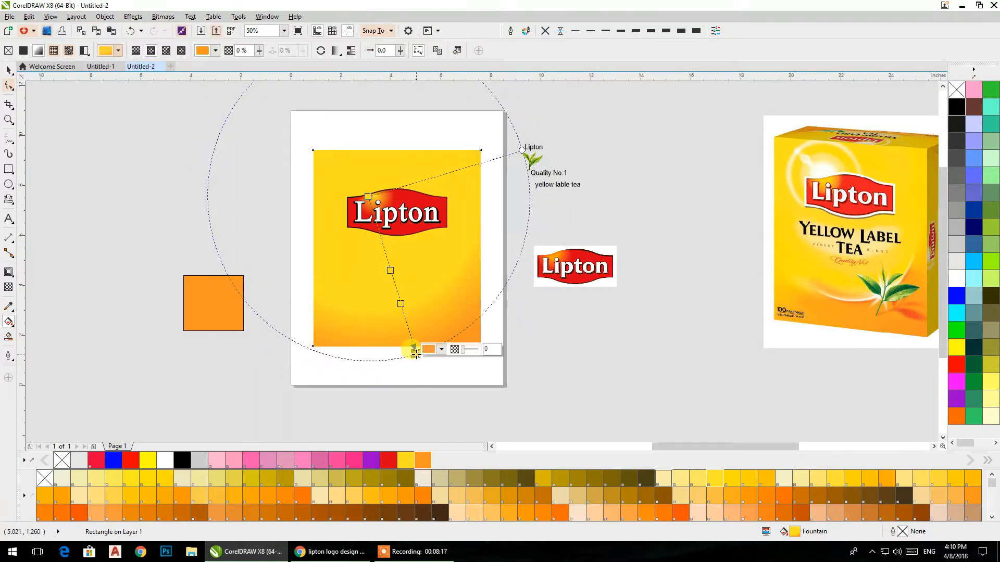
{"action": "left_click", "coordinate": [9, 70]}
{"action": "left_click", "coordinate": [118, 135]}
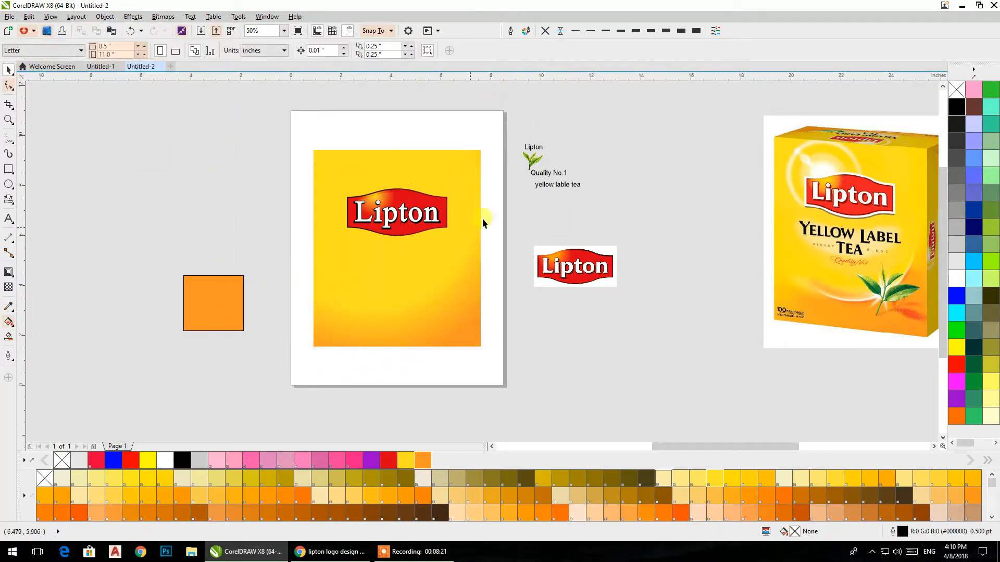
Step: Move the "yellow lable tea" text below the reference logo image and set its font to Angsana New
{"action": "left_click_drag", "start_coordinate": [545, 212], "coordinate": [555, 333]}
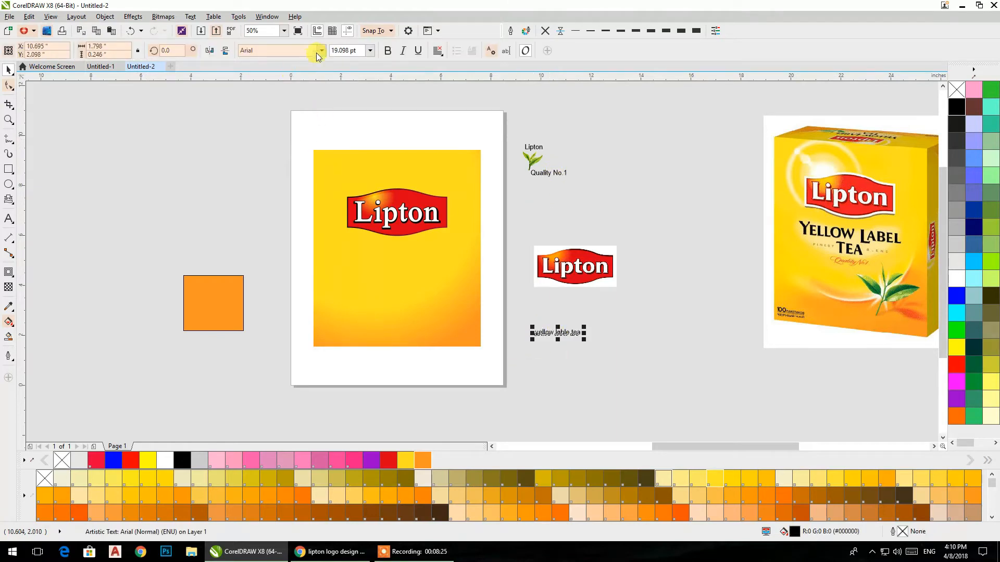
{"action": "left_click", "coordinate": [321, 50]}
{"action": "left_click", "coordinate": [267, 84]}
Step: Break the "yellow lable tea" text so that "tea" sits on a second line
{"action": "scroll", "coordinate": [529, 339], "scroll_direction": "up", "scroll_amount": 5}
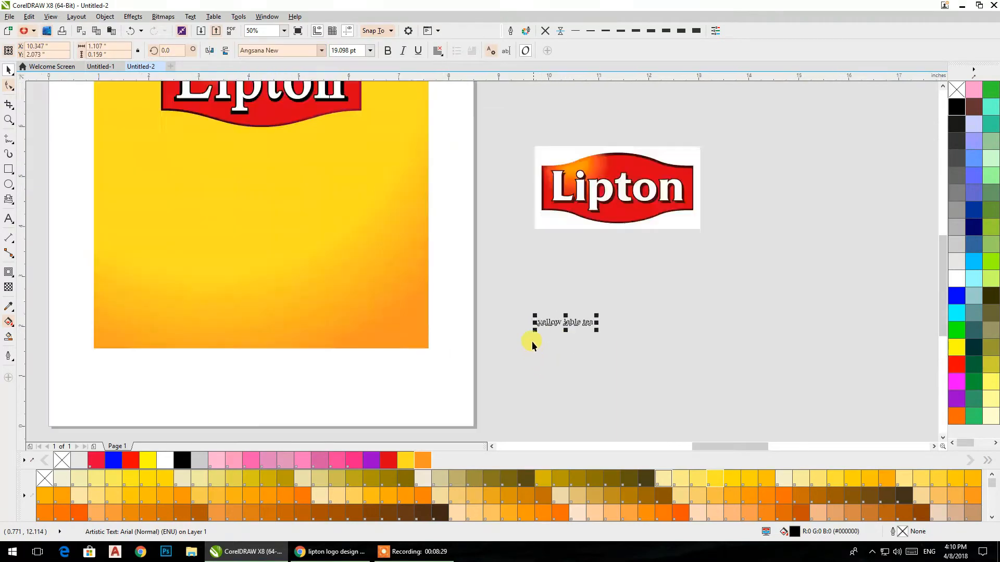
{"action": "double_click", "coordinate": [722, 275]}
{"action": "key", "text": "Return"}
{"action": "left_click", "coordinate": [9, 71]}
{"action": "double_click", "coordinate": [680, 270]}
{"action": "right_click", "coordinate": [681, 269]}
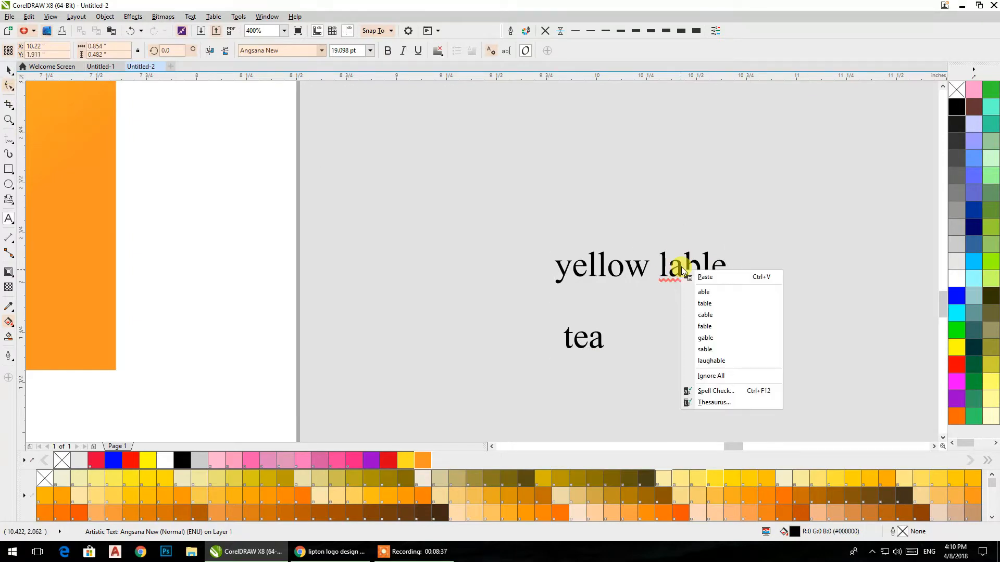
{"action": "left_click", "coordinate": [9, 71]}
{"action": "right_click", "coordinate": [583, 265]}
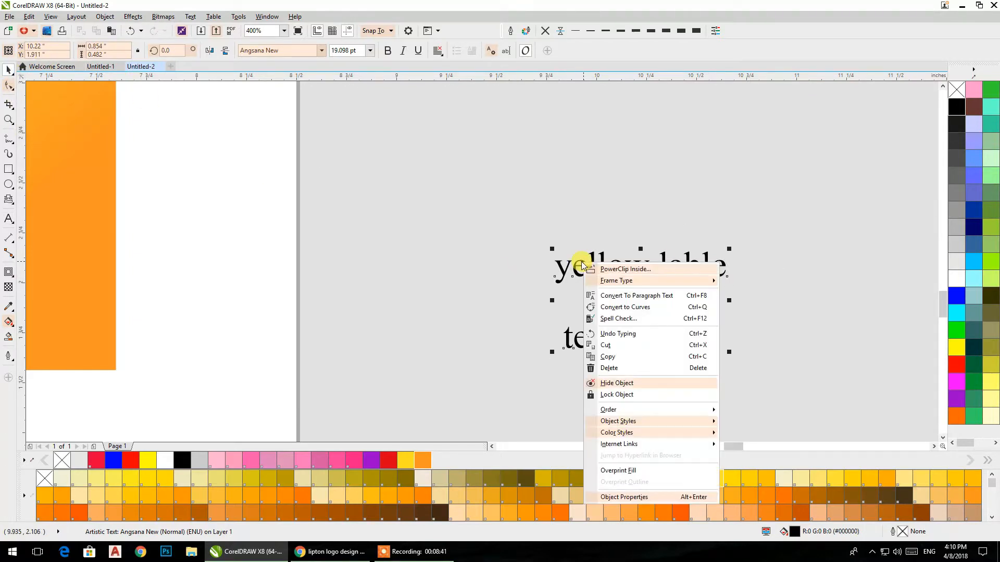
{"action": "left_click", "coordinate": [583, 265]}
Step: Shift the two-line text sideways, make it bold and change its case to UPPERCASE
{"action": "left_click_drag", "start_coordinate": [574, 273], "coordinate": [460, 263]}
{"action": "left_click", "coordinate": [387, 51]}
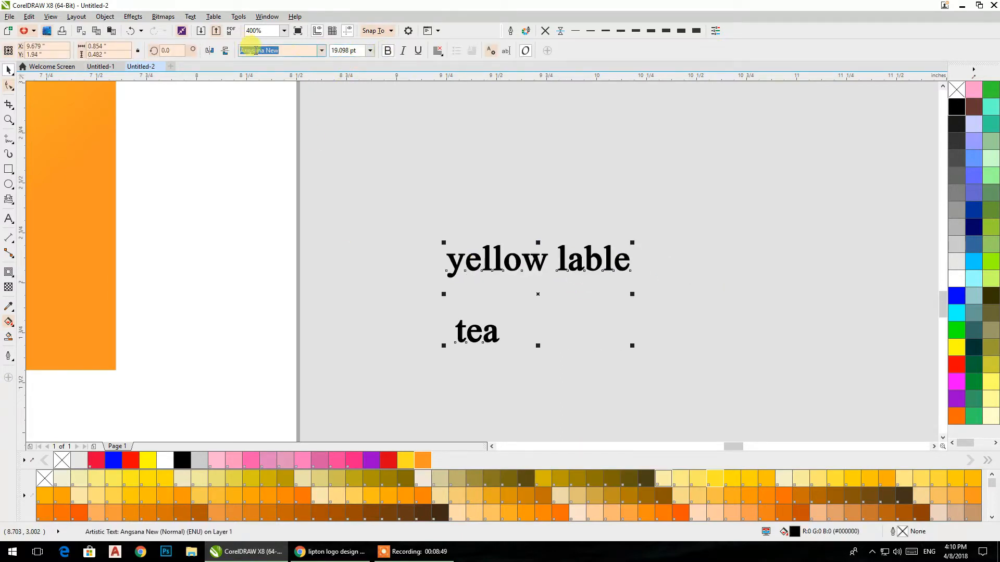
{"action": "left_click", "coordinate": [190, 16]}
{"action": "left_click", "coordinate": [209, 270]}
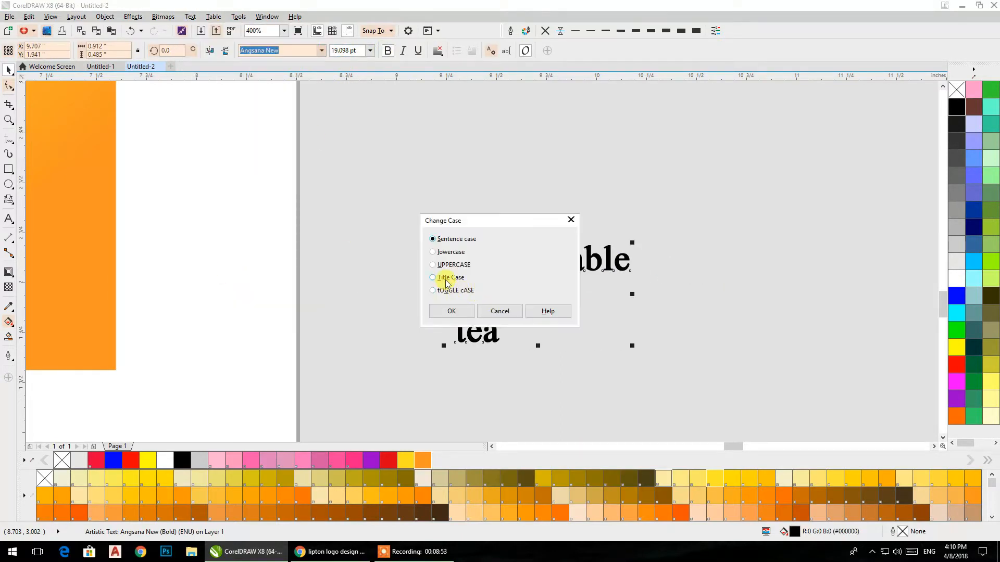
{"action": "left_click", "coordinate": [450, 311]}
Step: Center-align the two lines of the "YELLOW LABLE TEA" text
{"action": "scroll", "coordinate": [440, 285], "scroll_direction": "down", "scroll_amount": 6}
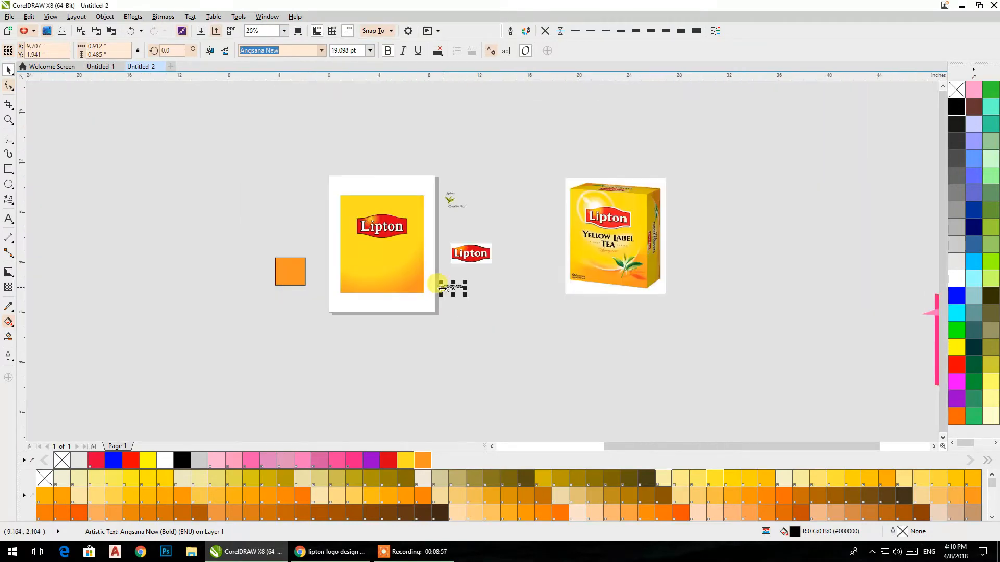
{"action": "scroll", "coordinate": [440, 286], "scroll_direction": "up", "scroll_amount": 2}
{"action": "left_click", "coordinate": [437, 51]}
{"action": "left_click", "coordinate": [463, 91]}
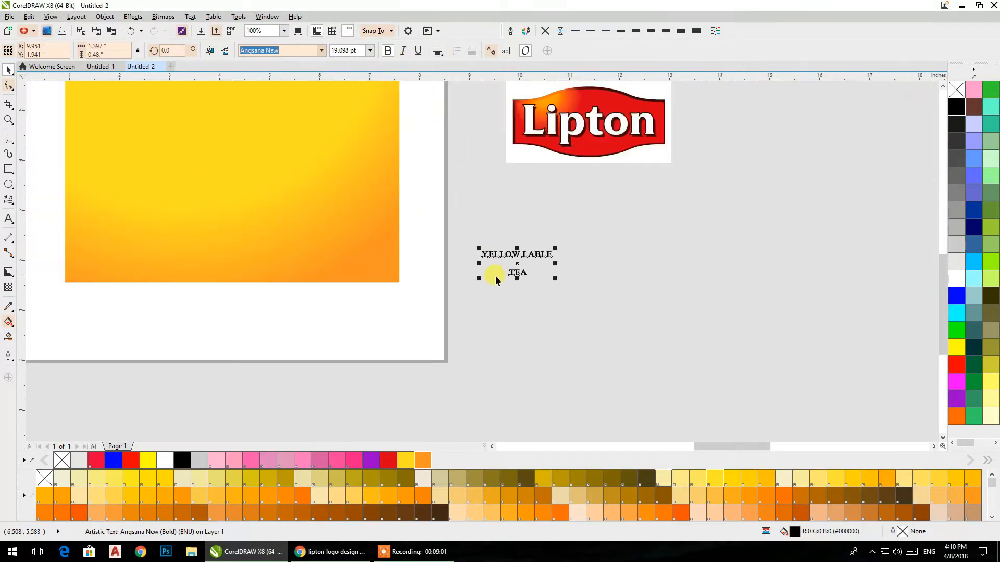
Step: Move the "YELLOW LABLE TEA" text beneath the badge on the yellow rectangle and enlarge it to about 51 pt
{"action": "scroll", "coordinate": [522, 283], "scroll_direction": "down", "scroll_amount": 2}
{"action": "left_click_drag", "start_coordinate": [536, 288], "coordinate": [432, 245]}
{"action": "scroll", "coordinate": [432, 246], "scroll_direction": "up", "scroll_amount": 2}
{"action": "left_click_drag", "start_coordinate": [613, 289], "coordinate": [598, 281]}
{"action": "left_click_drag", "start_coordinate": [527, 228], "coordinate": [532, 223]}
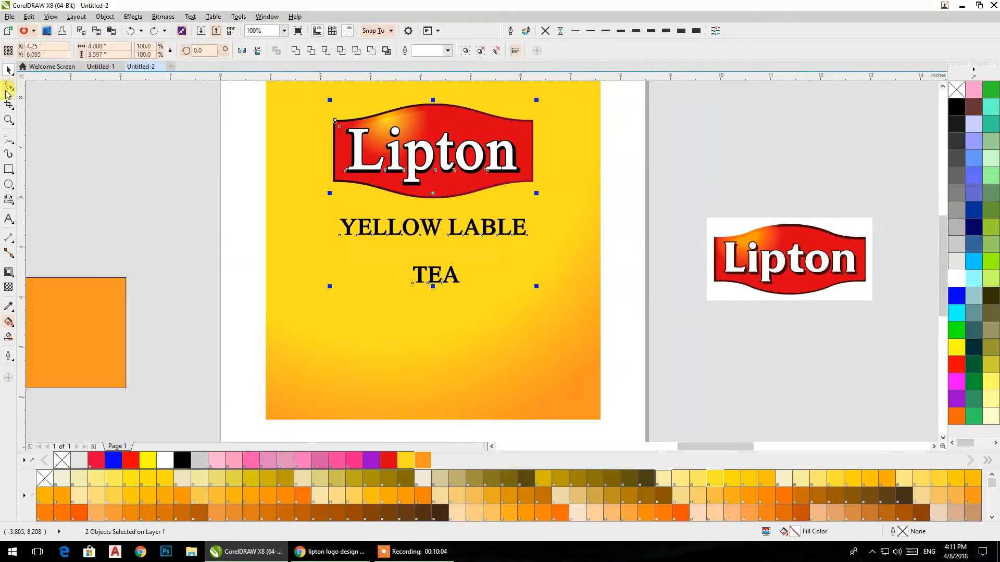
Step: Tighten the line spacing of the "YELLOW LABLE TEA" text and scale it to about 47 pt
{"action": "key", "text": "F10"}
{"action": "left_click_drag", "start_coordinate": [334, 289], "coordinate": [337, 252]}
{"action": "key", "text": "space"}
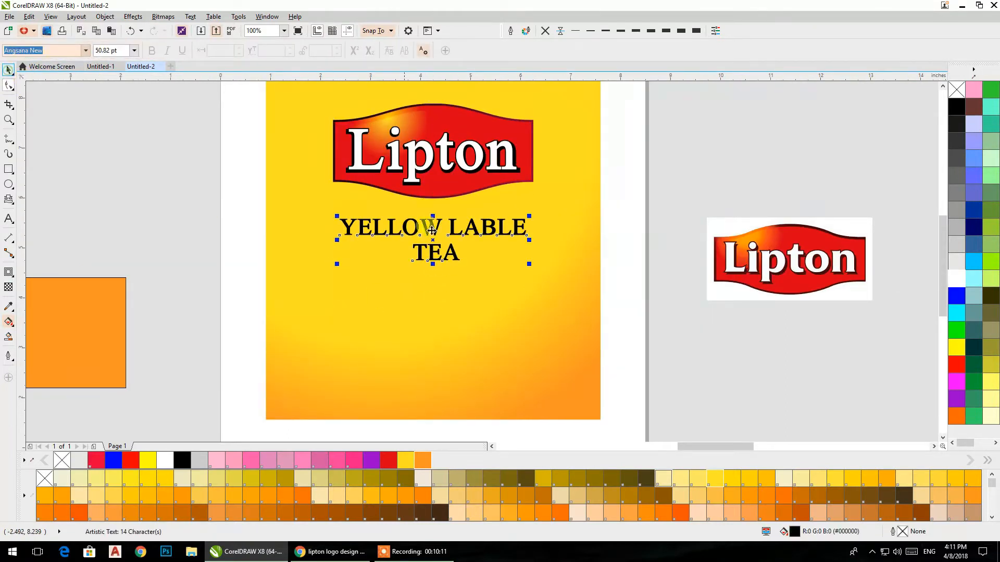
{"action": "left_click_drag", "start_coordinate": [527, 266], "coordinate": [520, 262]}
Step: Place a copy of the "YELLOW LABLE TEA" text lower on the rectangle and give it a white fill and thick white outline
{"action": "left_click_drag", "start_coordinate": [436, 233], "coordinate": [513, 329]}
{"action": "right_click", "coordinate": [512, 329]}
{"action": "left_click", "coordinate": [681, 31]}
{"action": "right_click", "coordinate": [956, 279]}
Step: Convert the white text copy to a 300 dpi grayscale bitmap and soften it with a Gaussian Blur
{"action": "left_click", "coordinate": [163, 16]}
{"action": "left_click", "coordinate": [191, 29]}
{"action": "left_click", "coordinate": [470, 328]}
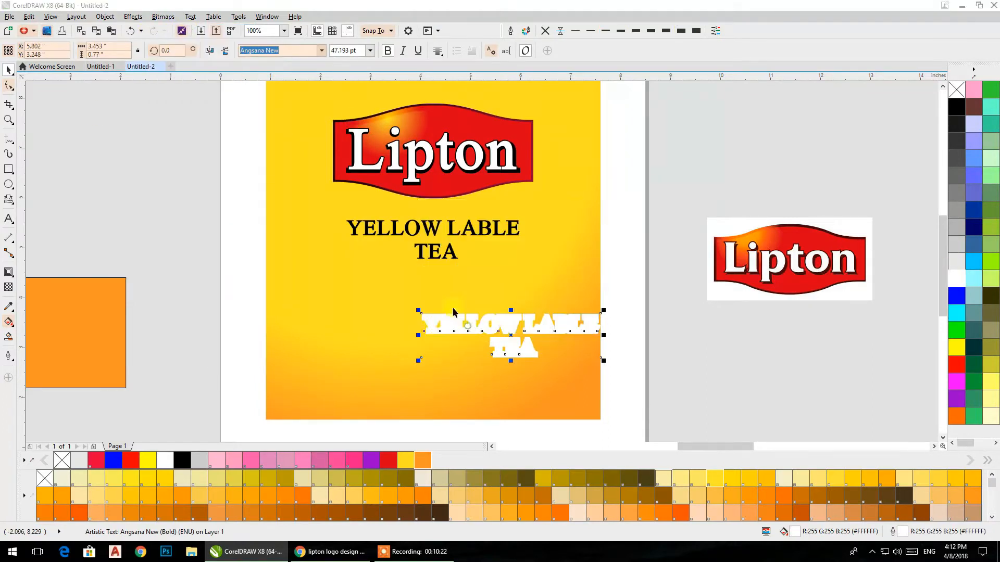
{"action": "left_click", "coordinate": [163, 16]}
{"action": "mouse_move", "coordinate": [177, 242]}
{"action": "left_click", "coordinate": [292, 280]}
{"action": "left_click_drag", "start_coordinate": [459, 235], "coordinate": [627, 145]}
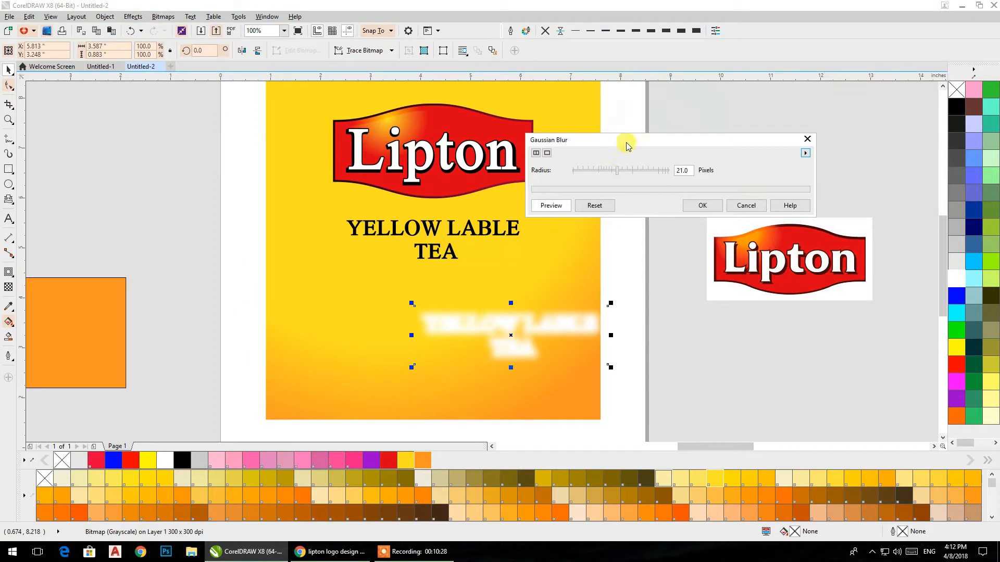
{"action": "left_click_drag", "start_coordinate": [669, 176], "coordinate": [673, 176]}
{"action": "left_click", "coordinate": [707, 209]}
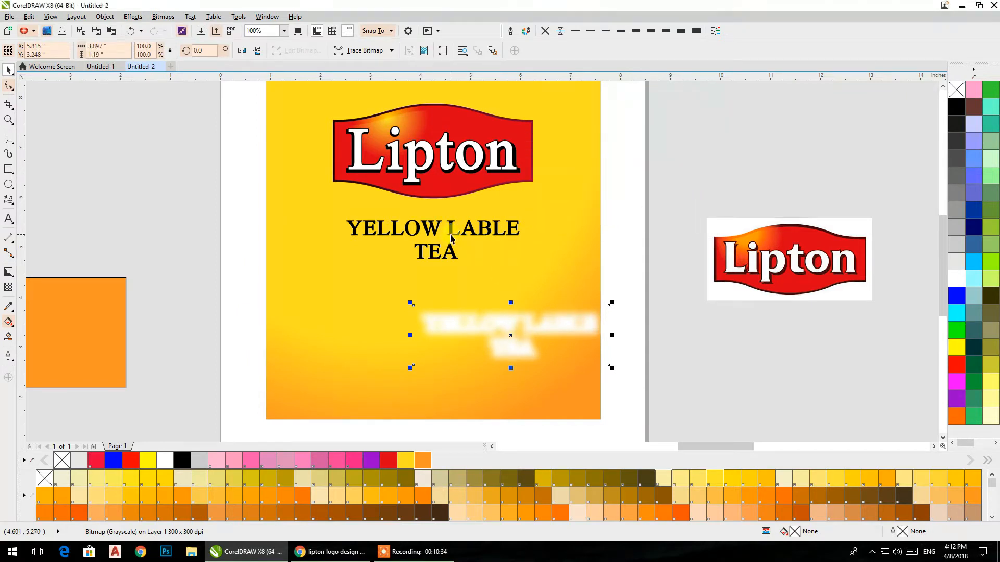
Step: Center the blurred white copy on the black "YELLOW LABLE TEA" text as a glow behind it
{"action": "left_click", "coordinate": [452, 230], "text": "shift"}
{"action": "key", "text": "c"}
{"action": "key", "text": "e"}
{"action": "left_click", "coordinate": [662, 204]}
{"action": "left_click_drag", "start_coordinate": [348, 285], "coordinate": [345, 285]}
{"action": "left_click", "coordinate": [251, 242]}
Step: Move the "Quality No.1" text below "TEA" and center it horizontally with the heading text
{"action": "scroll", "coordinate": [255, 243], "scroll_direction": "down", "scroll_amount": 2}
{"action": "left_click_drag", "start_coordinate": [495, 157], "coordinate": [340, 264]}
{"action": "scroll", "coordinate": [345, 261], "scroll_direction": "up", "scroll_amount": 3}
{"action": "left_click", "coordinate": [381, 164], "text": "shift"}
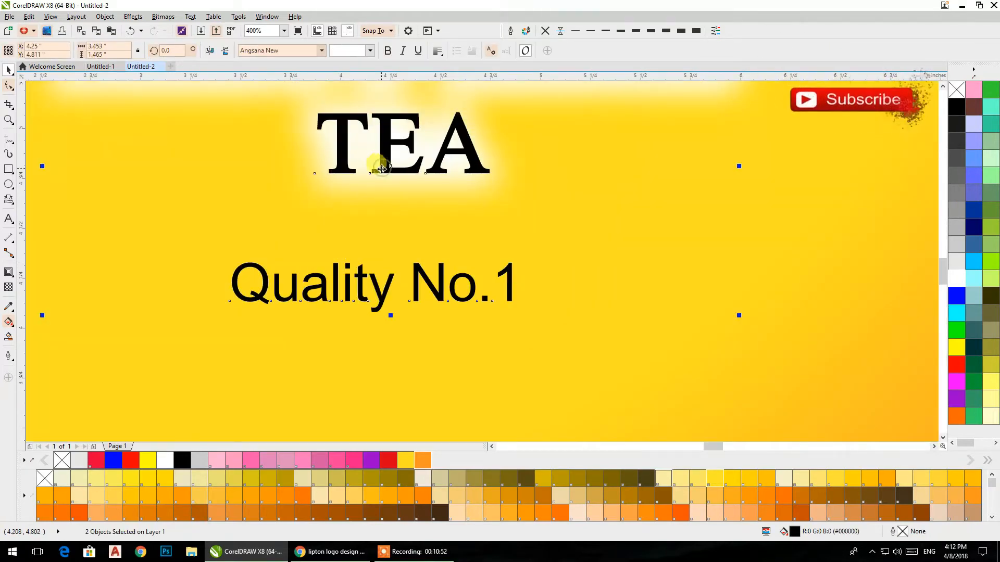
{"action": "key", "text": "e"}
{"action": "key", "text": "ctrl+z"}
{"action": "key", "text": "c"}
{"action": "scroll", "coordinate": [385, 174], "scroll_direction": "down", "scroll_amount": 2}
{"action": "left_click", "coordinate": [655, 242]}
Step: Enlarge the "Quality No.1" text, set it in an ornate script font and color it orange-red
{"action": "left_click", "coordinate": [412, 203]}
{"action": "left_click_drag", "start_coordinate": [425, 211], "coordinate": [440, 215]}
{"action": "left_click", "coordinate": [321, 50]}
{"action": "left_click", "coordinate": [282, 122]}
{"action": "left_click", "coordinate": [680, 512]}
Step: Center the script "Quality No.1" text horizontally under the heading text again
{"action": "scroll", "coordinate": [394, 206], "scroll_direction": "up", "scroll_amount": 1}
{"action": "left_click", "coordinate": [399, 161], "text": "shift"}
{"action": "key", "text": "c"}
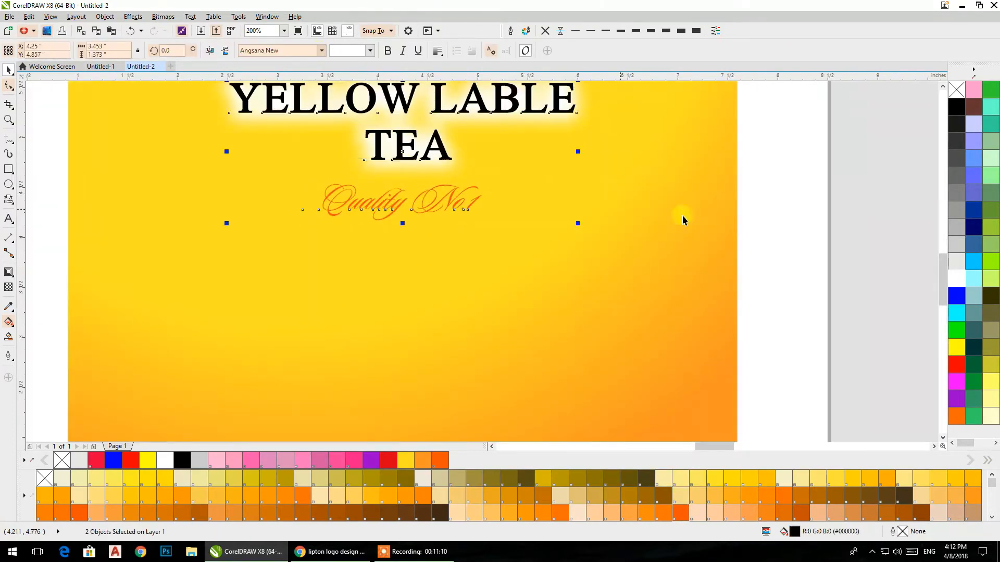
{"action": "scroll", "coordinate": [418, 257], "scroll_direction": "down", "scroll_amount": 2}
{"action": "left_click", "coordinate": [506, 242]}
Step: Draw two overlapping, offset circles below the reference logo and Smart Fill the crescent between their lower edges
{"action": "left_click", "coordinate": [8, 184]}
{"action": "left_click_drag", "start_coordinate": [531, 312], "coordinate": [469, 211]}
{"action": "left_click_drag", "start_coordinate": [469, 211], "coordinate": [662, 405]}
{"action": "right_click", "coordinate": [661, 404]}
{"action": "left_click_drag", "start_coordinate": [647, 349], "coordinate": [634, 327]}
{"action": "left_click", "coordinate": [8, 337]}
{"action": "left_click", "coordinate": [532, 381]}
Step: Delete the two construction circles and give the remaining crescent a white fill with no outline
{"action": "left_click", "coordinate": [8, 70]}
{"action": "left_click", "coordinate": [518, 271]}
{"action": "key", "text": "Delete"}
{"action": "left_click", "coordinate": [517, 270]}
{"action": "key", "text": "Delete"}
{"action": "left_click", "coordinate": [604, 365]}
{"action": "left_click", "coordinate": [957, 279]}
{"action": "left_click", "coordinate": [546, 31]}
Step: Convert the white crescent to a 300 dpi RGB bitmap and soften it with a Gaussian Blur
{"action": "left_click", "coordinate": [163, 17]}
{"action": "left_click", "coordinate": [183, 29]}
{"action": "left_click", "coordinate": [521, 246]}
{"action": "left_click", "coordinate": [515, 282]}
{"action": "left_click", "coordinate": [469, 330]}
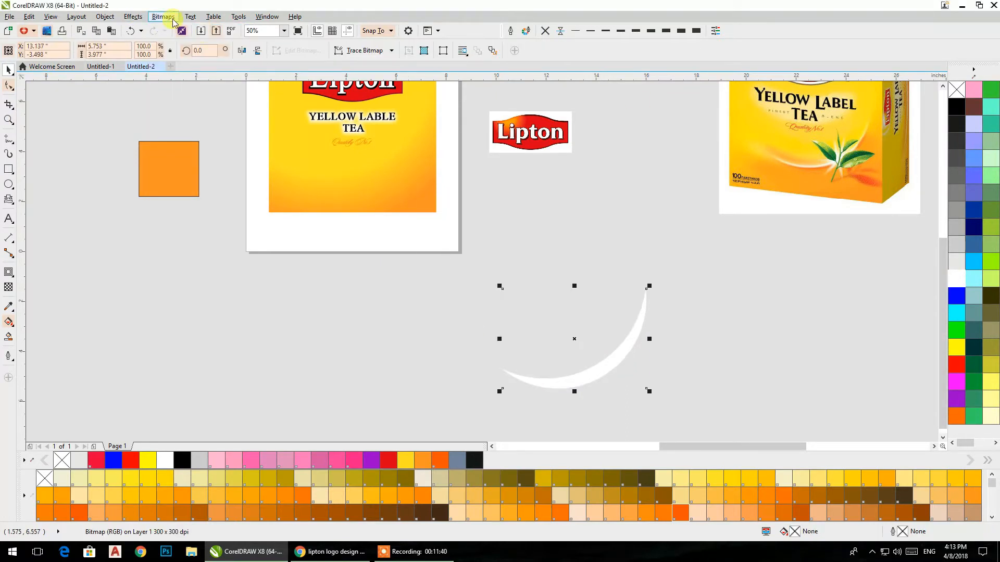
{"action": "left_click", "coordinate": [163, 17]}
{"action": "mouse_move", "coordinate": [208, 242]}
{"action": "left_click", "coordinate": [293, 255]}
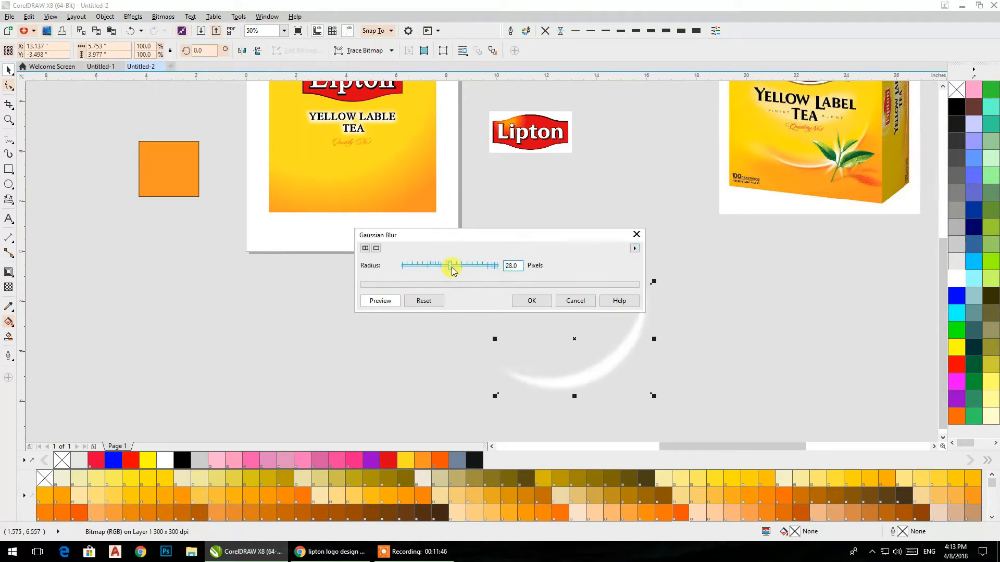
{"action": "left_click", "coordinate": [532, 301]}
Step: Place the blurred white crescent across the lower part of the yellow rectangle, curving beneath the "Quality No.1" text
{"action": "left_click_drag", "start_coordinate": [591, 373], "coordinate": [379, 188]}
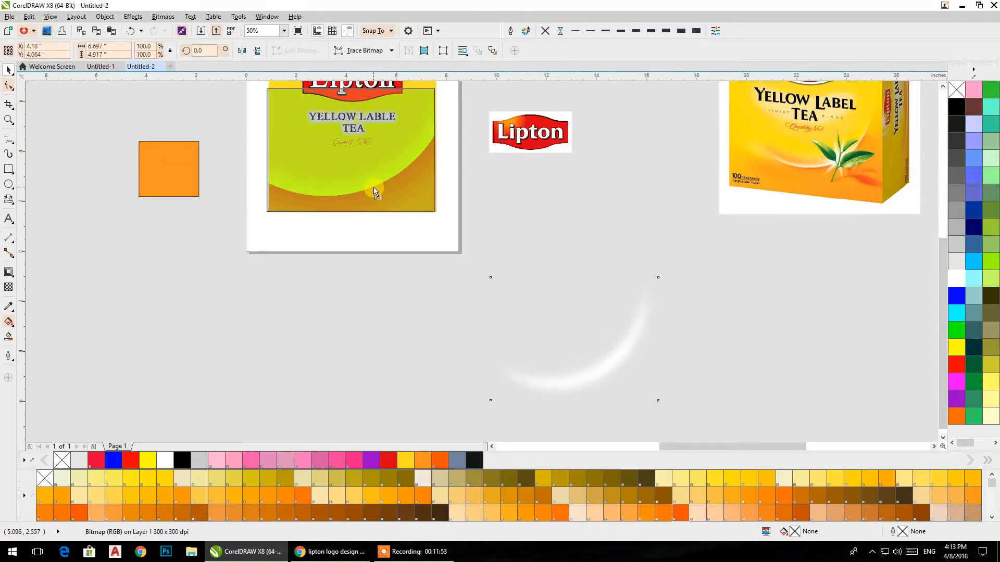
{"action": "left_click", "coordinate": [351, 369]}
{"action": "scroll", "coordinate": [306, 257], "scroll_direction": "up", "scroll_amount": 1}
{"action": "left_click_drag", "start_coordinate": [310, 265], "coordinate": [314, 267]}
{"action": "key", "text": "Escape"}
{"action": "scroll", "coordinate": [380, 262], "scroll_direction": "down", "scroll_amount": 1}
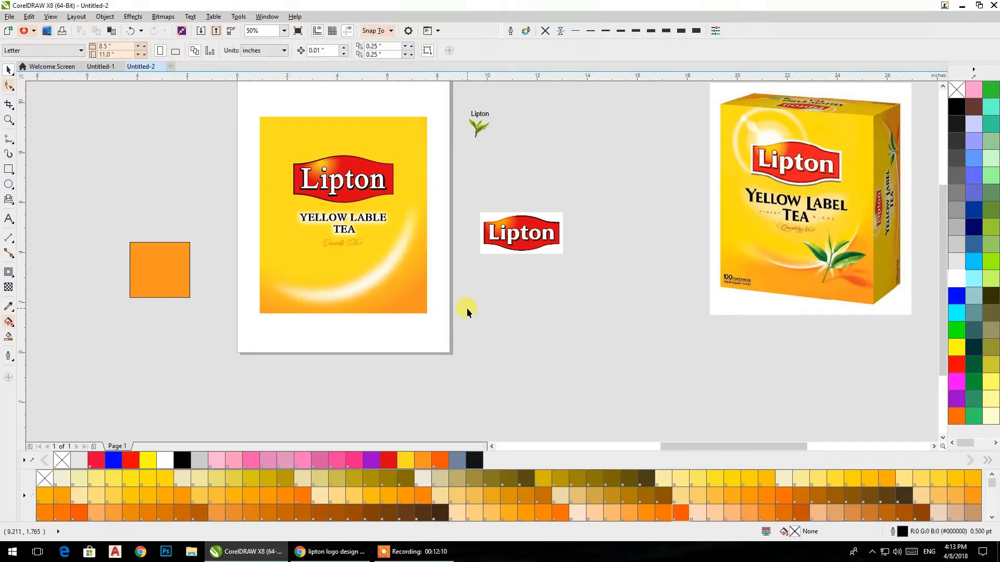
Step: Draw a circle about 7.3 inches wide beside the page and overlap it with an 8-inch circle offset up and left
{"action": "left_click", "coordinate": [8, 183]}
{"action": "key", "text": "ctrl+z"}
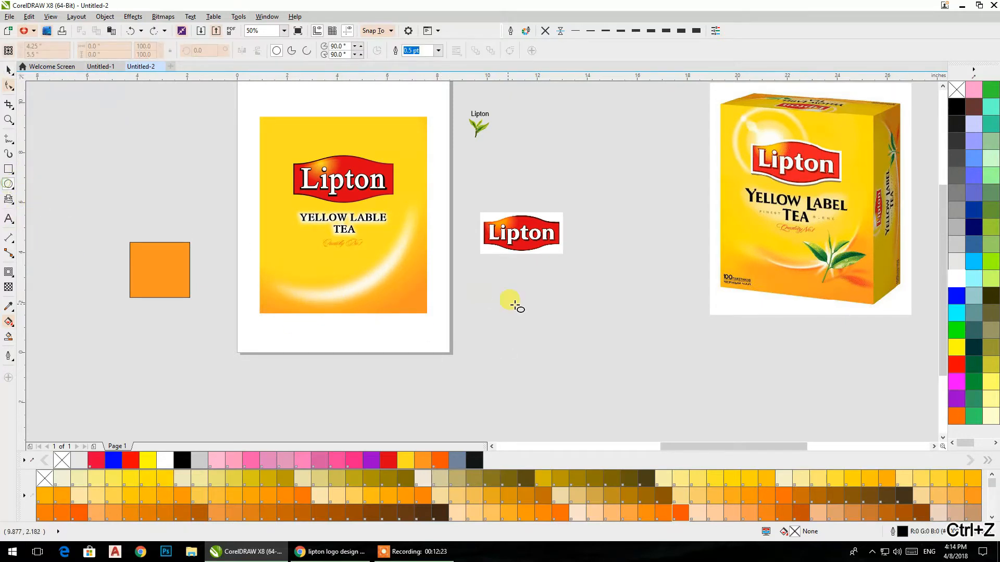
{"action": "left_click_drag", "start_coordinate": [501, 288], "coordinate": [644, 433]}
{"action": "scroll", "coordinate": [644, 435], "scroll_direction": "down", "scroll_amount": 1}
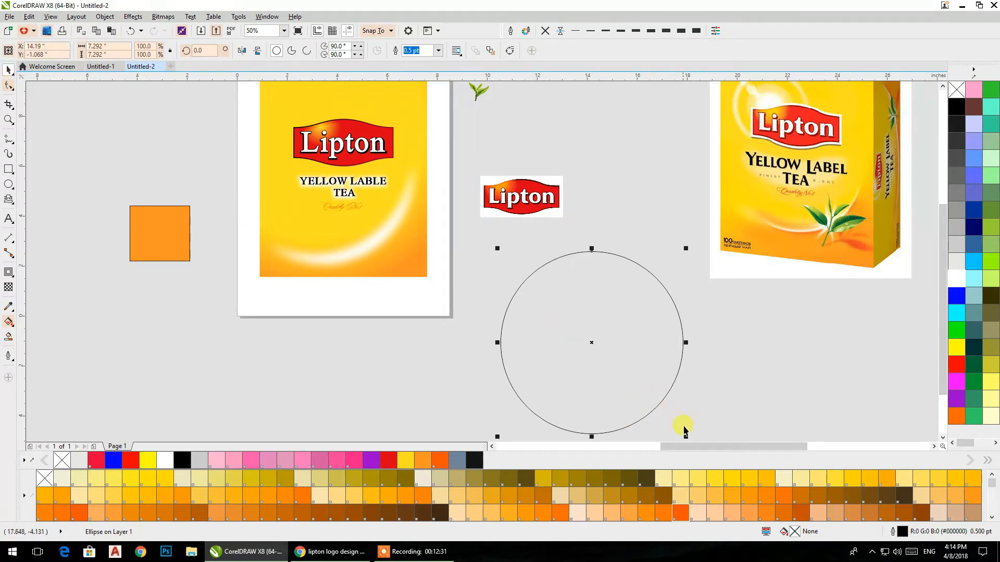
{"action": "scroll", "coordinate": [692, 440], "scroll_direction": "down", "scroll_amount": 1}
{"action": "left_click_drag", "start_coordinate": [689, 437], "coordinate": [696, 413]}
{"action": "left_click_drag", "start_coordinate": [681, 342], "coordinate": [674, 333]}
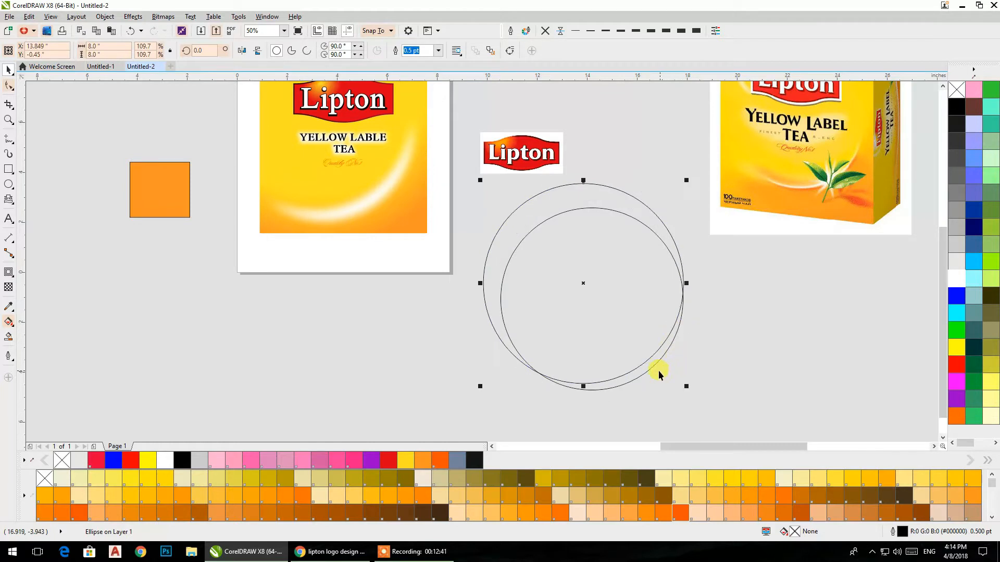
Step: Smart Fill the thin crescent between the two circles' lower edges, then make it white with no outline
{"action": "left_click", "coordinate": [8, 337]}
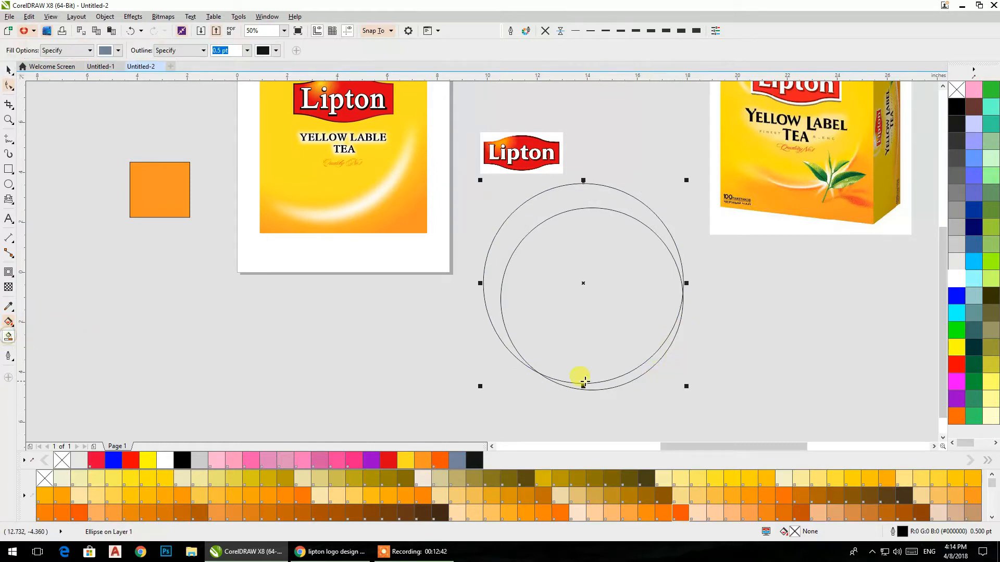
{"action": "left_click", "coordinate": [623, 380]}
{"action": "left_click", "coordinate": [9, 69]}
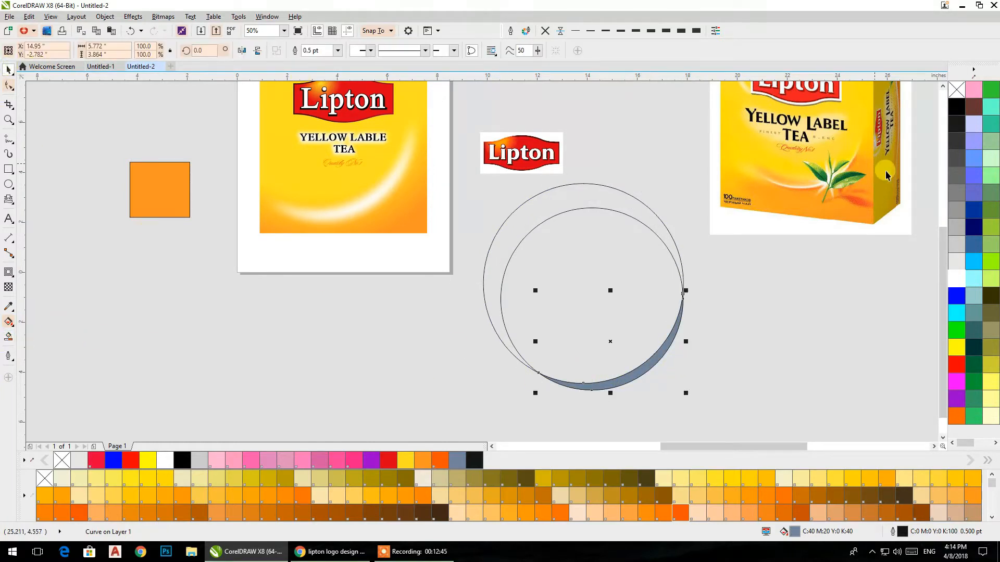
{"action": "left_click", "coordinate": [957, 279]}
{"action": "left_click", "coordinate": [545, 31]}
Step: Move the new crescent just below the blurred white arc on the rectangle and fill it with orange PANTONE 13-1-6 C
{"action": "left_click_drag", "start_coordinate": [666, 350], "coordinate": [400, 346]}
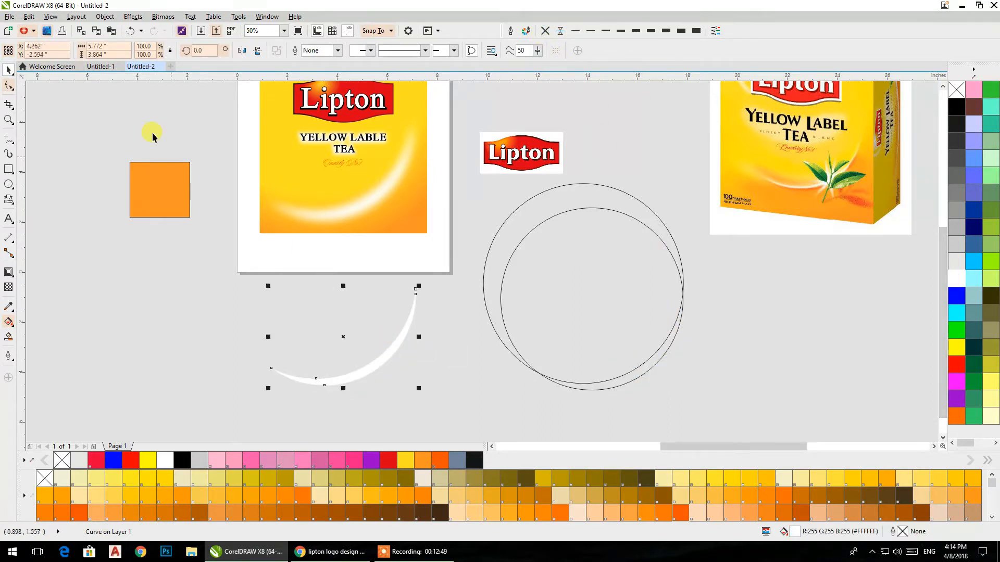
{"action": "left_click_drag", "start_coordinate": [403, 328], "coordinate": [406, 172]}
{"action": "left_click", "coordinate": [671, 516]}
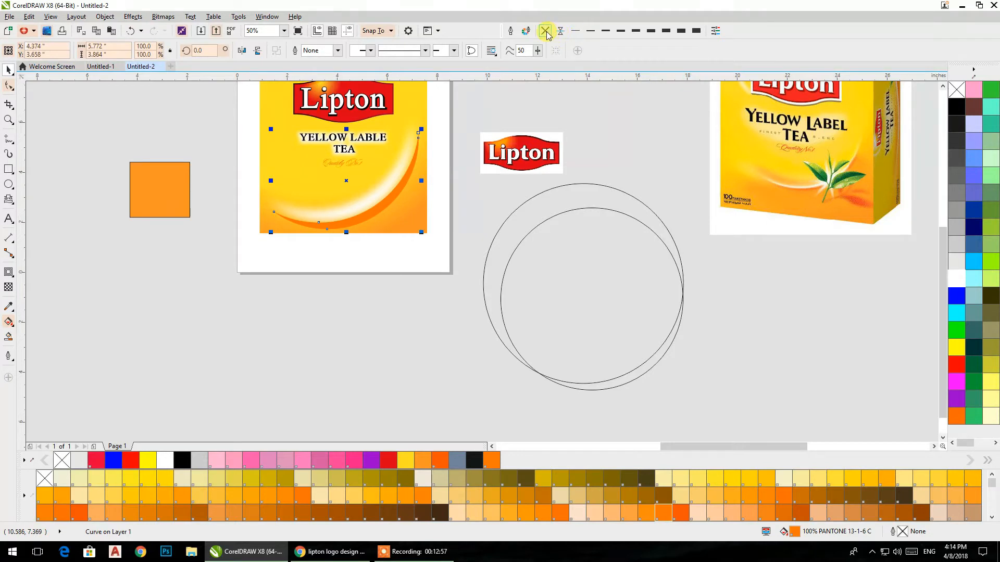
Step: Recolour the lower crescent brown PANTONE 11-2-3 C and convert it to a 300 dpi RGB bitmap with transparent background
{"action": "left_click", "coordinate": [679, 514]}
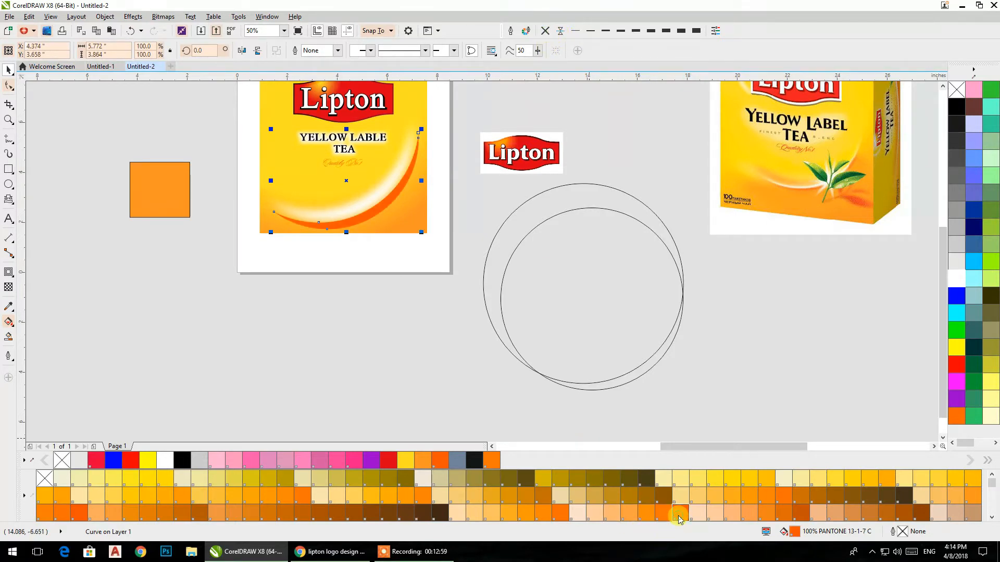
{"action": "left_click", "coordinate": [373, 514]}
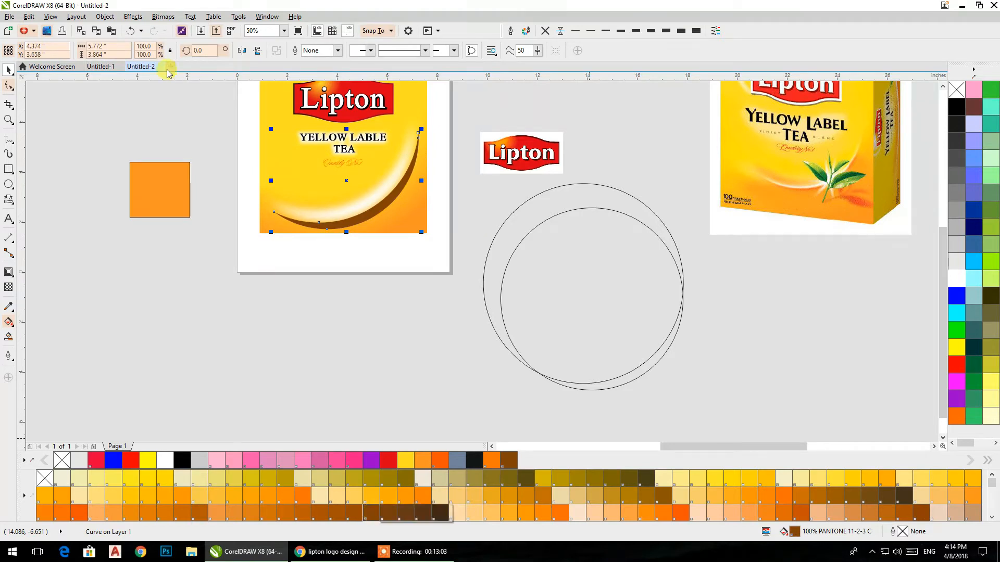
{"action": "left_click", "coordinate": [162, 17]}
{"action": "left_click", "coordinate": [177, 28]}
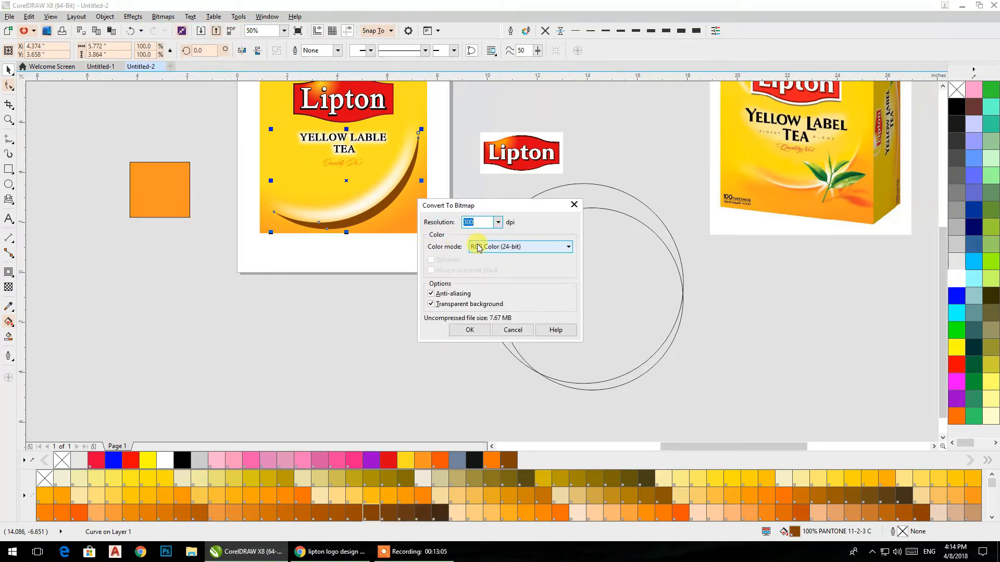
{"action": "left_click", "coordinate": [467, 330]}
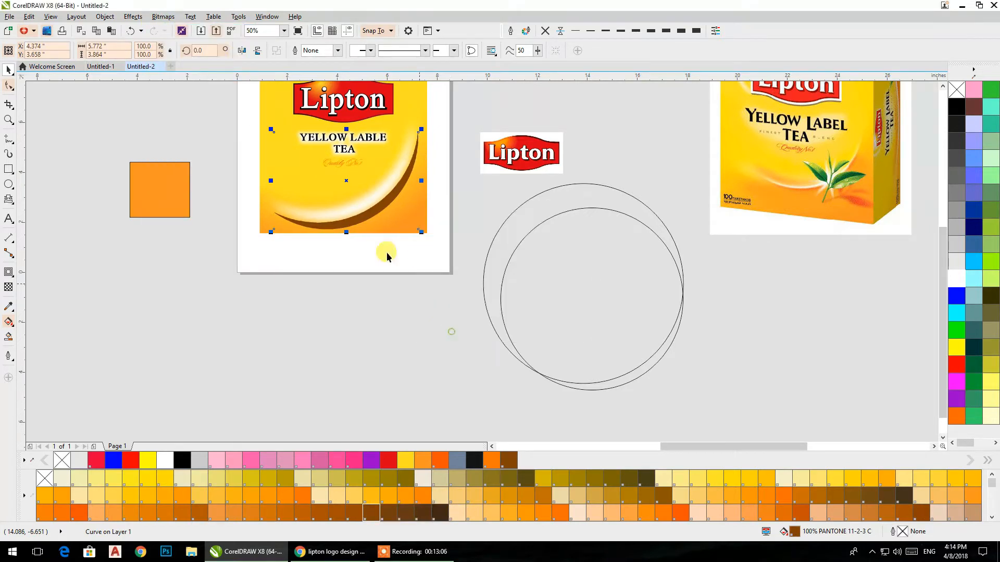
Step: Apply a Gaussian Blur with a 70-pixel radius to the brown crescent bitmap
{"action": "left_click", "coordinate": [163, 17]}
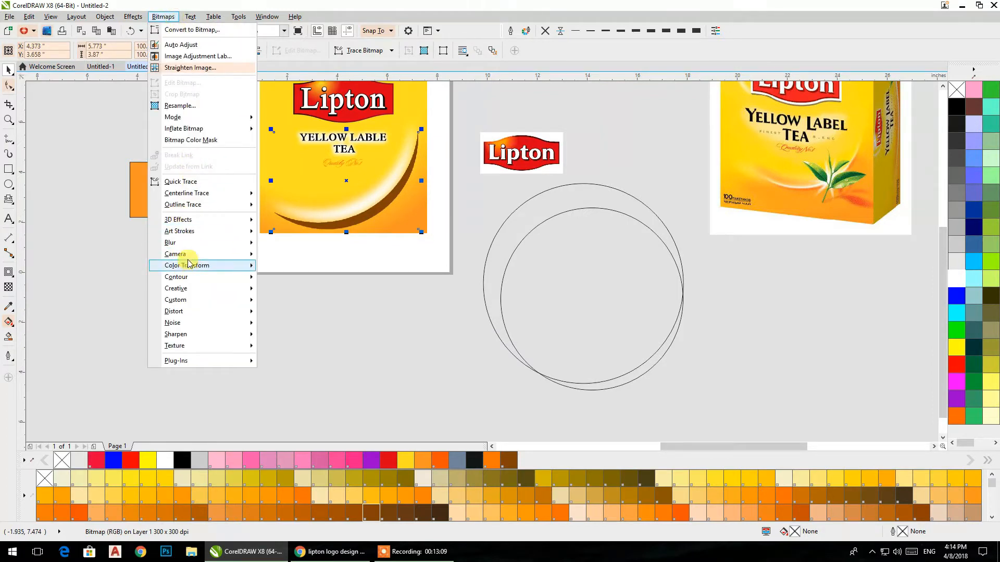
{"action": "mouse_move", "coordinate": [172, 242]}
{"action": "left_click", "coordinate": [284, 254]}
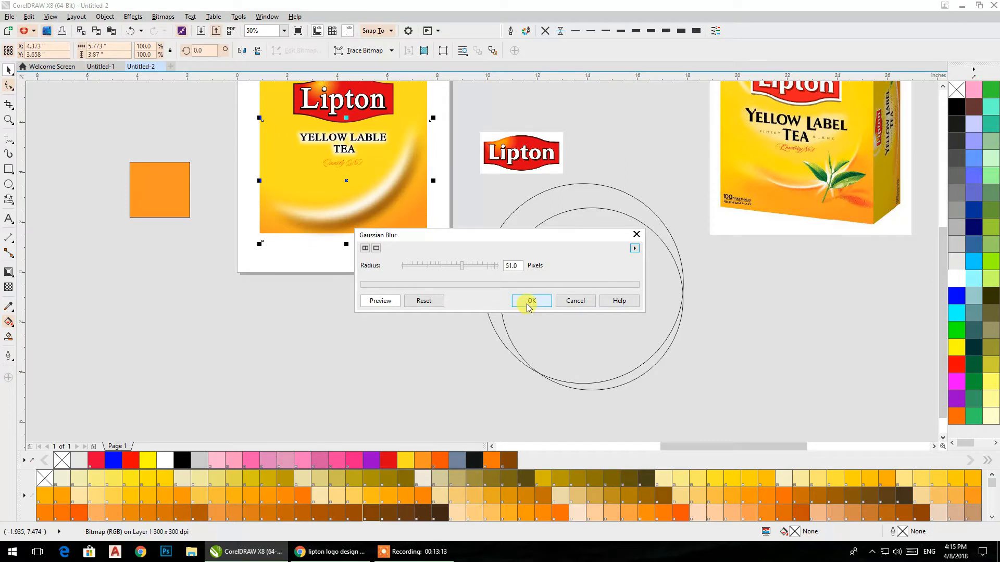
{"action": "left_click", "coordinate": [457, 267]}
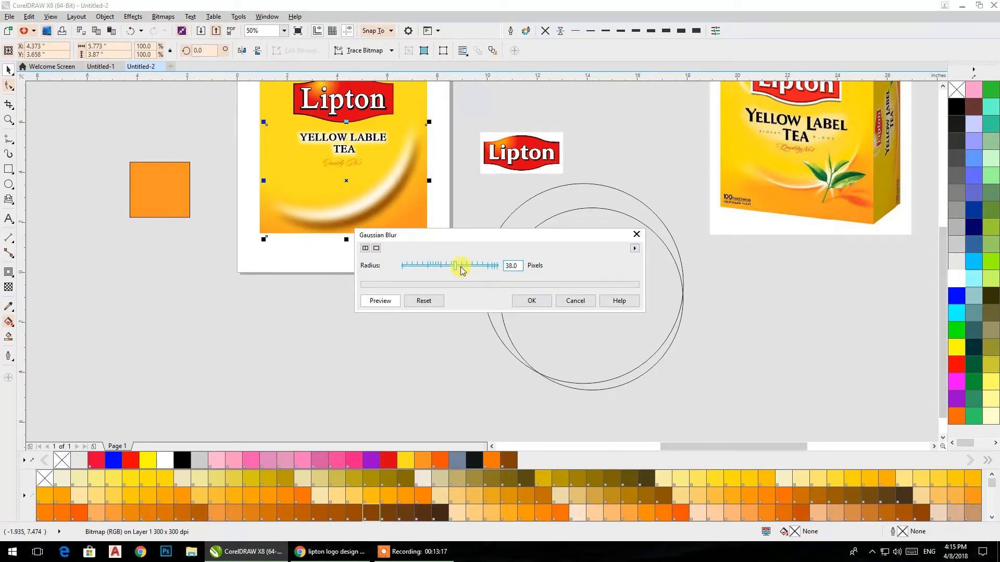
{"action": "left_click_drag", "start_coordinate": [455, 268], "coordinate": [474, 266]}
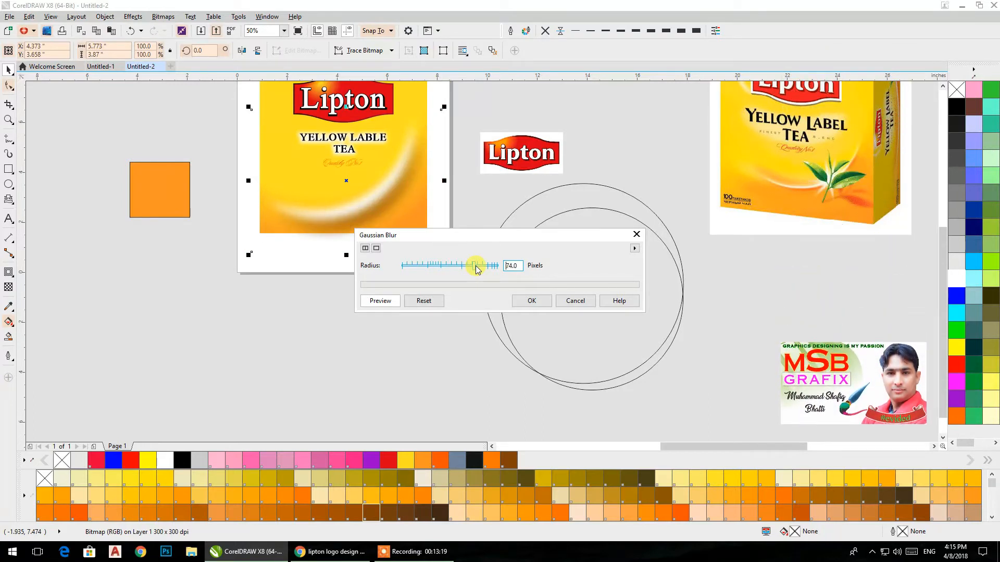
{"action": "left_click", "coordinate": [518, 301]}
Step: Duplicate the blurred brown crescent up and to the left so it shades the inner edge of the white arc
{"action": "left_click", "coordinate": [399, 310]}
{"action": "left_click_drag", "start_coordinate": [390, 228], "coordinate": [372, 191]}
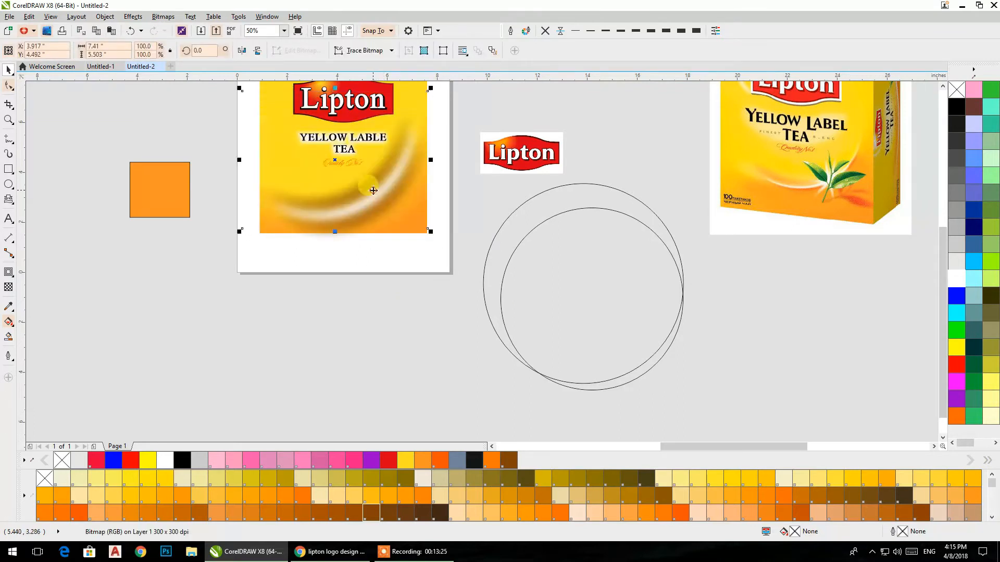
{"action": "left_click", "coordinate": [402, 269]}
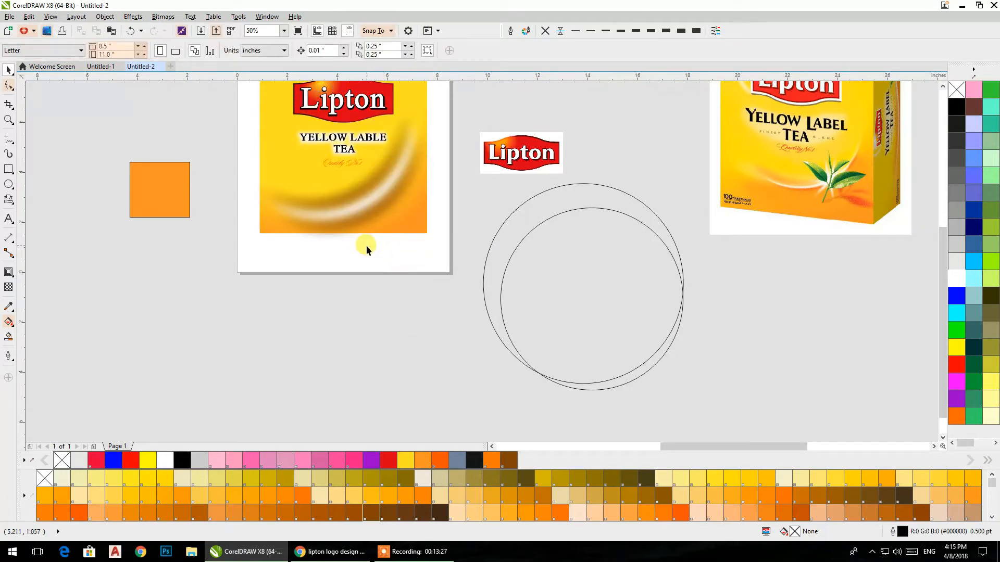
{"action": "left_click", "coordinate": [357, 198]}
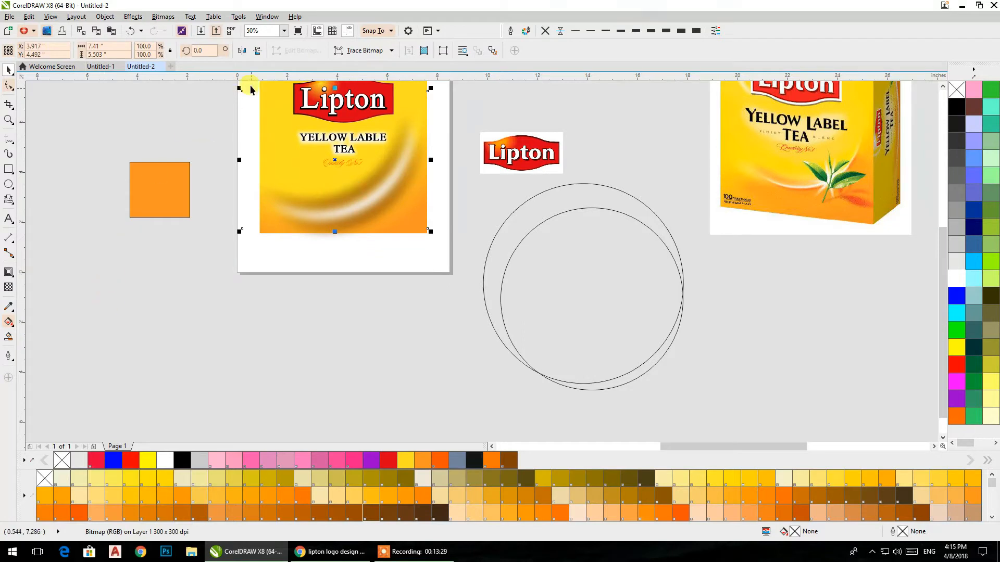
Step: Convert the upper brown shadow to a bitmap again and fade it with a diagonal linear transparency from lower left to upper right
{"action": "left_click", "coordinate": [162, 16]}
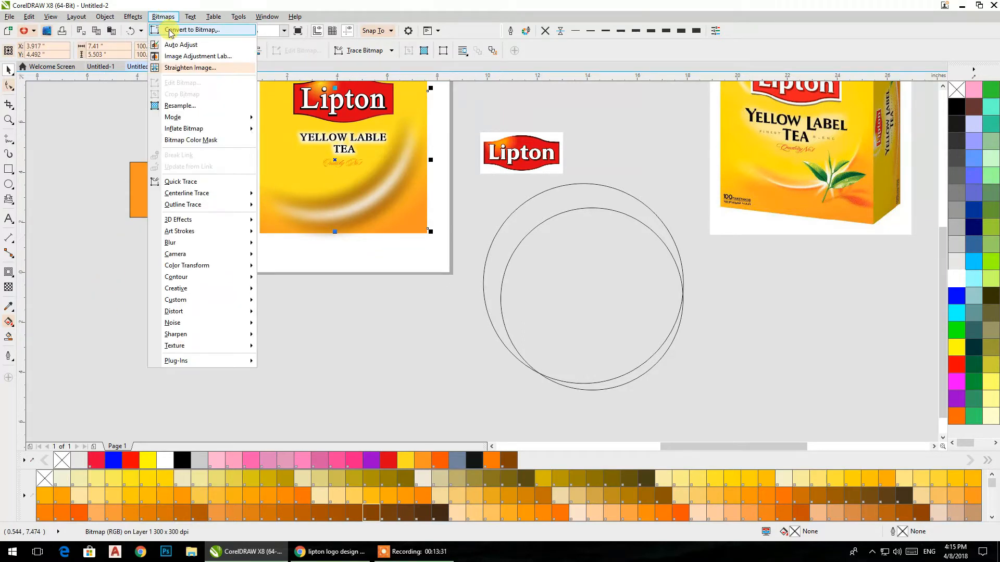
{"action": "left_click", "coordinate": [171, 31]}
{"action": "left_click", "coordinate": [466, 330]}
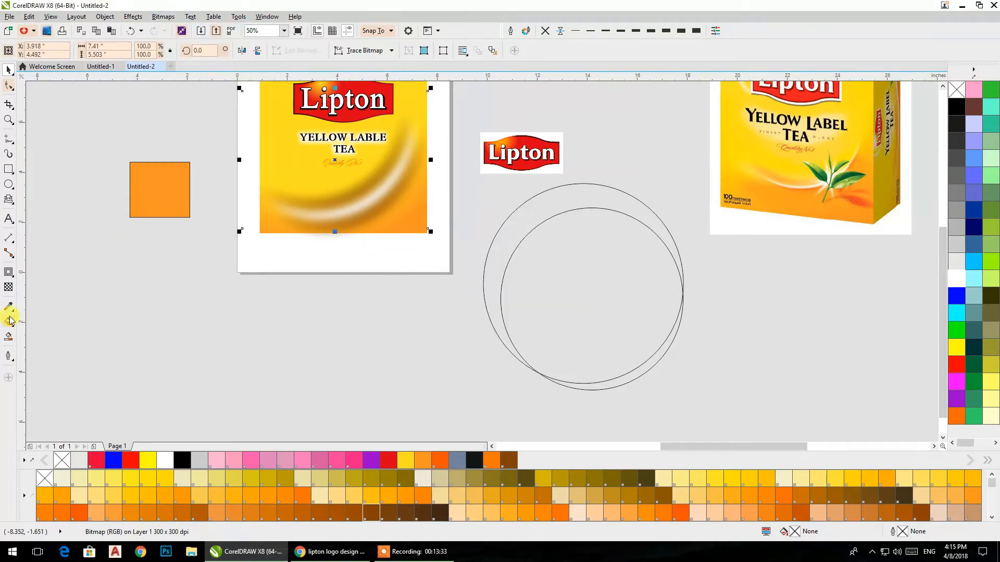
{"action": "left_click", "coordinate": [8, 287]}
{"action": "left_click_drag", "start_coordinate": [275, 216], "coordinate": [388, 152]}
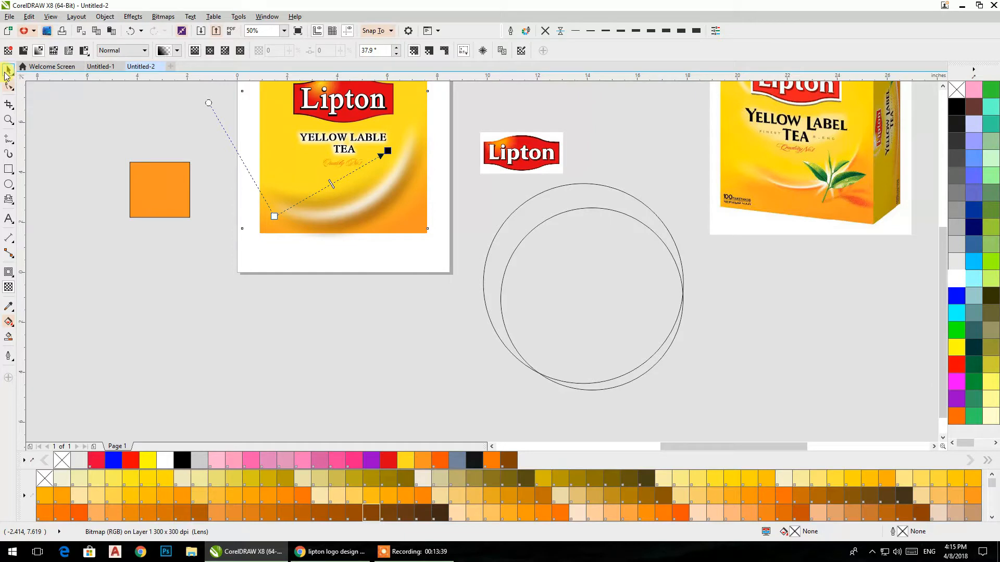
{"action": "left_click_drag", "start_coordinate": [274, 216], "coordinate": [256, 265]}
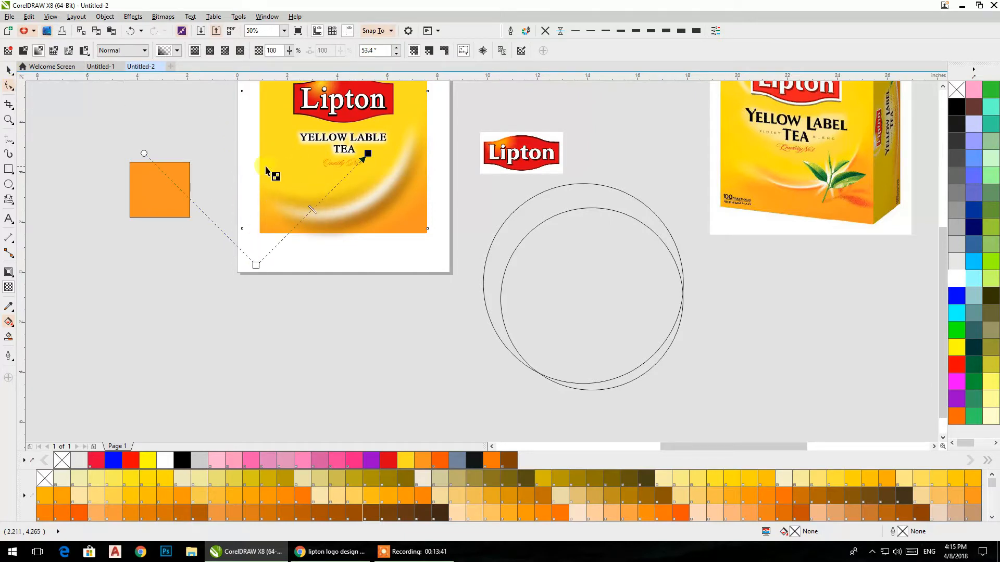
{"action": "left_click", "coordinate": [9, 72]}
{"action": "left_click", "coordinate": [319, 276]}
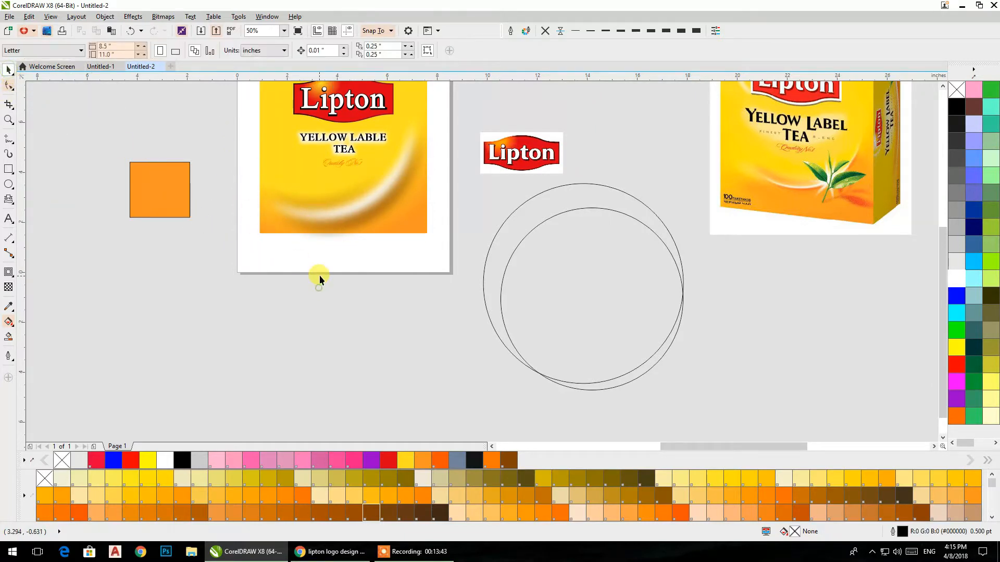
Step: Convert the lower brown shadow to a bitmap and fade it with a linear transparency running from below the rectangle up toward the tagline
{"action": "left_click", "coordinate": [374, 217]}
{"action": "left_click", "coordinate": [374, 218], "text": "alt"}
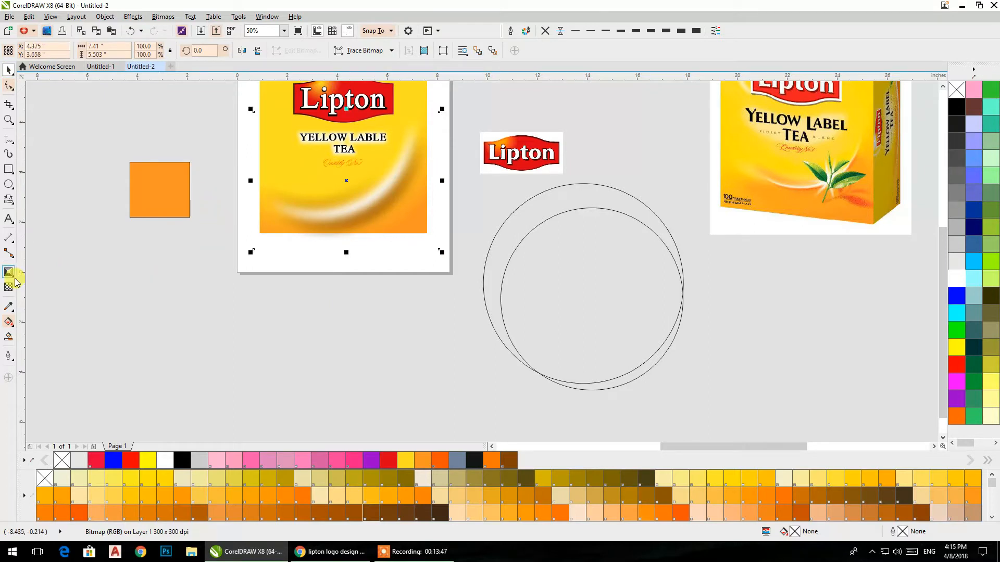
{"action": "left_click", "coordinate": [163, 17]}
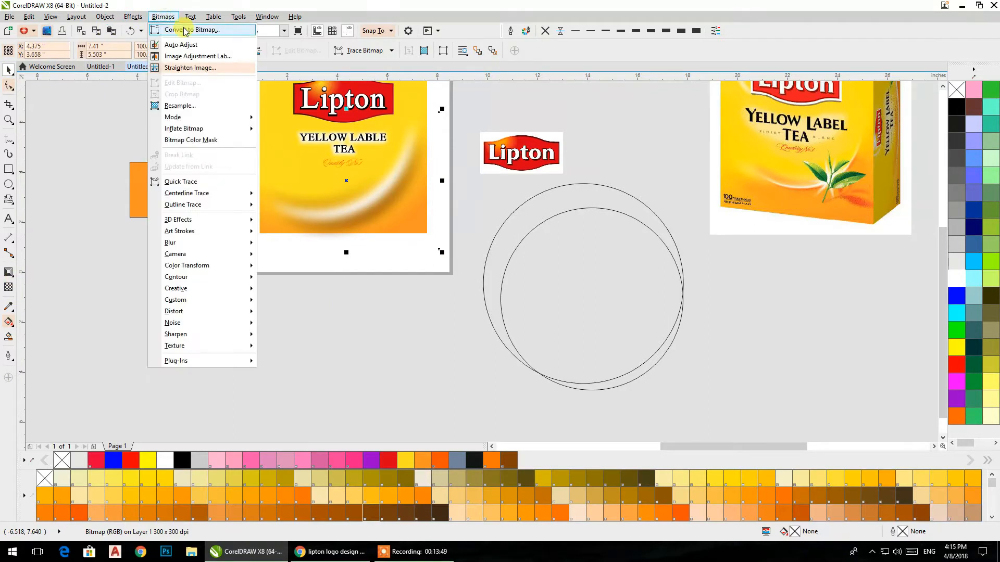
{"action": "left_click", "coordinate": [180, 29]}
{"action": "left_click", "coordinate": [455, 330]}
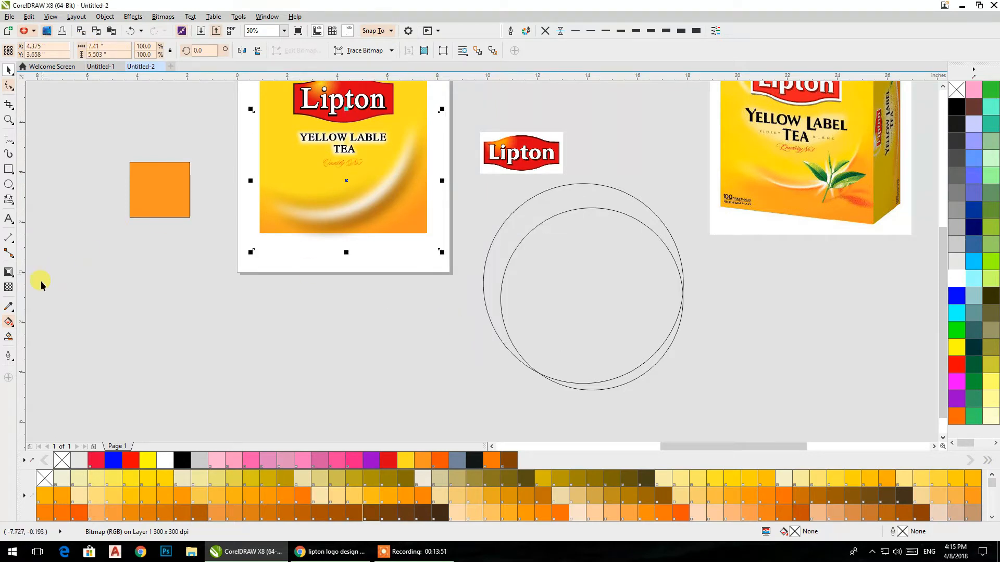
{"action": "left_click", "coordinate": [9, 287]}
{"action": "left_click_drag", "start_coordinate": [420, 297], "coordinate": [344, 162]}
{"action": "left_click", "coordinate": [419, 300]}
{"action": "left_click_drag", "start_coordinate": [417, 298], "coordinate": [398, 262]}
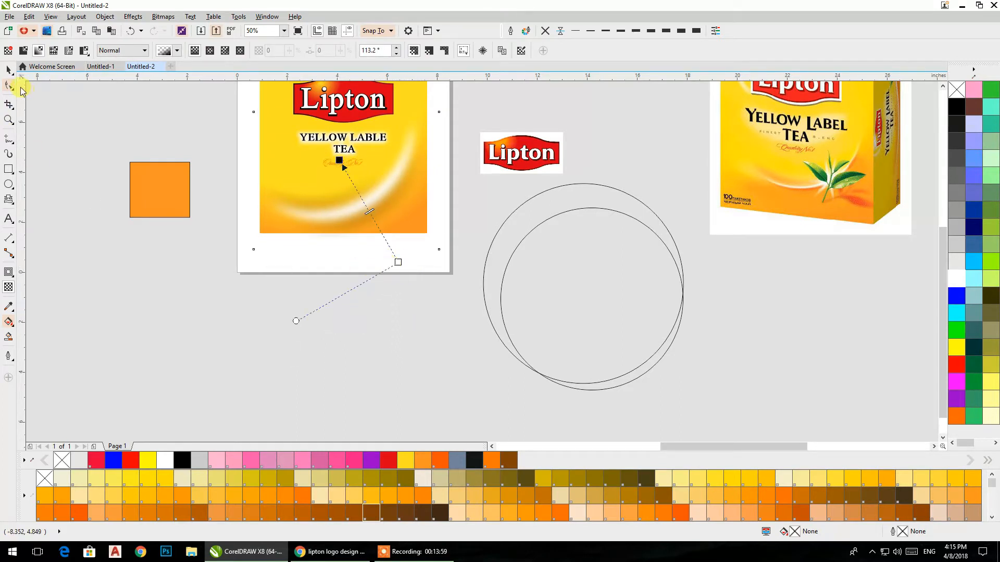
{"action": "left_click", "coordinate": [7, 71]}
Step: PowerClip the two brown shadow bitmaps inside the yellow-orange rectangle
{"action": "left_click", "coordinate": [417, 288]}
{"action": "left_click_drag", "start_coordinate": [432, 284], "coordinate": [229, 188]}
{"action": "left_click", "coordinate": [367, 270]}
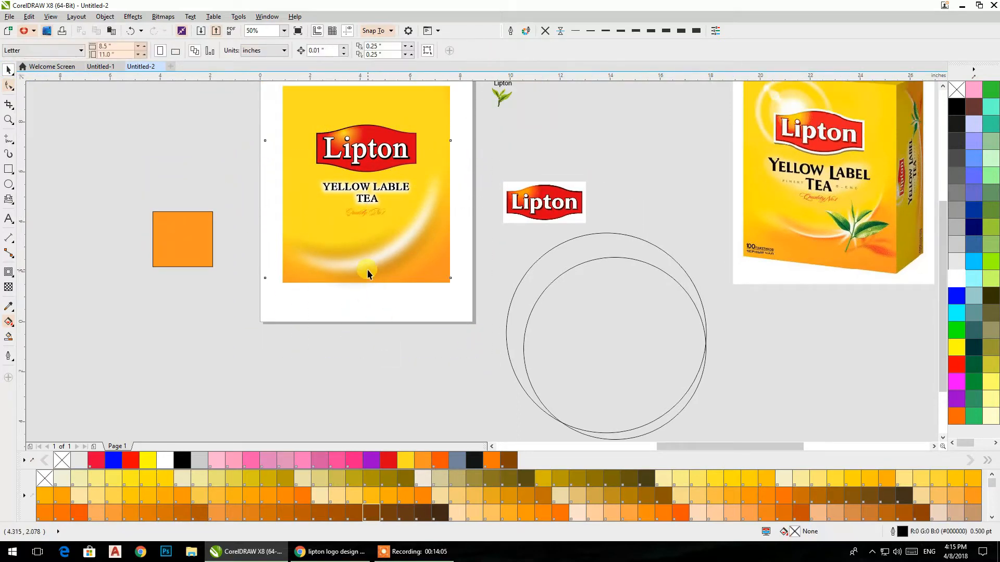
{"action": "right_click", "coordinate": [370, 243]}
{"action": "left_click", "coordinate": [405, 249]}
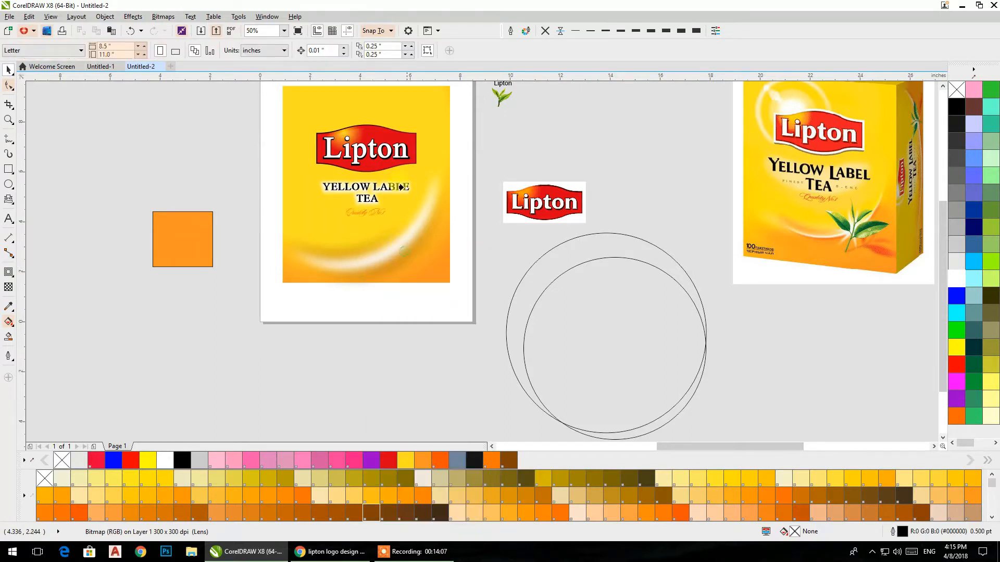
{"action": "left_click", "coordinate": [396, 95]}
{"action": "right_click", "coordinate": [428, 227]}
{"action": "left_click", "coordinate": [446, 233]}
{"action": "left_click", "coordinate": [398, 89]}
Step: PowerClip the blurred white arc inside the yellow-orange rectangle and deselect everything
{"action": "left_click", "coordinate": [412, 218]}
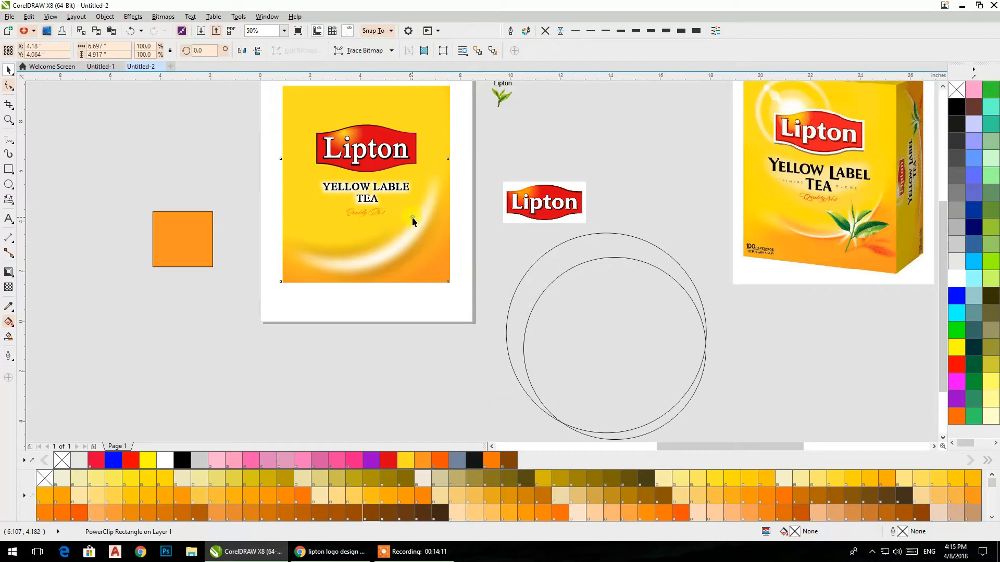
{"action": "right_click", "coordinate": [412, 218]}
{"action": "left_click", "coordinate": [432, 224]}
{"action": "left_click", "coordinate": [399, 96]}
{"action": "left_click", "coordinate": [413, 219]}
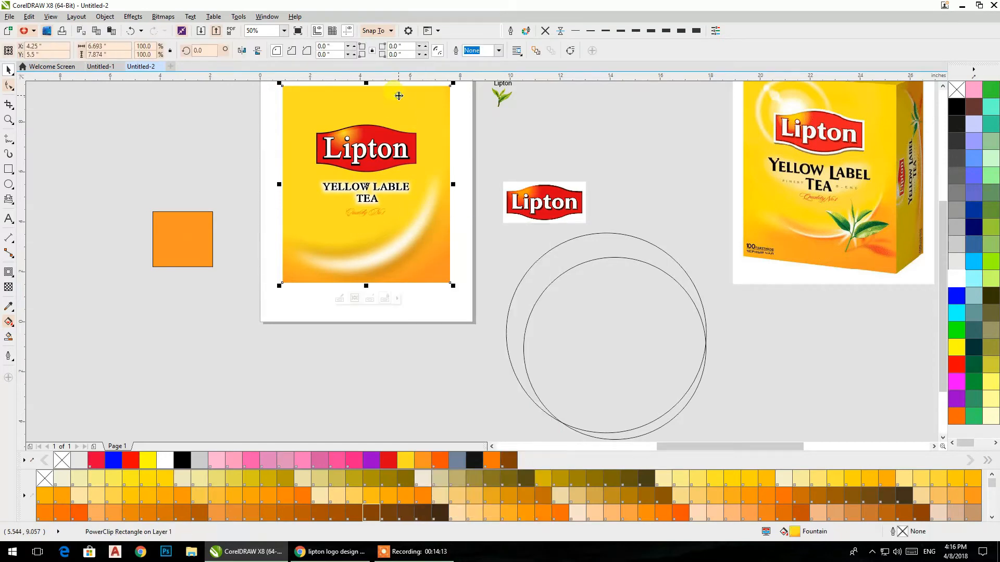
{"action": "left_click", "coordinate": [382, 255]}
{"action": "left_click", "coordinate": [414, 358]}
{"action": "right_click", "coordinate": [356, 331]}
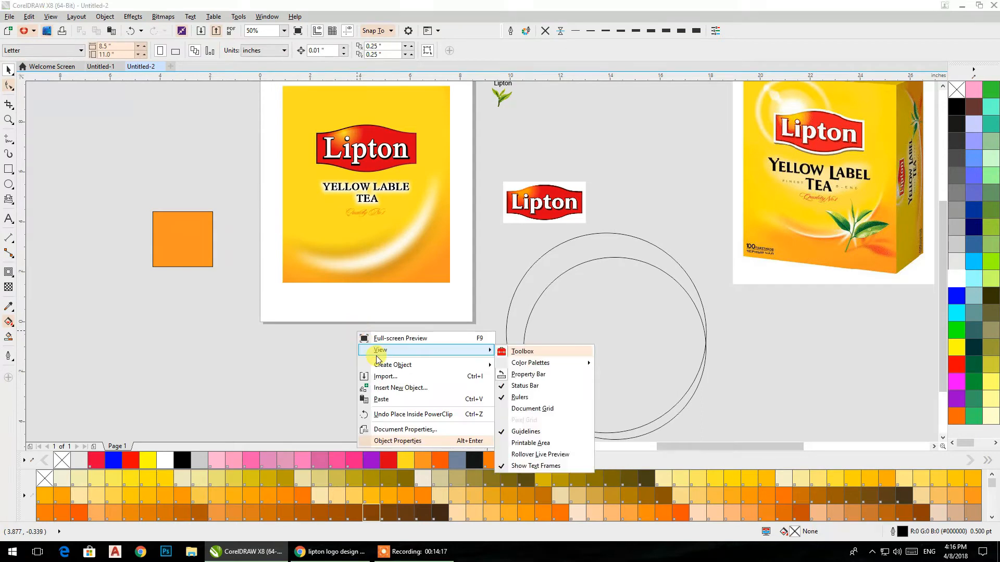
Step: Place the tea leaf image over the white arc at the pack's lower right, about 2.7 inches wide
{"action": "left_click", "coordinate": [501, 108]}
{"action": "left_click_drag", "start_coordinate": [501, 100], "coordinate": [452, 146]}
{"action": "left_click_drag", "start_coordinate": [449, 240], "coordinate": [444, 234]}
{"action": "scroll", "coordinate": [397, 237], "scroll_direction": "up", "scroll_amount": 2}
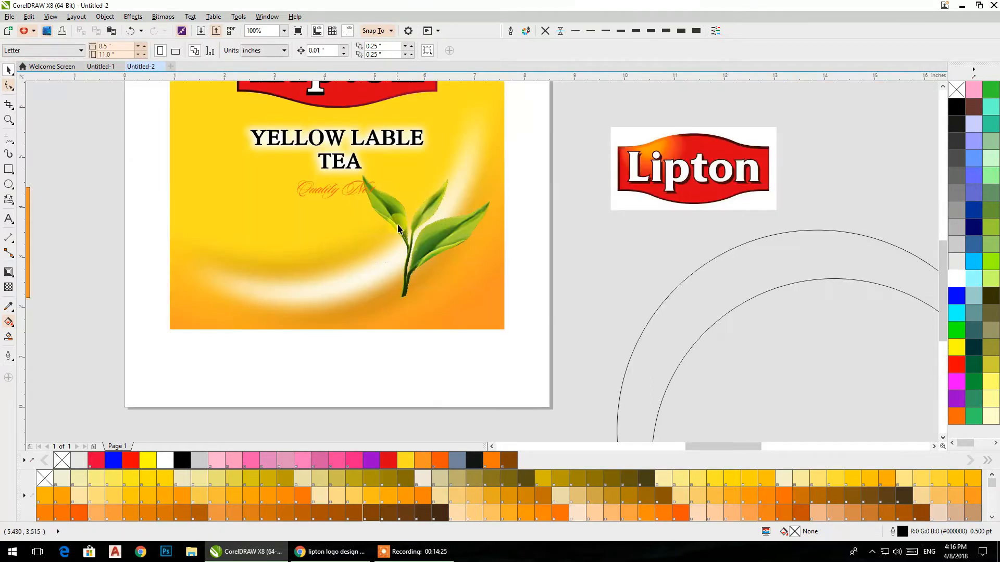
Step: Rotate the tea leaf to about 356 degrees, scale it to 35.5% and settle it in the rectangle's lower right corner
{"action": "left_click", "coordinate": [406, 235]}
{"action": "left_click", "coordinate": [411, 239]}
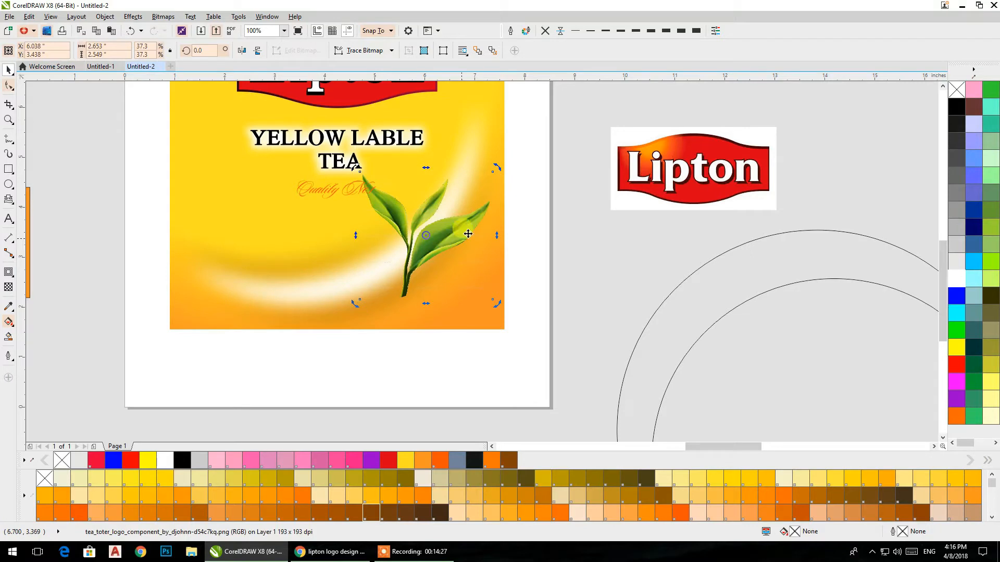
{"action": "left_click_drag", "start_coordinate": [495, 172], "coordinate": [498, 176]}
{"action": "left_click", "coordinate": [556, 201]}
{"action": "left_click_drag", "start_coordinate": [418, 257], "coordinate": [425, 275]}
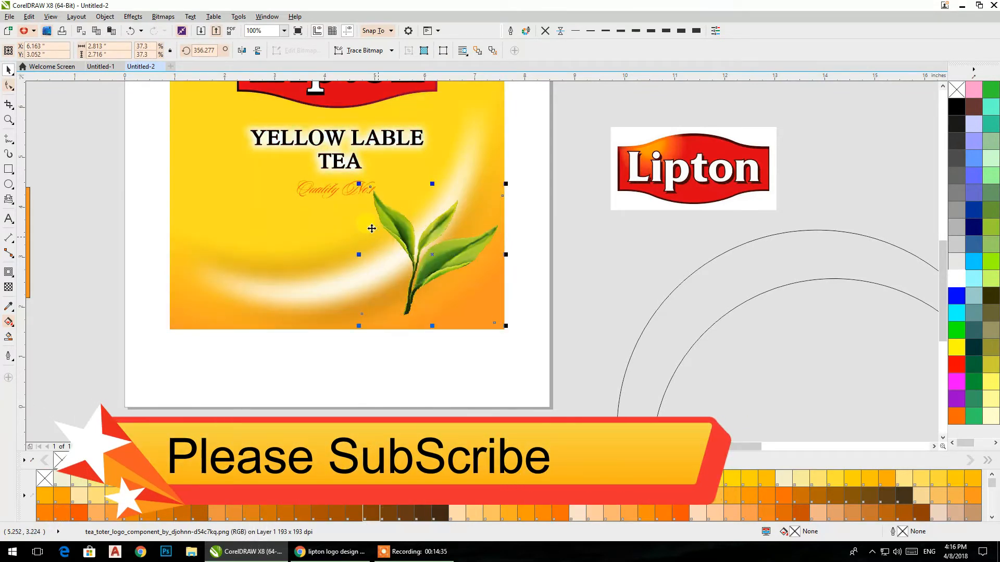
{"action": "left_click_drag", "start_coordinate": [358, 184], "coordinate": [365, 190]}
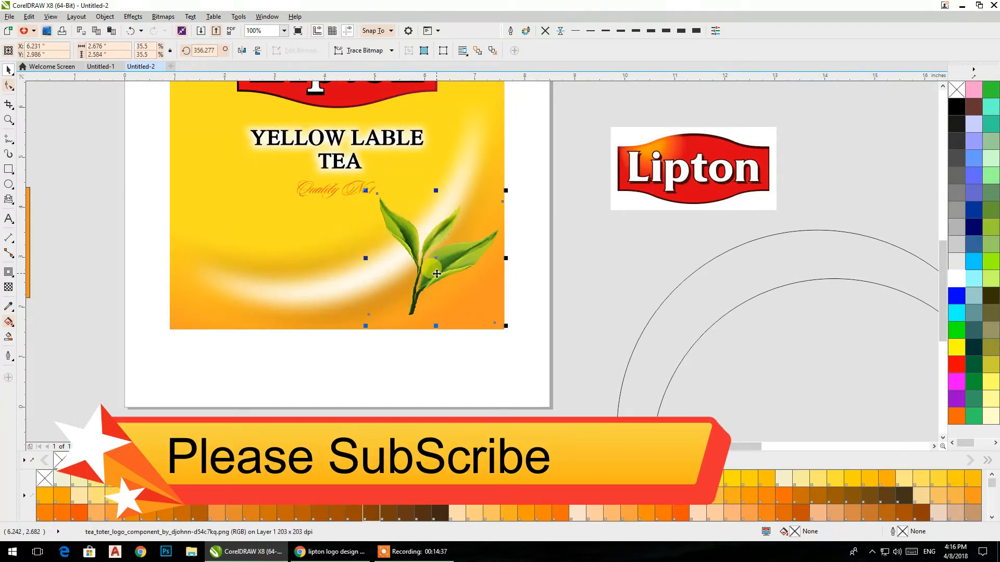
{"action": "left_click_drag", "start_coordinate": [436, 277], "coordinate": [434, 275]}
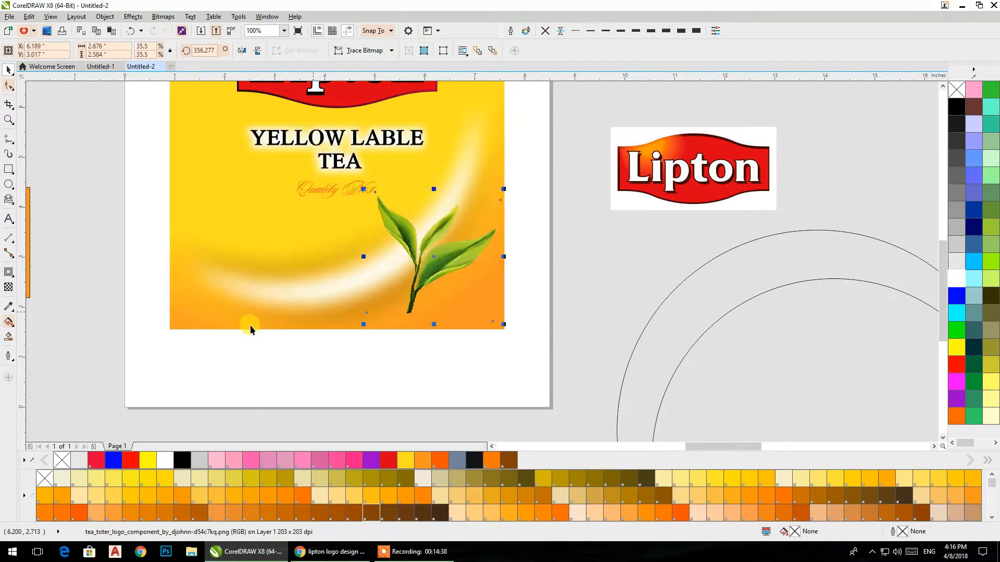
Step: Duplicate the tea leaf to the right of the original and rotate the copy to about 312 degrees
{"action": "left_click", "coordinate": [13, 327]}
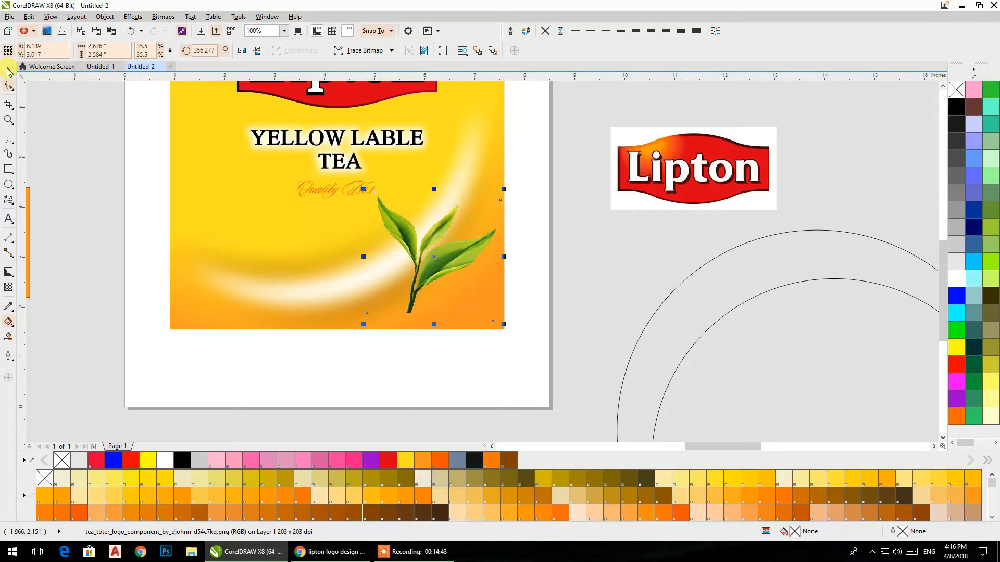
{"action": "left_click_drag", "start_coordinate": [434, 256], "coordinate": [548, 292]}
{"action": "left_click", "coordinate": [548, 291]}
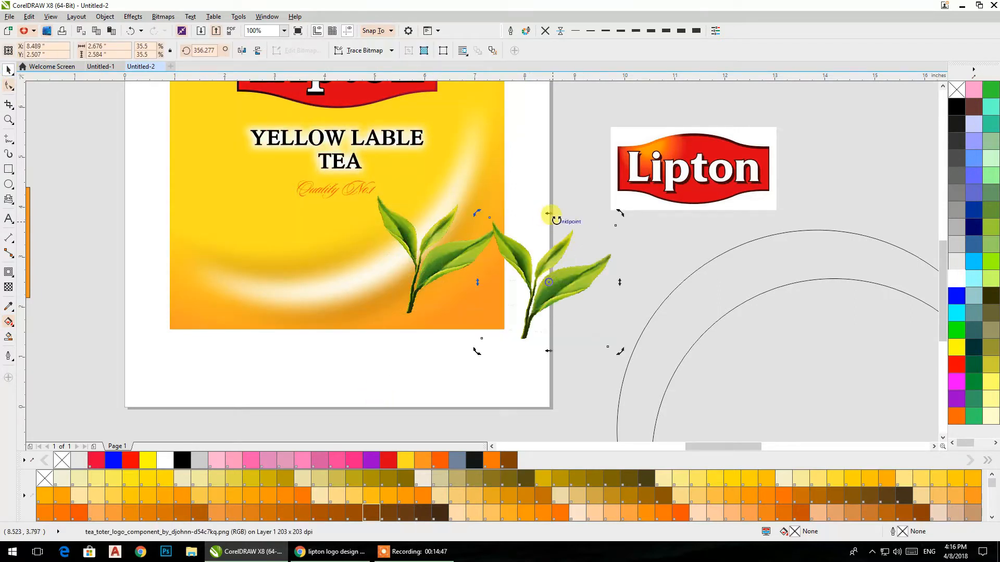
{"action": "left_click_drag", "start_coordinate": [621, 215], "coordinate": [640, 276]}
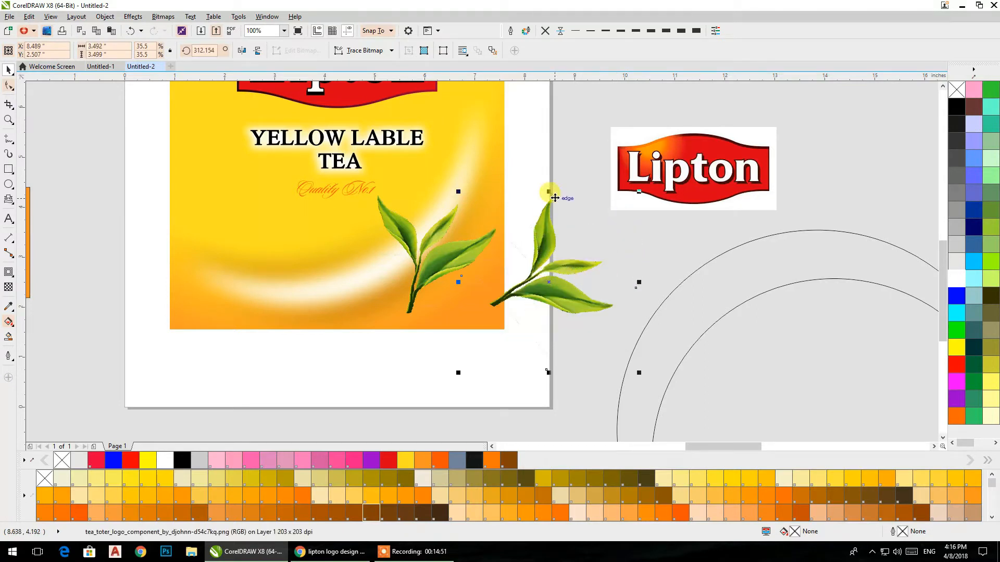
Step: Flatten the leaf copy to about 3.5 by 2 inches, rotate it to about 337 degrees and join it to the original's stem base
{"action": "left_click_drag", "start_coordinate": [549, 193], "coordinate": [550, 268]}
{"action": "left_click_drag", "start_coordinate": [546, 318], "coordinate": [474, 314]}
{"action": "left_click", "coordinate": [473, 314]}
{"action": "left_click_drag", "start_coordinate": [367, 356], "coordinate": [395, 371]}
{"action": "left_click_drag", "start_coordinate": [461, 311], "coordinate": [448, 302]}
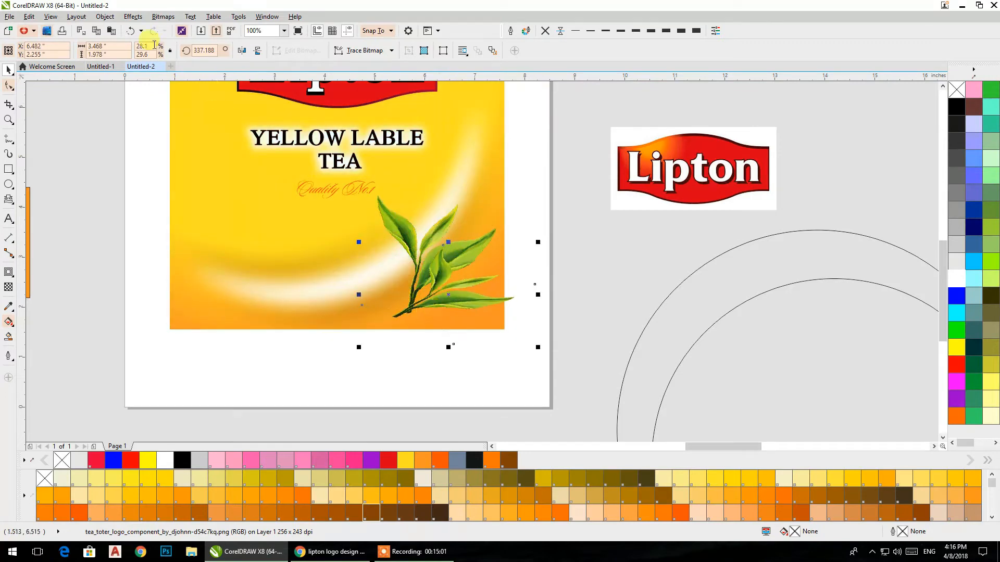
Step: Convert the flattened leaf copy to a 300 dpi RGB Color (24-bit) bitmap with anti-aliasing and a transparent background
{"action": "left_click", "coordinate": [162, 16]}
{"action": "left_click", "coordinate": [179, 30]}
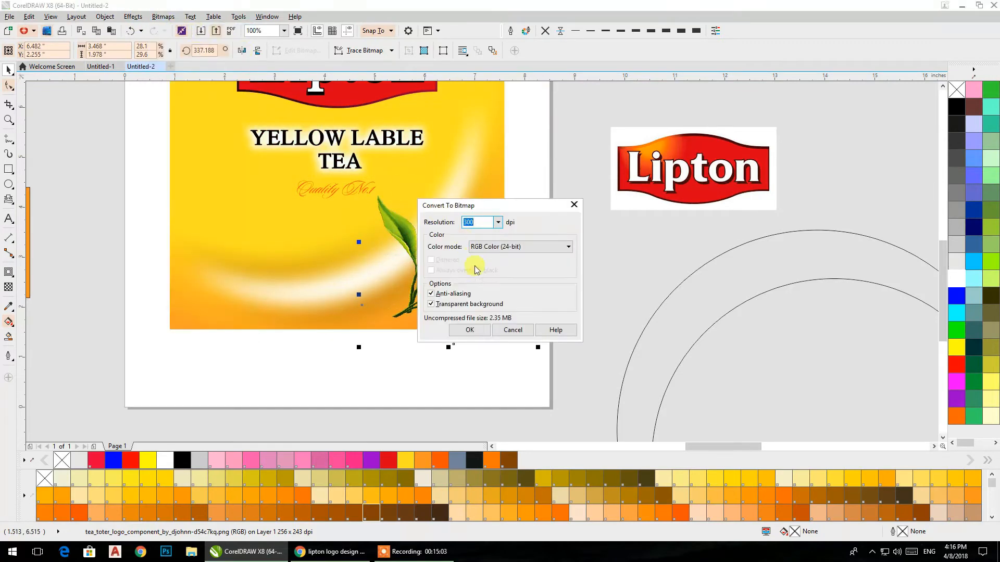
{"action": "left_click", "coordinate": [500, 248]}
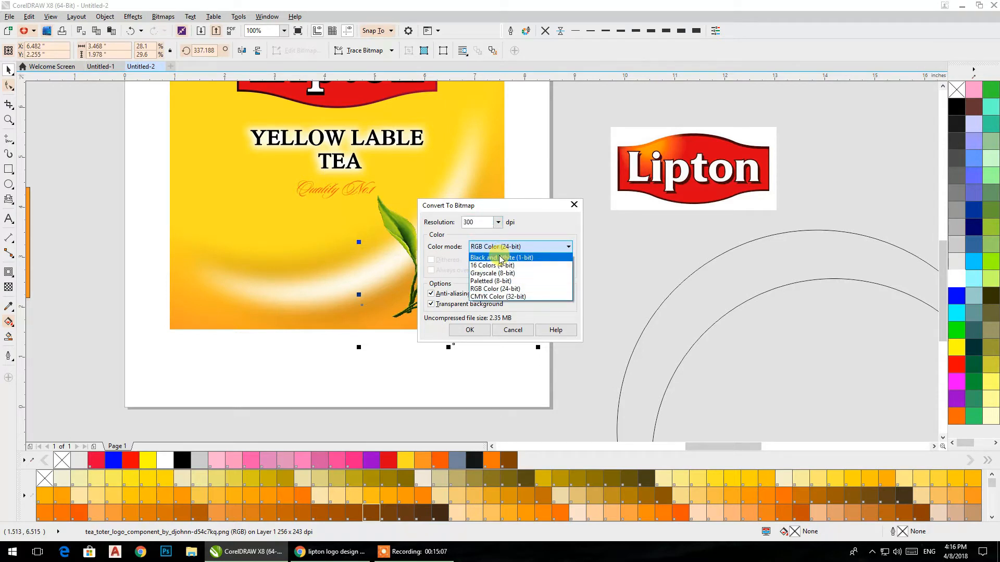
{"action": "left_click", "coordinate": [496, 248]}
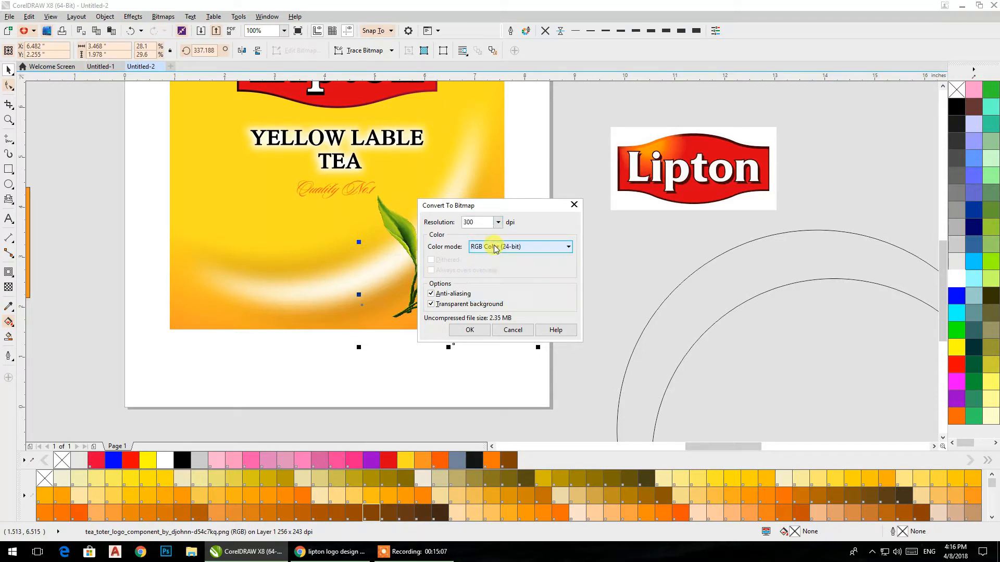
{"action": "left_click", "coordinate": [461, 329]}
Step: Apply a Gaussian Blur with a 47-pixel radius to the converted leaf copy
{"action": "left_click", "coordinate": [163, 17]}
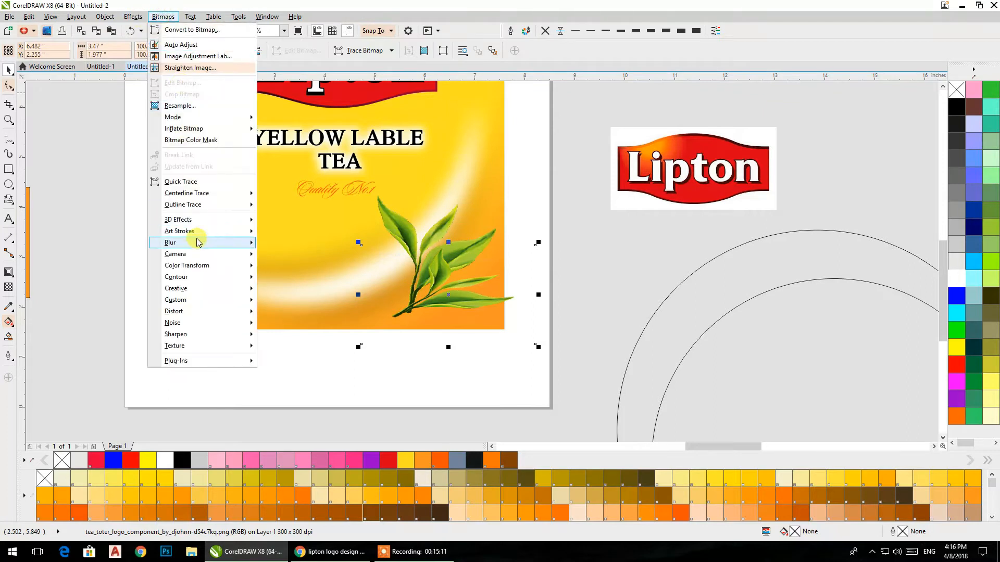
{"action": "mouse_move", "coordinate": [197, 233]}
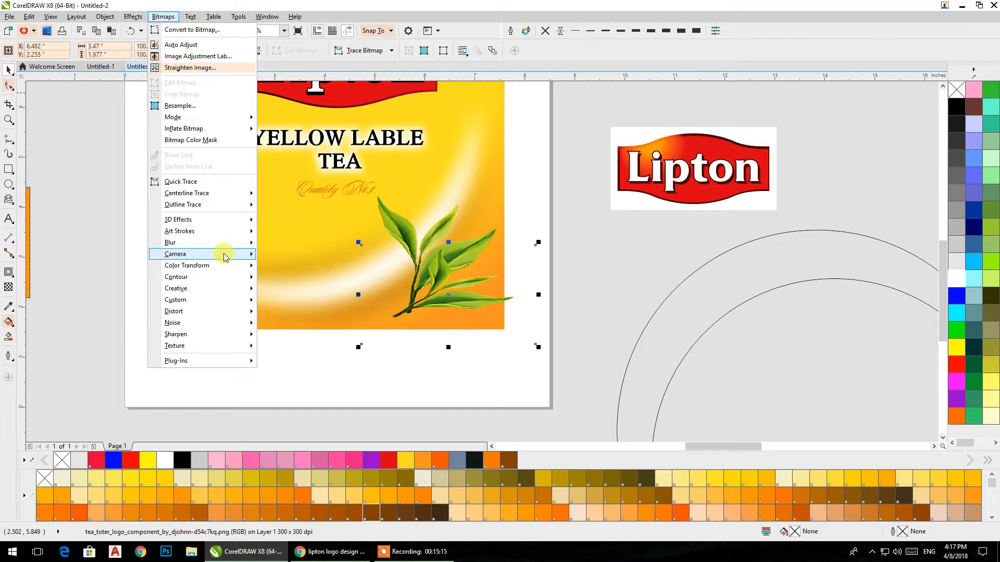
{"action": "mouse_move", "coordinate": [224, 244]}
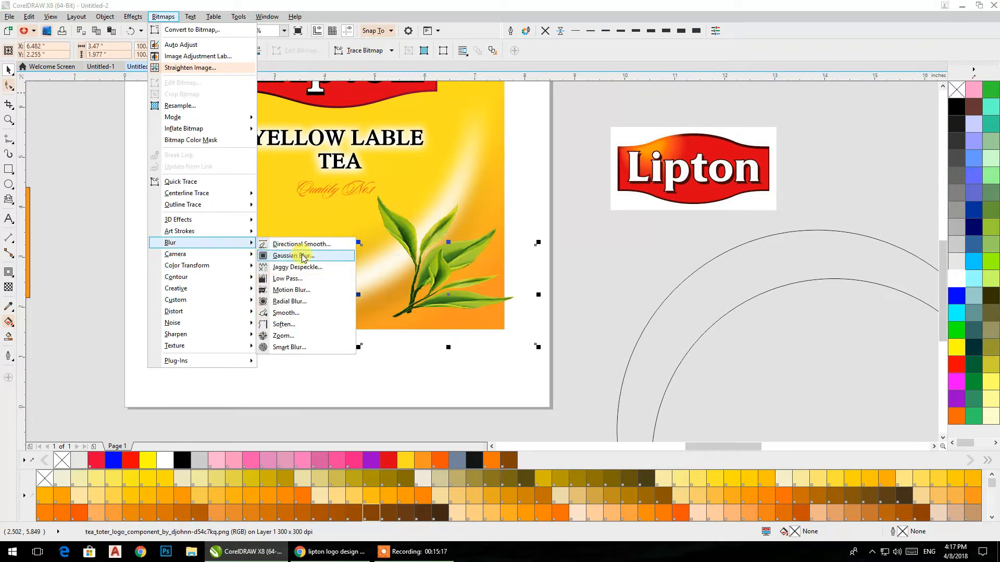
{"action": "left_click", "coordinate": [298, 256]}
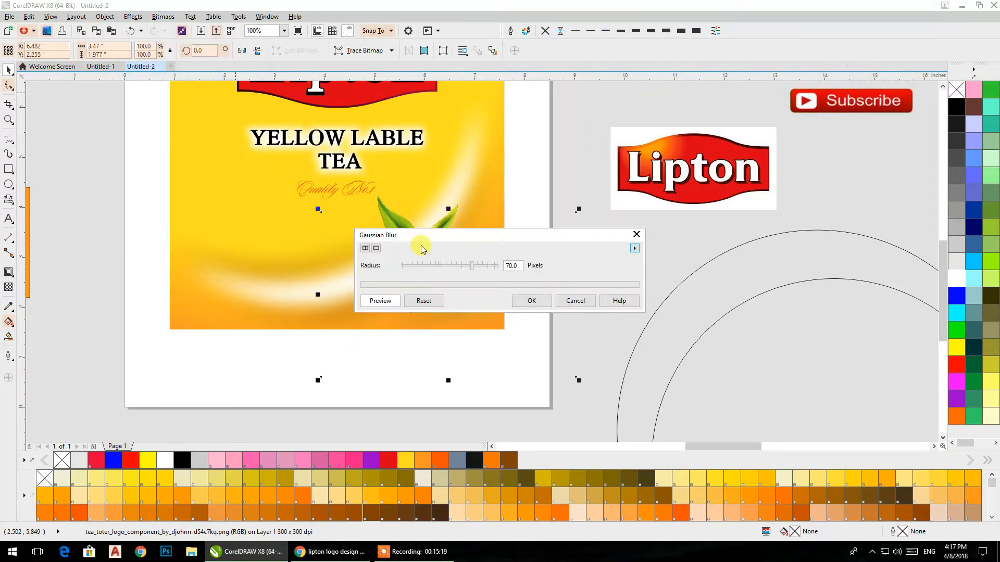
{"action": "left_click_drag", "start_coordinate": [429, 235], "coordinate": [650, 143]}
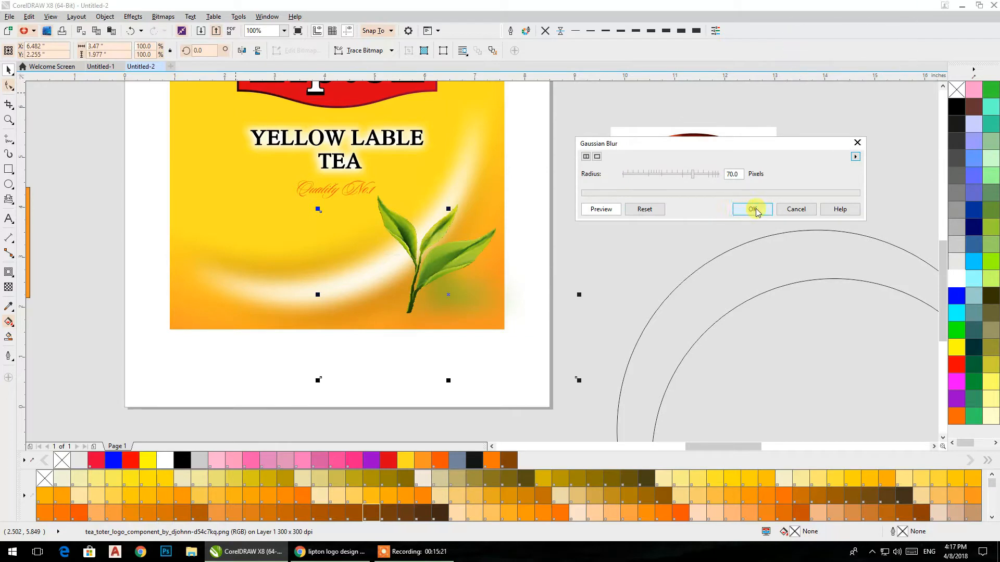
{"action": "left_click", "coordinate": [686, 177]}
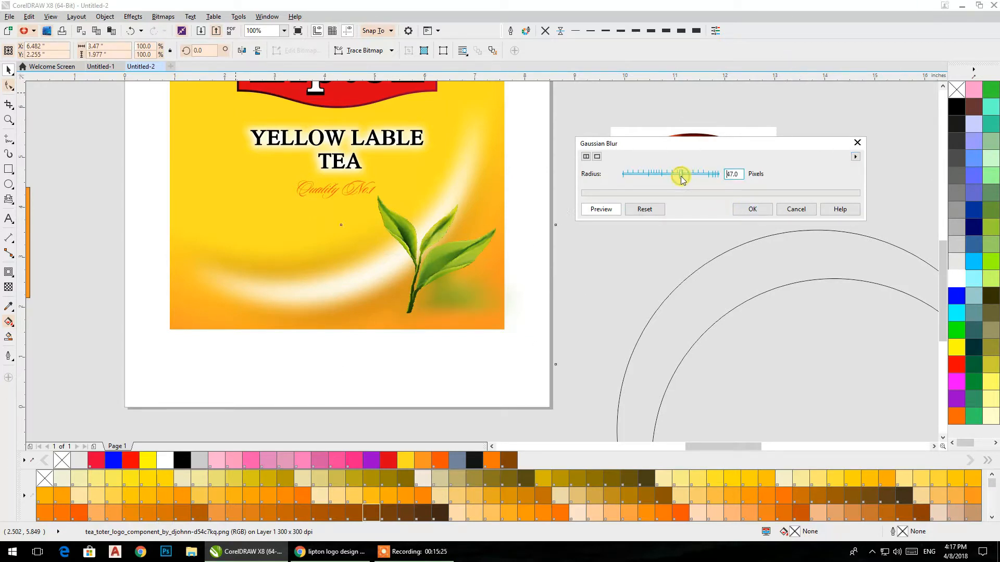
{"action": "left_click", "coordinate": [751, 209]}
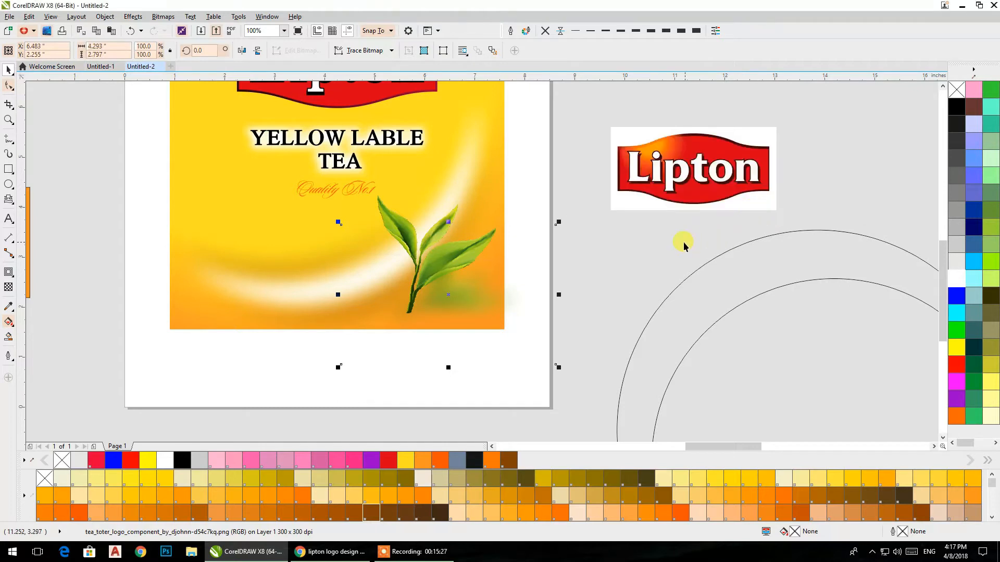
Step: Shift the blurred leaf slightly toward the stem base and PowerClip it inside the pack's gradient rectangle
{"action": "left_click_drag", "start_coordinate": [438, 302], "coordinate": [431, 298]}
{"action": "right_click", "coordinate": [432, 298]}
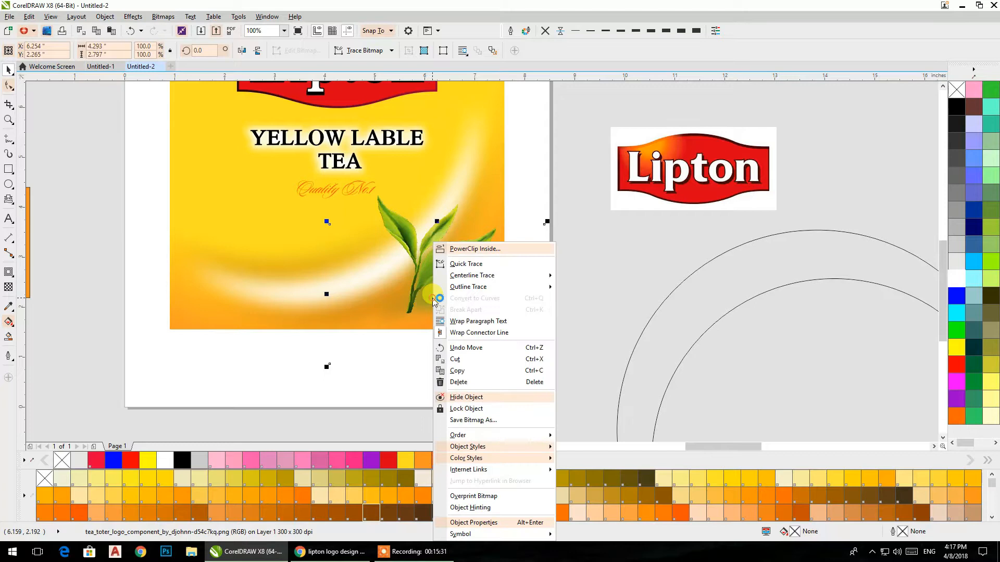
{"action": "left_click", "coordinate": [452, 248]}
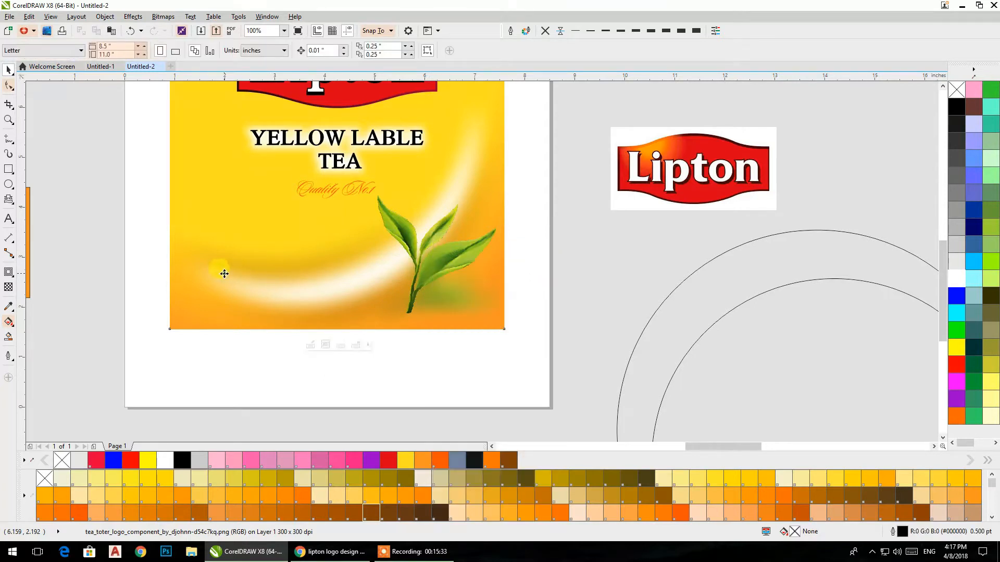
{"action": "left_click", "coordinate": [224, 274]}
{"action": "left_click", "coordinate": [376, 372]}
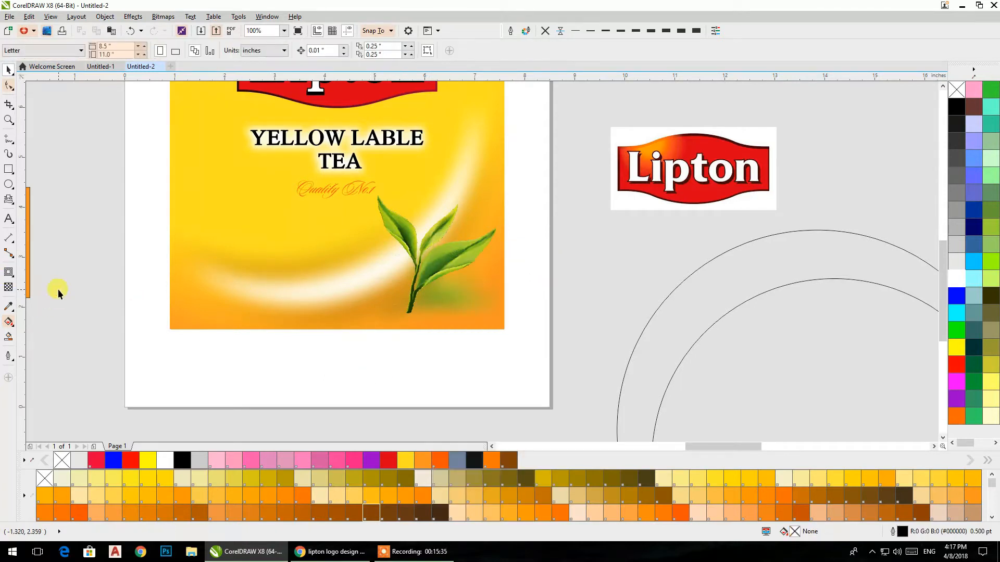
Step: Cast a perspective drop shadow from the base of the upright tea leaf at an angle of 74 degrees
{"action": "left_click", "coordinate": [413, 256]}
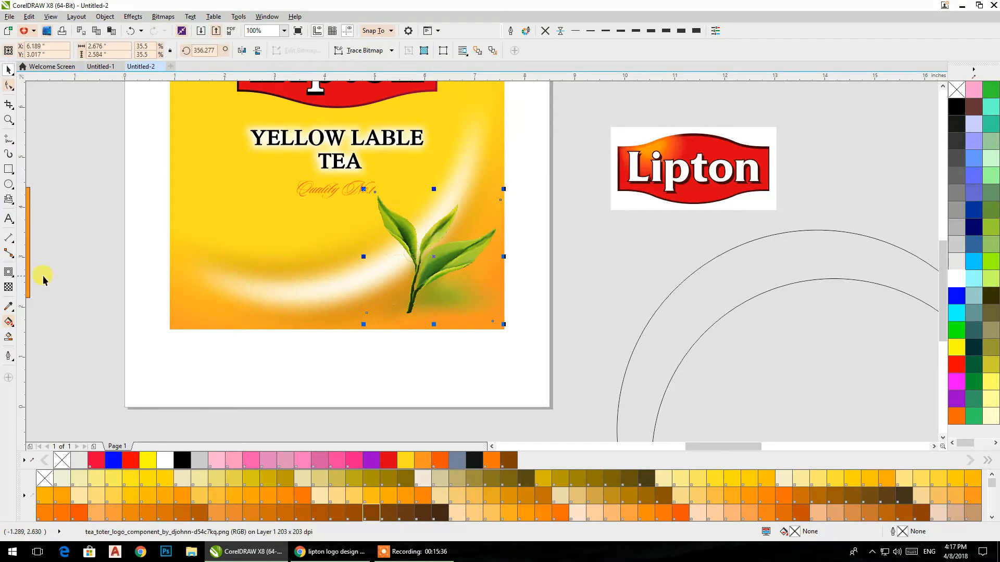
{"action": "left_click", "coordinate": [10, 274]}
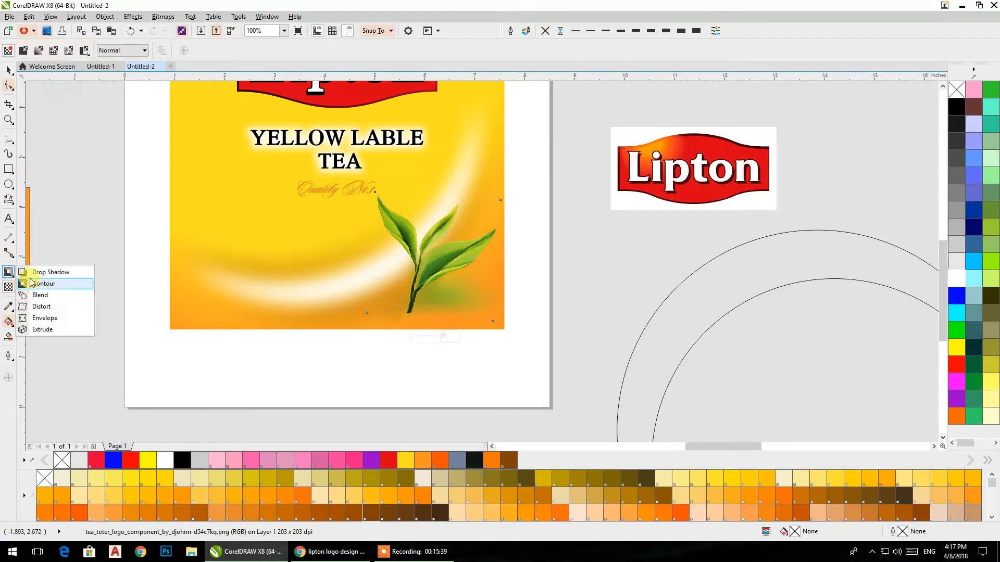
{"action": "left_click", "coordinate": [31, 266]}
{"action": "left_click_drag", "start_coordinate": [433, 322], "coordinate": [450, 265]}
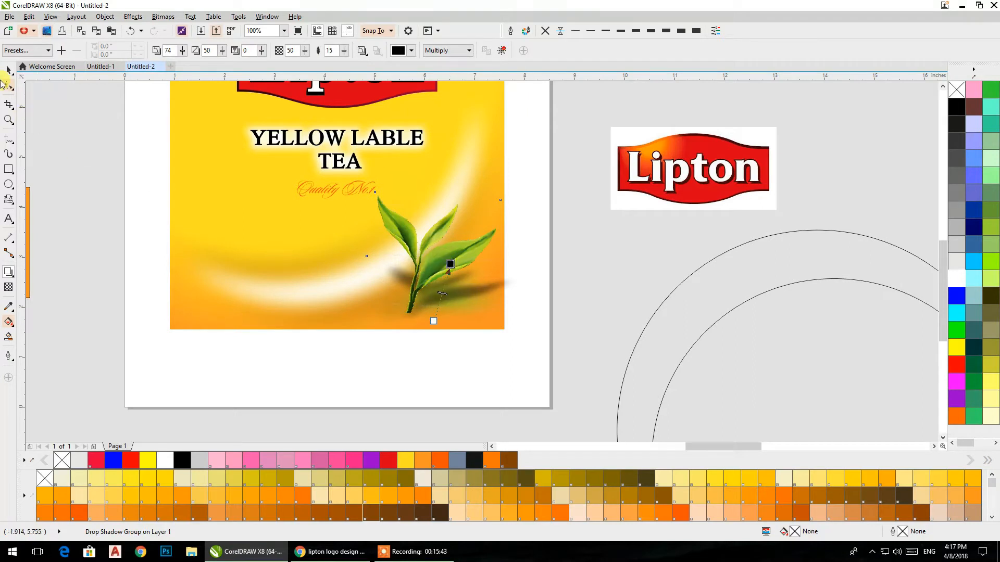
Step: Change the leaf's drop shadow color to orange #E37D09
{"action": "left_click", "coordinate": [399, 51]}
{"action": "left_click", "coordinate": [455, 111]}
{"action": "left_click", "coordinate": [464, 155]}
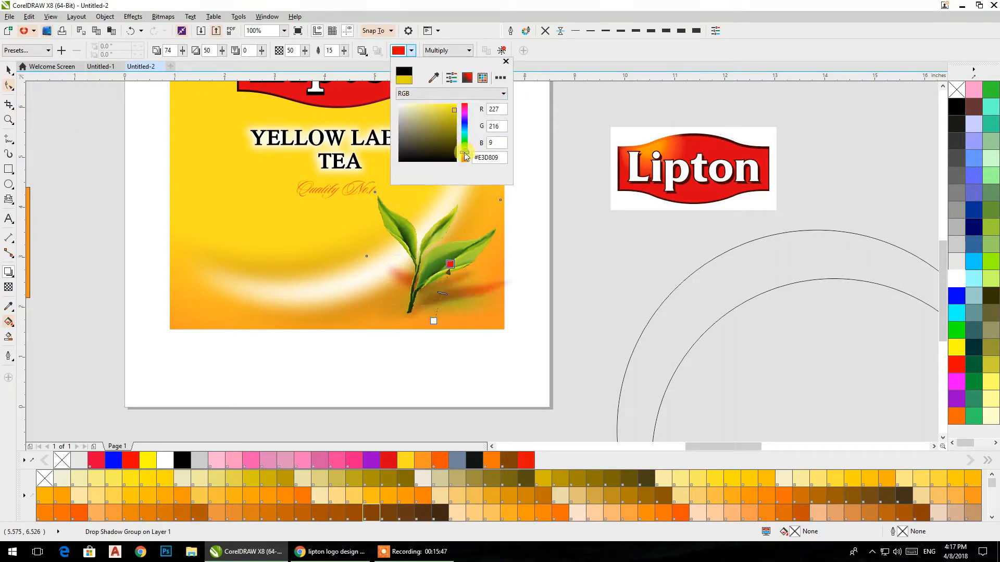
{"action": "left_click_drag", "start_coordinate": [465, 157], "coordinate": [465, 161]}
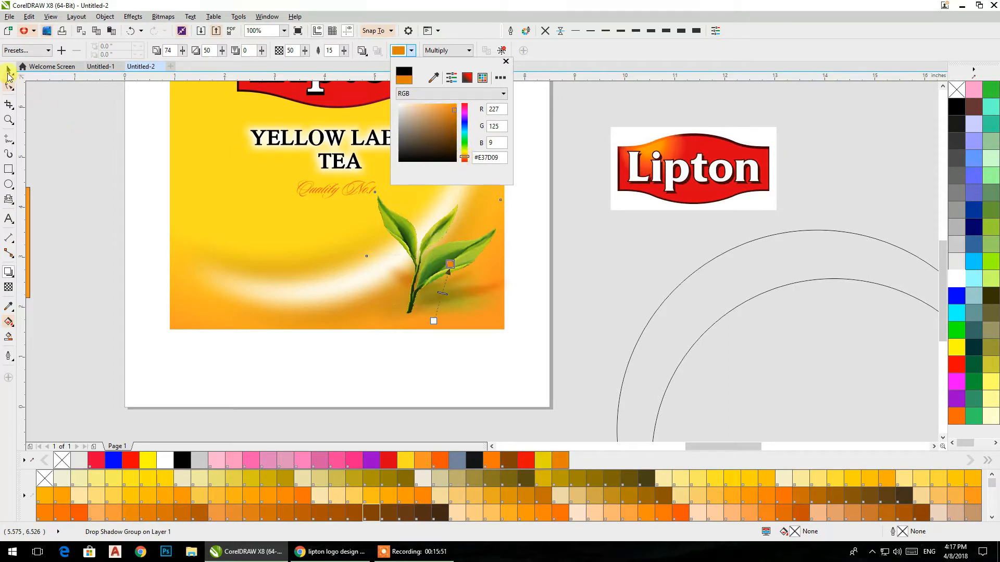
{"action": "left_click", "coordinate": [6, 69]}
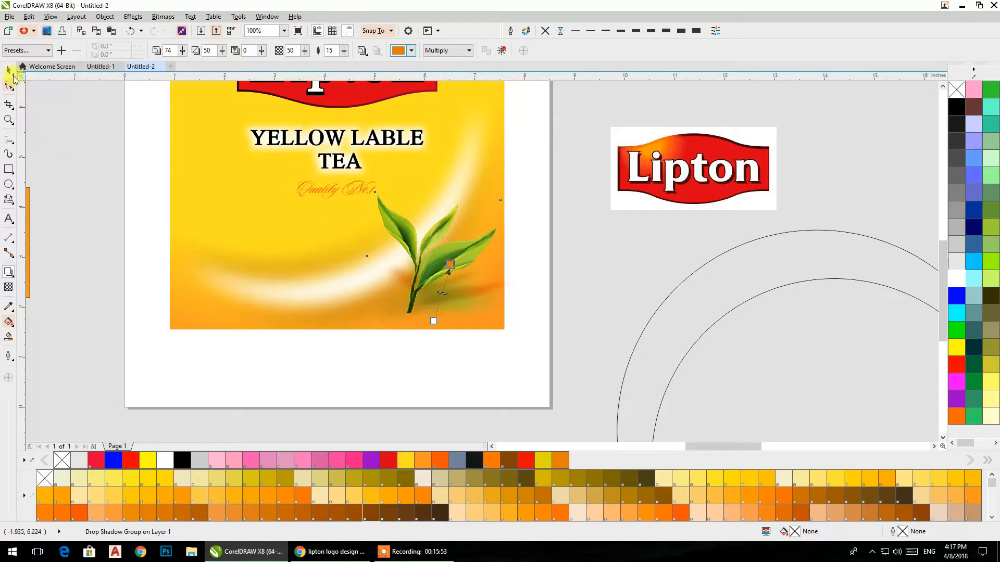
Step: Break the drop shadow group apart to separate the orange shadow from the tea leaf
{"action": "left_click", "coordinate": [7, 70]}
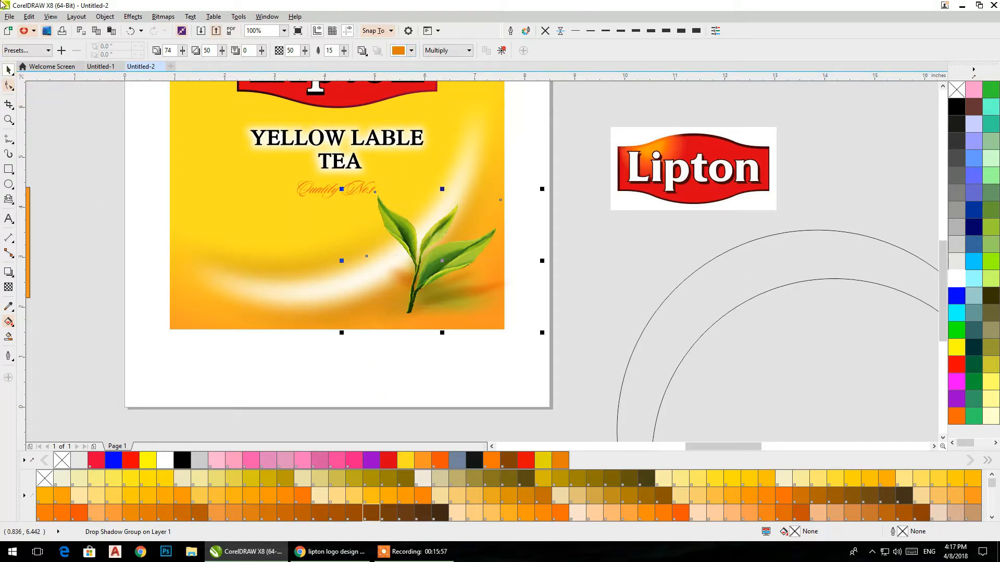
{"action": "left_click", "coordinate": [104, 16]}
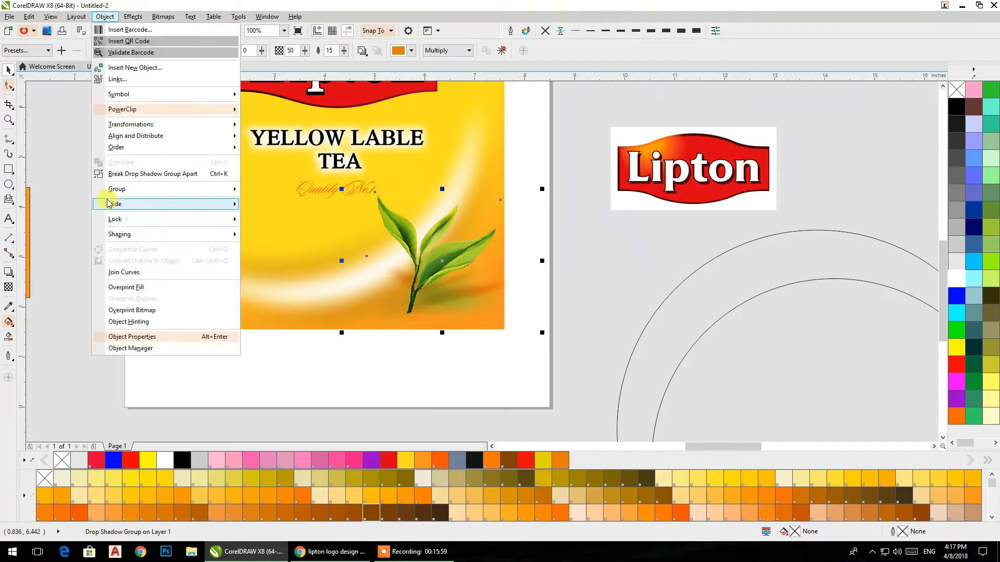
{"action": "left_click", "coordinate": [125, 174]}
{"action": "left_click", "coordinate": [487, 381]}
{"action": "left_click_drag", "start_coordinate": [482, 291], "coordinate": [571, 308]}
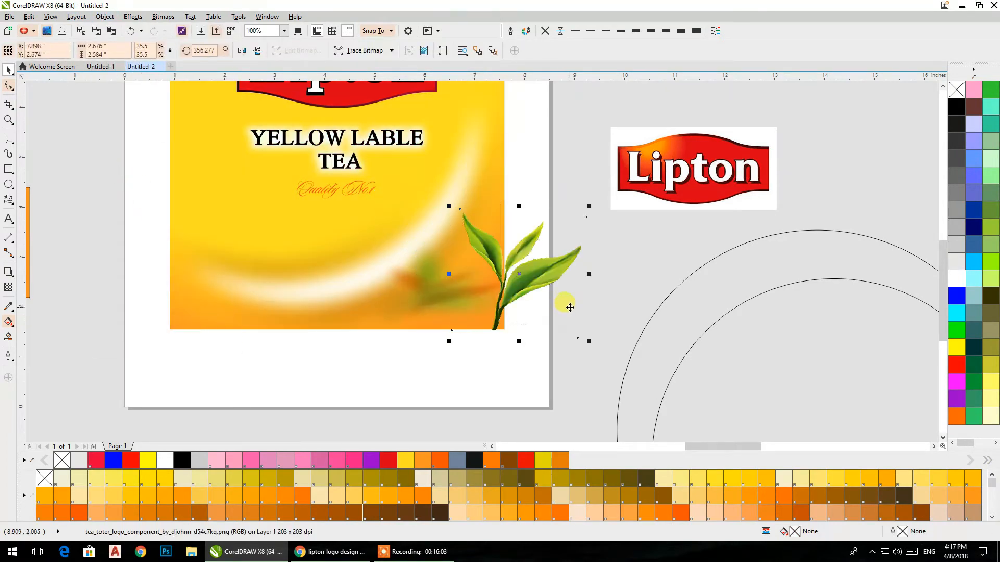
{"action": "key", "text": "ctrl+z"}
{"action": "key", "text": "ctrl+z"}
{"action": "key", "text": "ctrl+z"}
{"action": "left_click_drag", "start_coordinate": [521, 293], "coordinate": [576, 298]}
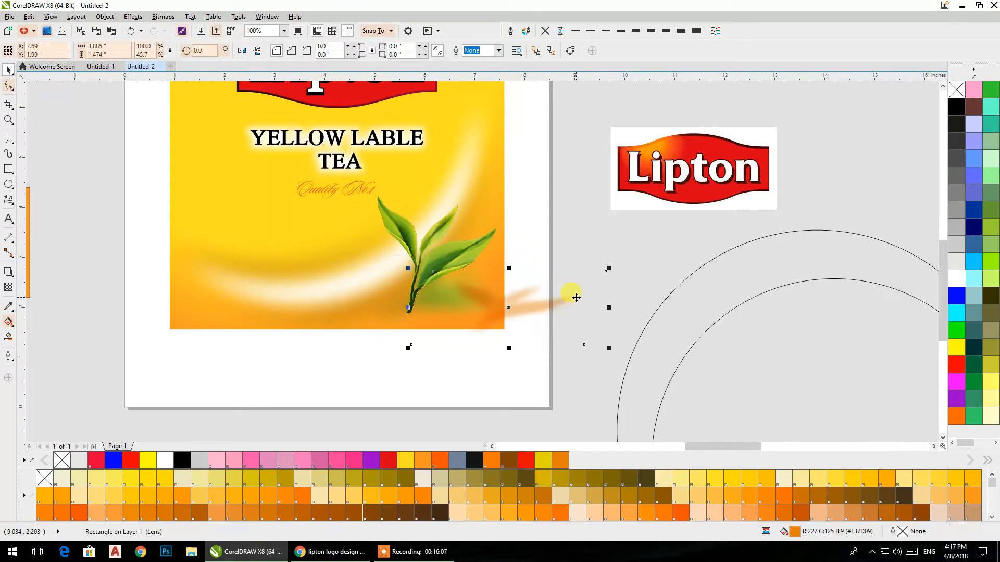
{"action": "key", "text": "ctrl+z"}
Step: PowerClip the separated orange shadow inside the pack's gradient rectangle
{"action": "right_click", "coordinate": [498, 286]}
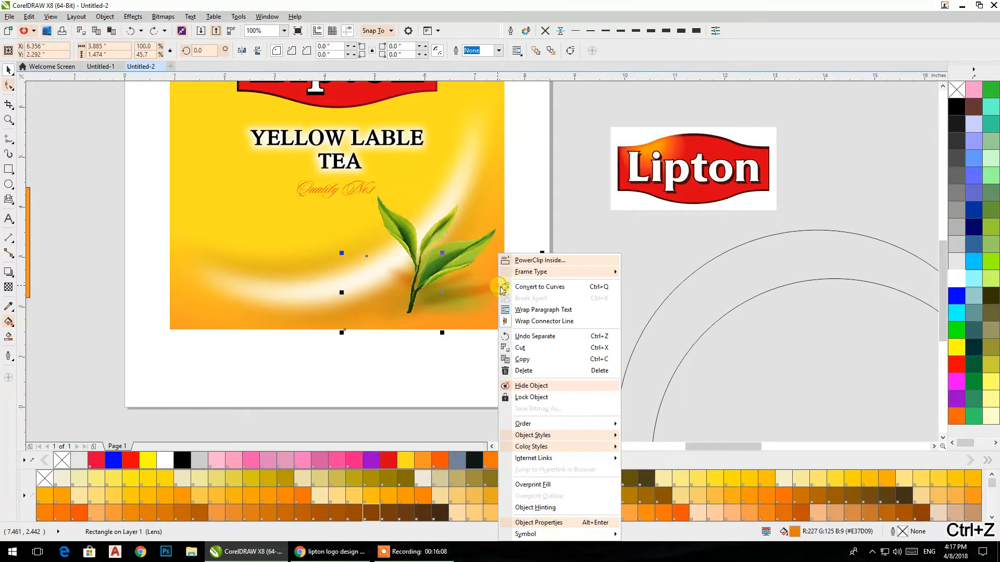
{"action": "left_click", "coordinate": [535, 261]}
{"action": "left_click", "coordinate": [207, 131]}
{"action": "left_click", "coordinate": [454, 376]}
Step: Open the PowerClip contents of the pack's gradient rectangle for editing
{"action": "double_click", "coordinate": [470, 319]}
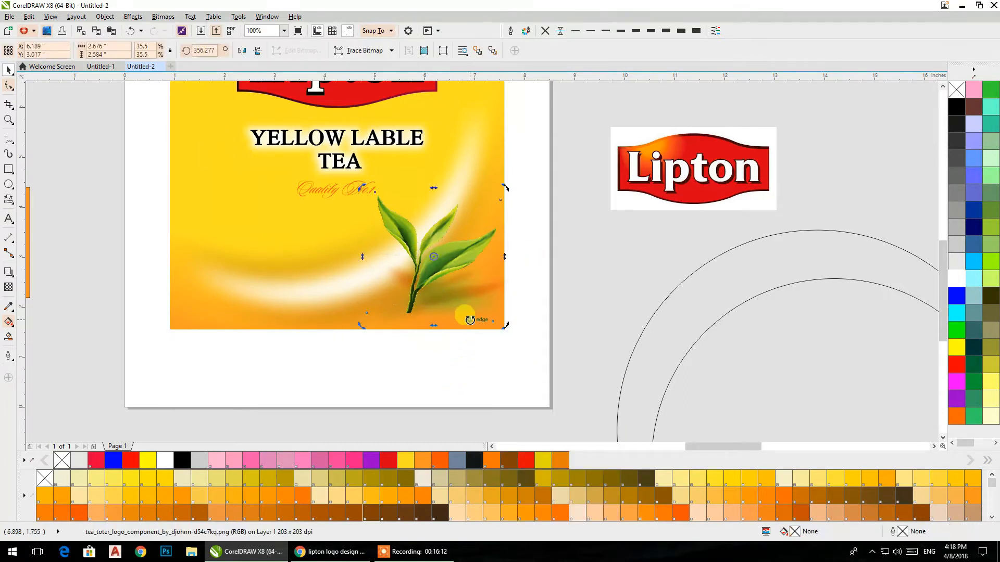
{"action": "left_click", "coordinate": [475, 167]}
{"action": "left_click", "coordinate": [482, 155], "text": "ctrl"}
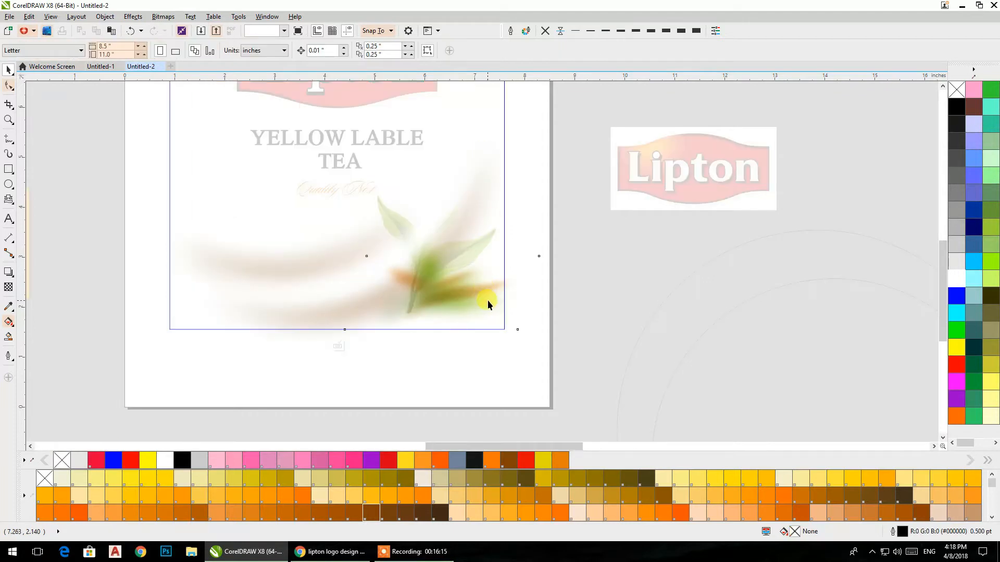
{"action": "left_click", "coordinate": [488, 300]}
{"action": "left_click_drag", "start_coordinate": [488, 303], "coordinate": [583, 349]}
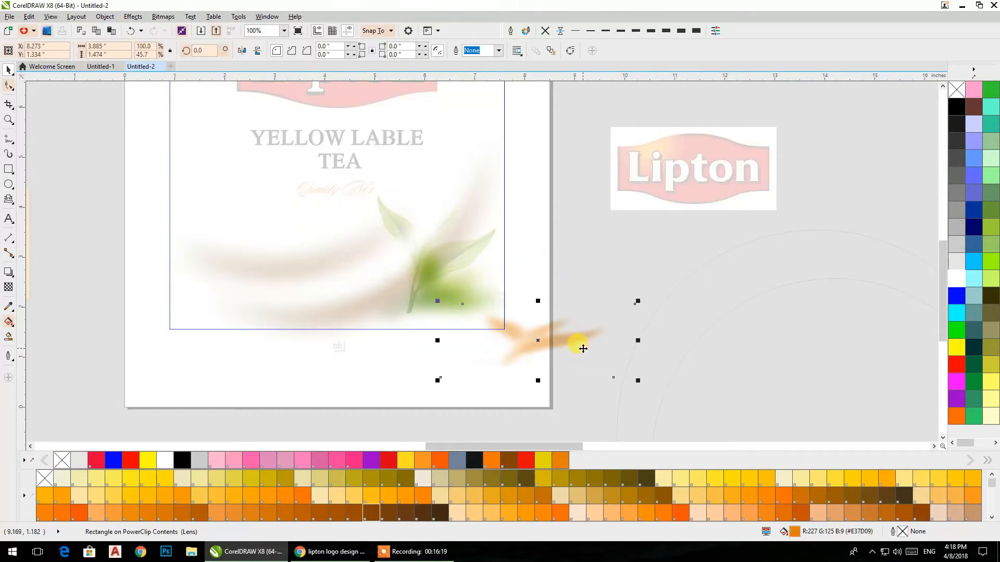
{"action": "key", "text": "ctrl+z"}
{"action": "key", "text": "ctrl+z"}
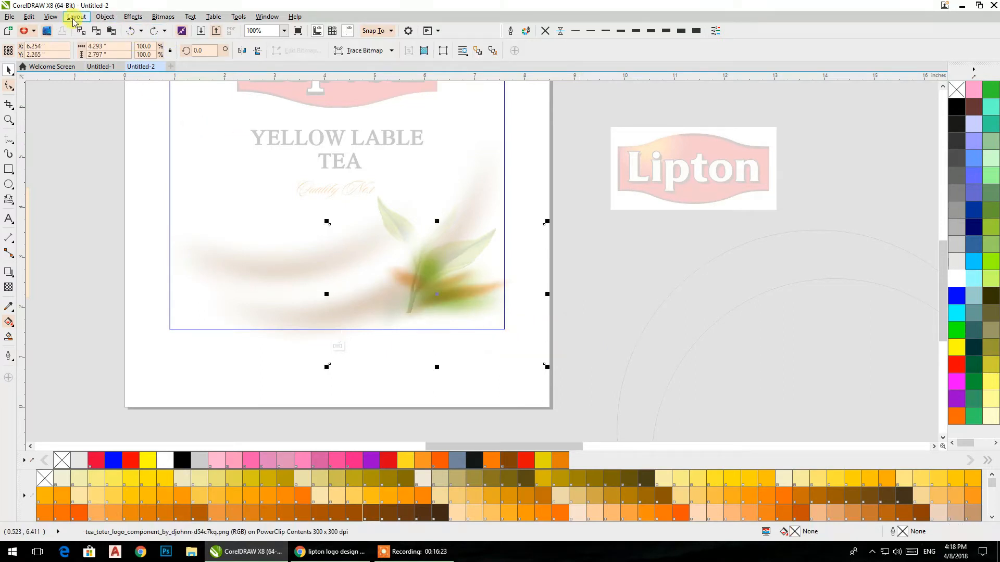
Step: Switch to Wireframe view, delete the orange shadow's slanted frame from the PowerClip contents and return to Enhanced view
{"action": "left_click", "coordinate": [50, 17]}
{"action": "left_click", "coordinate": [59, 34]}
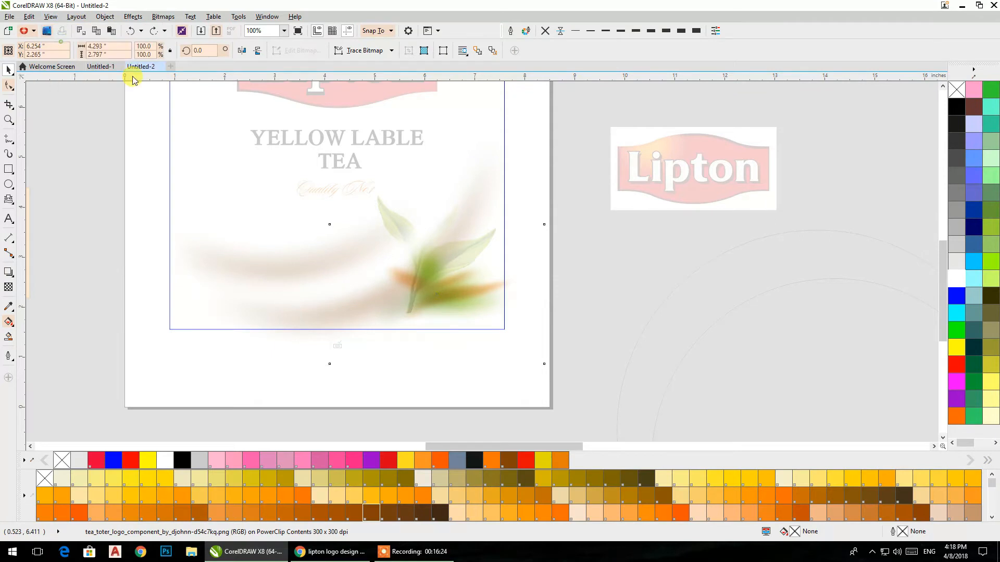
{"action": "left_click", "coordinate": [658, 295]}
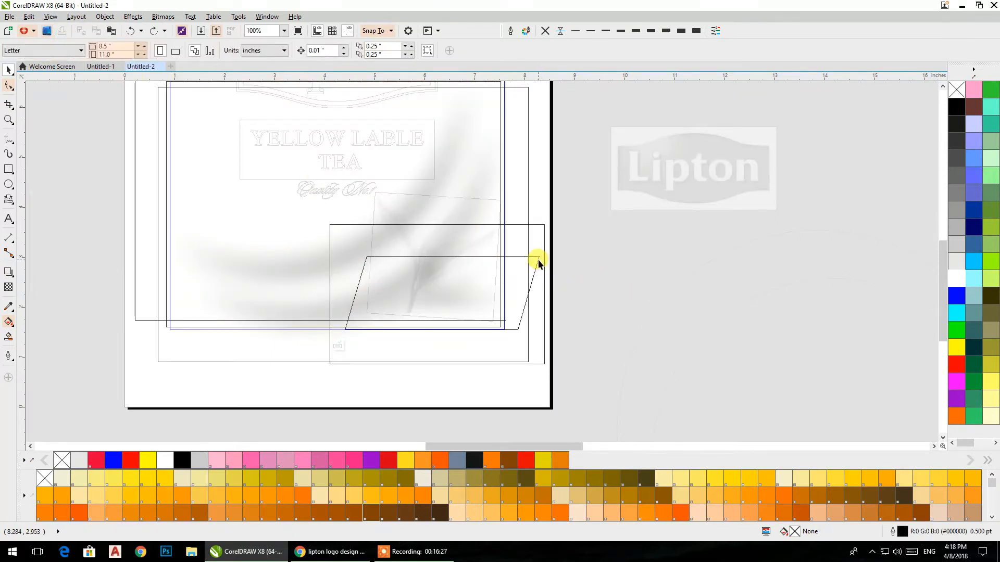
{"action": "left_click", "coordinate": [538, 264]}
{"action": "left_click", "coordinate": [612, 280]}
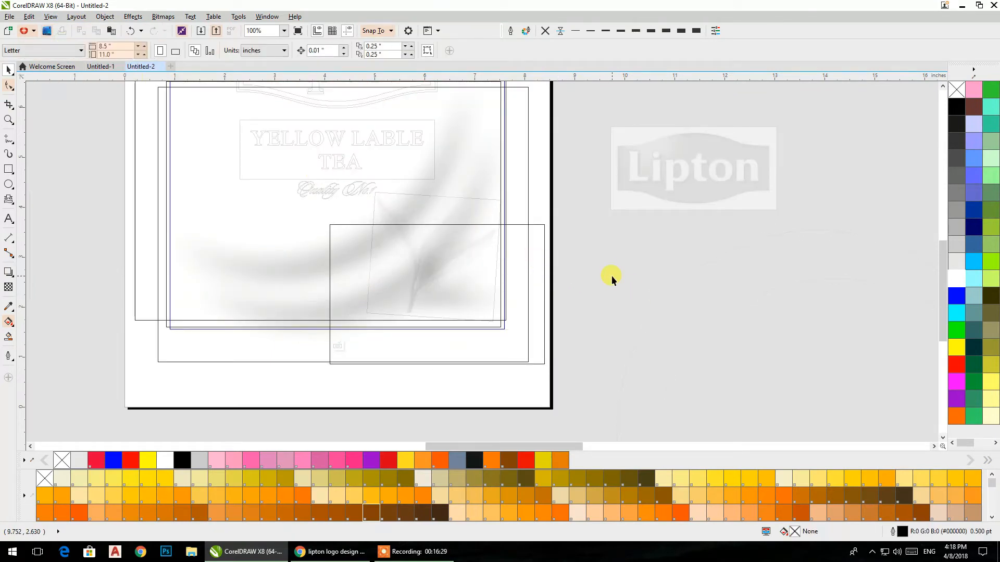
{"action": "left_click", "coordinate": [50, 16]}
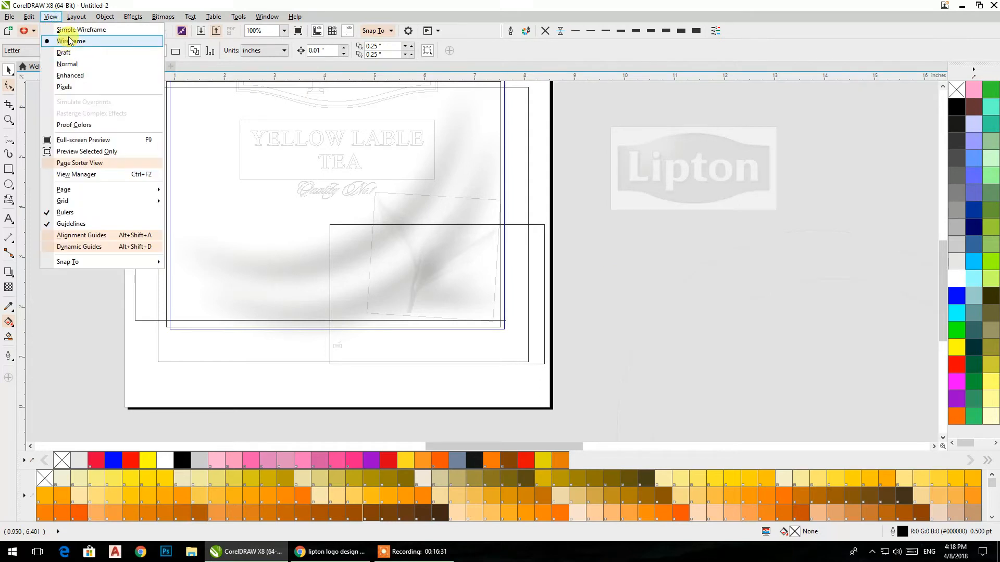
{"action": "left_click", "coordinate": [77, 76]}
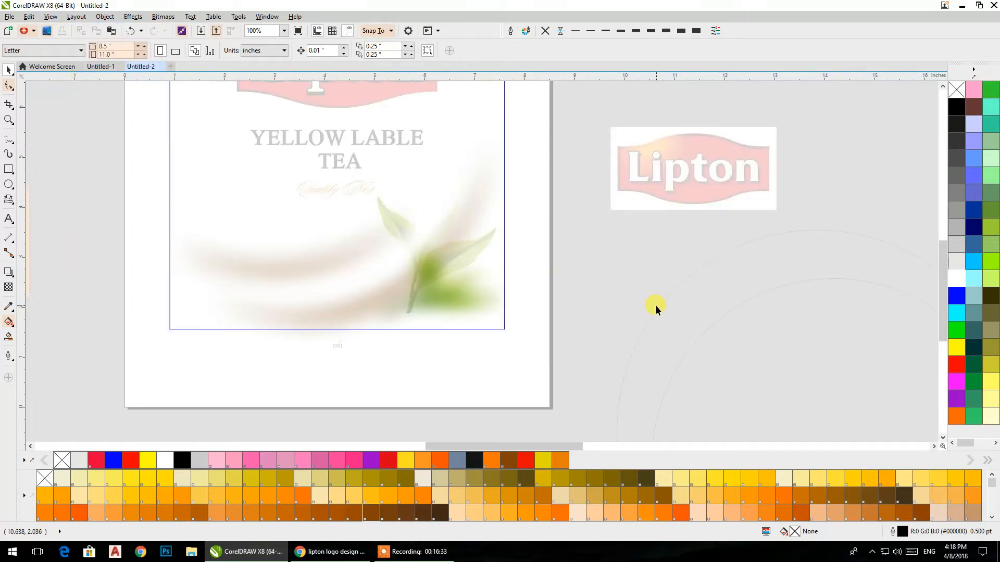
Step: Try deleting the blurred leaf from the PowerClip contents, and undo the deletions of both the leaf and the orange shadow
{"action": "left_click", "coordinate": [438, 303]}
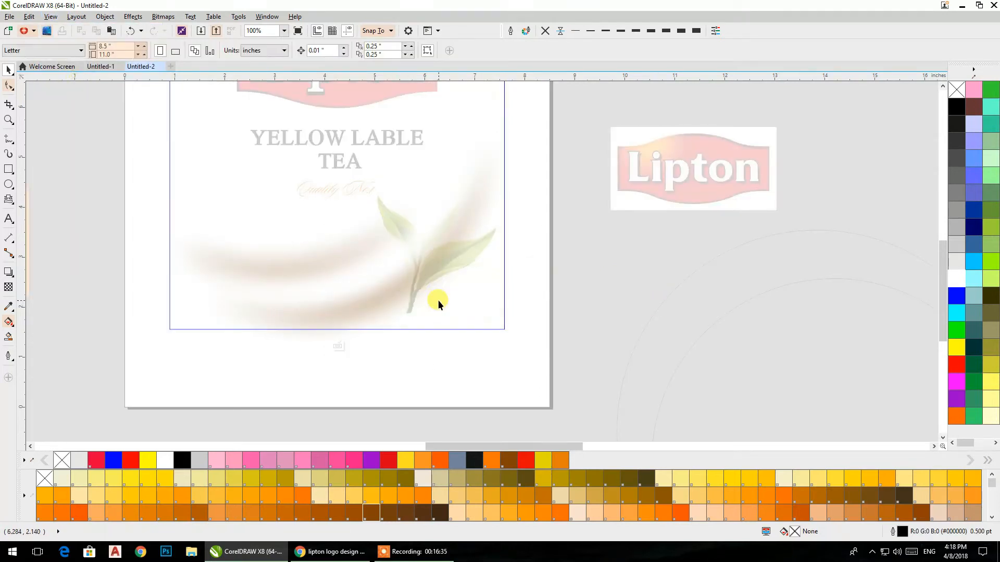
{"action": "key", "text": "ctrl+z"}
{"action": "key", "text": "ctrl+z"}
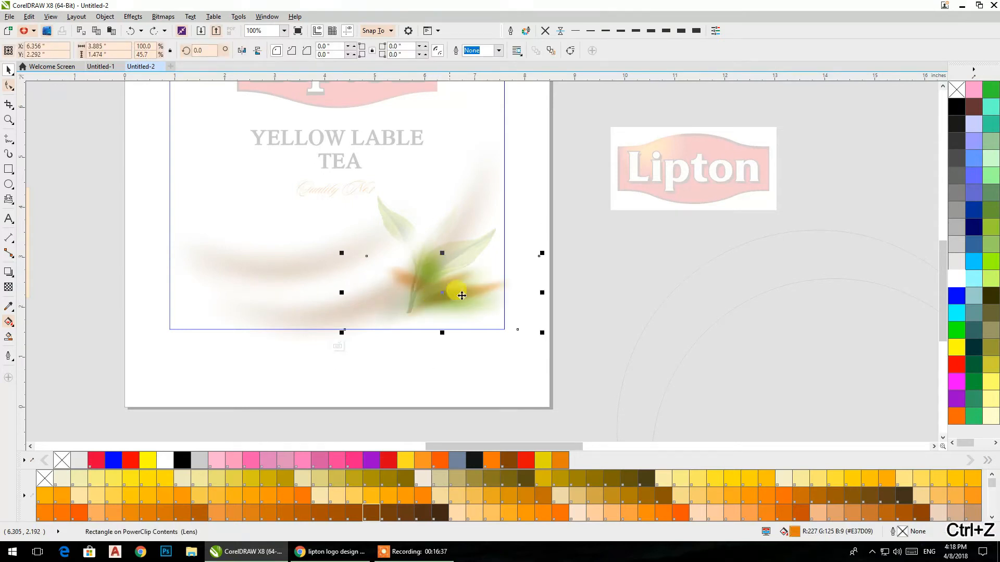
Step: Reposition the orange leaf shadow, delete the green blurred leaf from the PowerClip contents and finish editing them
{"action": "mouse_move", "coordinate": [442, 290]}
{"action": "left_mouse_down"}
{"action": "mouse_move", "coordinate": [789, 300]}
{"action": "mouse_move", "coordinate": [663, 319]}
{"action": "mouse_move", "coordinate": [428, 304]}
{"action": "left_mouse_up"}
{"action": "left_click", "coordinate": [478, 302]}
{"action": "left_click", "coordinate": [751, 306]}
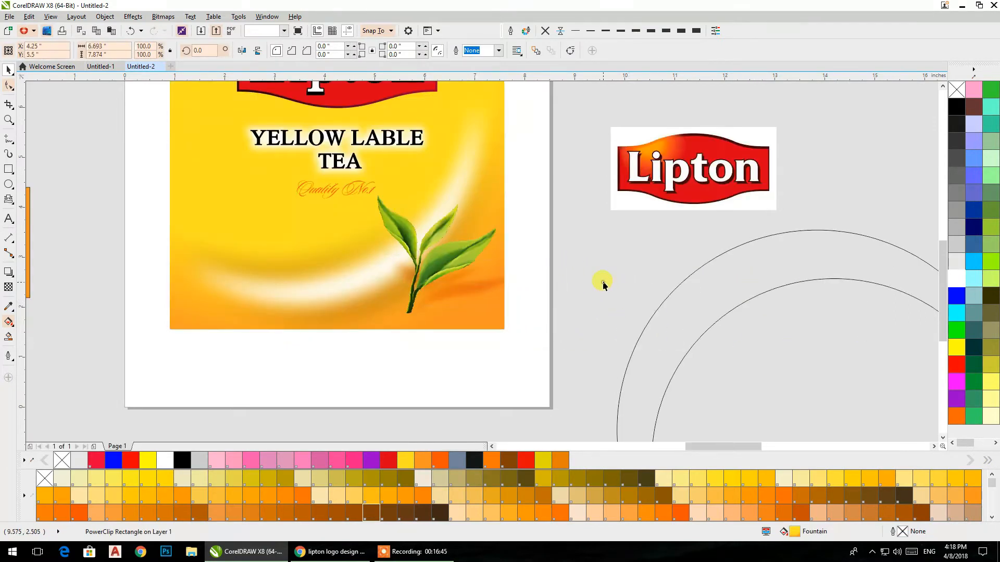
{"action": "left_click", "coordinate": [596, 279]}
Step: Draw a six-pointed star about 3 inches tall over the lower edge of the pack front and fill it white
{"action": "scroll", "coordinate": [510, 261], "scroll_direction": "down", "scroll_amount": 2}
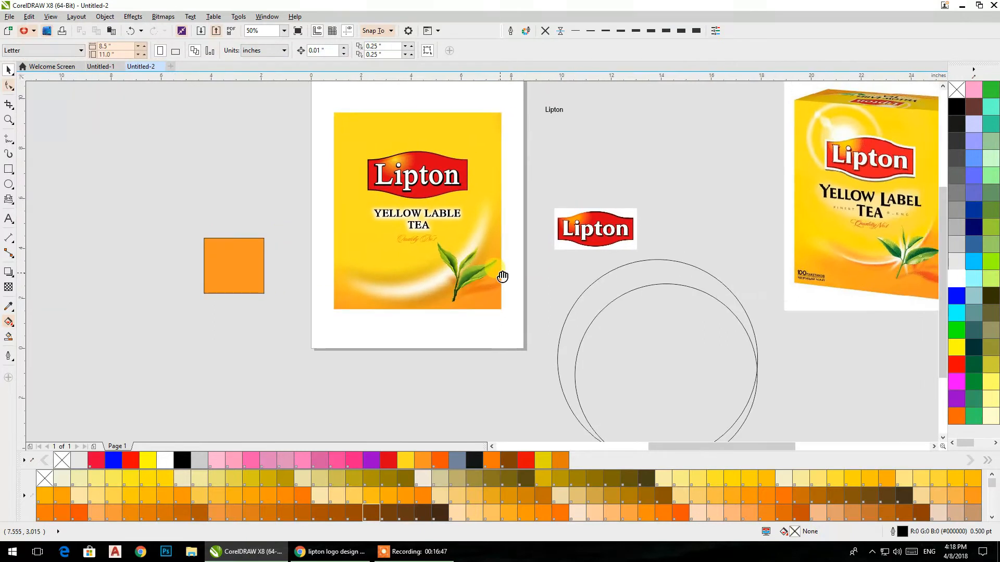
{"action": "scroll", "coordinate": [502, 279], "scroll_direction": "up", "scroll_amount": 2}
{"action": "left_click_drag", "start_coordinate": [466, 290], "coordinate": [438, 220]}
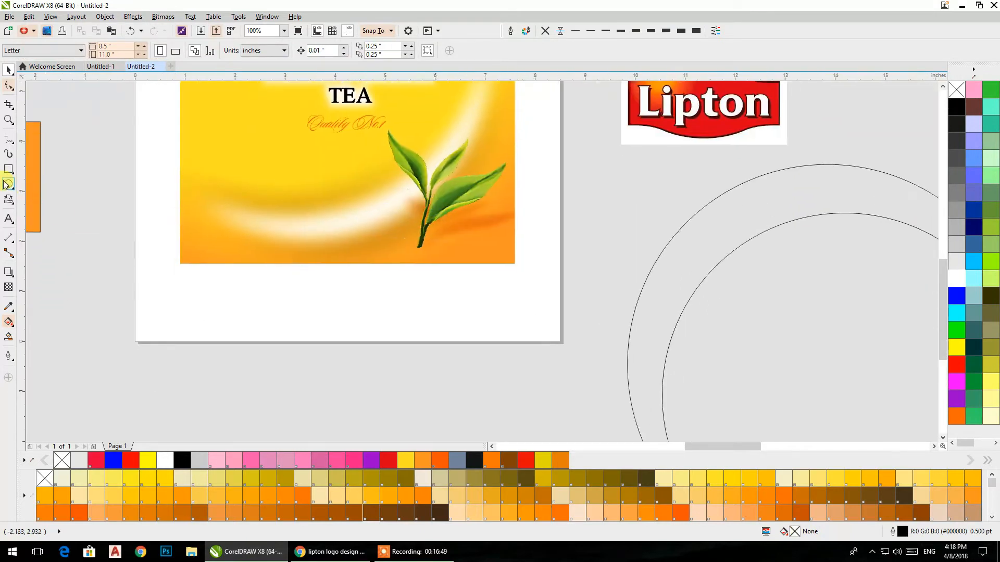
{"action": "left_click", "coordinate": [11, 204]}
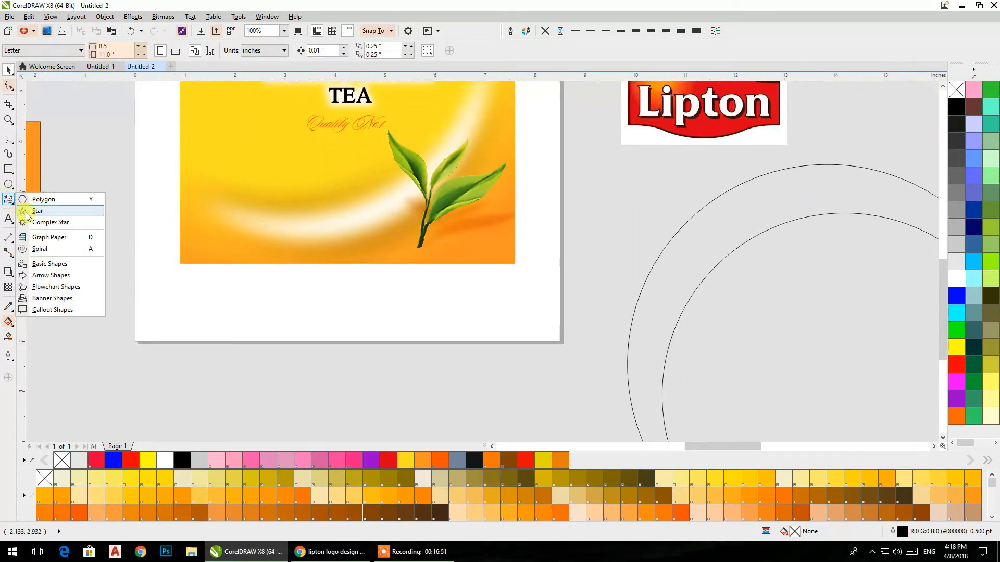
{"action": "left_click", "coordinate": [37, 210]}
{"action": "left_click_drag", "start_coordinate": [216, 228], "coordinate": [361, 367]}
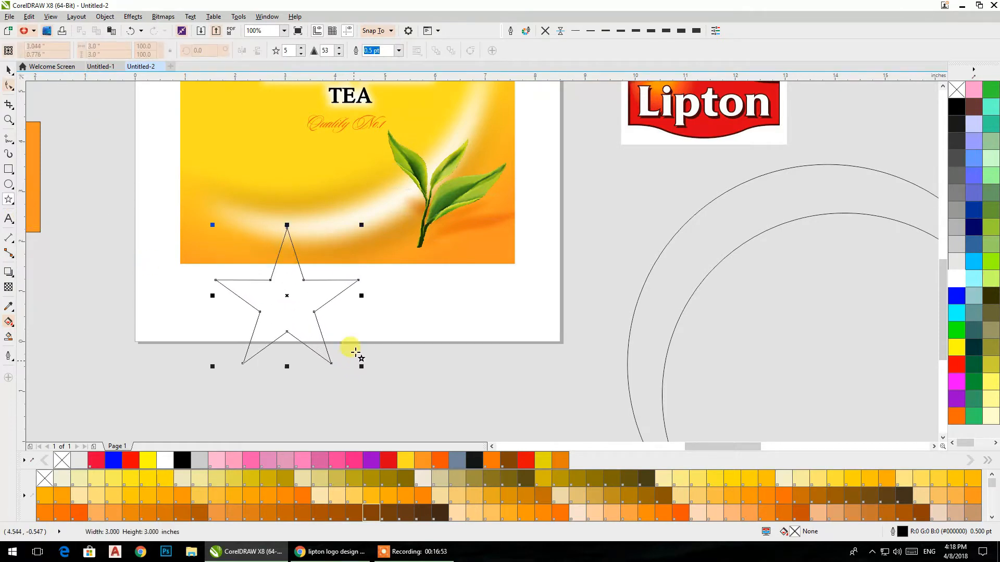
{"action": "left_click", "coordinate": [301, 47]}
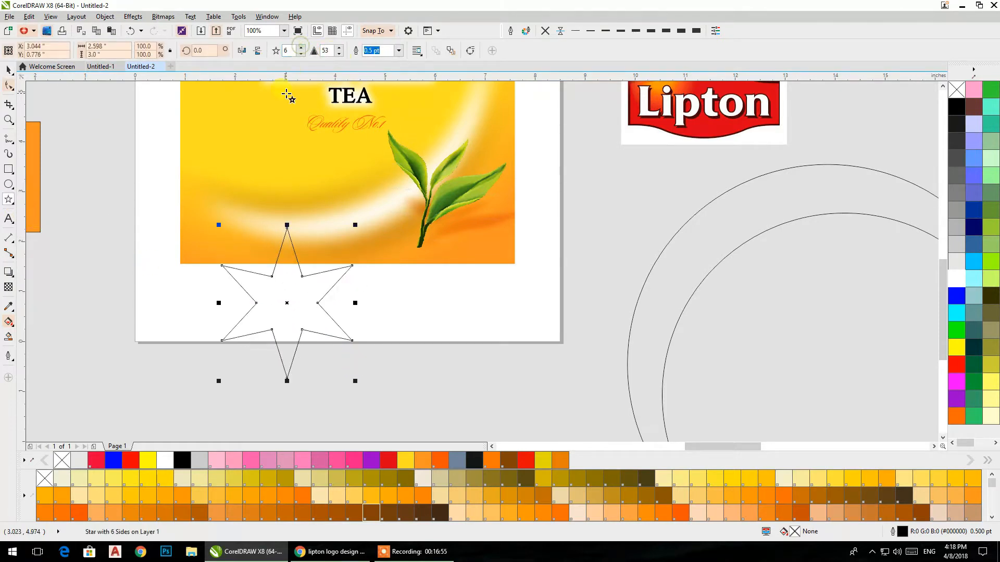
{"action": "left_click", "coordinate": [9, 68]}
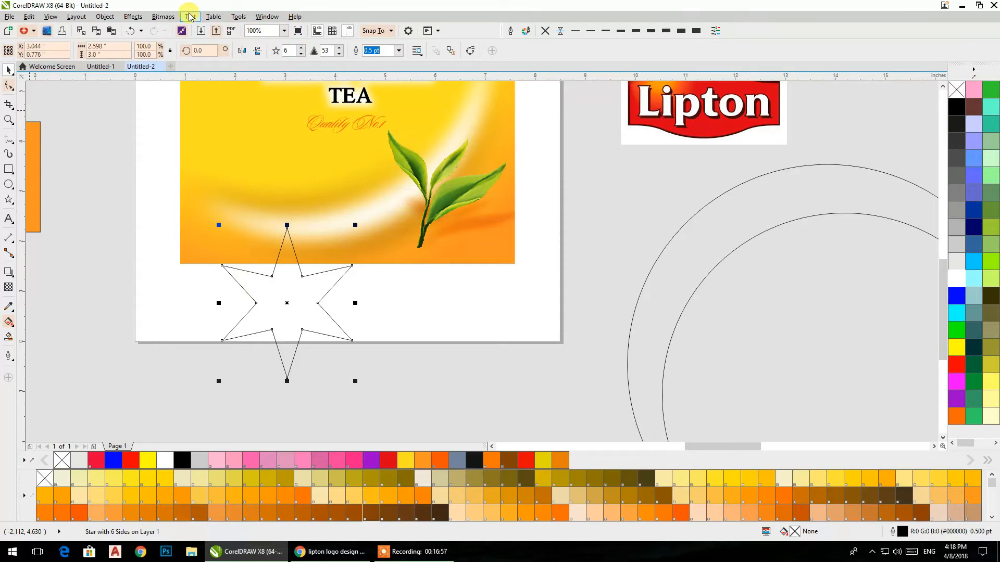
{"action": "left_click", "coordinate": [953, 279]}
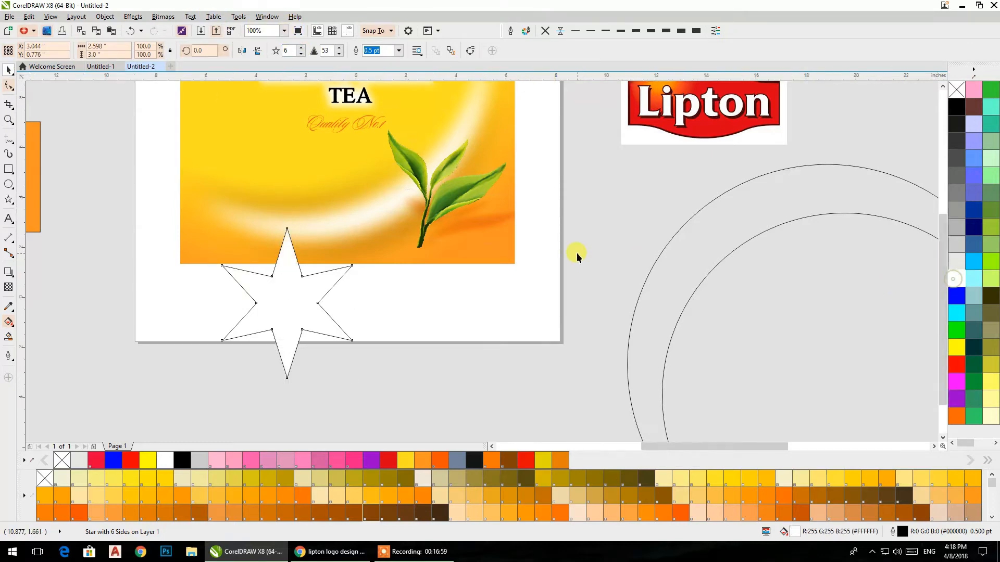
Step: Rotate the white star by about 14.5 degrees and remove its outline
{"action": "scroll", "coordinate": [577, 252], "scroll_direction": "down", "scroll_amount": 4}
{"action": "scroll", "coordinate": [522, 261], "scroll_direction": "up", "scroll_amount": 4}
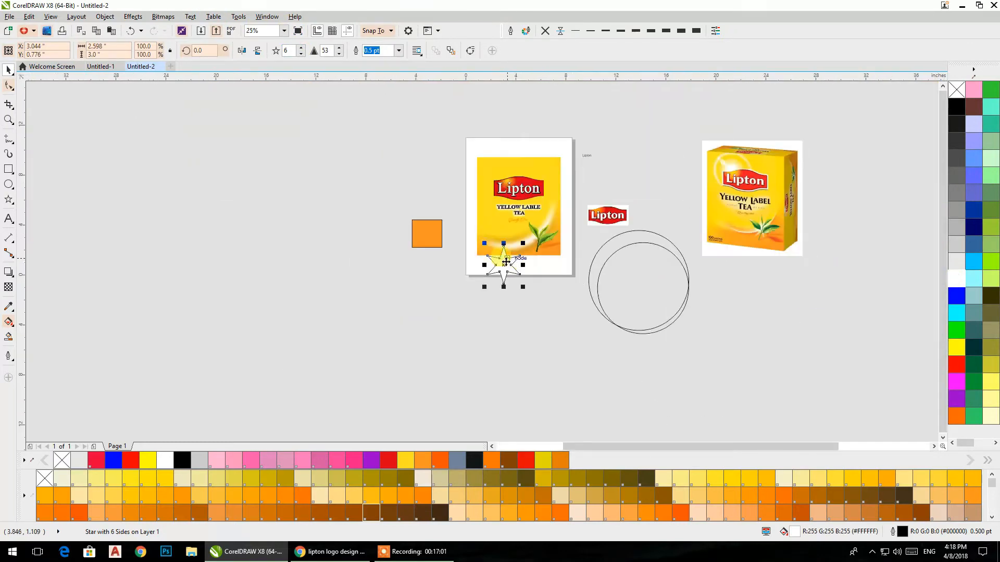
{"action": "left_click", "coordinate": [500, 264]}
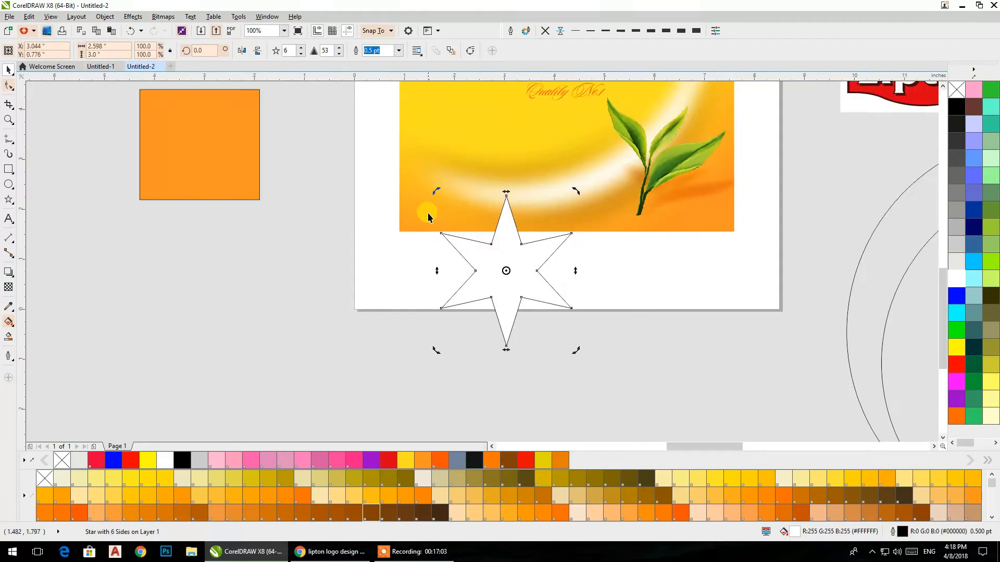
{"action": "left_click_drag", "start_coordinate": [432, 191], "coordinate": [422, 214]}
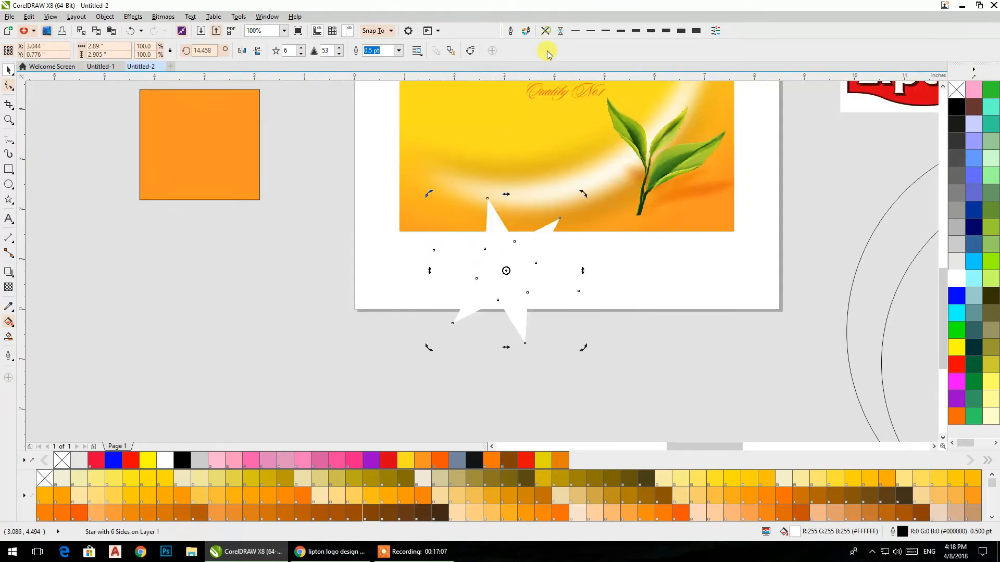
{"action": "left_click", "coordinate": [545, 31]}
Step: Convert the white star to a 300 dpi RGB bitmap with anti-aliasing and a transparent background
{"action": "left_click", "coordinate": [162, 19]}
{"action": "left_click", "coordinate": [187, 30]}
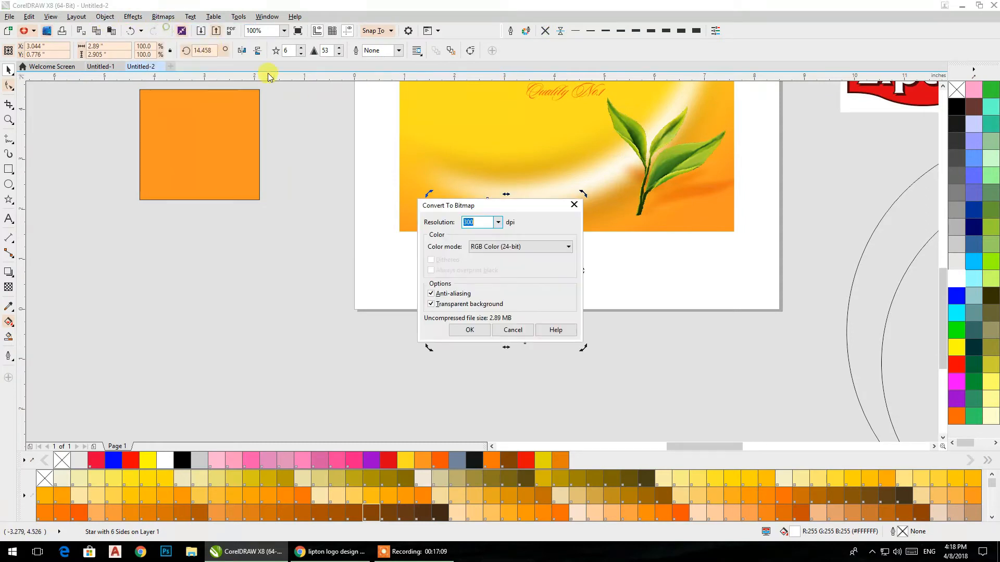
{"action": "left_click", "coordinate": [469, 329]}
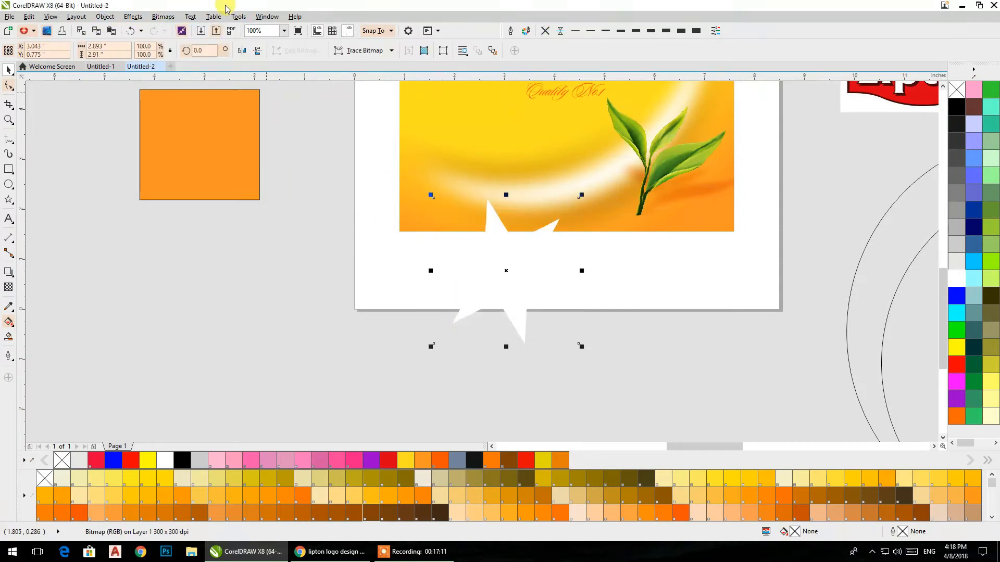
Step: Apply a Gaussian Blur with a 33-pixel radius to the star bitmap
{"action": "left_click", "coordinate": [163, 17]}
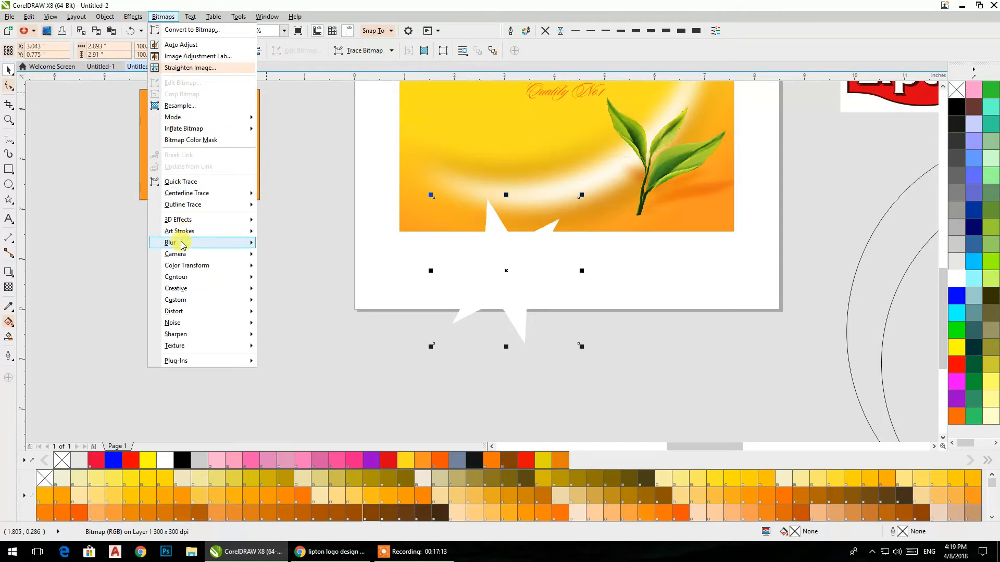
{"action": "mouse_move", "coordinate": [182, 248]}
{"action": "left_click", "coordinate": [292, 256]}
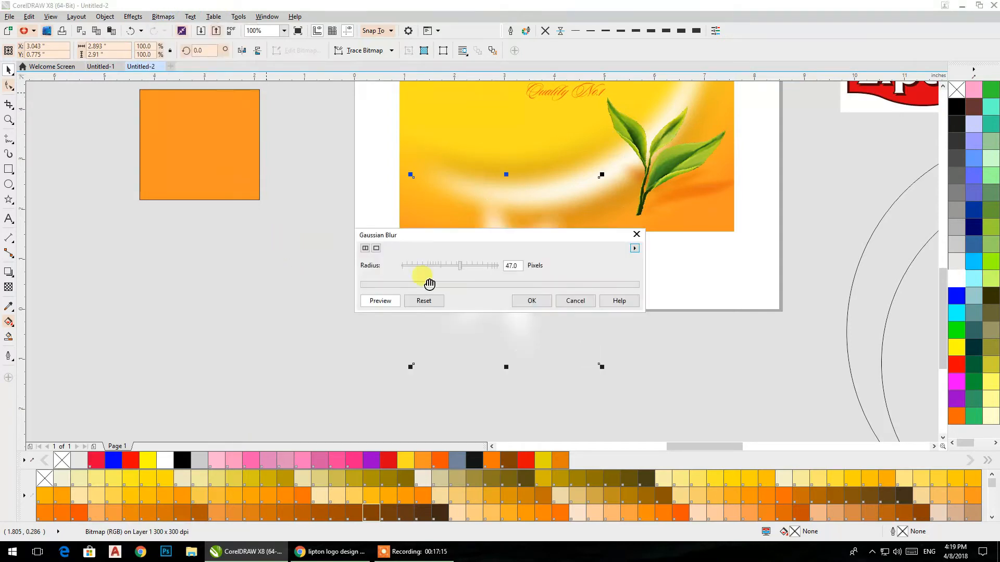
{"action": "left_click_drag", "start_coordinate": [503, 243], "coordinate": [286, 236]}
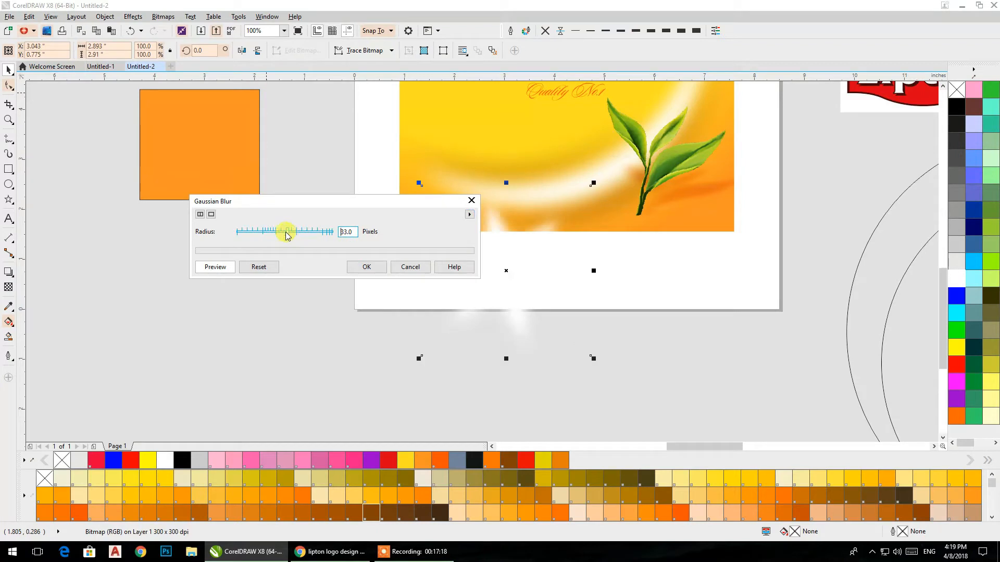
{"action": "left_click", "coordinate": [386, 267]}
Step: Move the blurred star onto the tea leaves and order it behind them
{"action": "left_click_drag", "start_coordinate": [500, 268], "coordinate": [645, 192]}
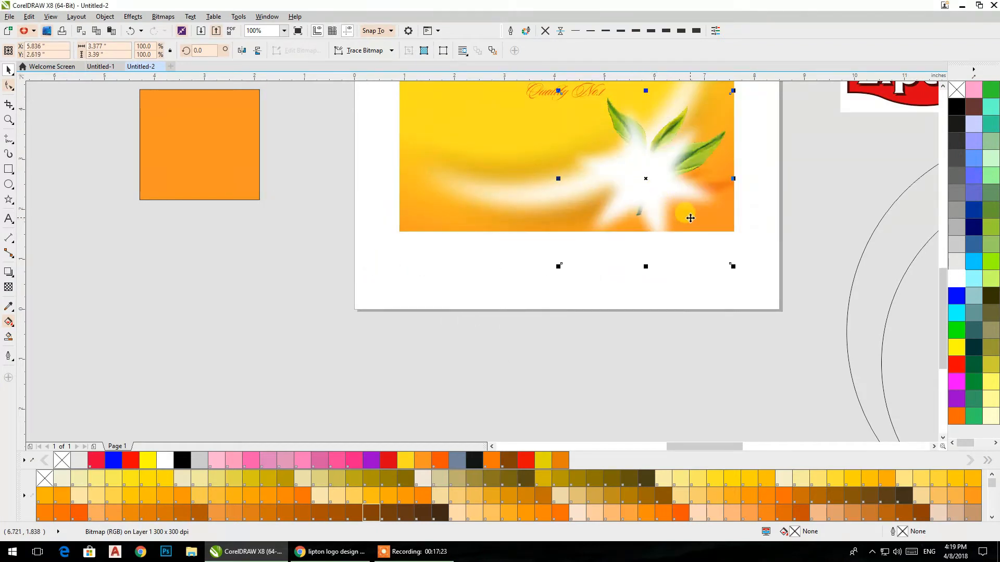
{"action": "key", "text": "ctrl+Page_Down"}
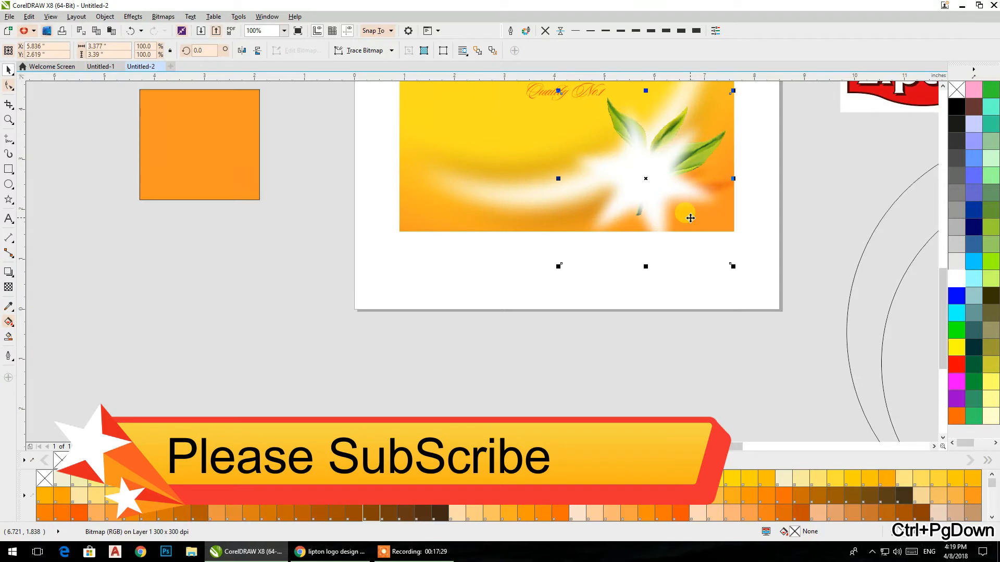
{"action": "left_click", "coordinate": [788, 251]}
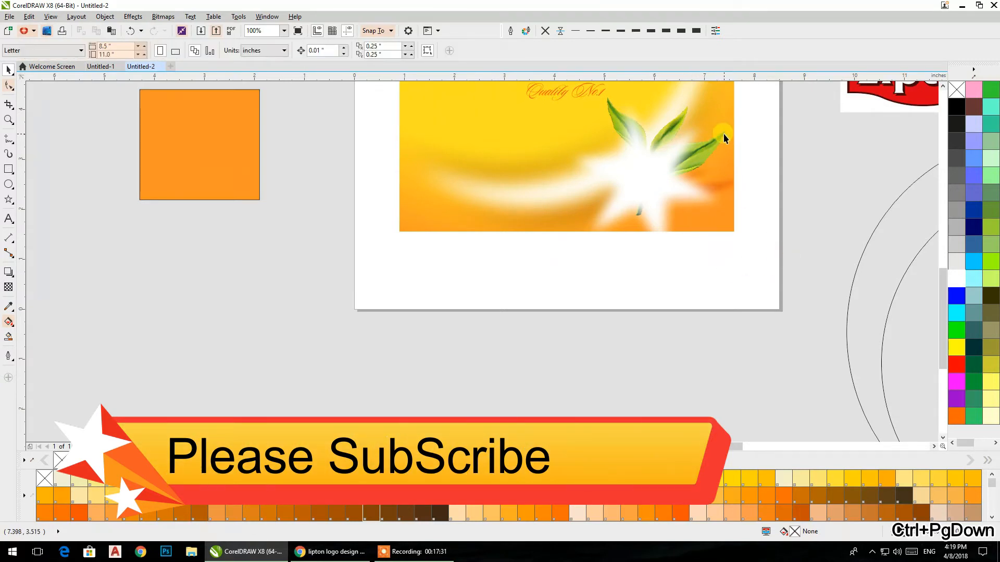
{"action": "left_click", "coordinate": [723, 137]}
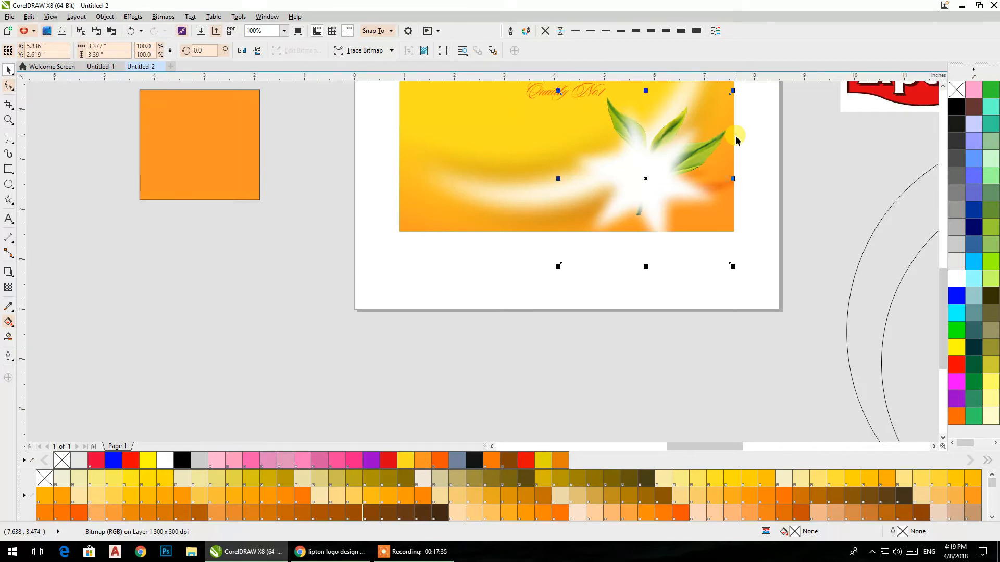
{"action": "left_click_drag", "start_coordinate": [671, 250], "coordinate": [531, 286]}
{"action": "left_click", "coordinate": [683, 153]}
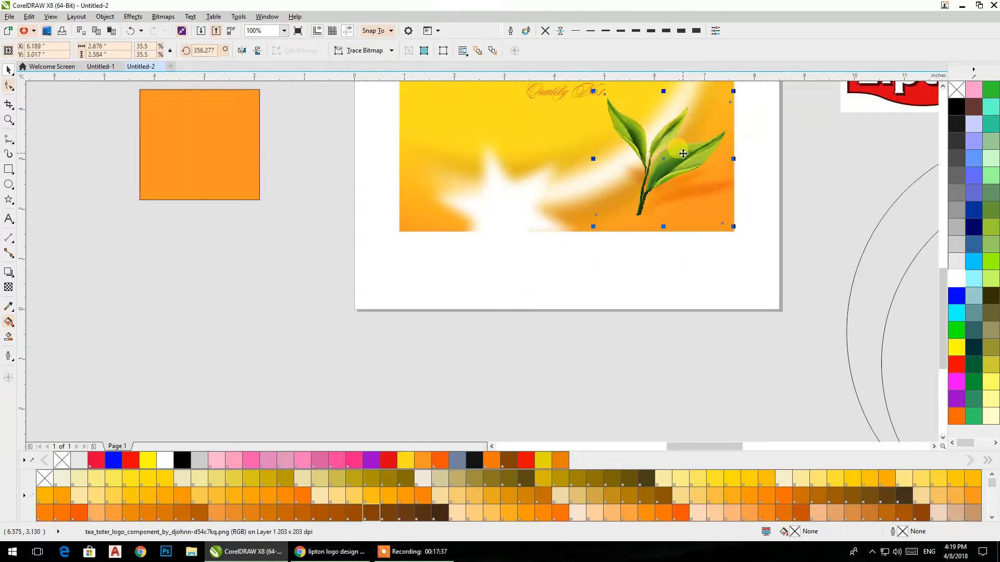
{"action": "left_click_drag", "start_coordinate": [483, 197], "coordinate": [646, 176]}
Step: Centre the blurred star behind the tea leaves' stem and scale it down to 62.9 percent, about 2.1 inches wide
{"action": "left_click", "coordinate": [699, 332]}
{"action": "left_click", "coordinate": [568, 196]}
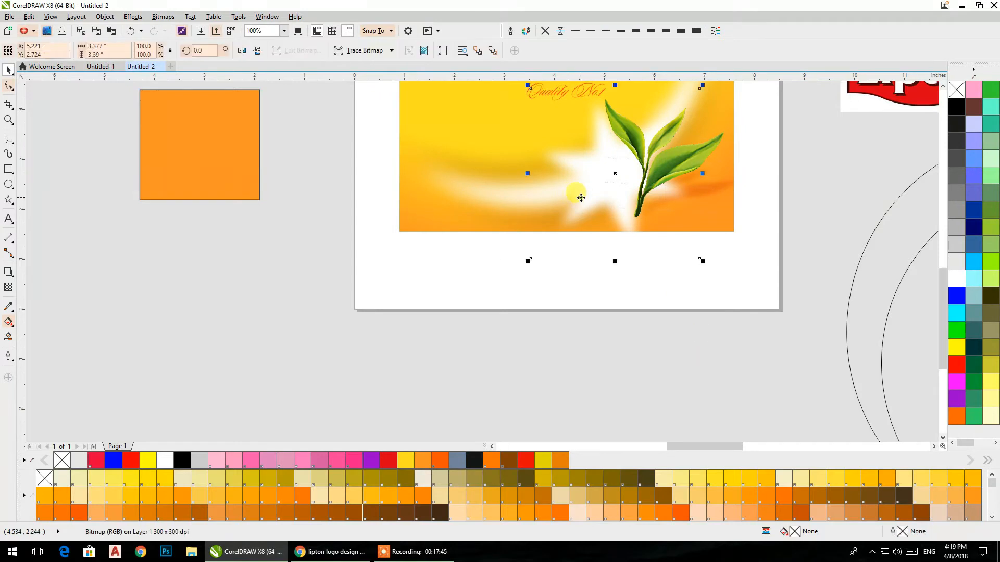
{"action": "left_click_drag", "start_coordinate": [580, 204], "coordinate": [612, 206]}
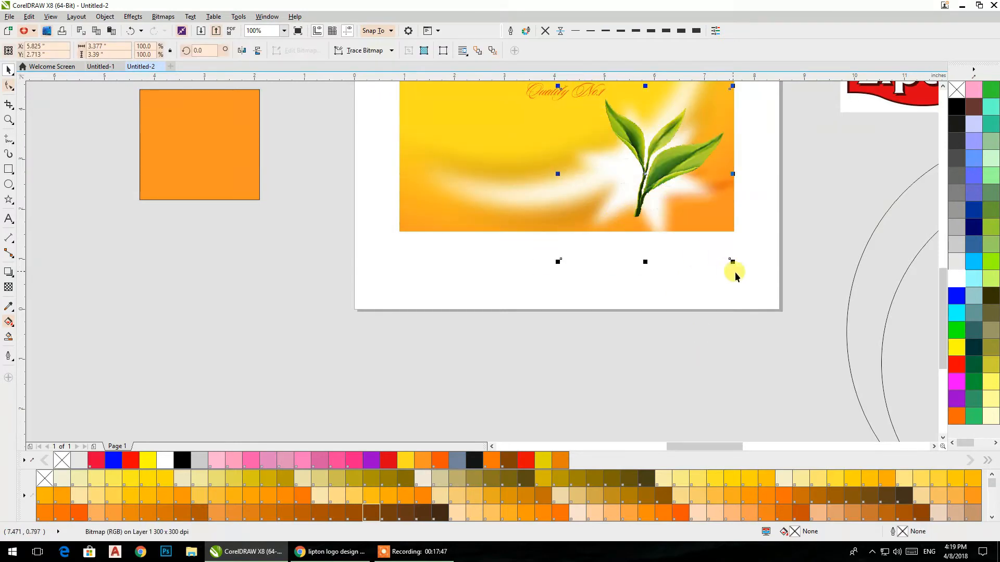
{"action": "left_click_drag", "start_coordinate": [734, 263], "coordinate": [698, 250]}
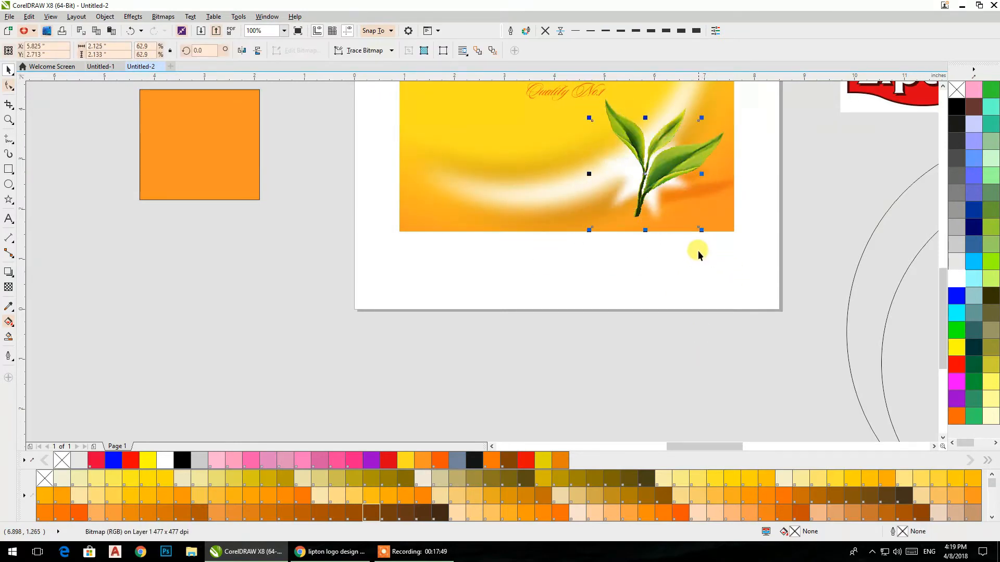
{"action": "left_click", "coordinate": [702, 277]}
Step: Try to PowerClip the tea leaves inside the pack's gradient rectangle, and undo it
{"action": "left_click", "coordinate": [655, 213]}
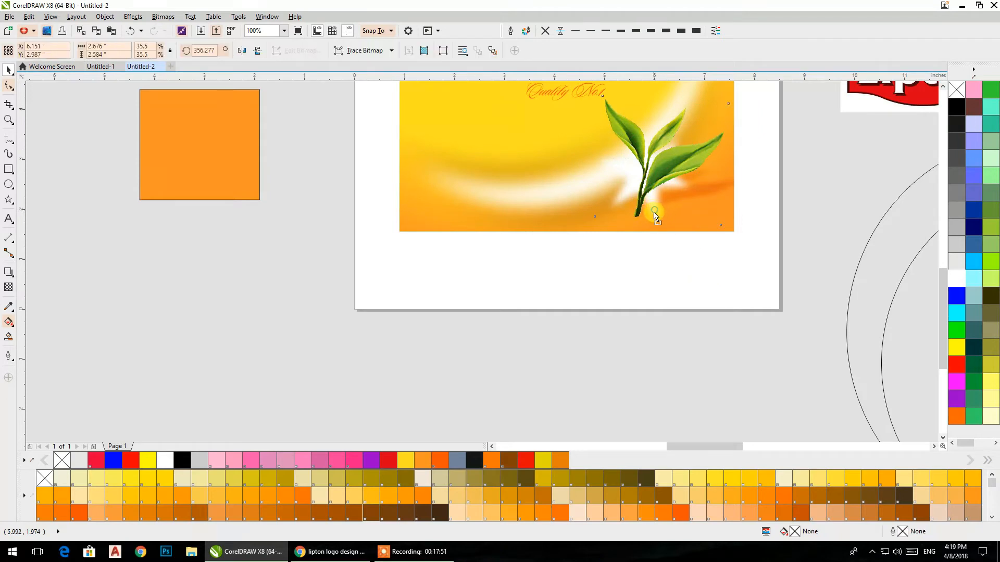
{"action": "left_click_drag", "start_coordinate": [653, 214], "coordinate": [644, 178]}
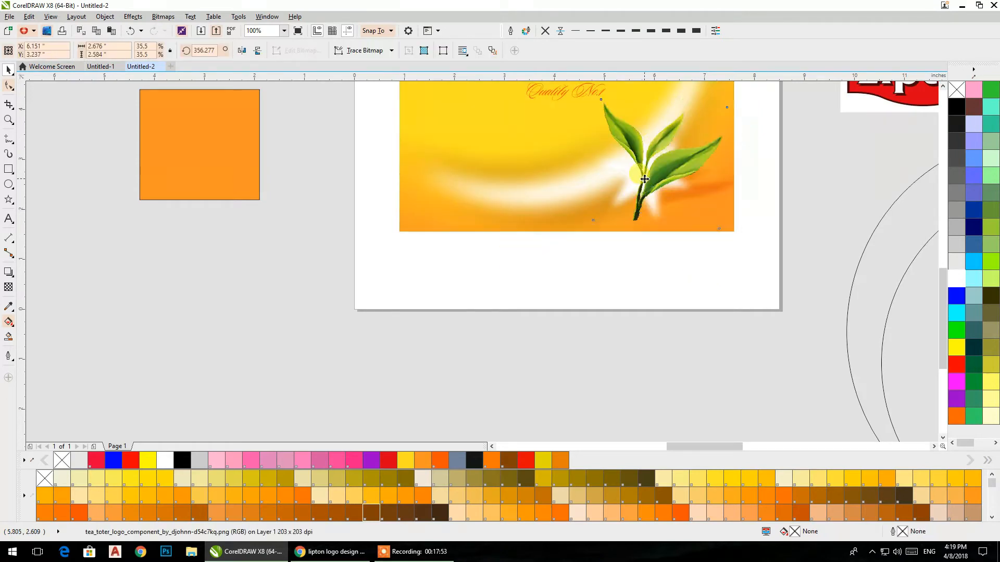
{"action": "right_click", "coordinate": [623, 166]}
{"action": "left_click", "coordinate": [666, 173]}
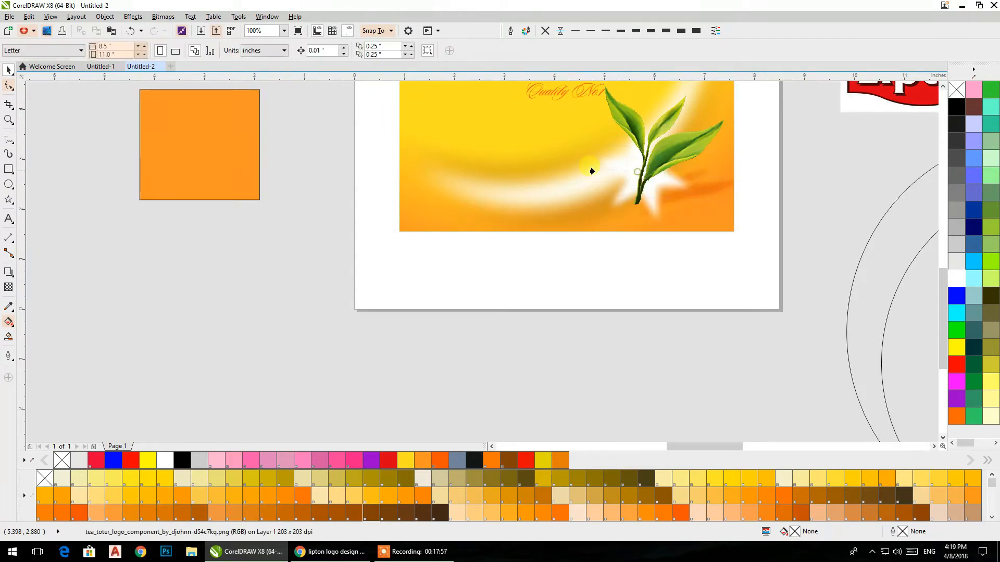
{"action": "left_click", "coordinate": [548, 167]}
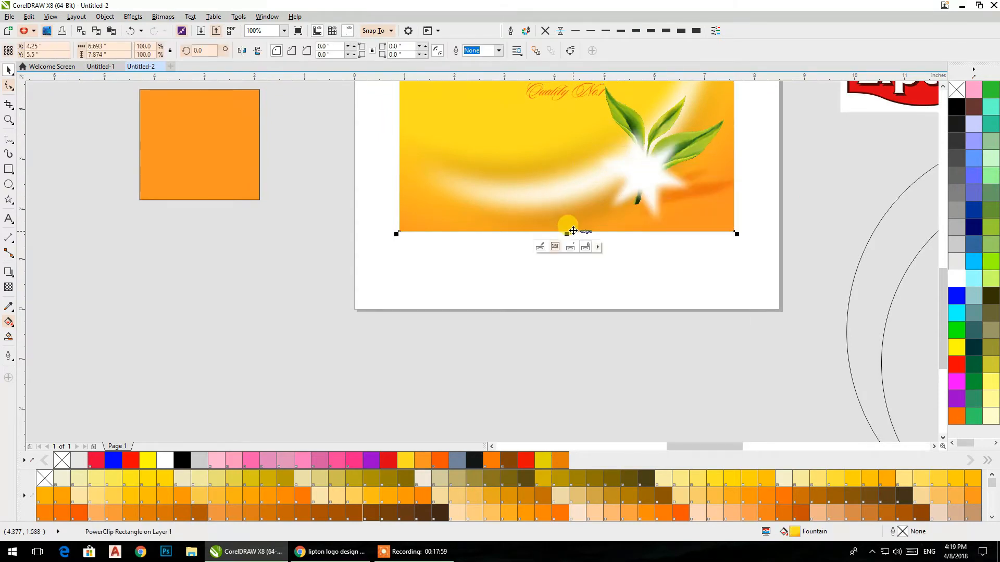
{"action": "key", "text": "ctrl+z"}
Step: Move the tea leaves aside and PowerClip the blurred star inside the pack's gradient rectangle
{"action": "left_click", "coordinate": [688, 284]}
{"action": "left_click_drag", "start_coordinate": [695, 200], "coordinate": [491, 279]}
{"action": "left_click", "coordinate": [648, 179]}
{"action": "right_click", "coordinate": [649, 179]}
{"action": "left_click", "coordinate": [668, 185]}
{"action": "left_click", "coordinate": [575, 163]}
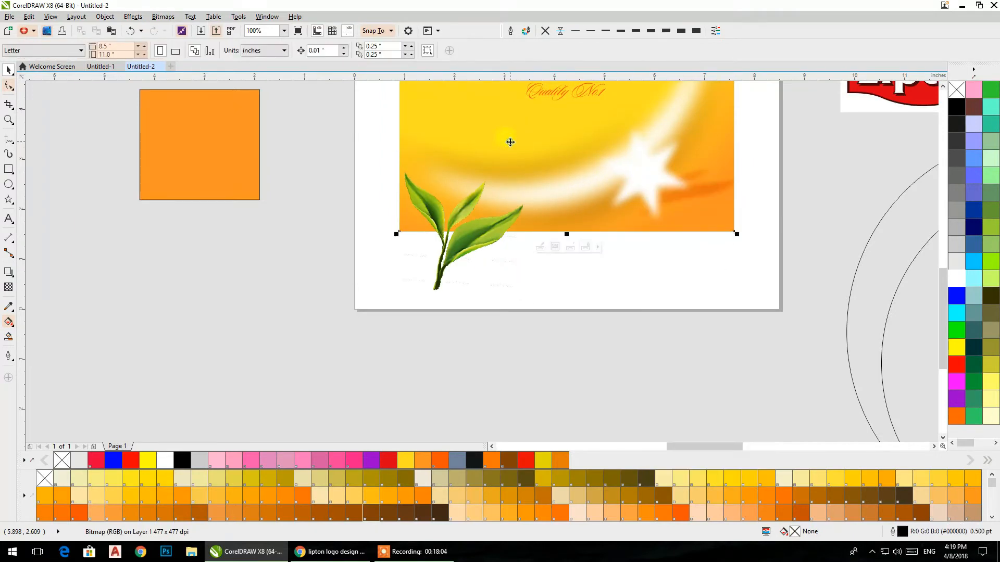
Step: Bring the orange leaf shadow in front of the star within the gradient rectangle's PowerClip contents and finish editing
{"action": "left_click", "coordinate": [510, 219]}
{"action": "left_click", "coordinate": [610, 317]}
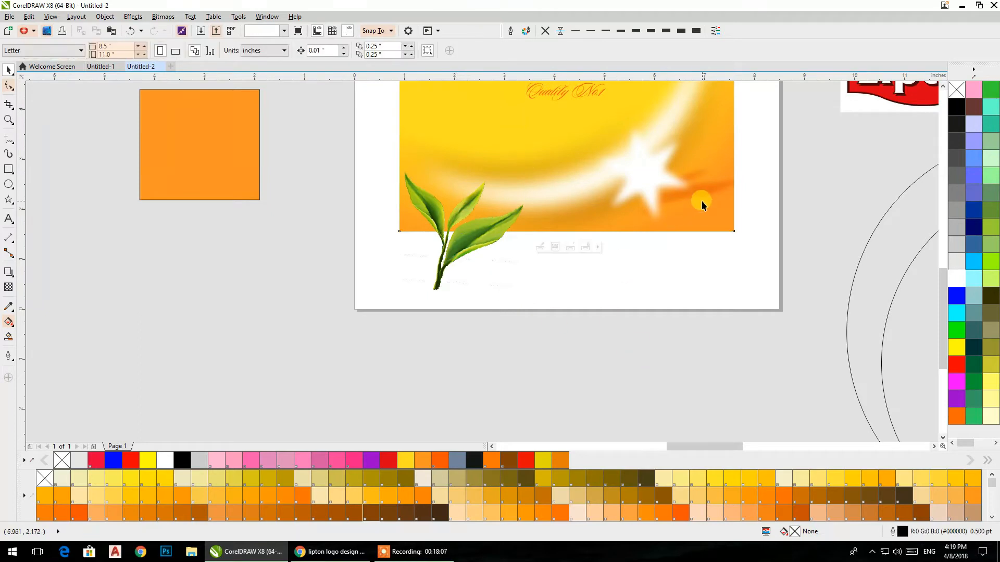
{"action": "double_click", "coordinate": [701, 201]}
{"action": "left_click", "coordinate": [738, 183]}
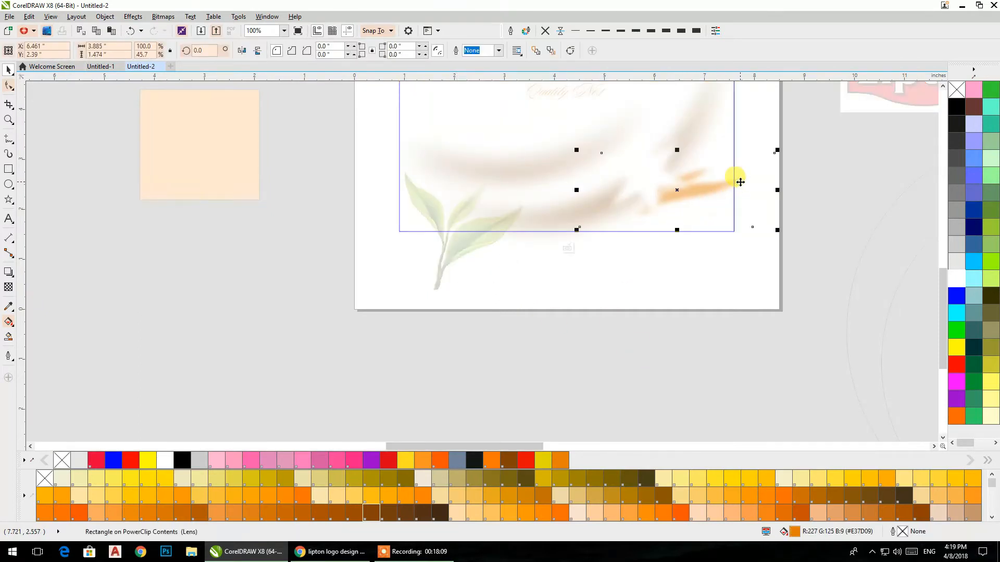
{"action": "left_click", "coordinate": [807, 196]}
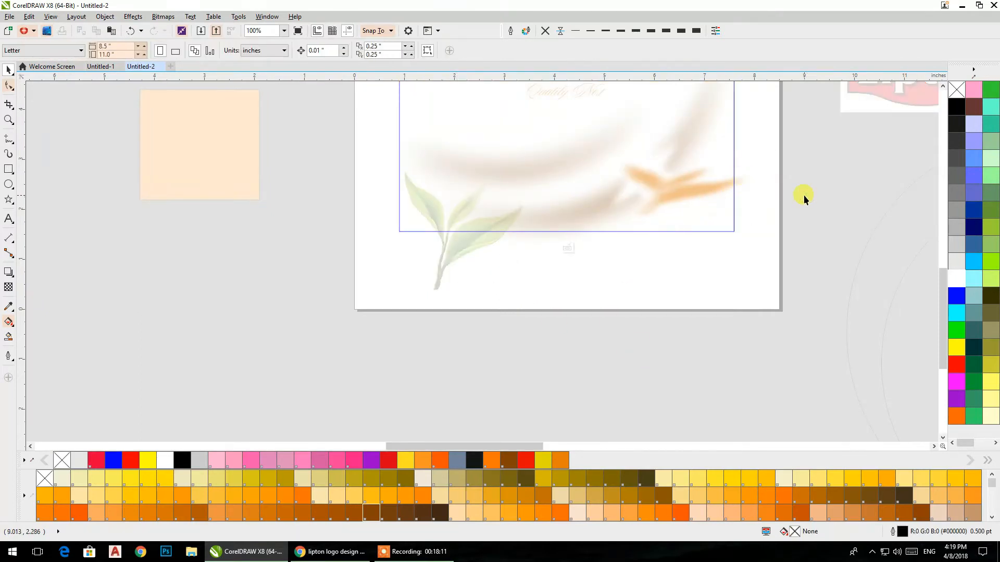
{"action": "left_click", "coordinate": [807, 196], "text": "ctrl"}
Step: Move the tea leaves back over the blurred star and nudge them slightly up and to the right
{"action": "left_click_drag", "start_coordinate": [450, 258], "coordinate": [642, 190]}
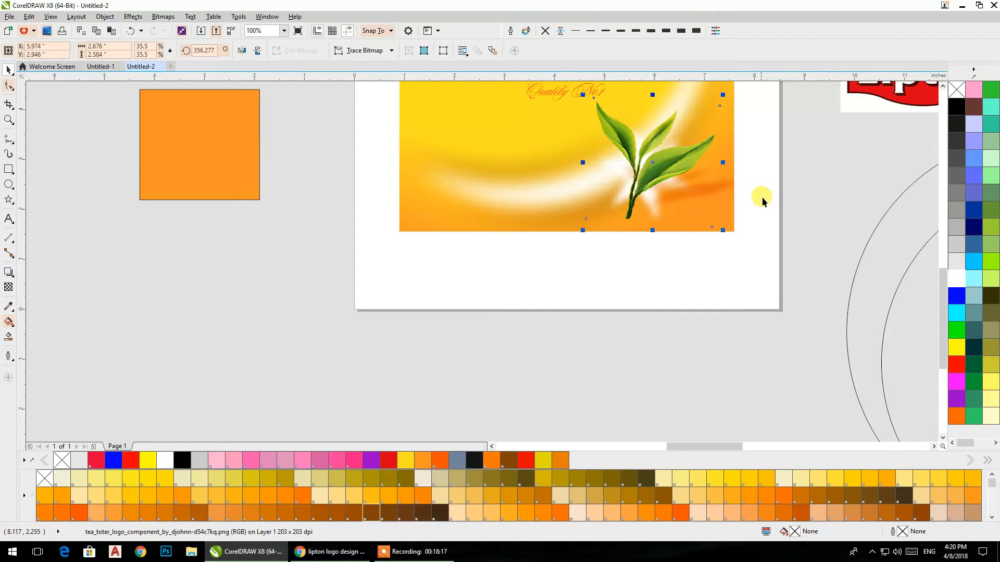
{"action": "key", "text": "ctrl+Up"}
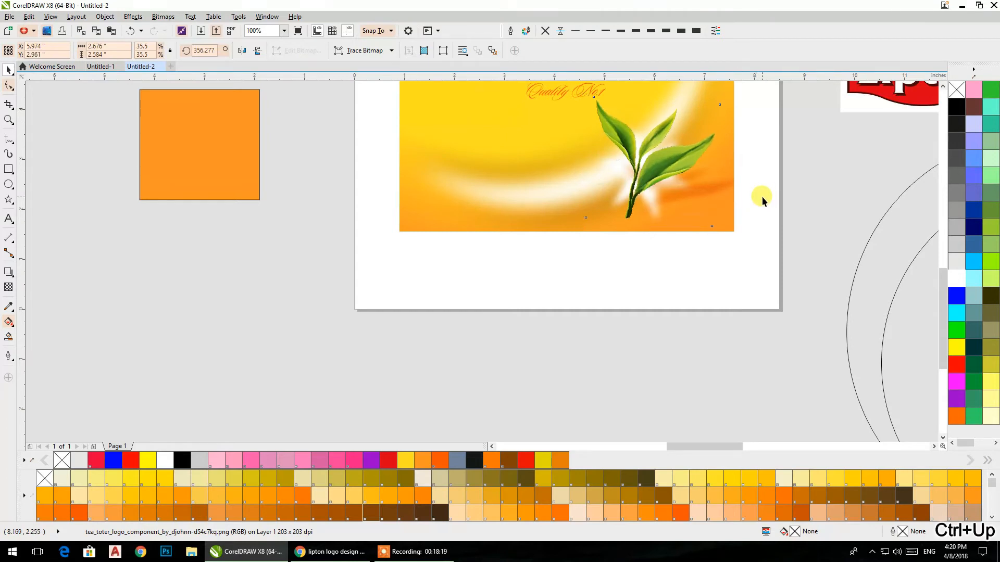
{"action": "key", "text": "ctrl+Right"}
{"action": "key", "text": "ctrl+Right"}
{"action": "key", "text": "ctrl+Right"}
{"action": "key", "text": "ctrl+Right"}
{"action": "key", "text": "ctrl+Right"}
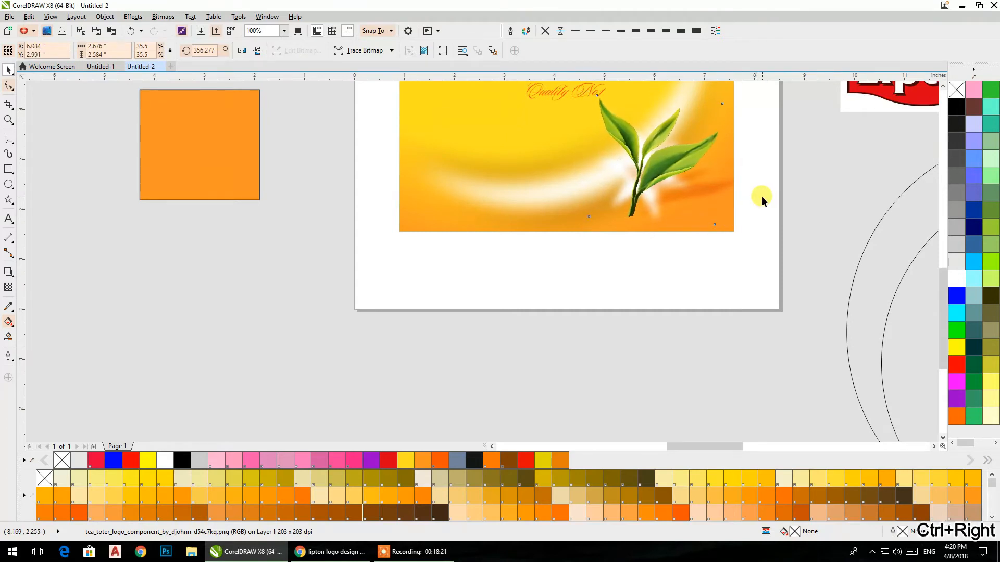
Step: Delete the leftover orange square, the two large circles, the small reference badge and the stray text around the page
{"action": "left_click", "coordinate": [739, 186]}
{"action": "scroll", "coordinate": [673, 243], "scroll_direction": "down", "scroll_amount": 4}
{"action": "left_click_drag", "start_coordinate": [555, 324], "coordinate": [300, 368]}
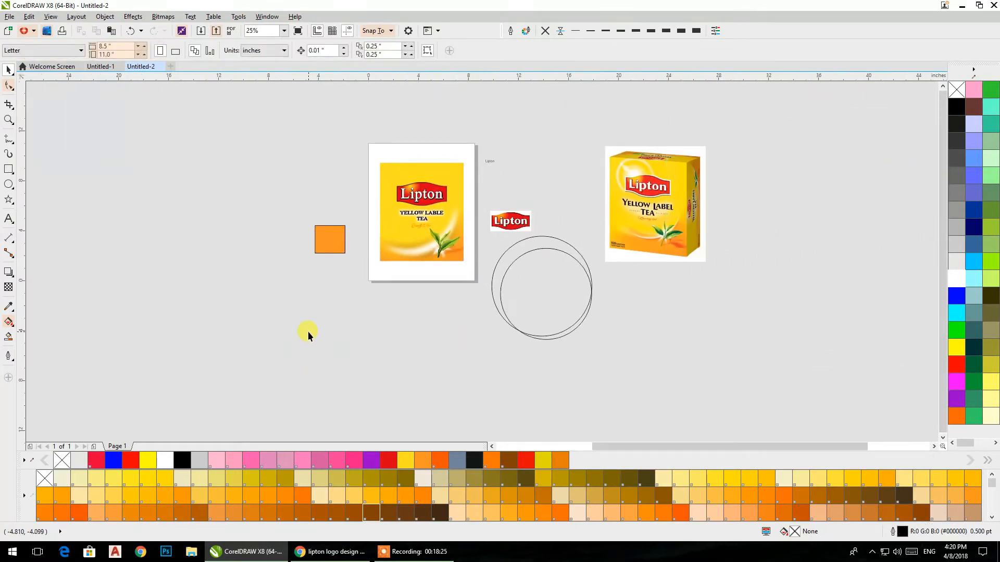
{"action": "left_click_drag", "start_coordinate": [341, 245], "coordinate": [388, 290]}
{"action": "left_click", "coordinate": [614, 332]}
{"action": "key", "text": "Delete"}
{"action": "left_click", "coordinate": [589, 312]}
{"action": "key", "text": "Delete"}
{"action": "left_click", "coordinate": [566, 267]}
{"action": "key", "text": "Delete"}
{"action": "left_click", "coordinate": [390, 283]}
{"action": "key", "text": "Delete"}
{"action": "left_click", "coordinate": [536, 205]}
{"action": "key", "text": "Delete"}
{"action": "left_click_drag", "start_coordinate": [468, 296], "coordinate": [489, 302]}
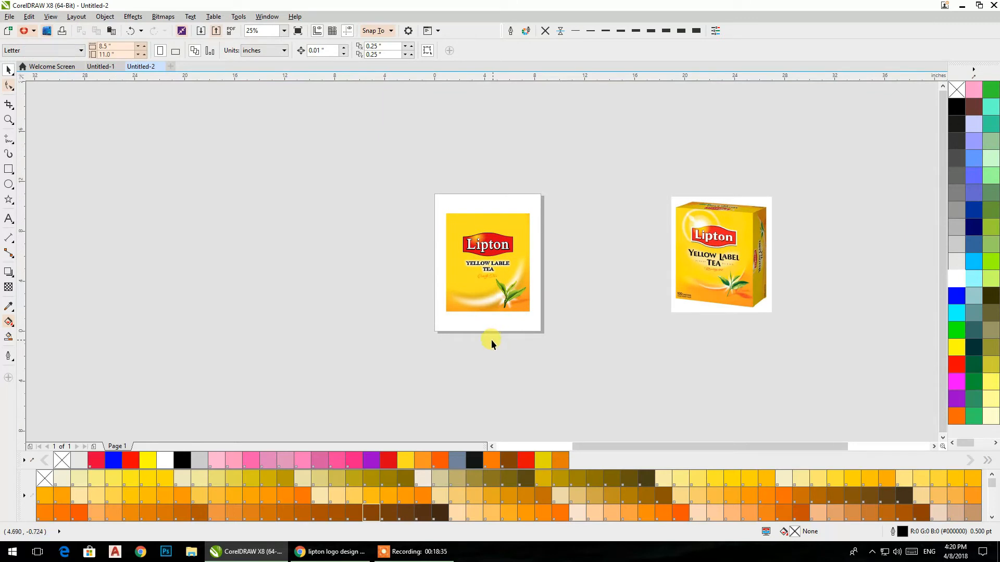
Step: Draw a circle about 1.52 in across beside the page, fill it white and remove its outline
{"action": "scroll", "coordinate": [471, 246], "scroll_direction": "up", "scroll_amount": 1}
{"action": "scroll", "coordinate": [462, 233], "scroll_direction": "up", "scroll_amount": 1}
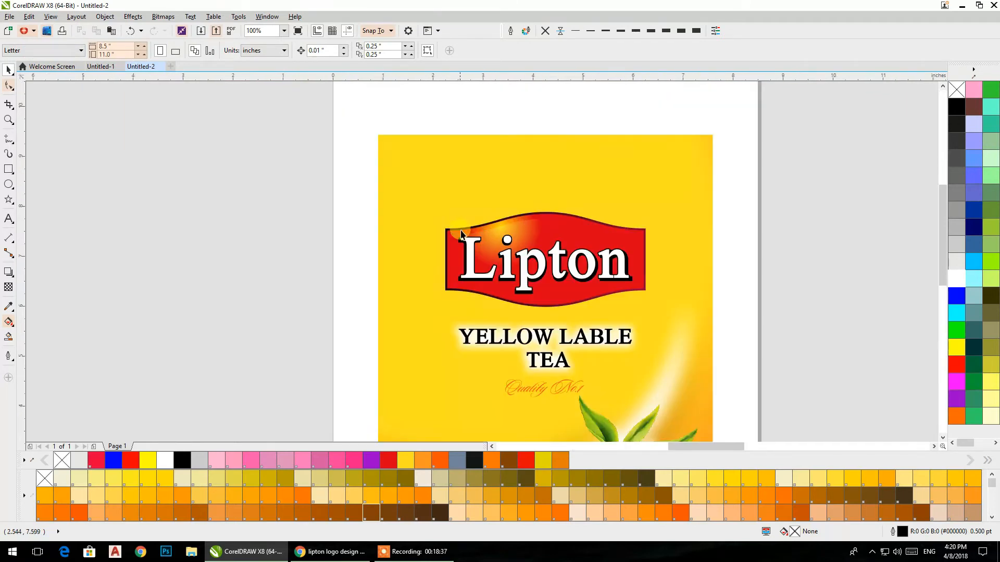
{"action": "left_click", "coordinate": [8, 185]}
{"action": "left_click_drag", "start_coordinate": [357, 220], "coordinate": [103, 209]}
{"action": "left_click_drag", "start_coordinate": [635, 202], "coordinate": [701, 278]}
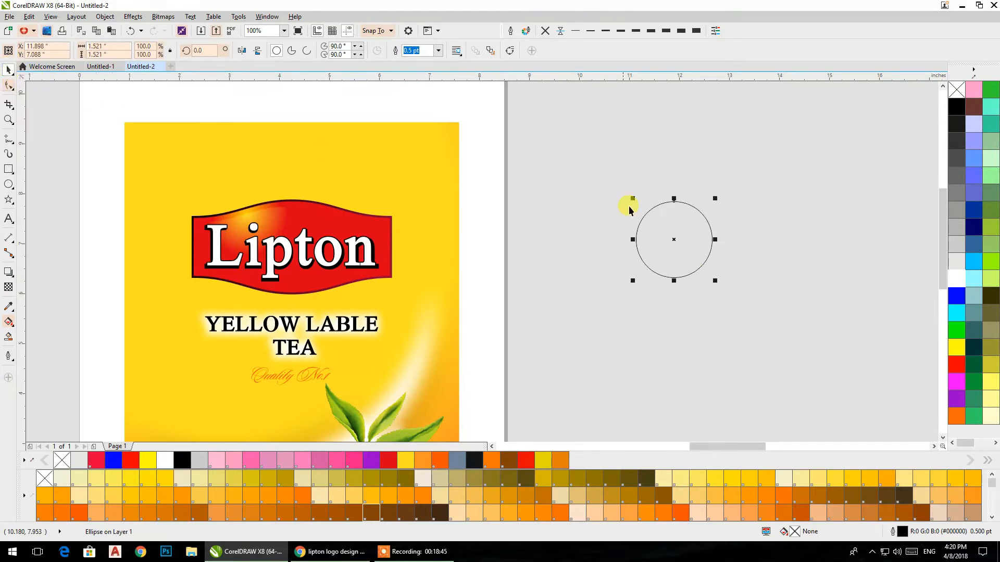
{"action": "left_click", "coordinate": [957, 279]}
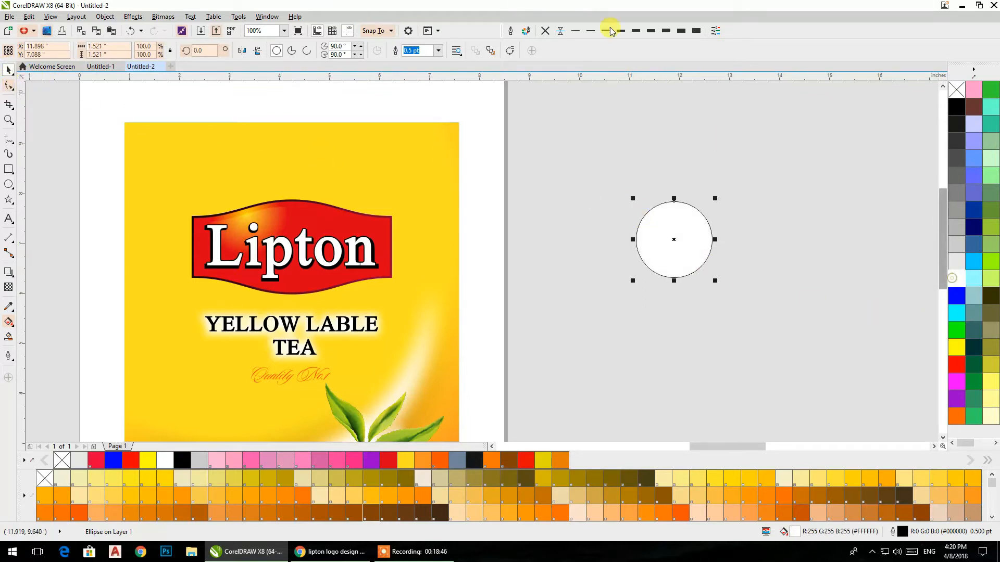
{"action": "left_click", "coordinate": [547, 33]}
Step: Convert the white circle to a 300 dpi RGB bitmap with anti-aliasing and a transparent background
{"action": "left_click", "coordinate": [159, 17]}
{"action": "left_click", "coordinate": [168, 27]}
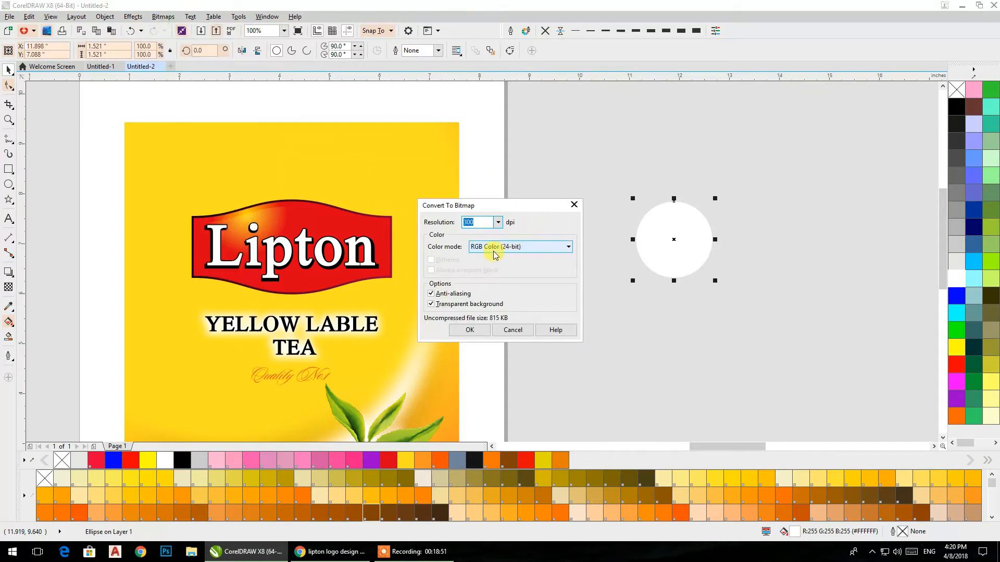
{"action": "left_click", "coordinate": [470, 330]}
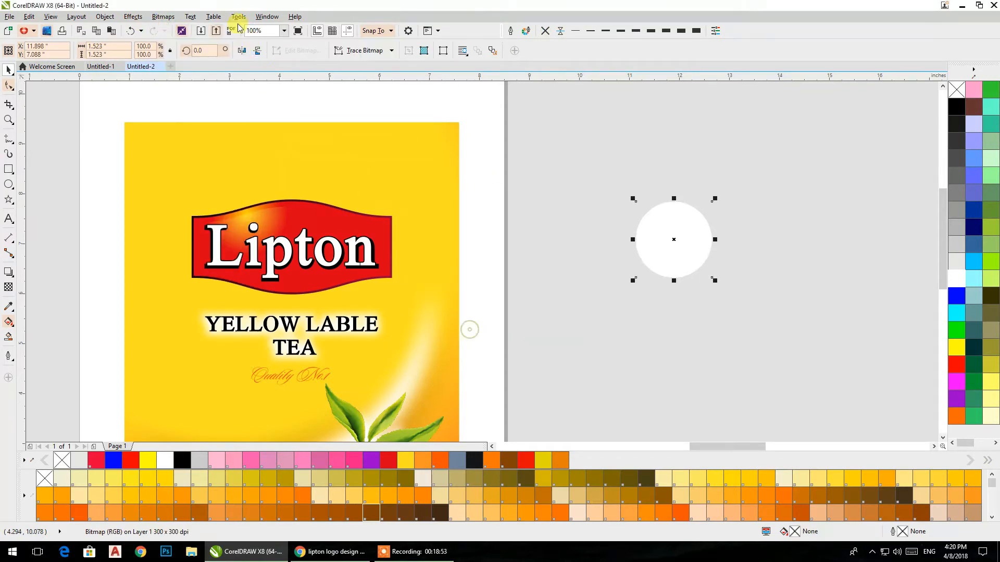
Step: Apply a Gaussian Blur with a 64-pixel radius to the white circle bitmap
{"action": "left_click", "coordinate": [156, 17]}
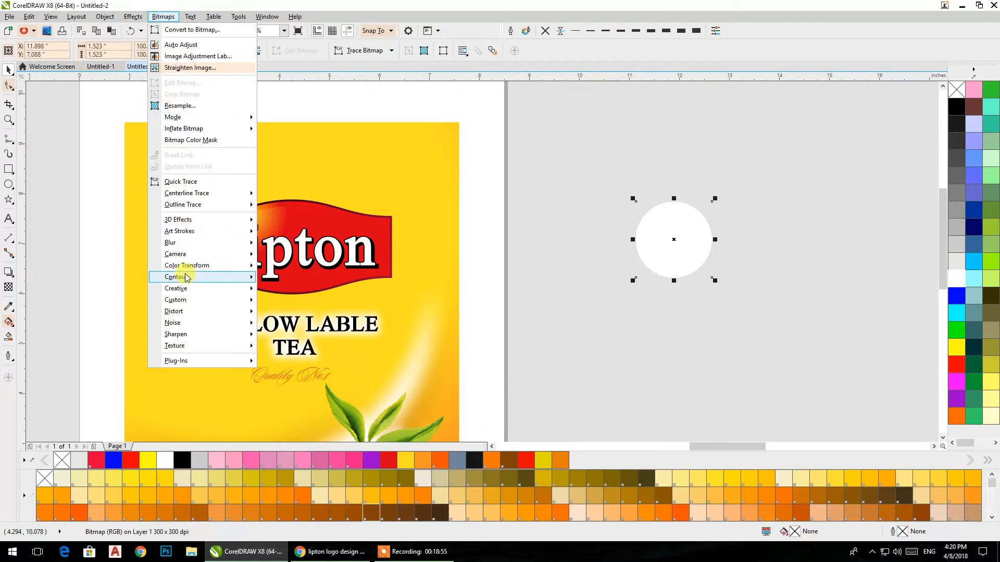
{"action": "mouse_move", "coordinate": [208, 243]}
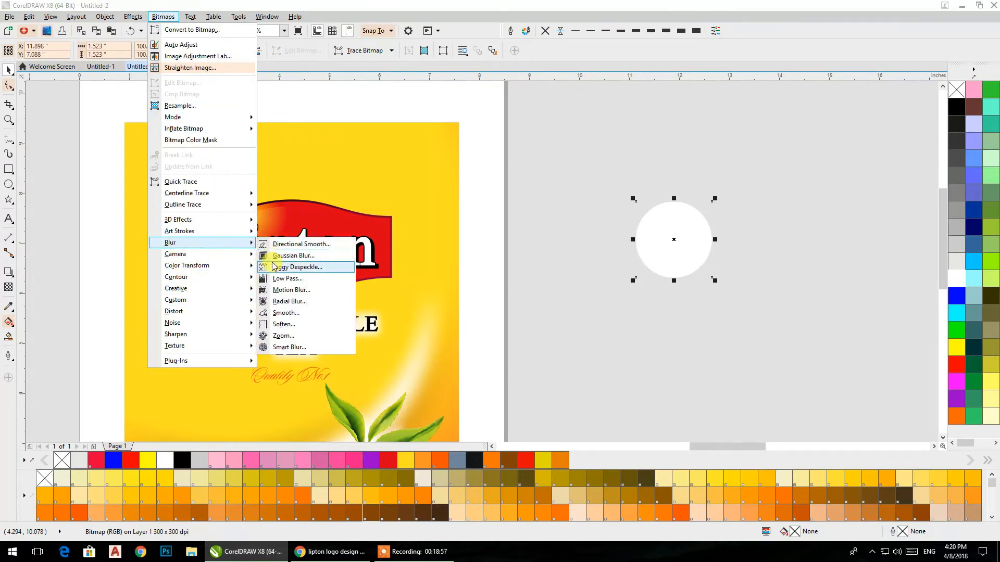
{"action": "left_click", "coordinate": [273, 255]}
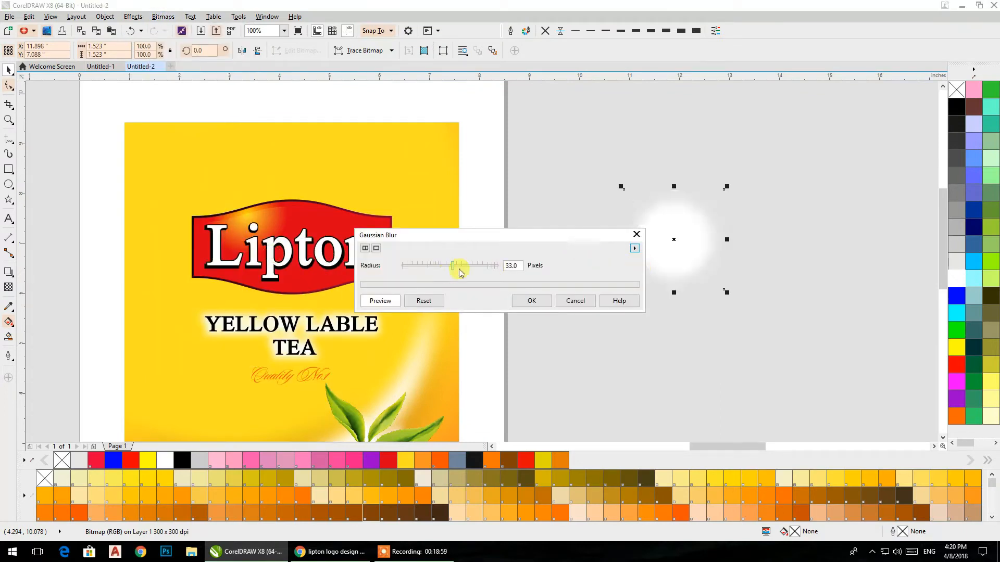
{"action": "mouse_move", "coordinate": [451, 269]}
{"action": "left_mouse_down"}
{"action": "mouse_move", "coordinate": [442, 270]}
{"action": "mouse_move", "coordinate": [468, 270]}
{"action": "left_mouse_up"}
{"action": "left_click", "coordinate": [380, 301]}
{"action": "left_click", "coordinate": [532, 302]}
Step: Shrink the blurred white glow to about 2.42 in and place it over the upper-left edge of the Lipton badge
{"action": "scroll", "coordinate": [592, 137], "scroll_direction": "down", "scroll_amount": 3}
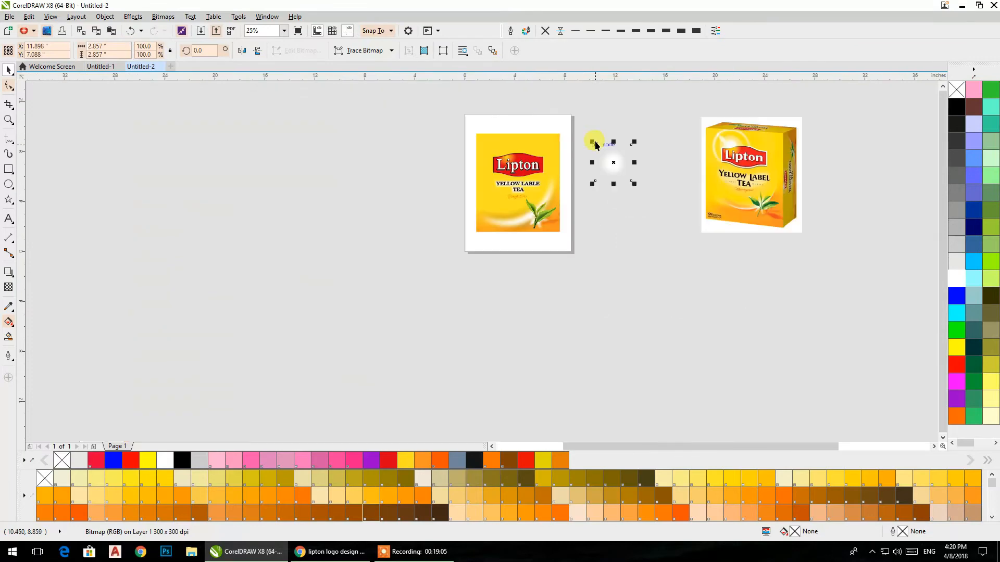
{"action": "scroll", "coordinate": [585, 193], "scroll_direction": "up", "scroll_amount": 3}
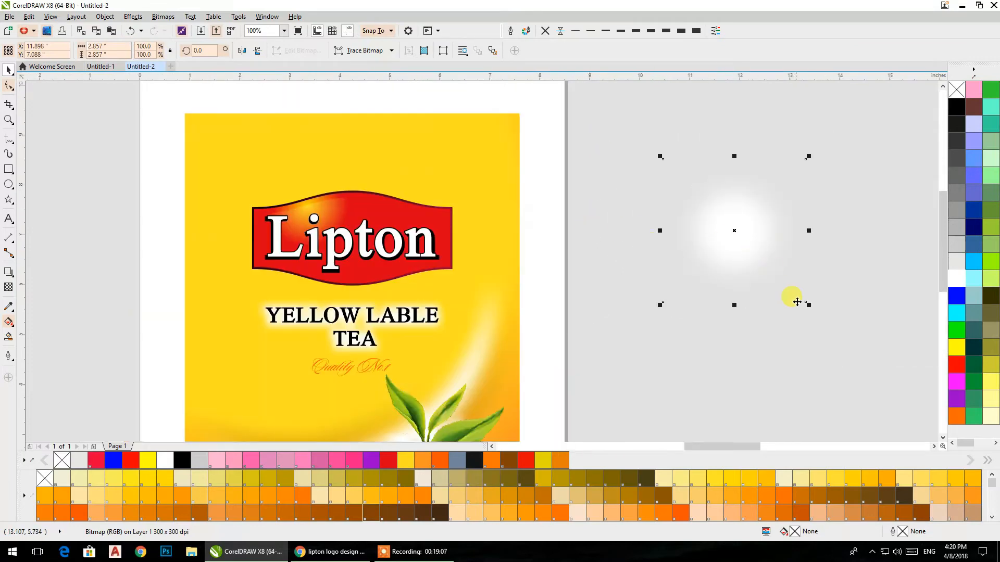
{"action": "left_click_drag", "start_coordinate": [808, 306], "coordinate": [783, 281]}
{"action": "left_click", "coordinate": [730, 218]}
{"action": "left_click_drag", "start_coordinate": [729, 218], "coordinate": [312, 206]}
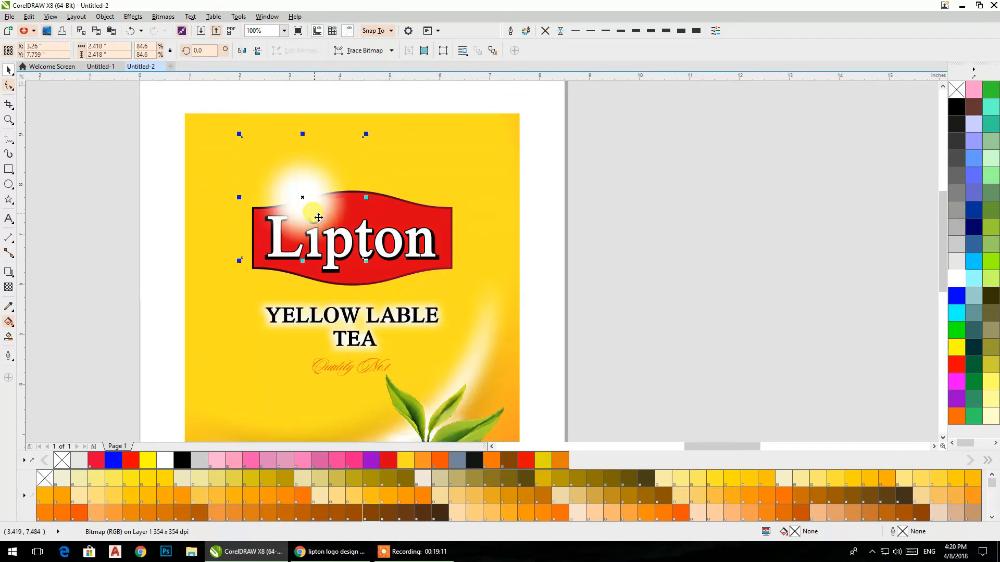
Step: Scale the white glow on the badge down to about 1.55 in, keeping its centre in place
{"action": "left_click_drag", "start_coordinate": [365, 263], "coordinate": [349, 244]}
{"action": "left_click_drag", "start_coordinate": [301, 196], "coordinate": [301, 197]}
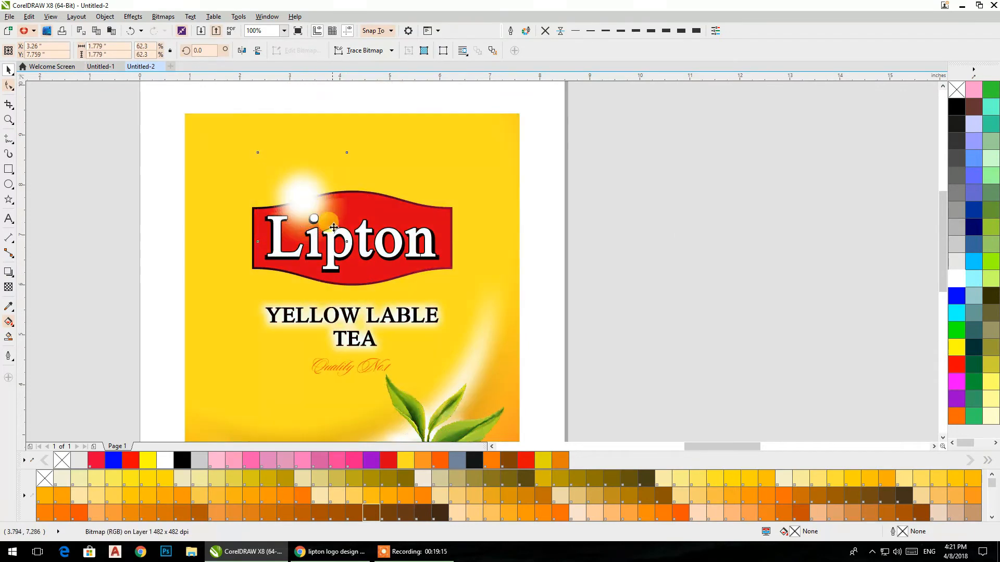
{"action": "left_click_drag", "start_coordinate": [354, 258], "coordinate": [352, 181]}
{"action": "scroll", "coordinate": [591, 214], "scroll_direction": "down", "scroll_amount": 1}
{"action": "scroll", "coordinate": [440, 206], "scroll_direction": "up", "scroll_amount": 2}
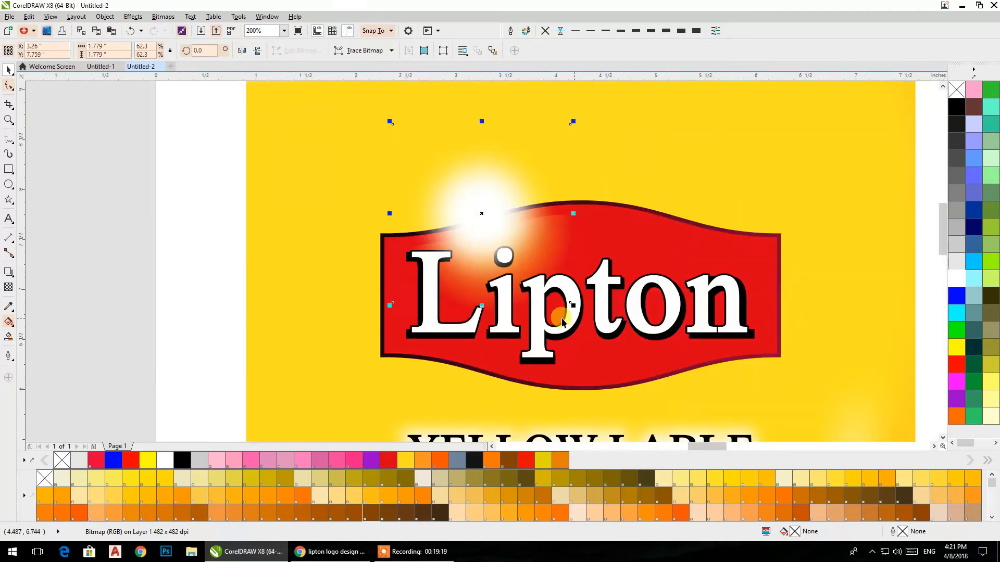
{"action": "left_click_drag", "start_coordinate": [574, 305], "coordinate": [565, 296]}
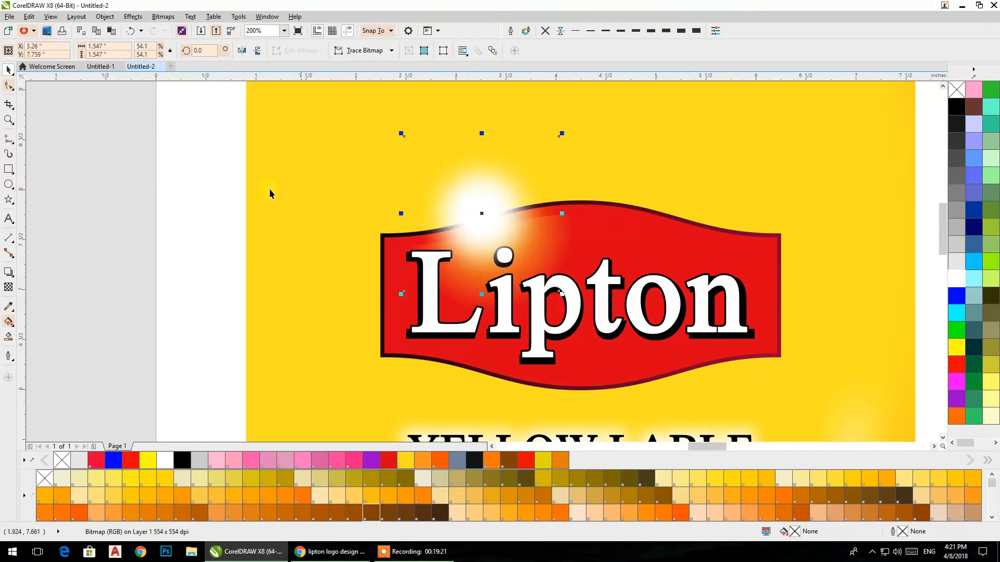
Step: Draw a circle about 2.26 in across left of the badge and add a concentric copy about 2.0 in across
{"action": "left_click", "coordinate": [112, 151]}
{"action": "left_click", "coordinate": [12, 183]}
{"action": "left_click_drag", "start_coordinate": [167, 113], "coordinate": [399, 345]}
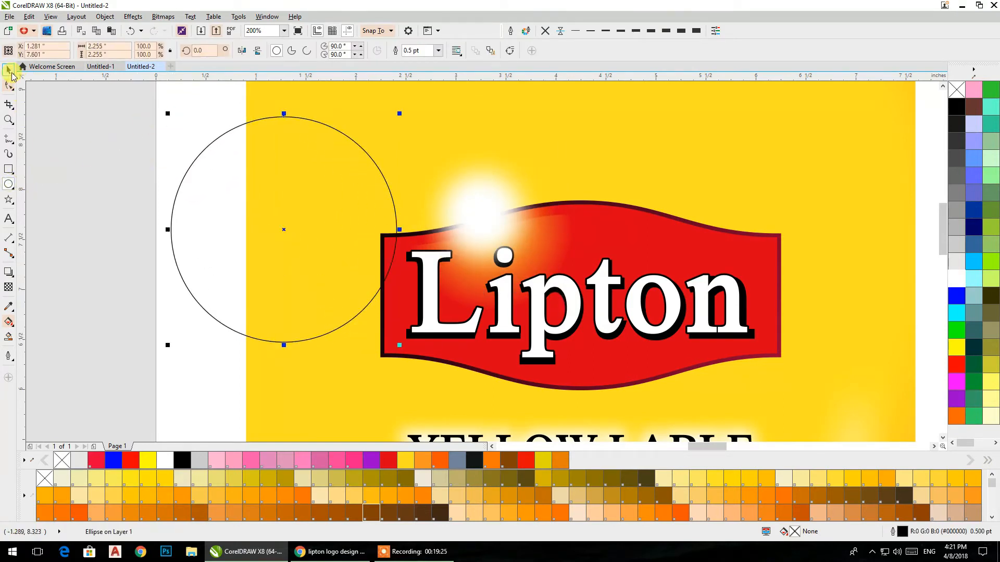
{"action": "left_click_drag", "start_coordinate": [398, 345], "coordinate": [387, 332]}
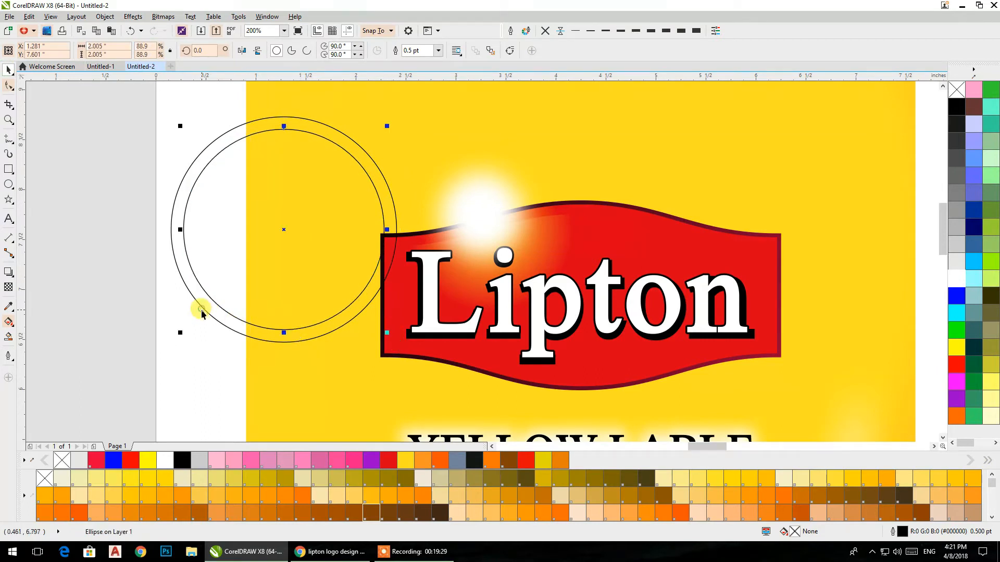
Step: Combine the two concentric circles into a ring, fill it white and remove its outline
{"action": "left_click", "coordinate": [180, 185], "text": "shift"}
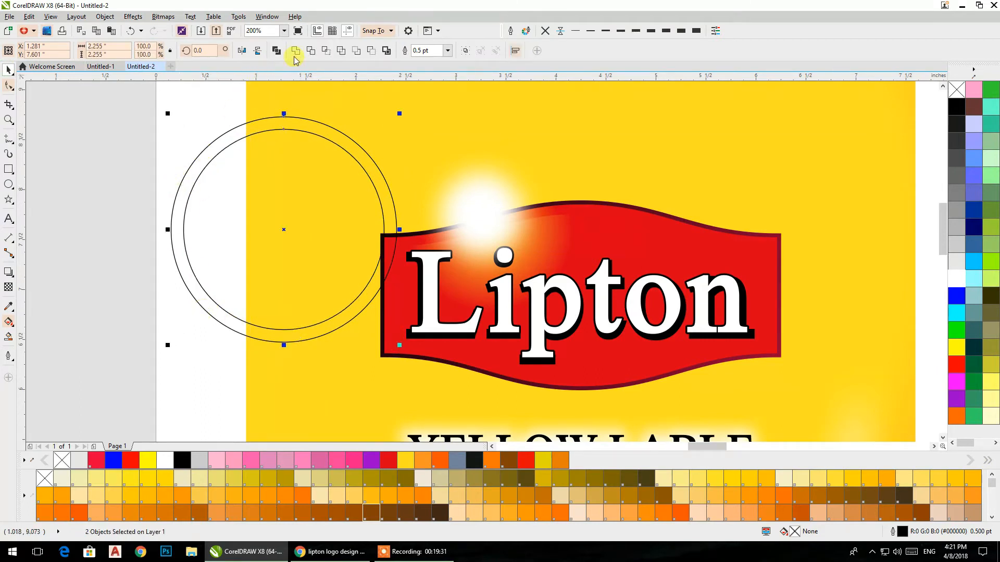
{"action": "left_click", "coordinate": [276, 51]}
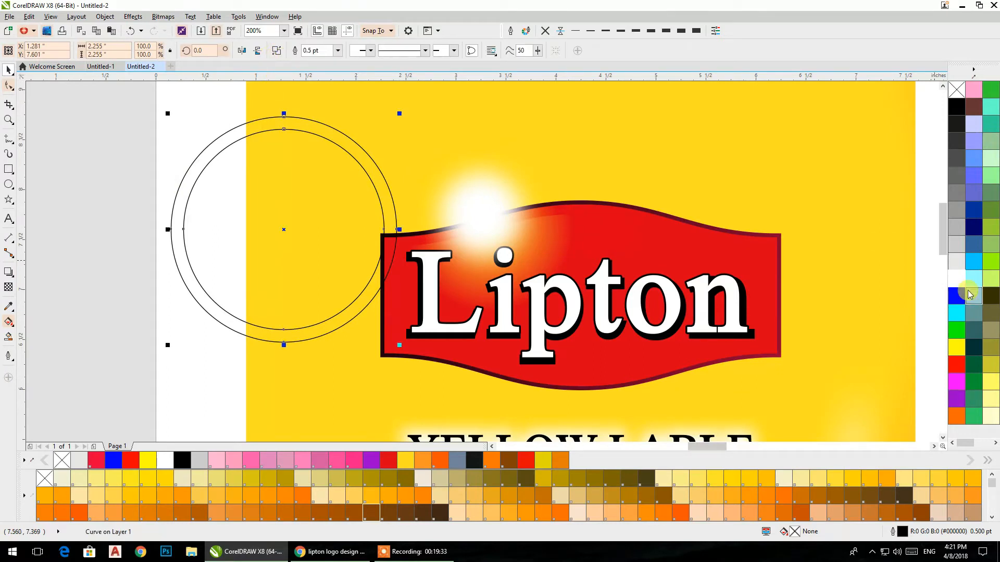
{"action": "left_click", "coordinate": [956, 278]}
{"action": "left_click", "coordinate": [543, 32]}
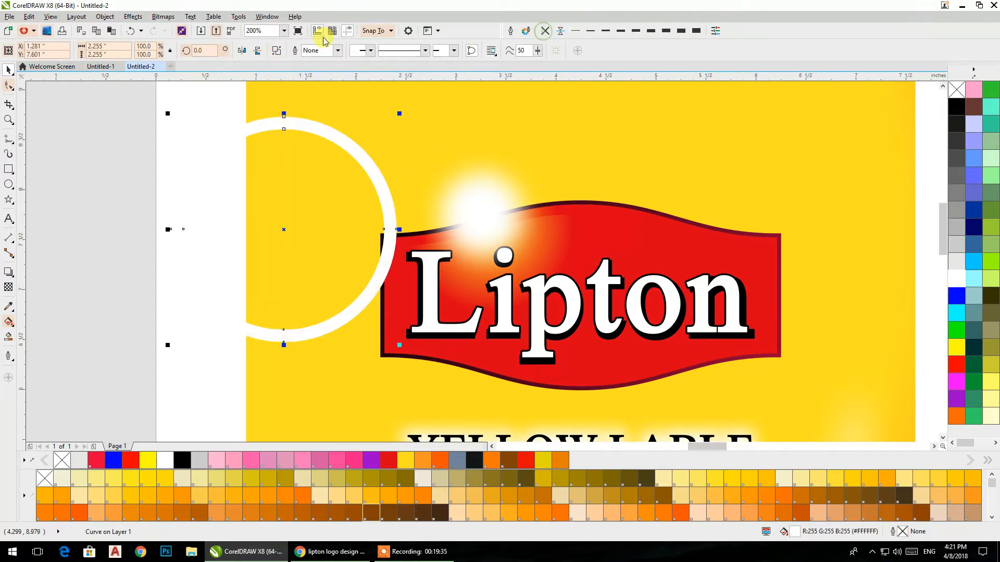
Step: Convert the white ring to a 300 dpi RGB bitmap with a transparent background
{"action": "left_click", "coordinate": [163, 17]}
{"action": "mouse_move", "coordinate": [191, 239]}
{"action": "left_click", "coordinate": [191, 30]}
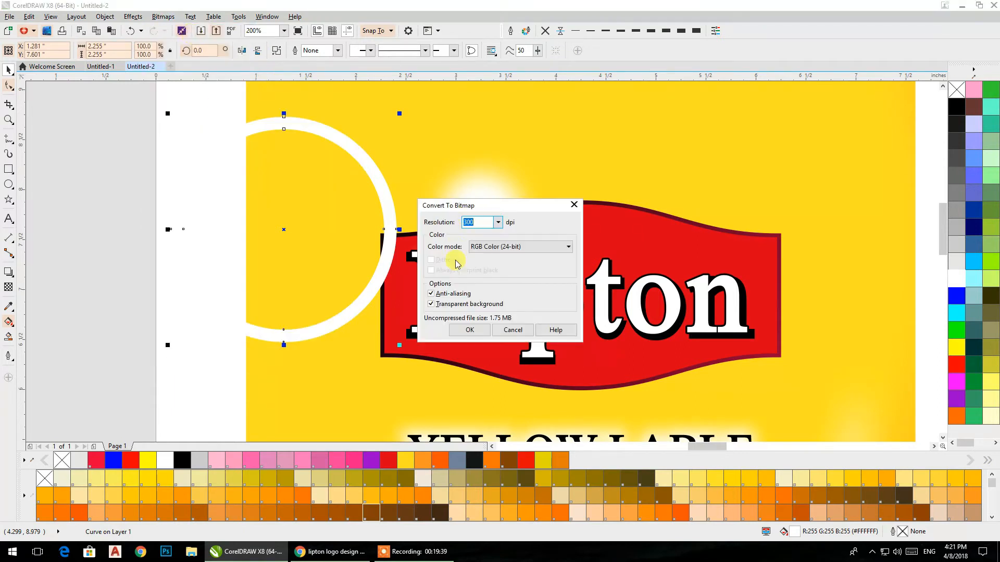
{"action": "left_click", "coordinate": [469, 329]}
Step: Apply a Gaussian Blur with a 29-pixel radius to the white ring bitmap
{"action": "left_click", "coordinate": [163, 17]}
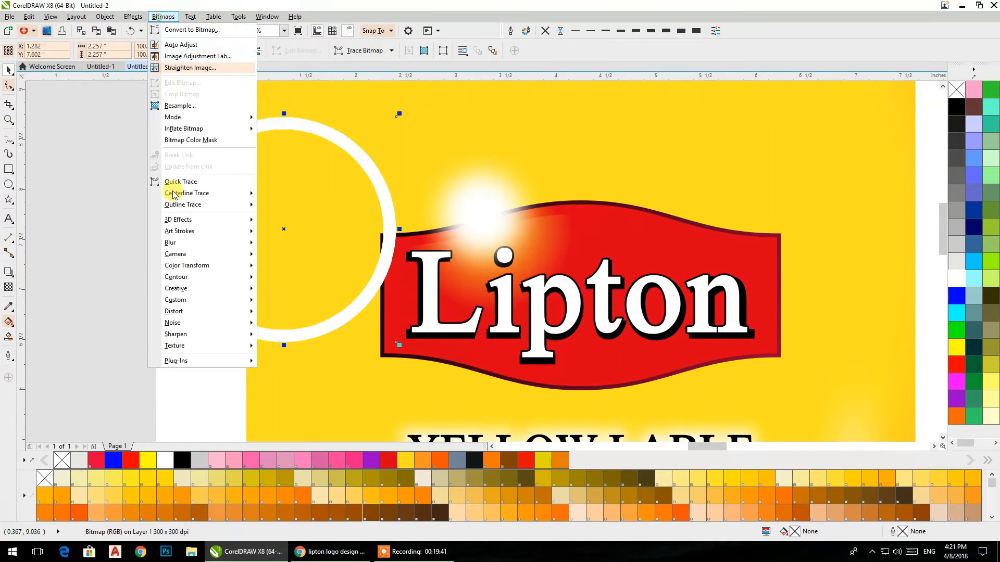
{"action": "mouse_move", "coordinate": [177, 242]}
{"action": "left_click", "coordinate": [297, 253]}
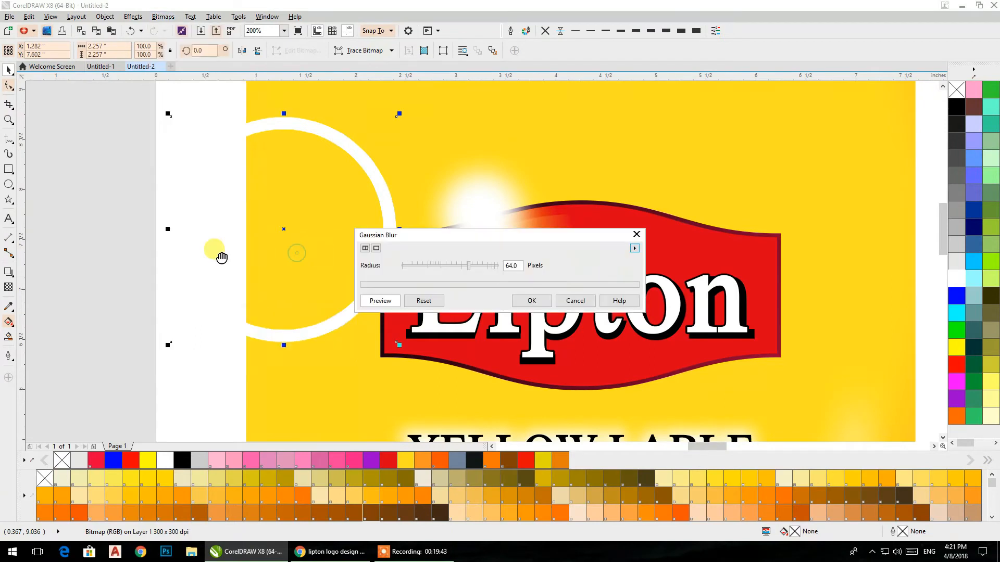
{"action": "left_click", "coordinate": [460, 269]}
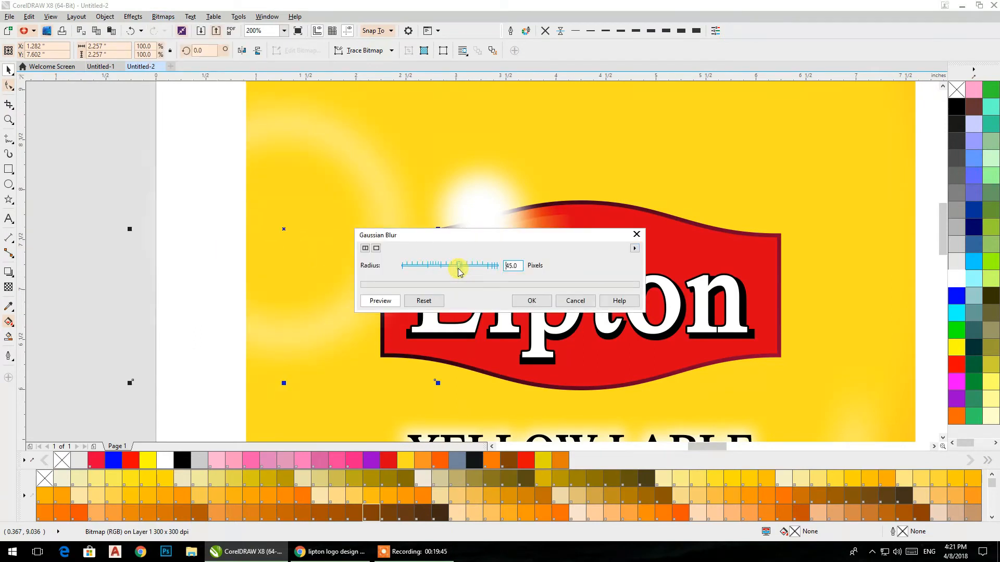
{"action": "left_click", "coordinate": [531, 301]}
Step: Centre the blurred ring on the white glow and send it behind the Lipton badge
{"action": "left_click_drag", "start_coordinate": [287, 228], "coordinate": [461, 213]}
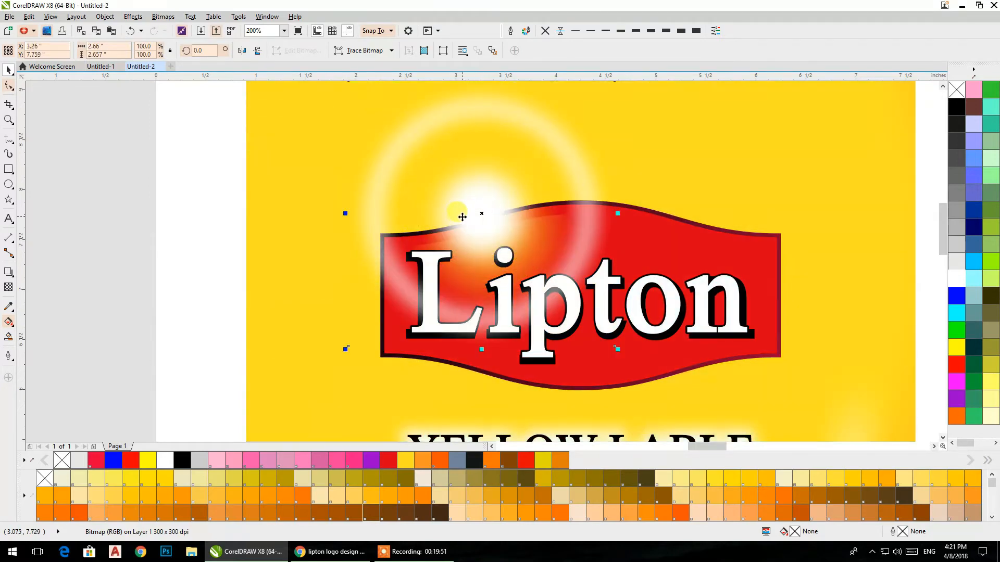
{"action": "scroll", "coordinate": [453, 213], "scroll_direction": "down", "scroll_amount": 3}
{"action": "scroll", "coordinate": [453, 213], "scroll_direction": "up", "scroll_amount": 1}
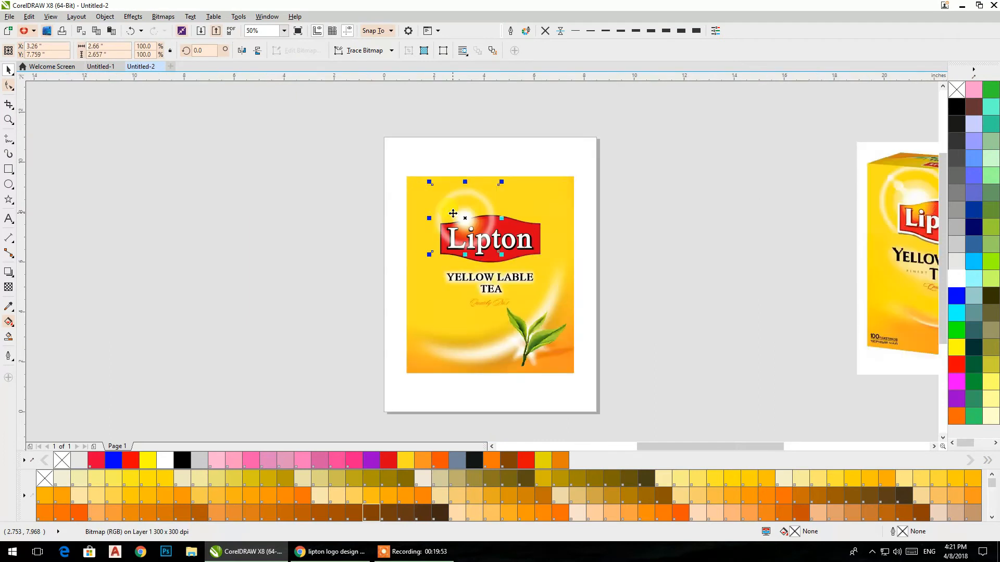
{"action": "scroll", "coordinate": [453, 214], "scroll_direction": "up", "scroll_amount": 1}
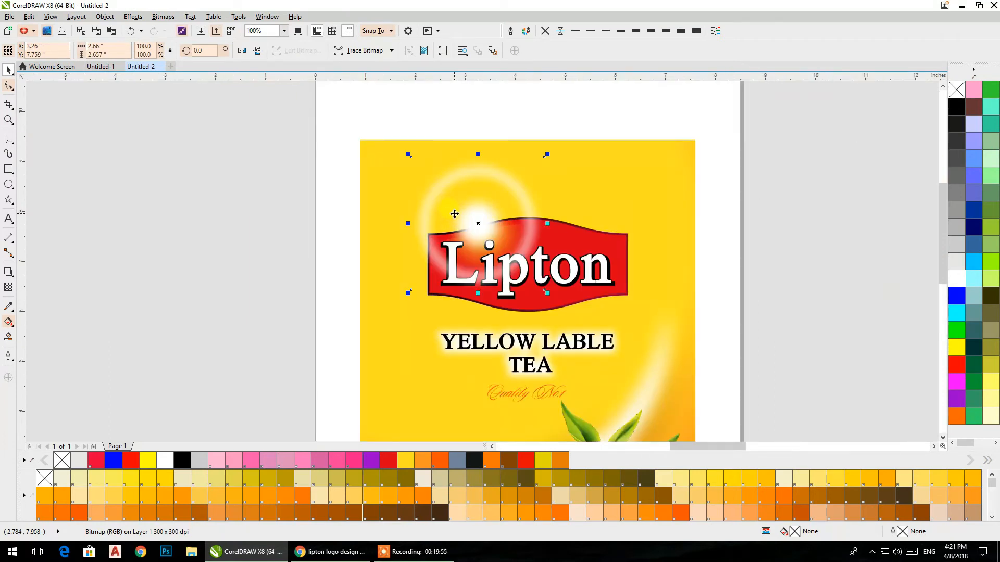
{"action": "key", "text": "ctrl+Page_Up"}
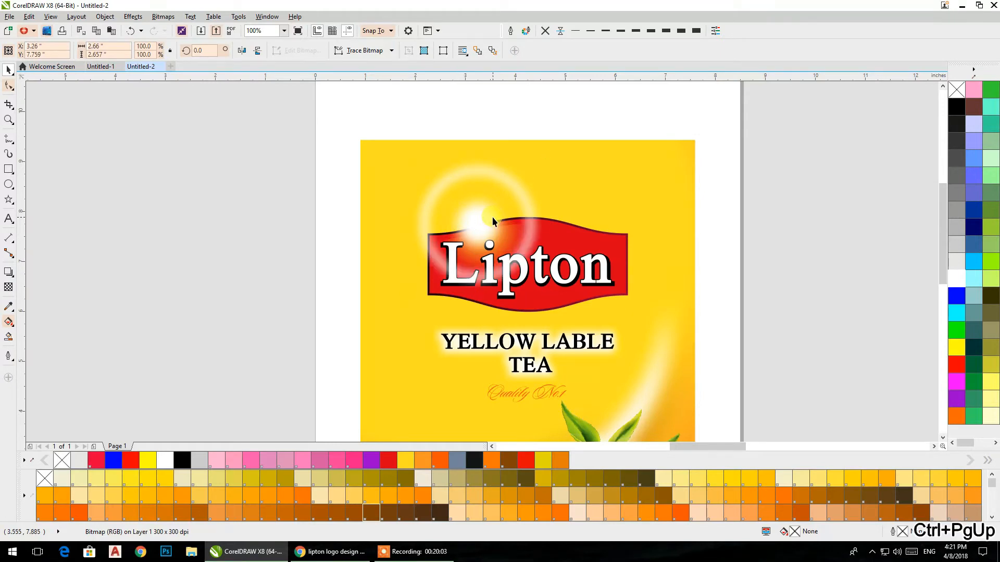
{"action": "key", "text": "ctrl+Page_Down"}
{"action": "left_click", "coordinate": [82, 194]}
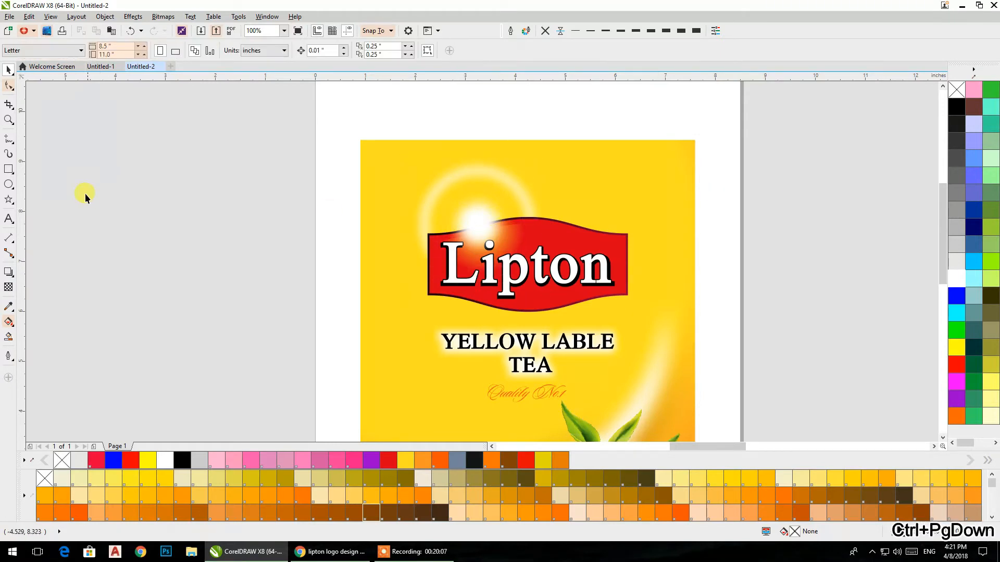
Step: Draw a partly transparent white circle about 0.63 in across left of the page, without an outline
{"action": "key", "text": "F7"}
{"action": "left_click_drag", "start_coordinate": [245, 204], "coordinate": [266, 238]}
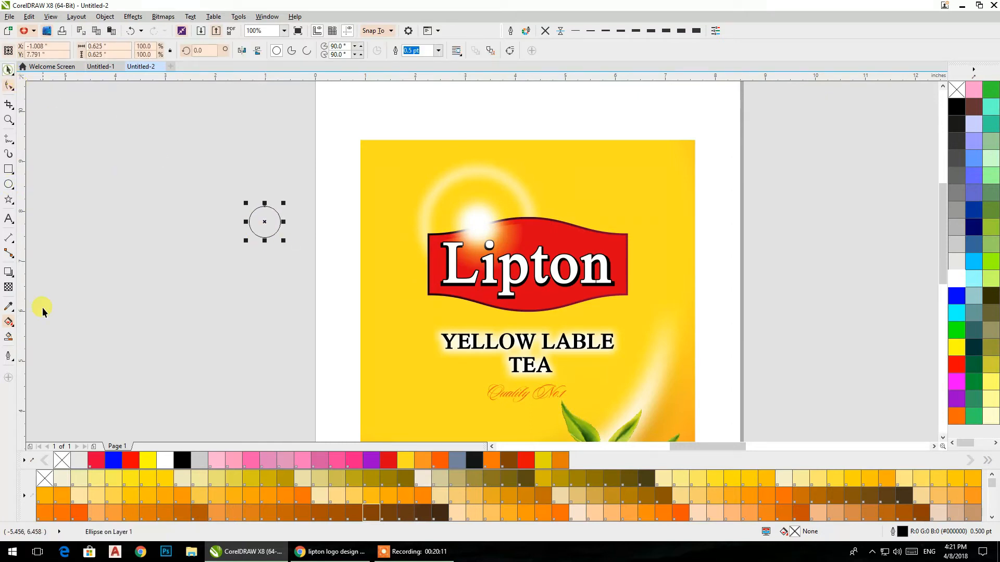
{"action": "left_click", "coordinate": [8, 287]}
{"action": "left_click", "coordinate": [955, 281]}
{"action": "left_click", "coordinate": [545, 31]}
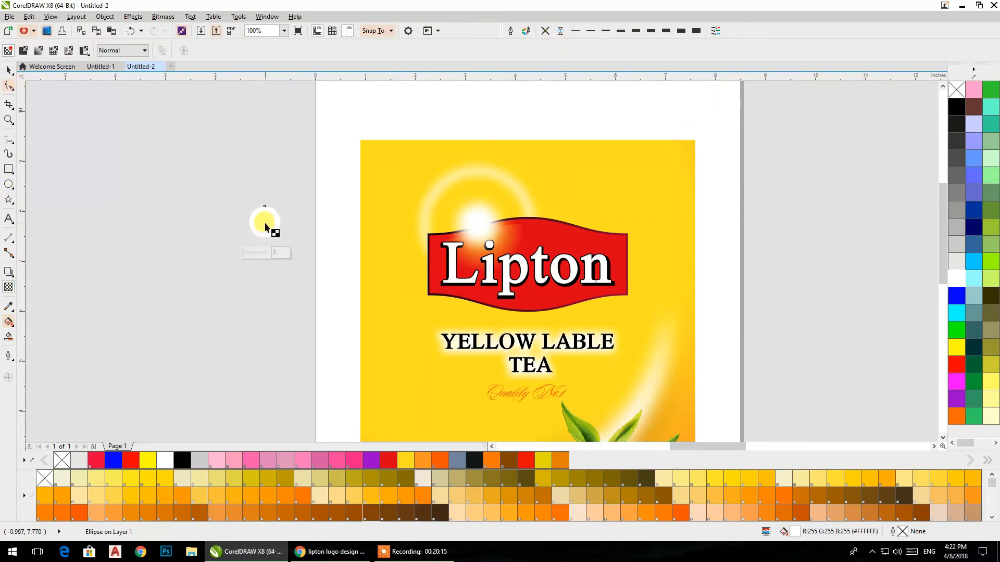
Step: Move the small transparent circle onto the upper-left part of the blurred ring and enlarge it to about 0.76 in
{"action": "left_click", "coordinate": [8, 69]}
{"action": "left_click_drag", "start_coordinate": [264, 222], "coordinate": [451, 202]}
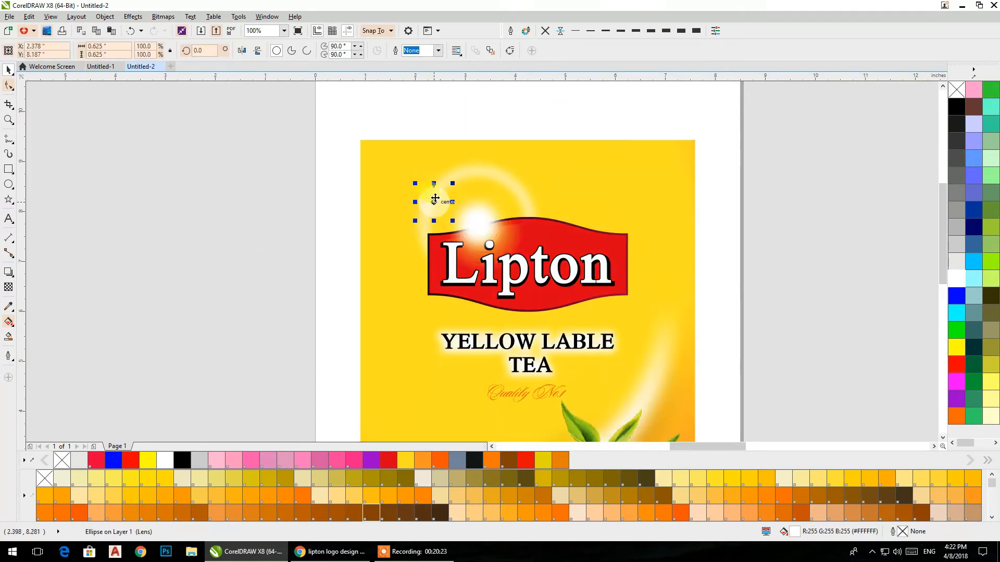
{"action": "scroll", "coordinate": [451, 202], "scroll_direction": "up", "scroll_amount": 2}
{"action": "left_click_drag", "start_coordinate": [462, 239], "coordinate": [474, 248]}
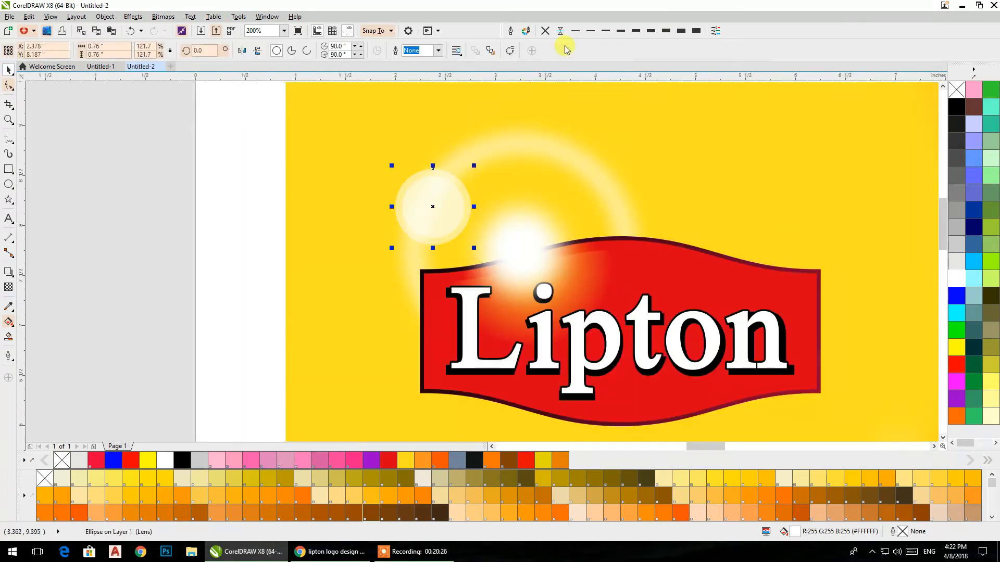
Step: Turn the transparent circle into an unfilled ring with a 3 pt white outline
{"action": "left_click", "coordinate": [650, 33]}
{"action": "left_click", "coordinate": [956, 92]}
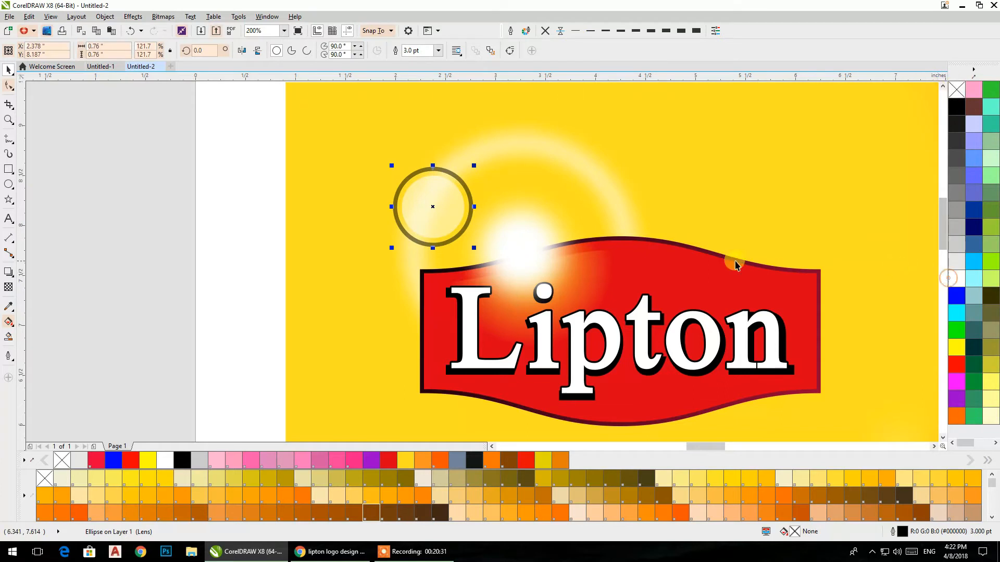
{"action": "right_click", "coordinate": [956, 279]}
Step: Reduce the ring to about 0.48 in and centre a smaller translucent white filled circle inside it
{"action": "left_click_drag", "start_coordinate": [128, 118], "coordinate": [447, 225]}
{"action": "left_click", "coordinate": [125, 196]}
{"action": "mouse_move", "coordinate": [451, 226]}
{"action": "left_mouse_down"}
{"action": "mouse_move", "coordinate": [474, 259]}
{"action": "mouse_move", "coordinate": [460, 243]}
{"action": "left_mouse_up"}
{"action": "left_click", "coordinate": [450, 220]}
{"action": "scroll", "coordinate": [453, 235], "scroll_direction": "up", "scroll_amount": 2}
{"action": "left_click", "coordinate": [456, 229]}
{"action": "left_click", "coordinate": [464, 230], "text": "shift"}
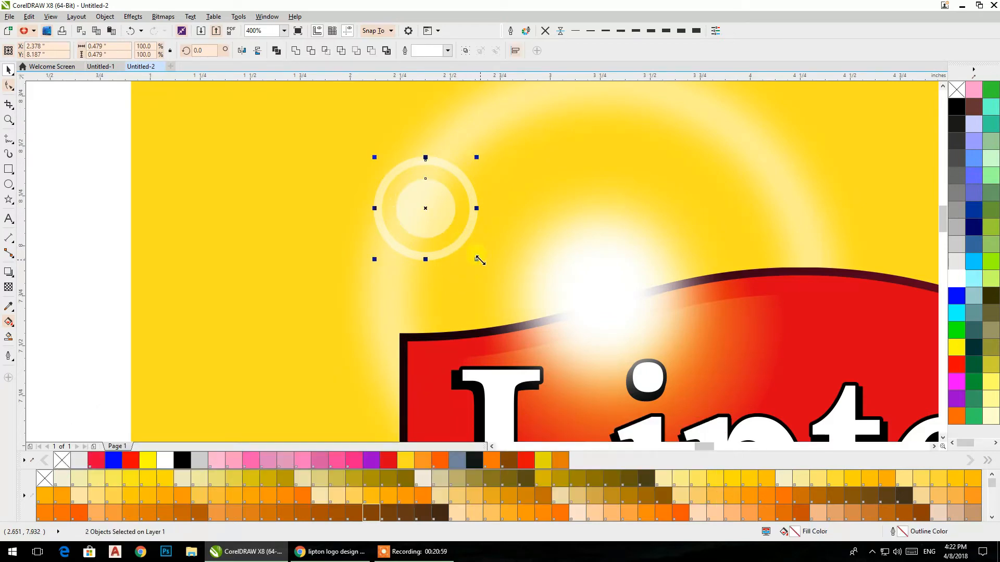
Step: Shrink the ring and inner circle to about 0.39 in and place a copy of the pair diagonally above and left of it
{"action": "left_click_drag", "start_coordinate": [479, 260], "coordinate": [470, 251]}
{"action": "scroll", "coordinate": [346, 146], "scroll_direction": "down", "scroll_amount": 3}
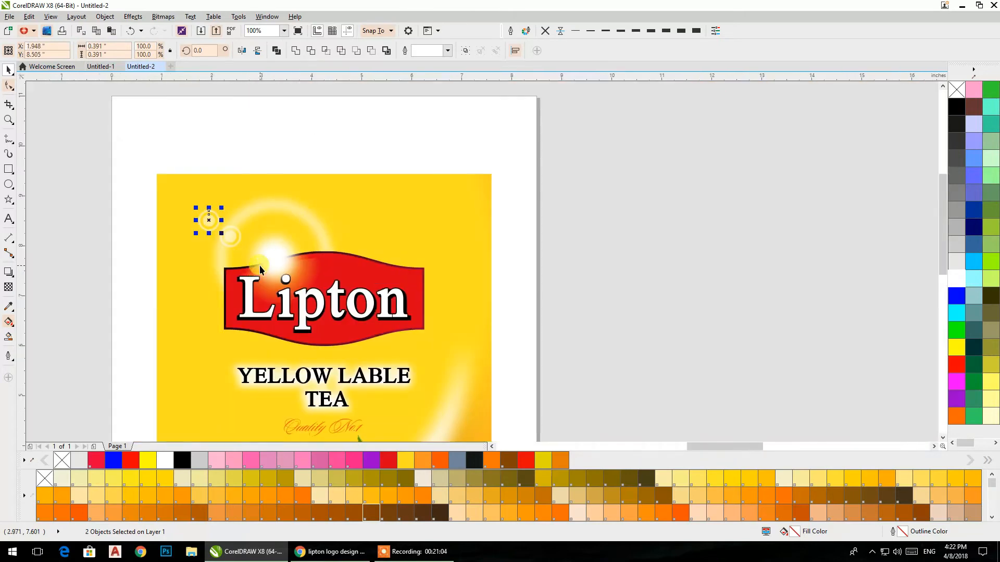
{"action": "scroll", "coordinate": [351, 253], "scroll_direction": "down", "scroll_amount": 3}
{"action": "left_click_drag", "start_coordinate": [576, 279], "coordinate": [475, 279]}
{"action": "scroll", "coordinate": [324, 248], "scroll_direction": "up", "scroll_amount": 3}
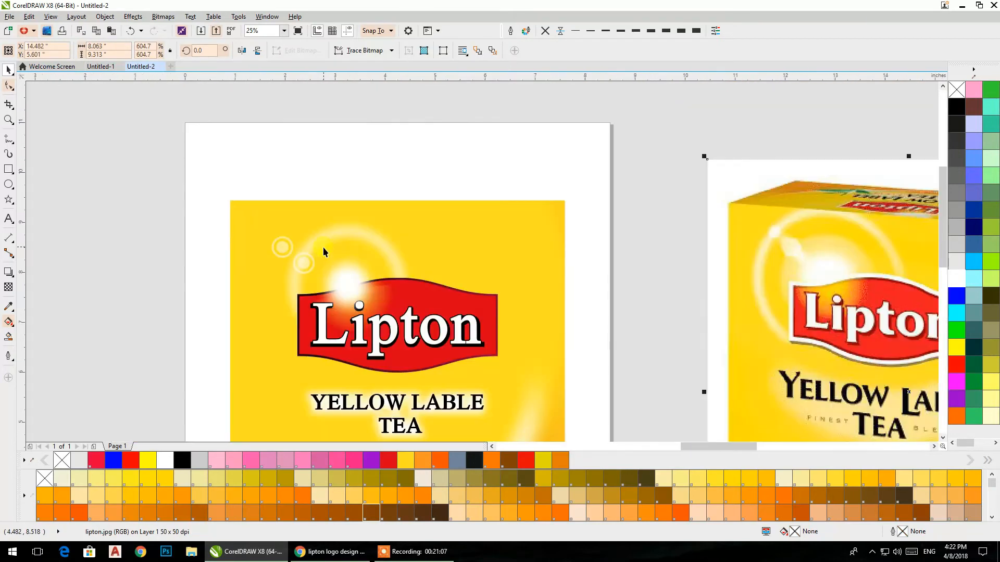
{"action": "scroll", "coordinate": [286, 252], "scroll_direction": "up", "scroll_amount": 1}
{"action": "scroll", "coordinate": [285, 252], "scroll_direction": "down", "scroll_amount": 1}
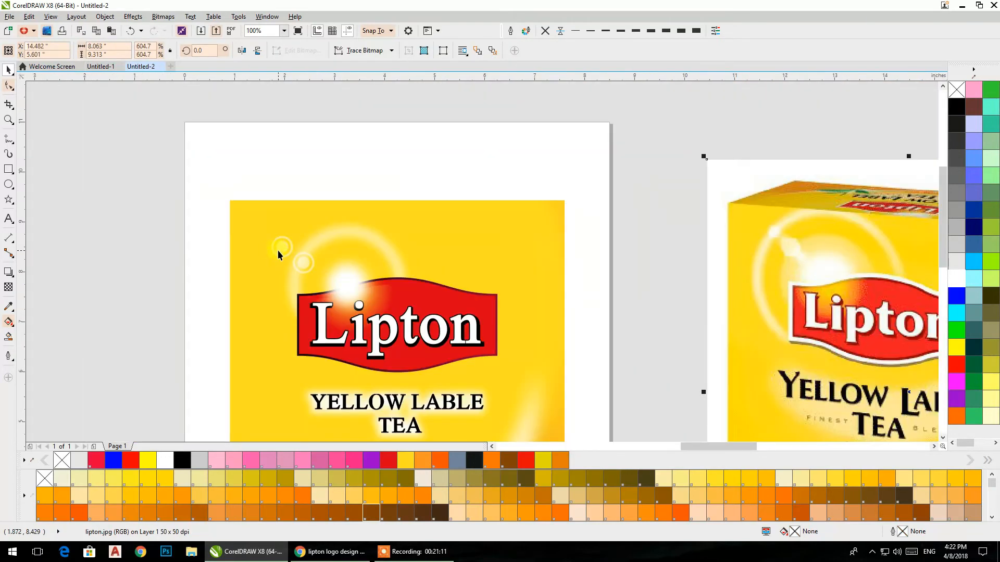
Step: Try placing a copy of the ring-and-circle pair centred on the white glow, enlarged to about 1.85 in
{"action": "left_click", "coordinate": [138, 240]}
{"action": "left_click_drag", "start_coordinate": [149, 197], "coordinate": [301, 281]}
{"action": "left_click_drag", "start_coordinate": [282, 247], "coordinate": [347, 285]}
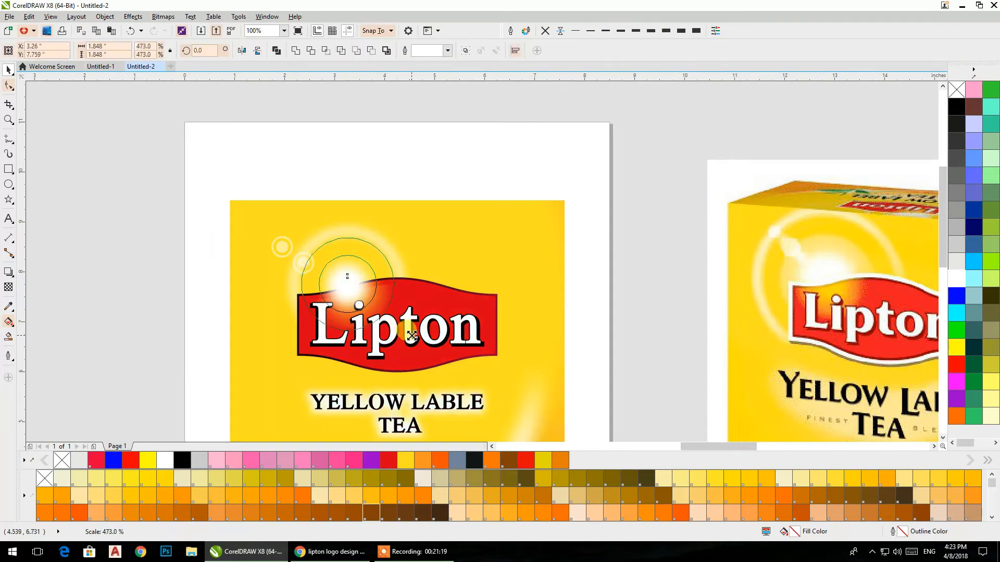
Step: Try the Color Dodge transparency merge mode on the enlarged pair, then undo the attempt
{"action": "left_click", "coordinate": [9, 289]}
{"action": "left_click", "coordinate": [172, 50]}
{"action": "left_click", "coordinate": [125, 50]}
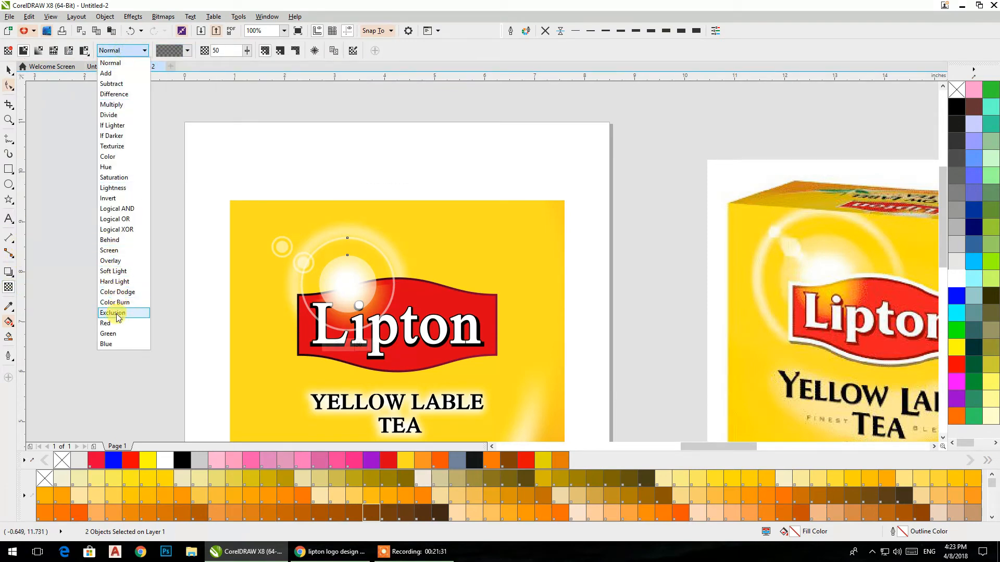
{"action": "left_click", "coordinate": [125, 293]}
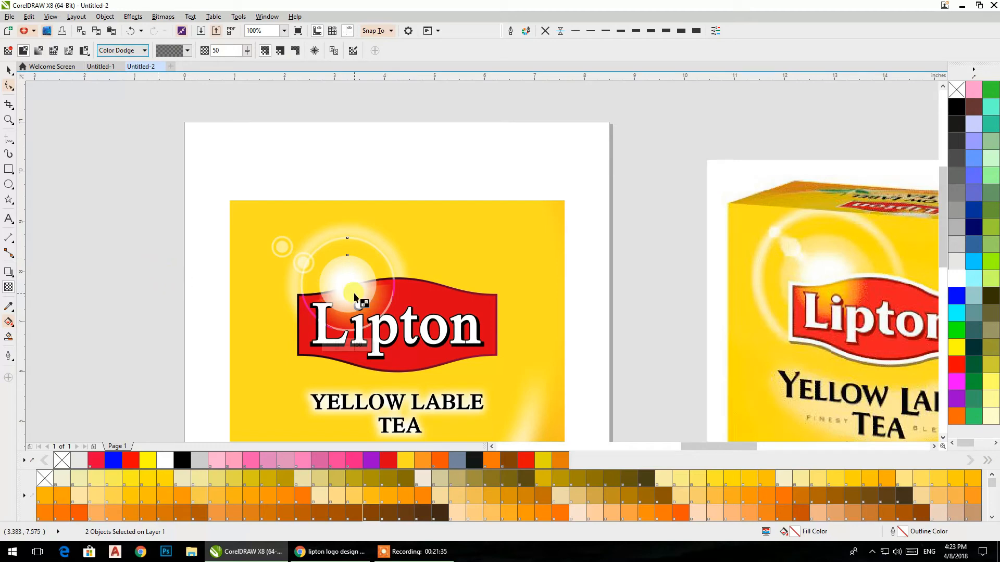
{"action": "left_click", "coordinate": [8, 69]}
{"action": "left_click", "coordinate": [118, 208]}
{"action": "scroll", "coordinate": [303, 307], "scroll_direction": "up", "scroll_amount": 1}
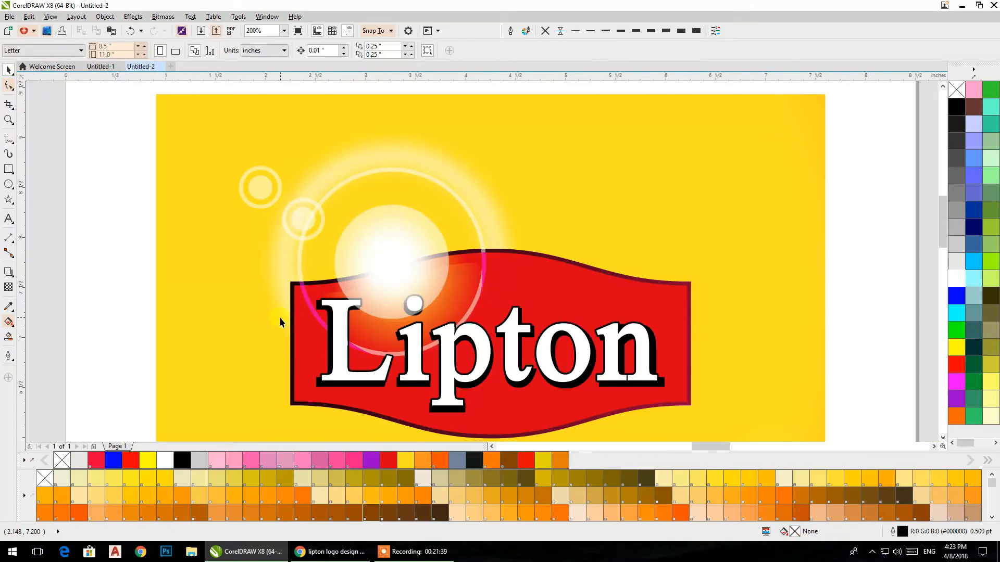
{"action": "key", "text": "ctrl+z"}
Step: Centre a copy of the small ring on the glow, enlarge it to about 1.67 in, and convert it to a 300 dpi bitmap
{"action": "left_click", "coordinate": [371, 251]}
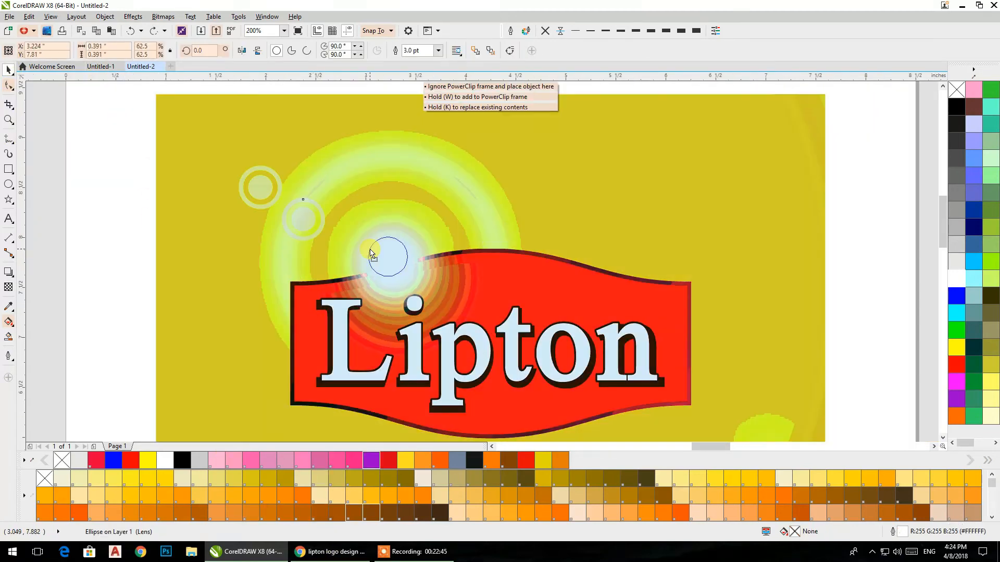
{"action": "left_click_drag", "start_coordinate": [373, 255], "coordinate": [483, 353]}
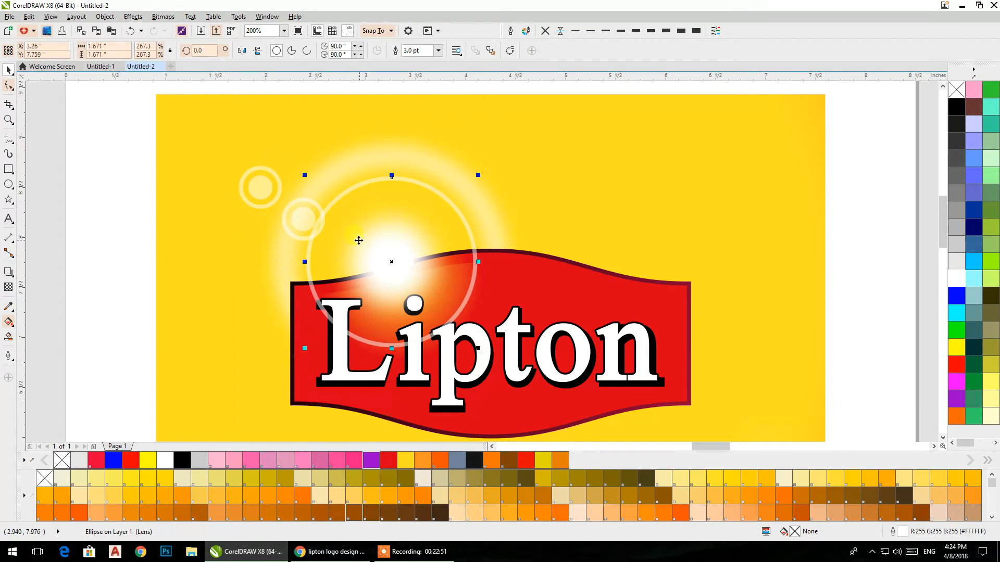
{"action": "left_click", "coordinate": [107, 17]}
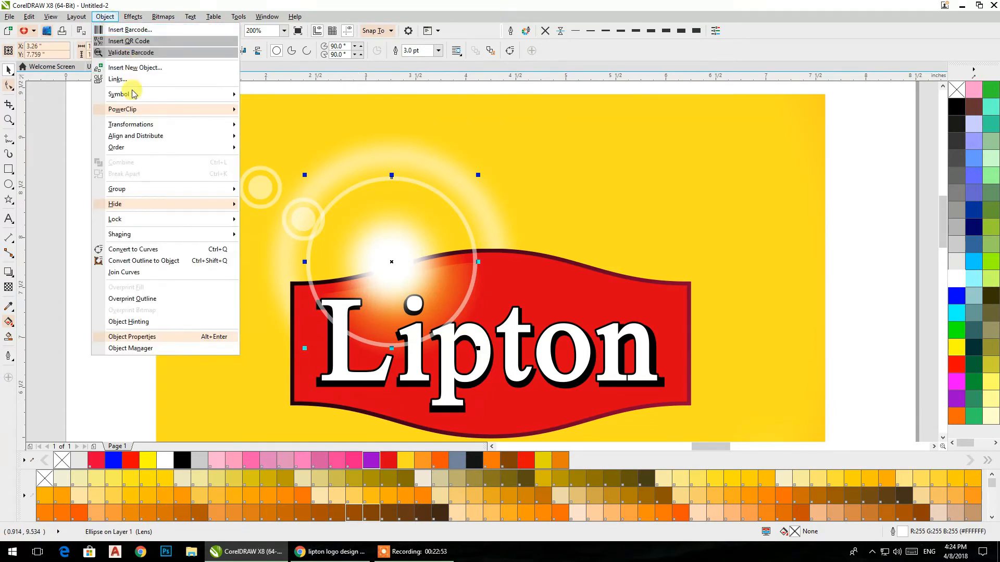
{"action": "mouse_move", "coordinate": [130, 21]}
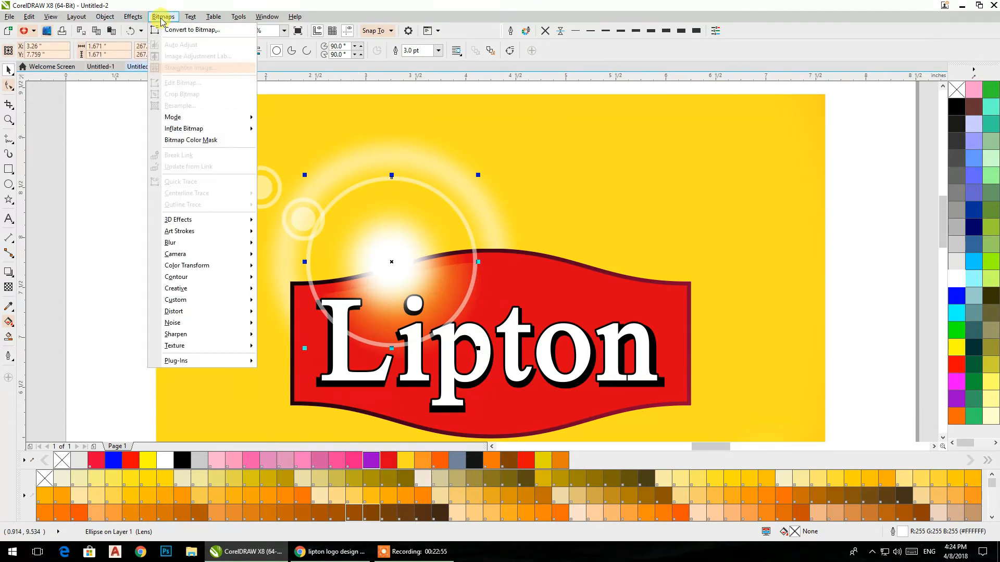
{"action": "left_click", "coordinate": [177, 29]}
{"action": "left_click", "coordinate": [469, 330]}
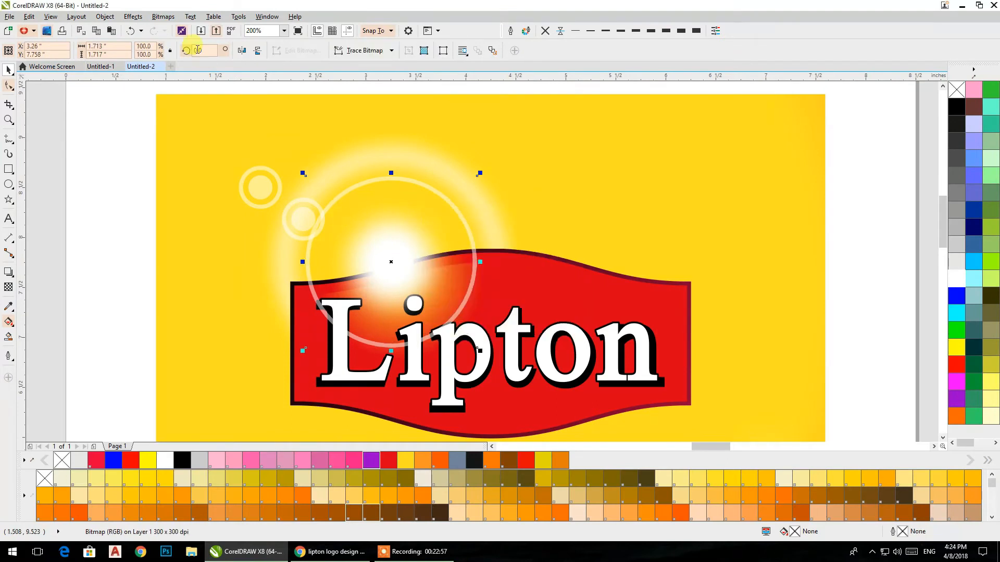
Step: Apply a Gaussian Blur with a 5-pixel radius to the large thin ring bitmap
{"action": "left_click", "coordinate": [155, 20]}
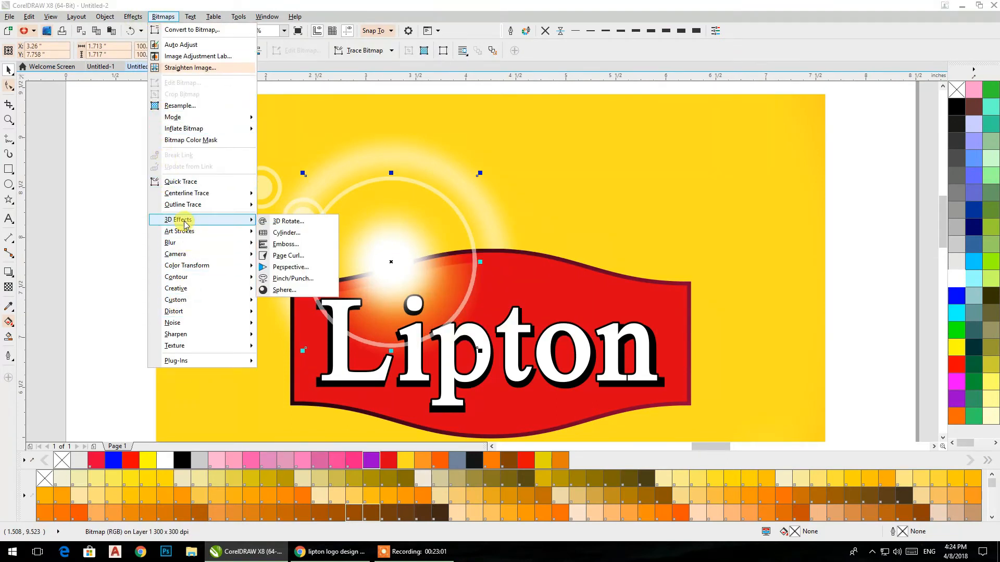
{"action": "mouse_move", "coordinate": [185, 243]}
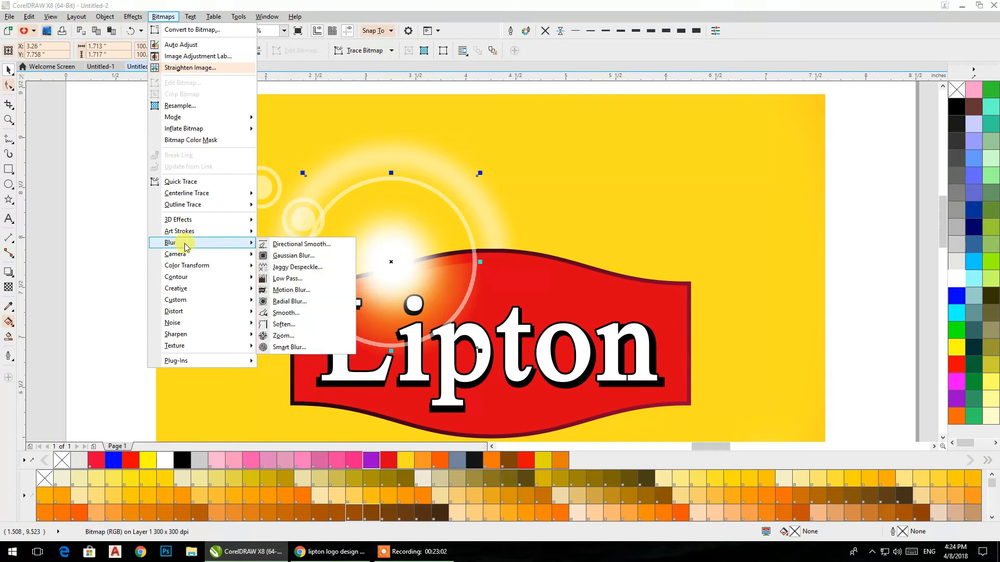
{"action": "left_click", "coordinate": [291, 255]}
{"action": "left_click_drag", "start_coordinate": [421, 269], "coordinate": [418, 270]}
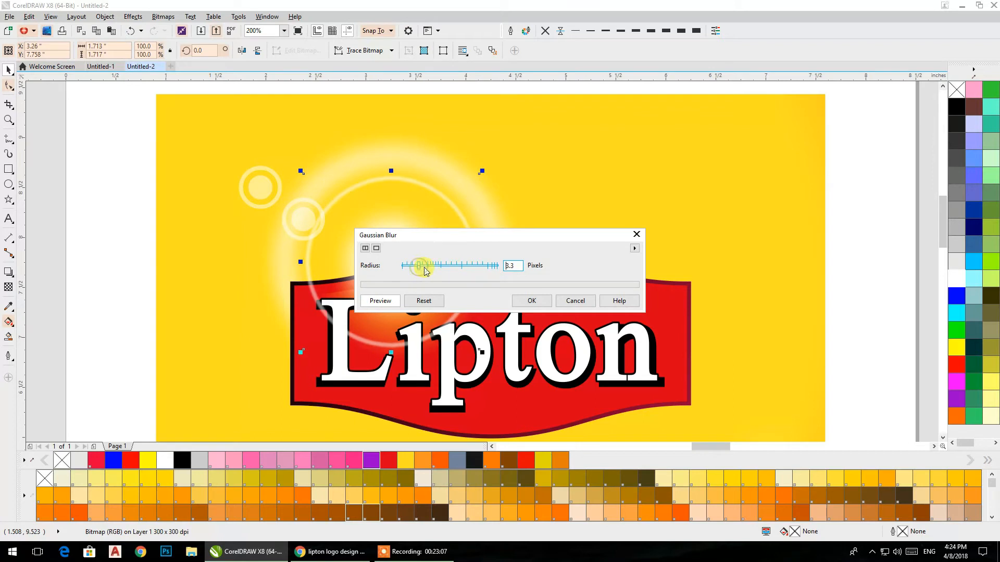
{"action": "left_click_drag", "start_coordinate": [427, 269], "coordinate": [428, 269]}
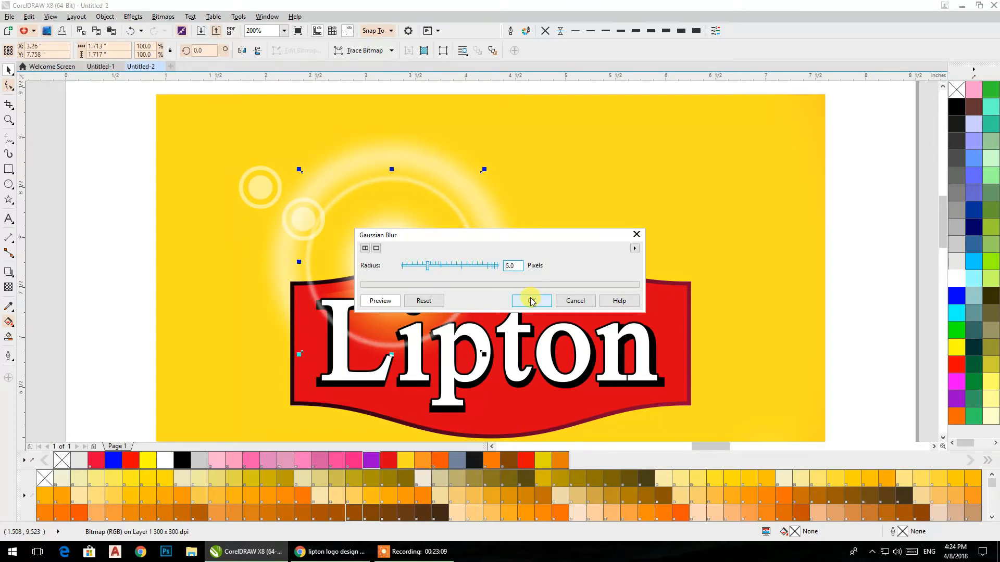
{"action": "left_click", "coordinate": [531, 301]}
{"action": "left_click", "coordinate": [116, 142]}
Step: Draw a tall rectangle about 0.28 by 1.84 in left of the pack and fully round its corners
{"action": "left_click", "coordinate": [9, 170]}
{"action": "left_click_drag", "start_coordinate": [79, 141], "coordinate": [108, 328]}
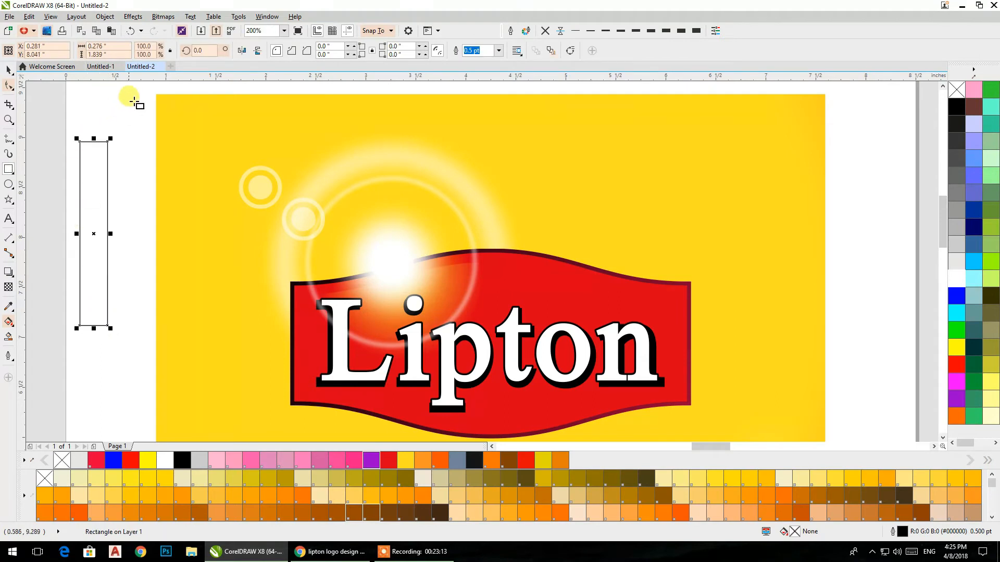
{"action": "left_click", "coordinate": [11, 86]}
{"action": "left_click_drag", "start_coordinate": [108, 140], "coordinate": [97, 207]}
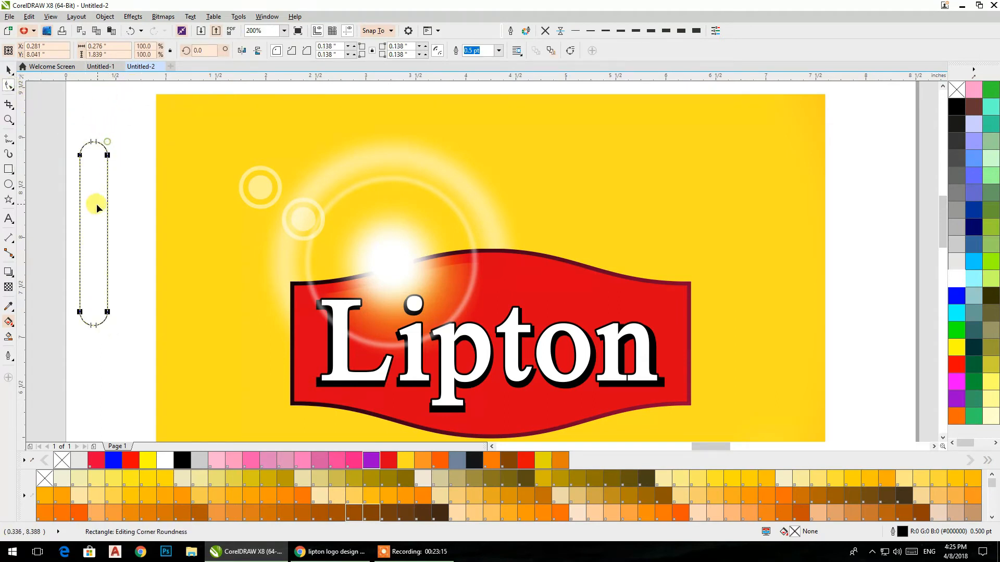
Step: Fill the rounded bar white without an outline and move it onto the yellow area left of the badge
{"action": "left_click", "coordinate": [8, 72]}
{"action": "left_click", "coordinate": [956, 279]}
{"action": "right_click", "coordinate": [958, 91]}
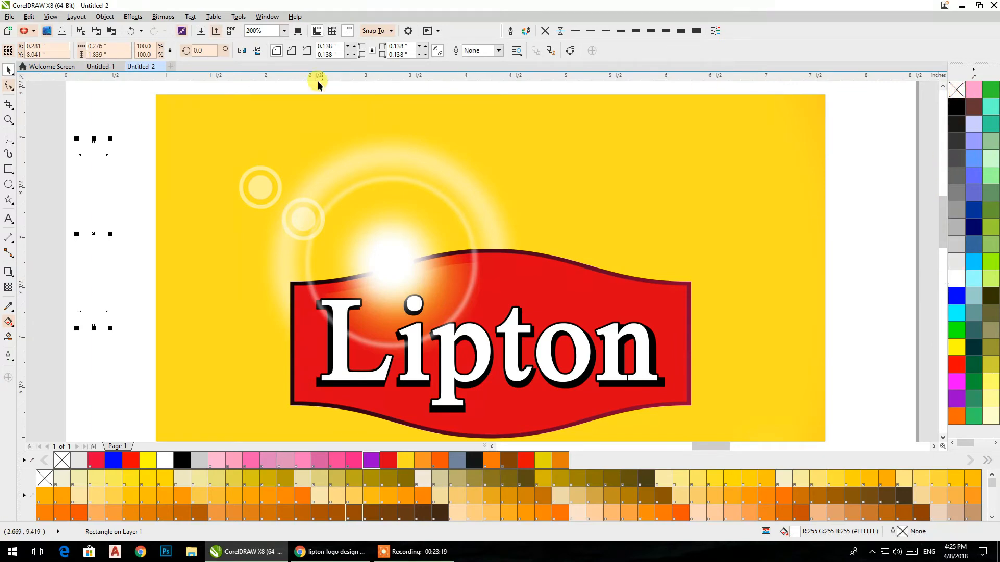
{"action": "left_click_drag", "start_coordinate": [89, 189], "coordinate": [207, 244]}
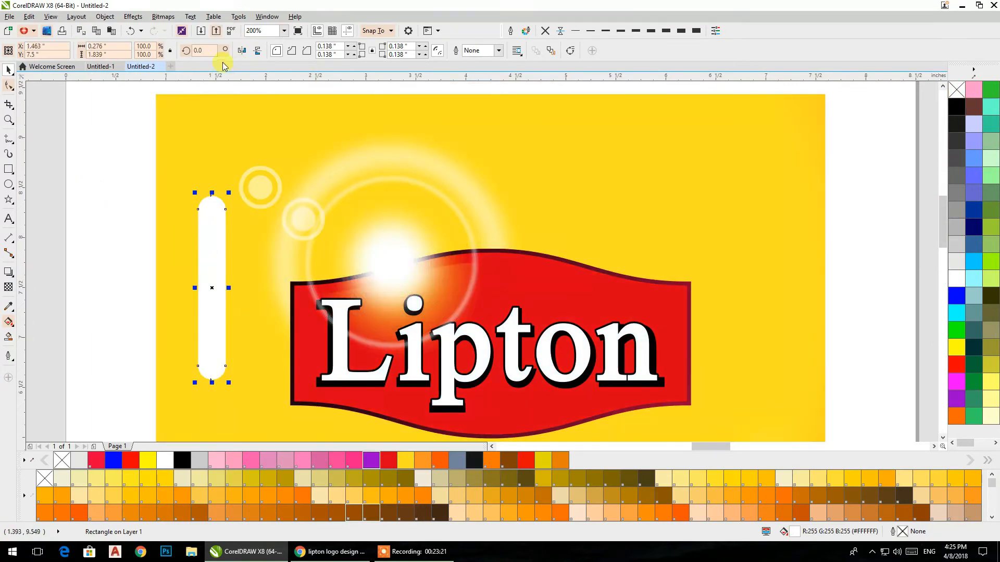
Step: Convert the white bar to a 300 dpi RGB bitmap and apply a Gaussian Blur with a 22-pixel radius
{"action": "left_click", "coordinate": [163, 16]}
{"action": "left_click", "coordinate": [167, 30]}
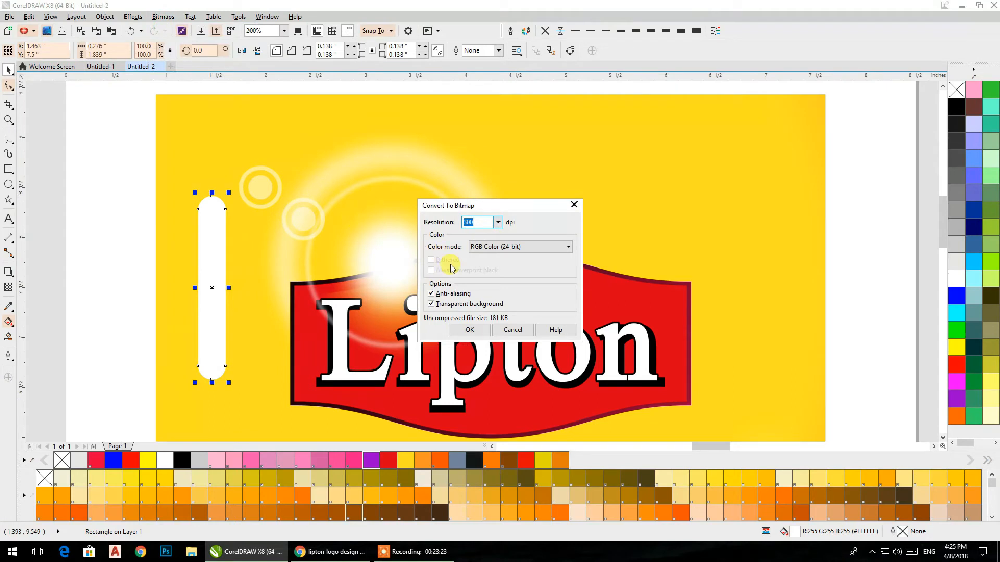
{"action": "left_click", "coordinate": [468, 329]}
{"action": "left_click", "coordinate": [159, 18]}
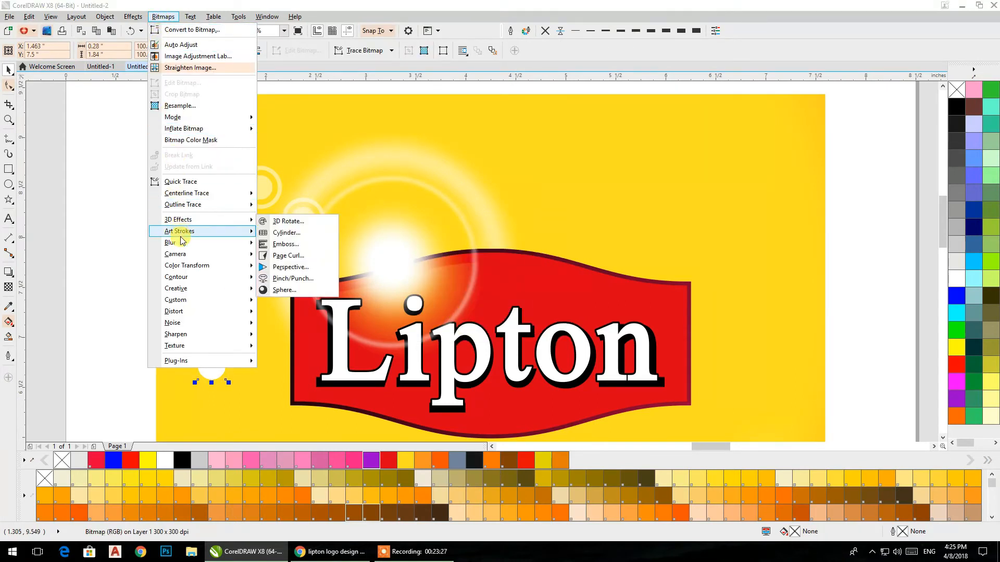
{"action": "mouse_move", "coordinate": [181, 244]}
{"action": "left_click", "coordinate": [276, 255]}
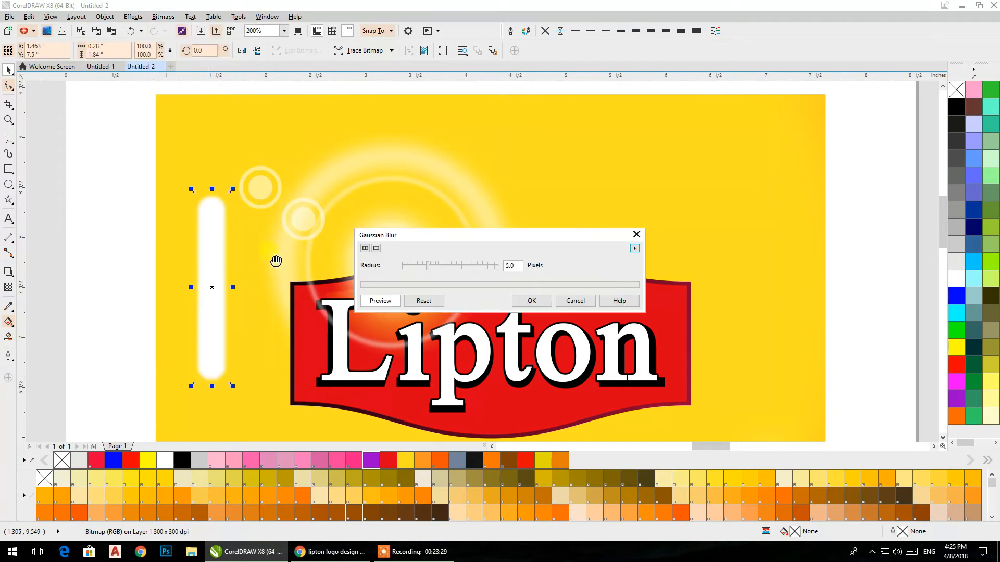
{"action": "left_click", "coordinate": [463, 266]}
{"action": "left_click_drag", "start_coordinate": [456, 268], "coordinate": [447, 269]}
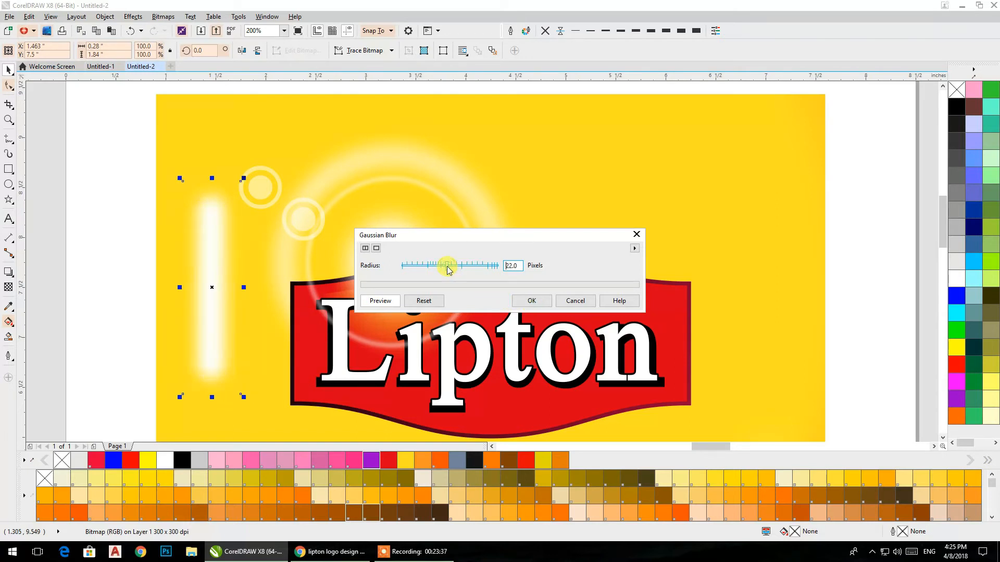
{"action": "left_click", "coordinate": [534, 302]}
Step: Rotate the blurred streak to about 52 degrees and place it across the two small rings, ending at the white glow
{"action": "left_click", "coordinate": [206, 291]}
{"action": "left_click_drag", "start_coordinate": [243, 399], "coordinate": [295, 380]}
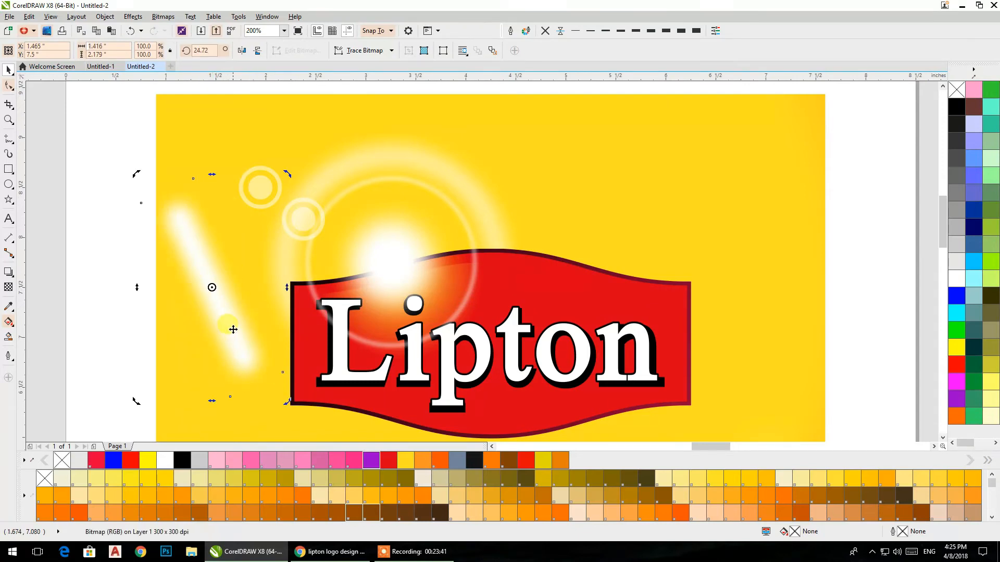
{"action": "left_click_drag", "start_coordinate": [214, 290], "coordinate": [313, 278]}
{"action": "left_click", "coordinate": [313, 278]}
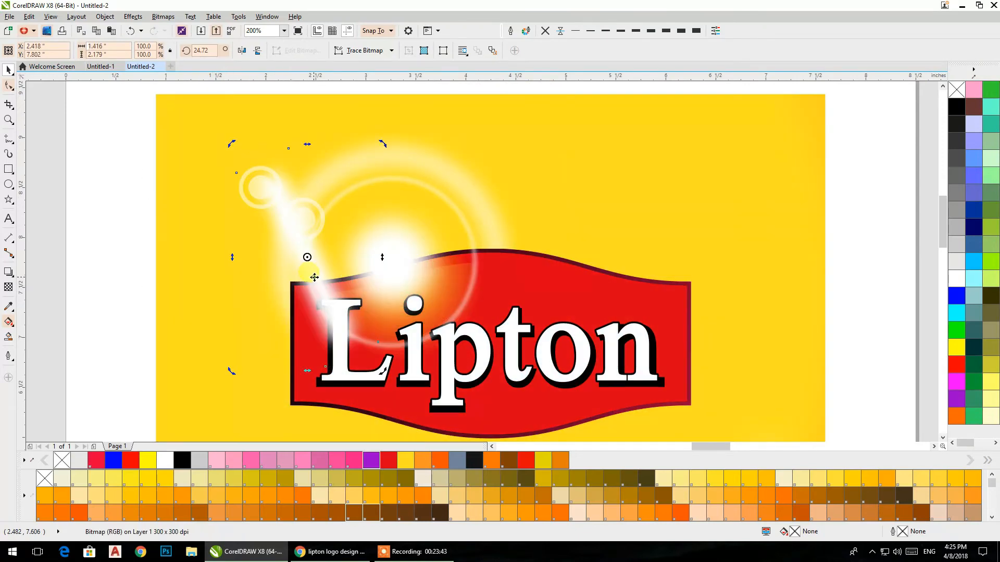
{"action": "left_click_drag", "start_coordinate": [233, 371], "coordinate": [275, 379]}
{"action": "left_click_drag", "start_coordinate": [329, 279], "coordinate": [342, 268]}
{"action": "left_click", "coordinate": [341, 268]}
{"action": "left_click_drag", "start_coordinate": [228, 347], "coordinate": [243, 352]}
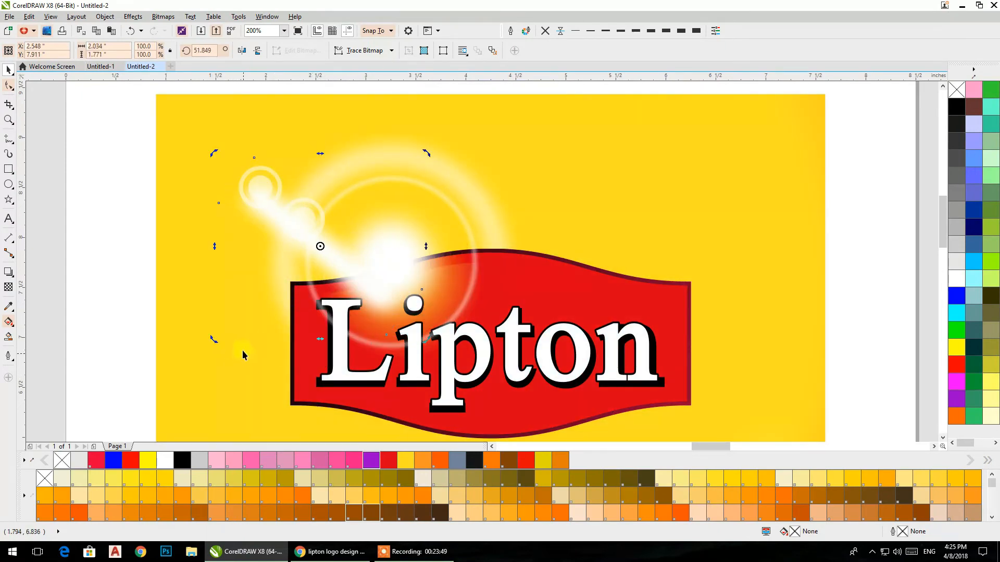
{"action": "left_click_drag", "start_coordinate": [339, 259], "coordinate": [319, 235]}
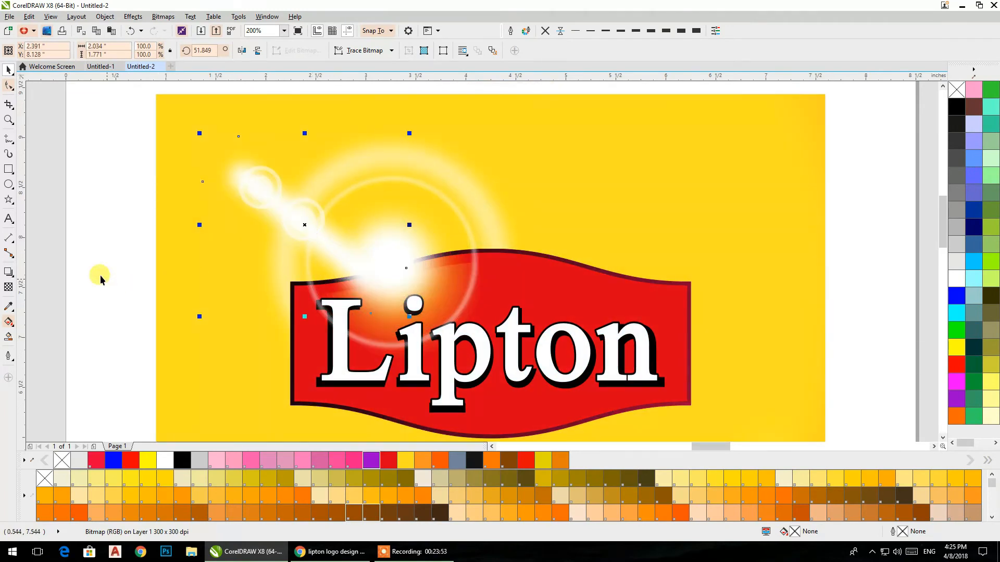
Step: Convert the rotated light streak to a 300 dpi RGB bitmap with a transparent background
{"action": "left_click", "coordinate": [155, 17]}
{"action": "left_click", "coordinate": [192, 30]}
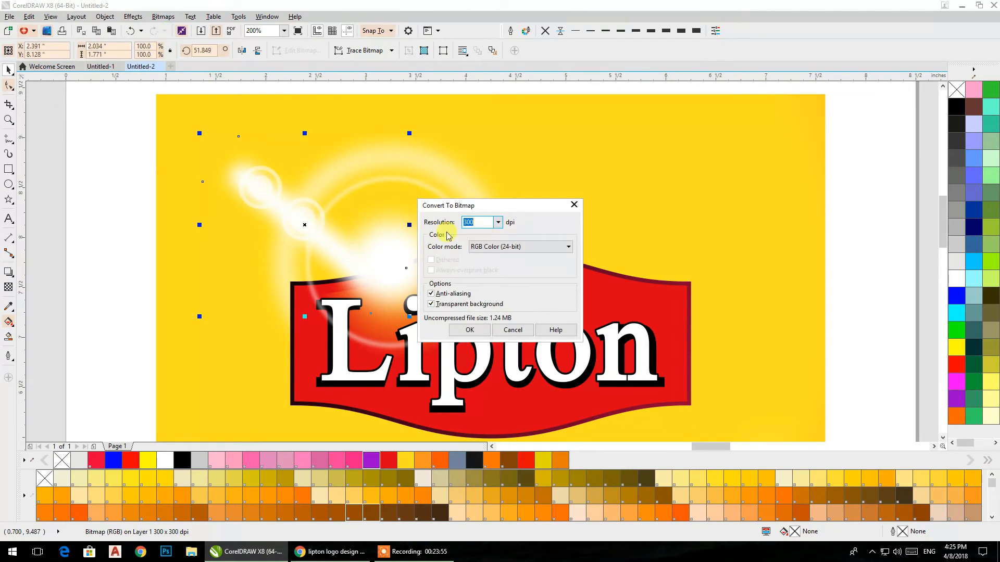
{"action": "left_click", "coordinate": [458, 330]}
Step: Apply a gradient transparency to the light streak so it fades out diagonally toward the white glow
{"action": "left_click", "coordinate": [9, 287]}
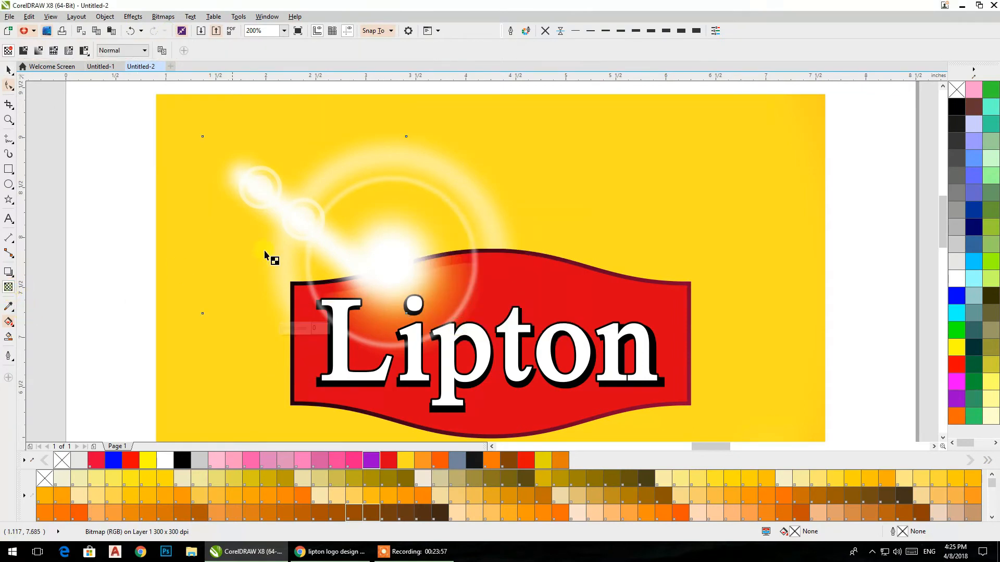
{"action": "left_click_drag", "start_coordinate": [280, 203], "coordinate": [414, 282]}
{"action": "left_click_drag", "start_coordinate": [347, 253], "coordinate": [400, 292]}
{"action": "left_click_drag", "start_coordinate": [290, 210], "coordinate": [412, 317]}
{"action": "left_click", "coordinate": [9, 70]}
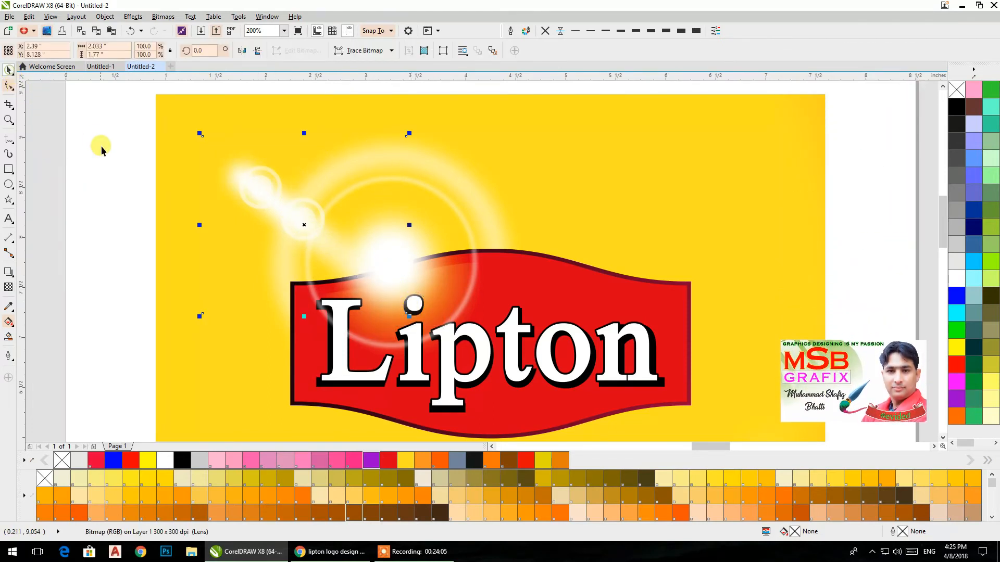
{"action": "left_click", "coordinate": [98, 146]}
{"action": "scroll", "coordinate": [140, 122], "scroll_direction": "down", "scroll_amount": 4}
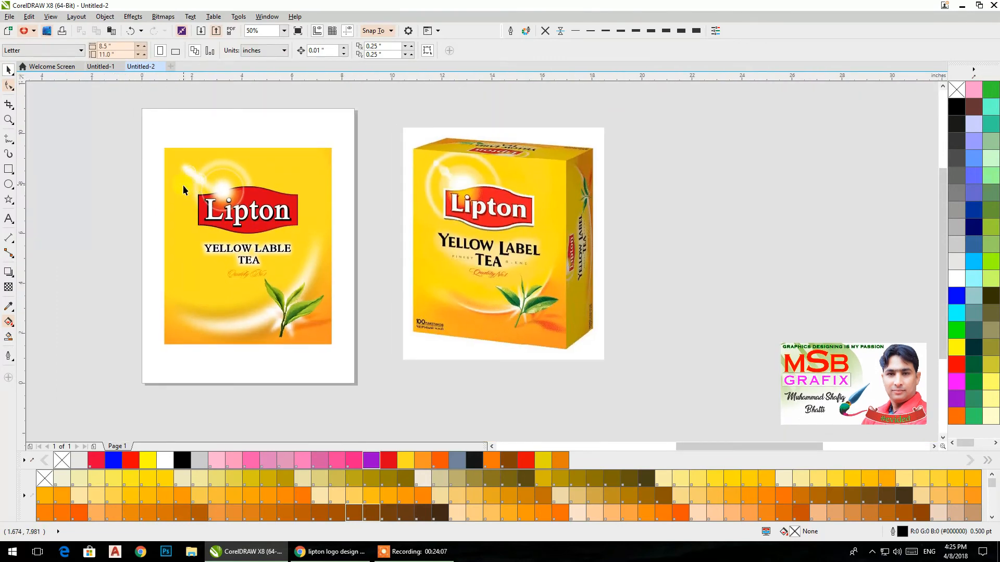
{"action": "scroll", "coordinate": [147, 190], "scroll_direction": "up", "scroll_amount": 2}
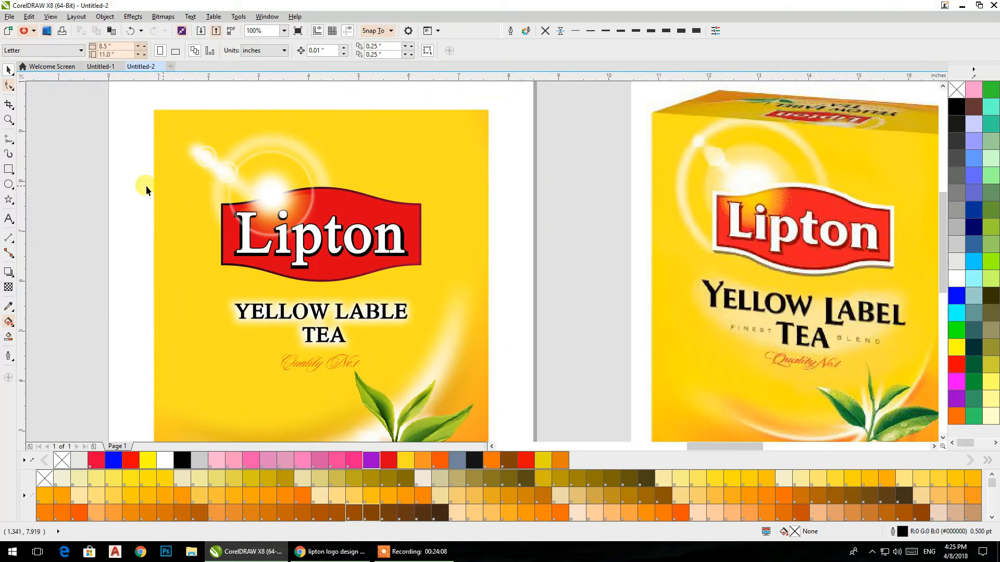
Step: Draw two concentric circles, the outer about 3.875 inches across, over the badge, combine them into a ring, and fill it white without an outline
{"action": "left_click", "coordinate": [9, 185]}
{"action": "left_click_drag", "start_coordinate": [194, 127], "coordinate": [377, 314]}
{"action": "left_click", "coordinate": [6, 70]}
{"action": "mouse_move", "coordinate": [384, 319]}
{"action": "left_mouse_down"}
{"action": "mouse_move", "coordinate": [374, 313]}
{"action": "mouse_move", "coordinate": [379, 319]}
{"action": "left_mouse_up"}
{"action": "left_click", "coordinate": [286, 120], "text": "shift"}
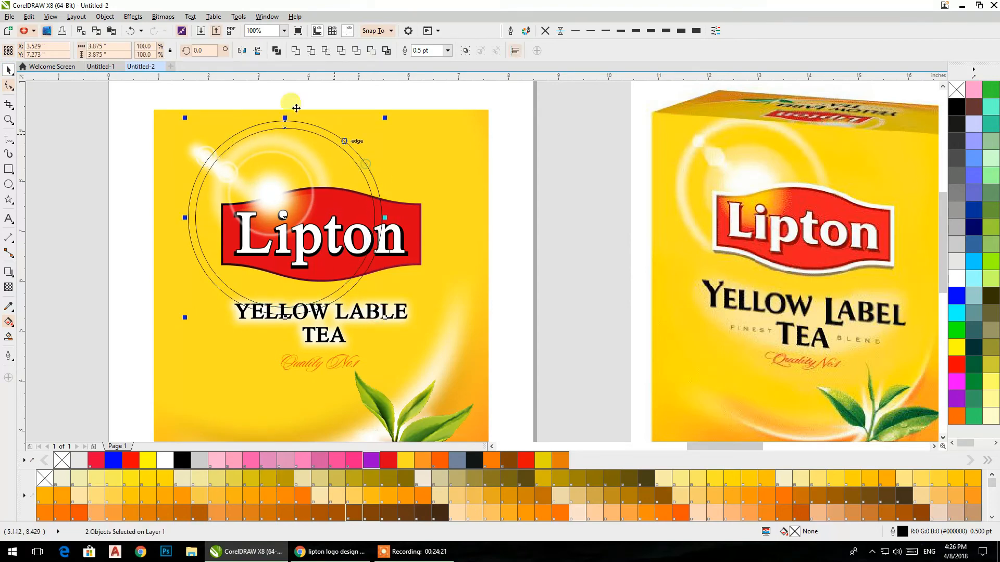
{"action": "left_click", "coordinate": [277, 50]}
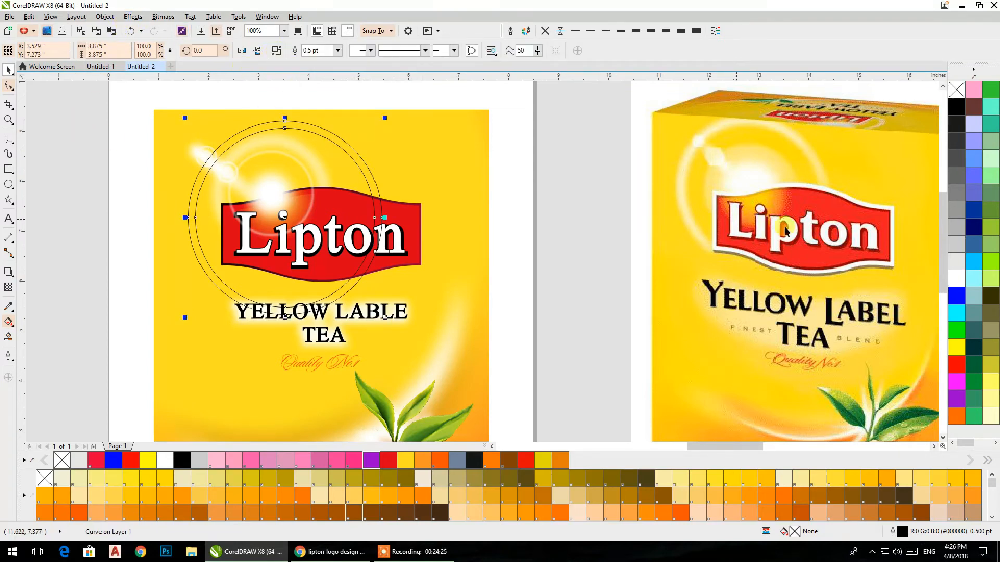
{"action": "left_click", "coordinate": [956, 279]}
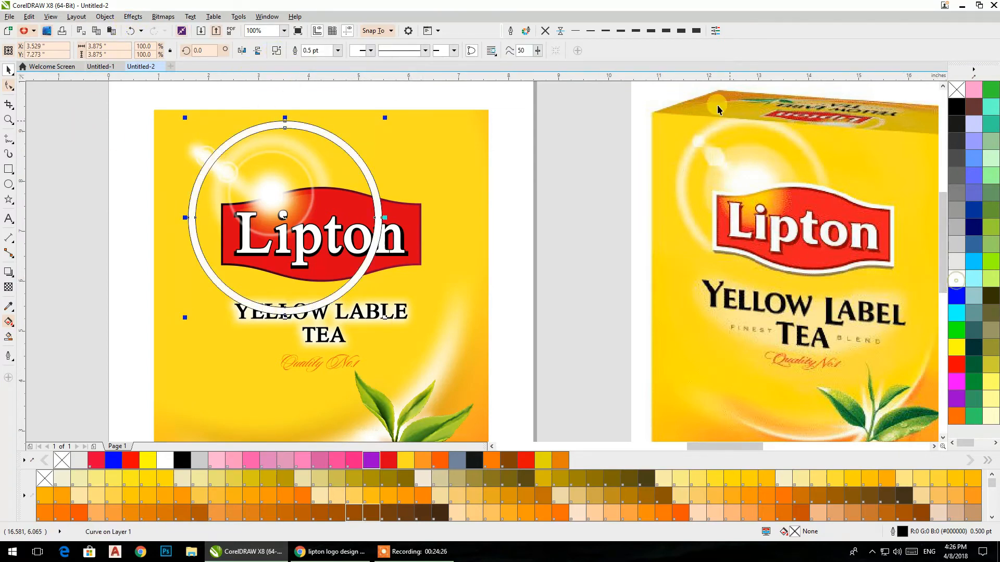
{"action": "left_click", "coordinate": [543, 33]}
Step: Convert the large white ring to a 300 dpi RGB bitmap and apply a Gaussian Blur with a 22-pixel radius
{"action": "left_click", "coordinate": [163, 17]}
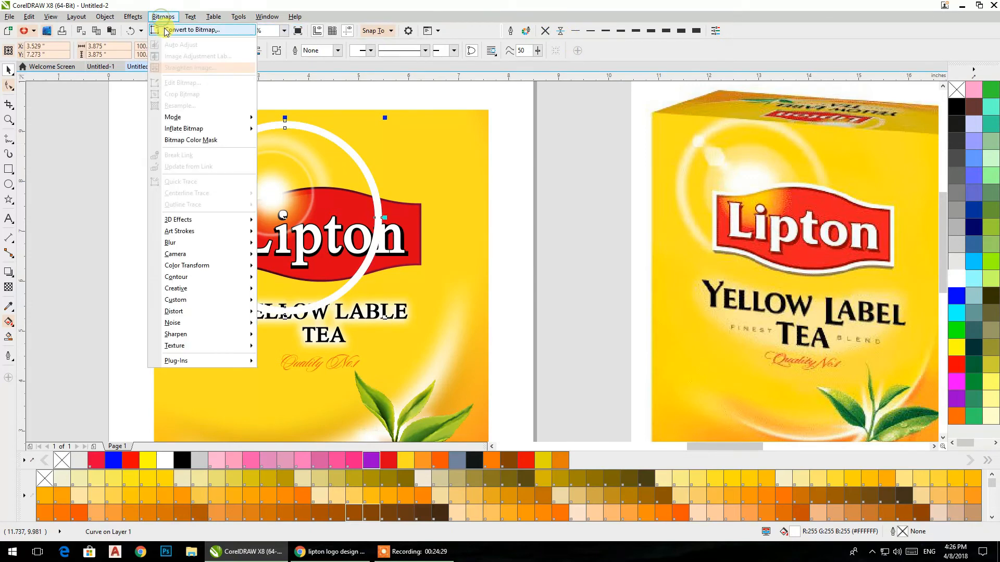
{"action": "left_click", "coordinate": [174, 31]}
{"action": "left_click", "coordinate": [468, 330]}
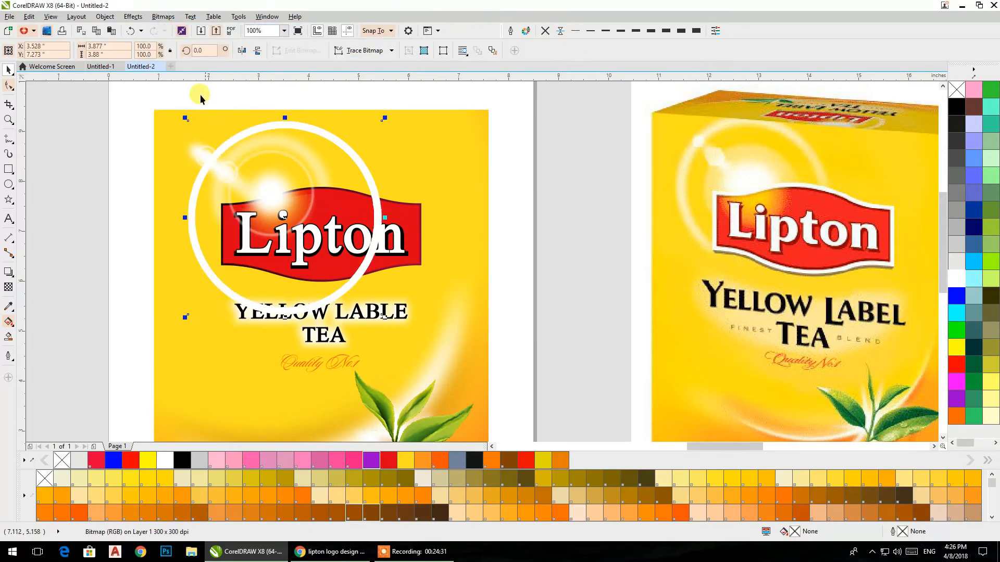
{"action": "left_click", "coordinate": [163, 16]}
{"action": "mouse_move", "coordinate": [186, 245]}
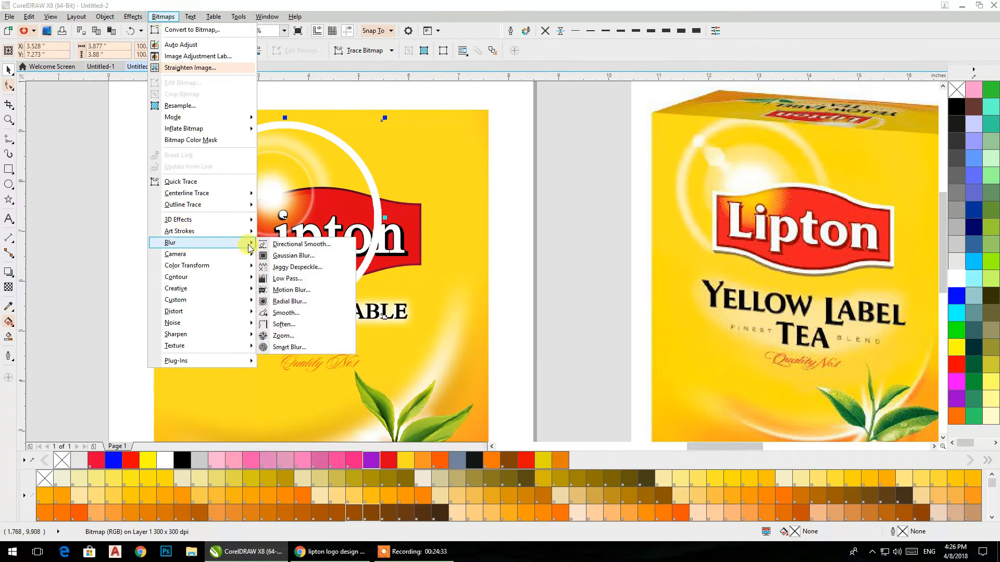
{"action": "left_click", "coordinate": [276, 259]}
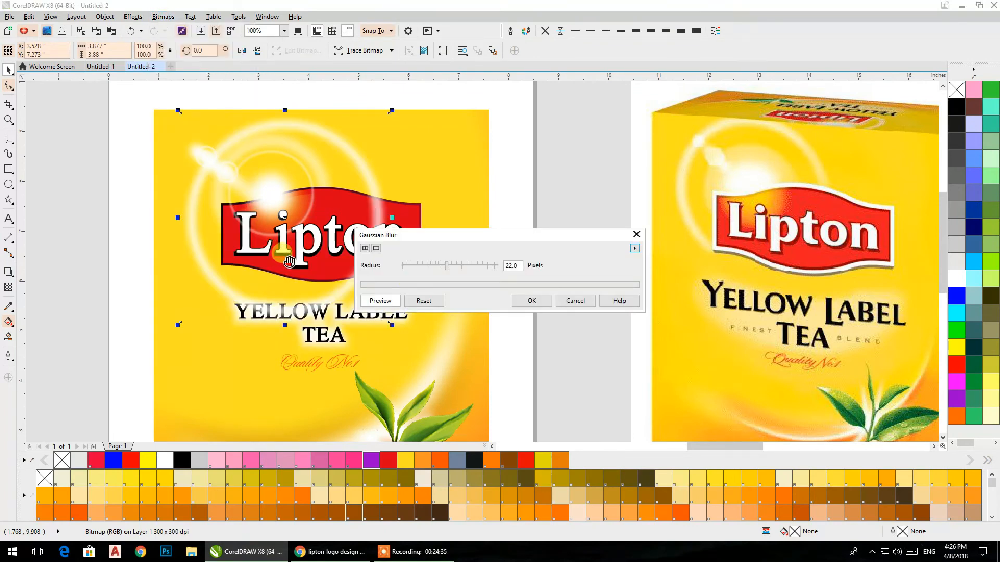
{"action": "left_click", "coordinate": [530, 304]}
Step: Move the large blurred ring so it is centred on the white glow, and keep it selected
{"action": "left_click_drag", "start_coordinate": [285, 219], "coordinate": [271, 198]}
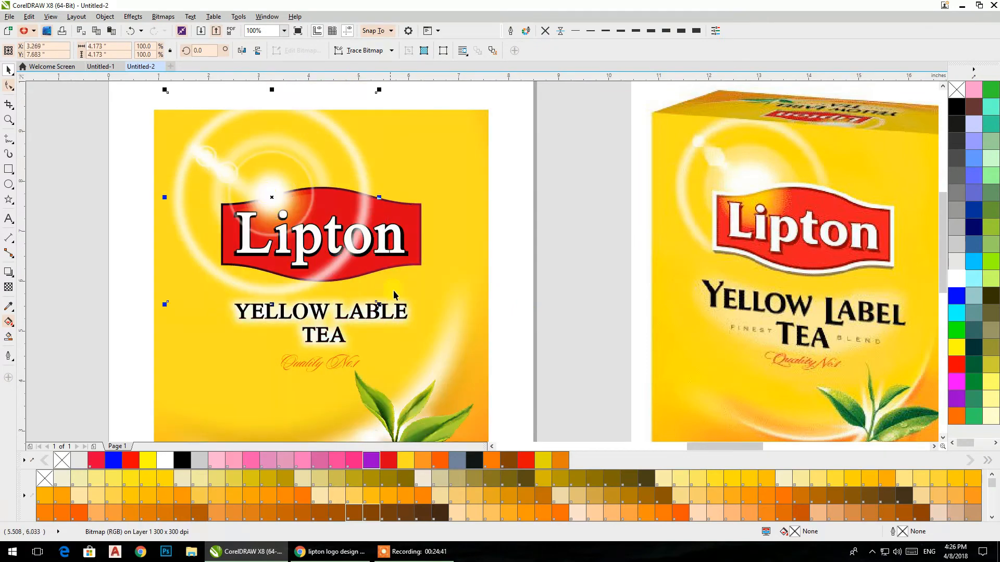
{"action": "left_click_drag", "start_coordinate": [378, 311], "coordinate": [364, 307]}
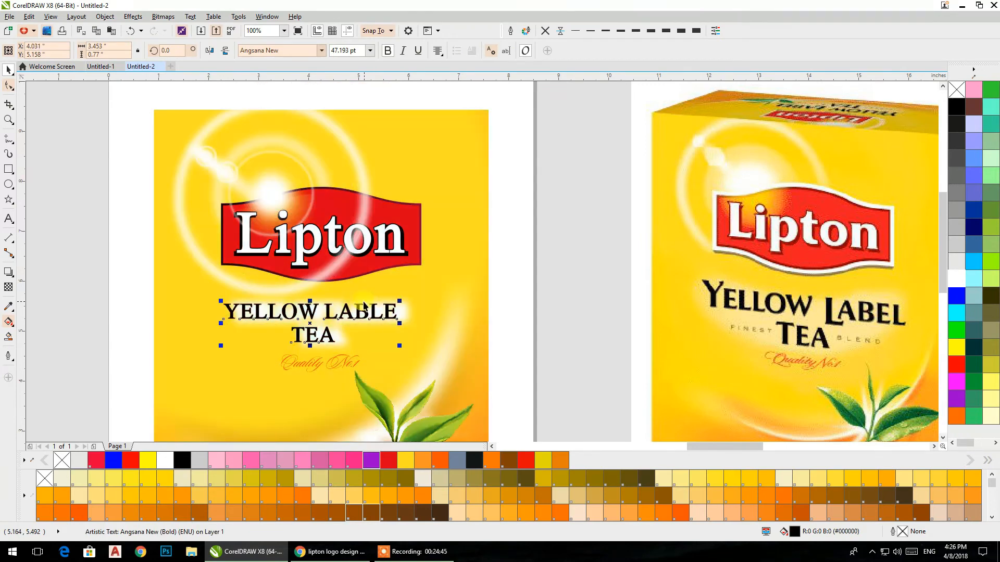
{"action": "key", "text": "ctrl+z"}
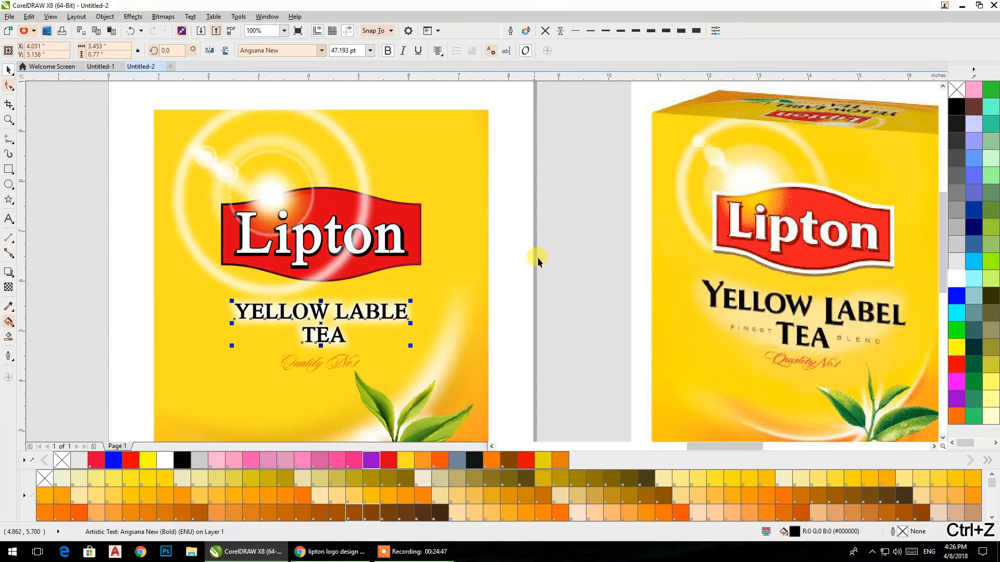
{"action": "left_click", "coordinate": [368, 194]}
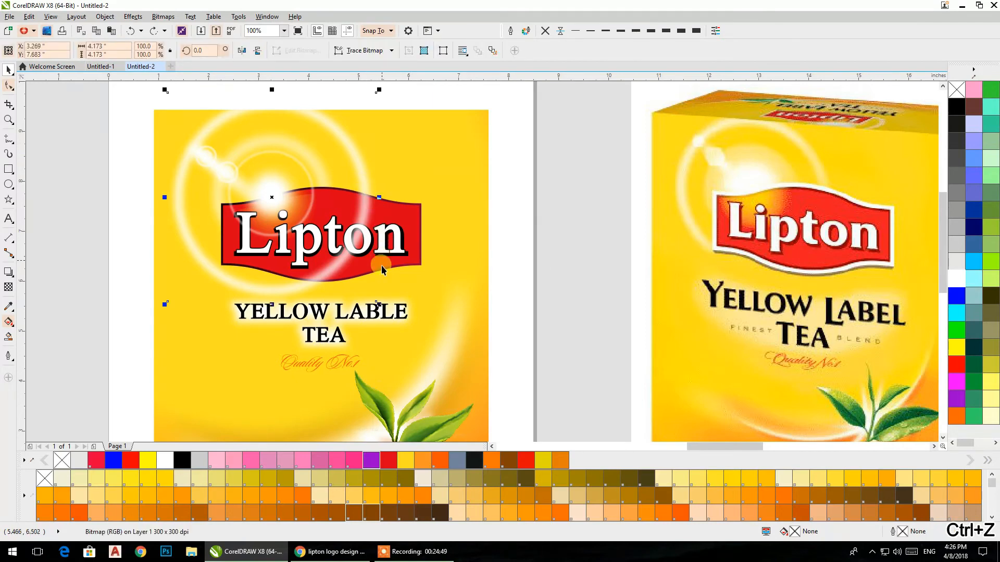
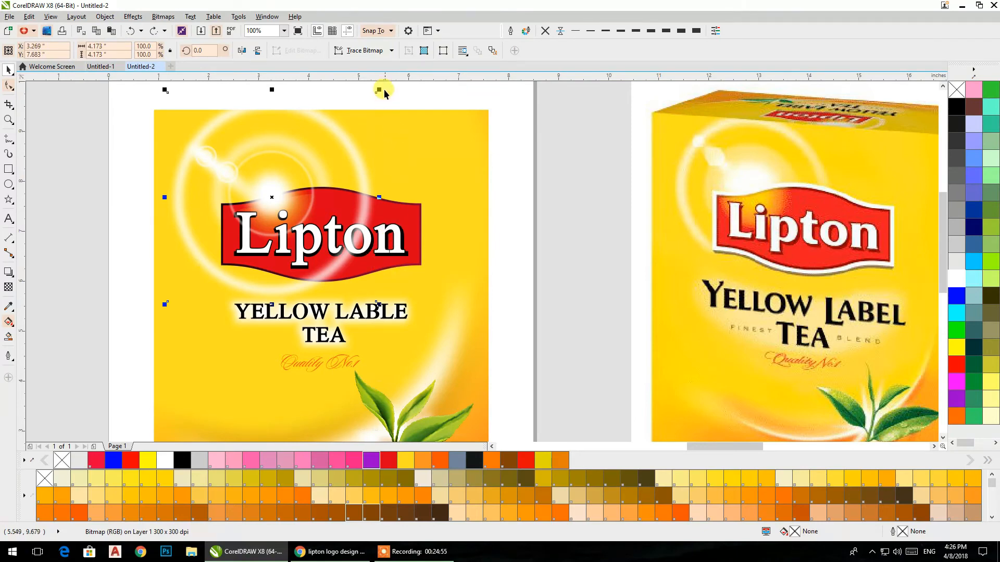
Step: Scale the large blurred ring down about its centre to about 3.508 inches wide and convert it to a 300 dpi RGB bitmap with transparent background
{"action": "left_click_drag", "start_coordinate": [380, 89], "coordinate": [370, 108]}
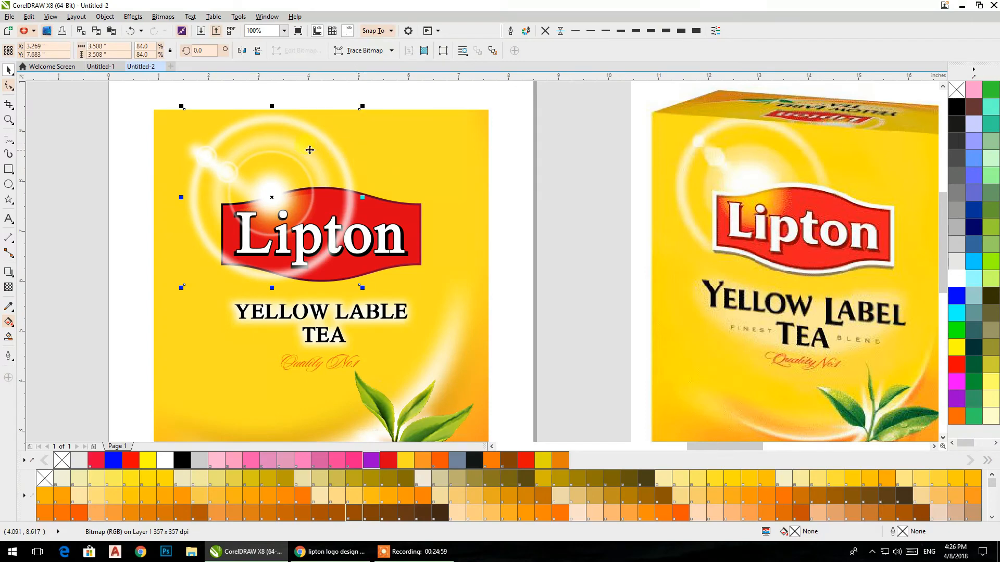
{"action": "left_click", "coordinate": [163, 16]}
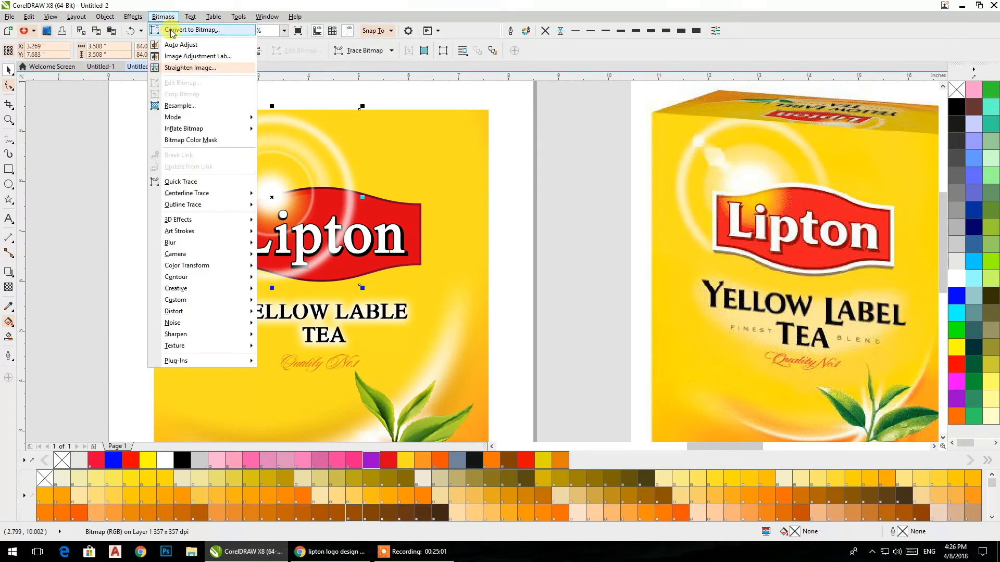
{"action": "left_click", "coordinate": [171, 30]}
{"action": "left_click", "coordinate": [483, 329]}
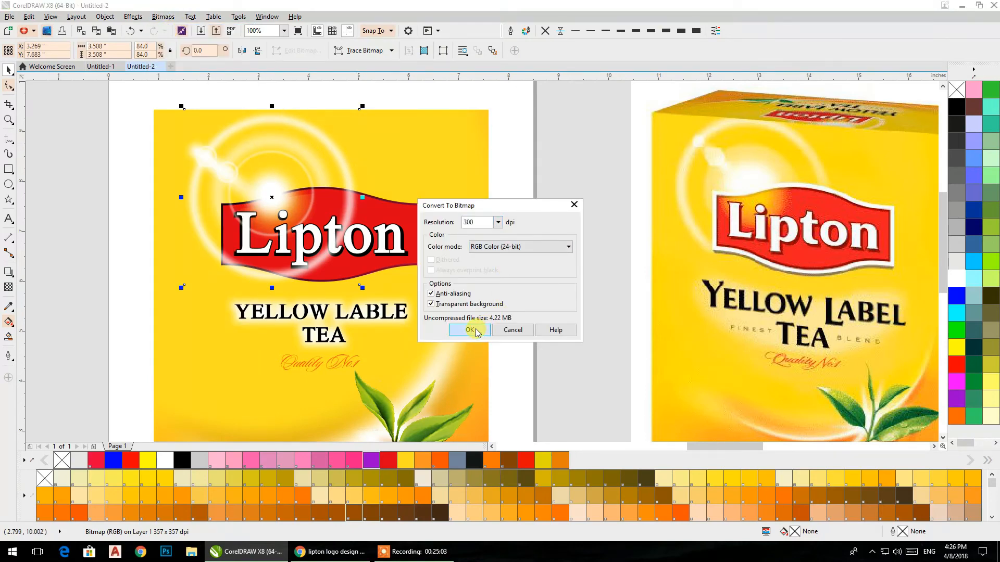
Step: Apply a linear transparency to the large blurred ring so it fades diagonally from its upper left toward its lower right
{"action": "left_click", "coordinate": [8, 287]}
{"action": "left_click_drag", "start_coordinate": [212, 146], "coordinate": [332, 263]}
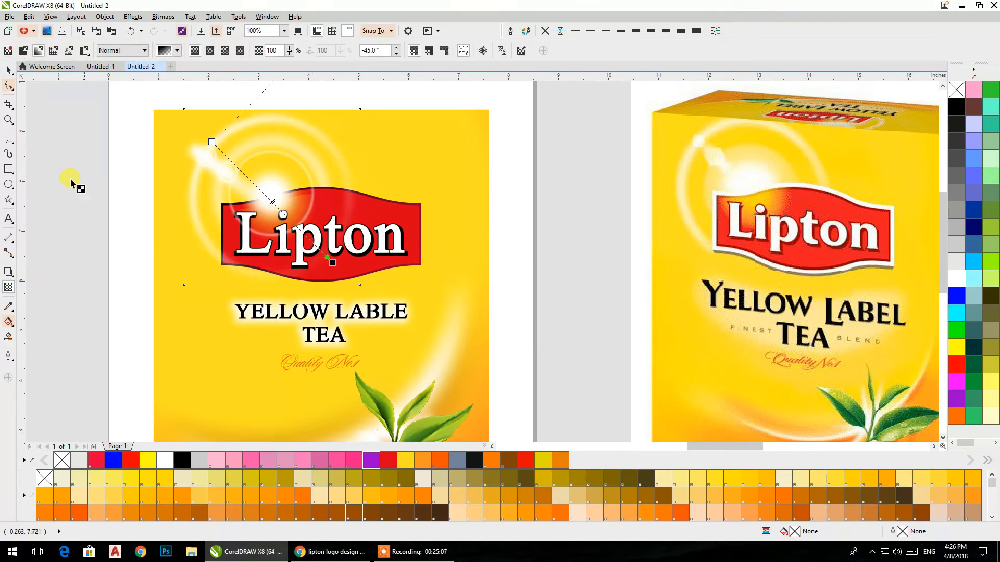
{"action": "left_click", "coordinate": [9, 70]}
{"action": "left_click", "coordinate": [77, 113]}
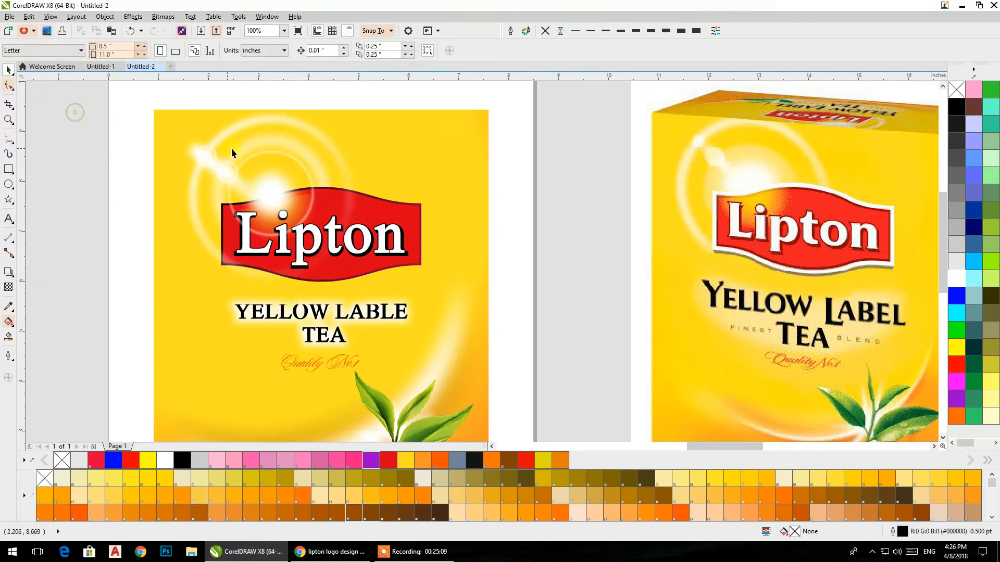
{"action": "left_click", "coordinate": [262, 143]}
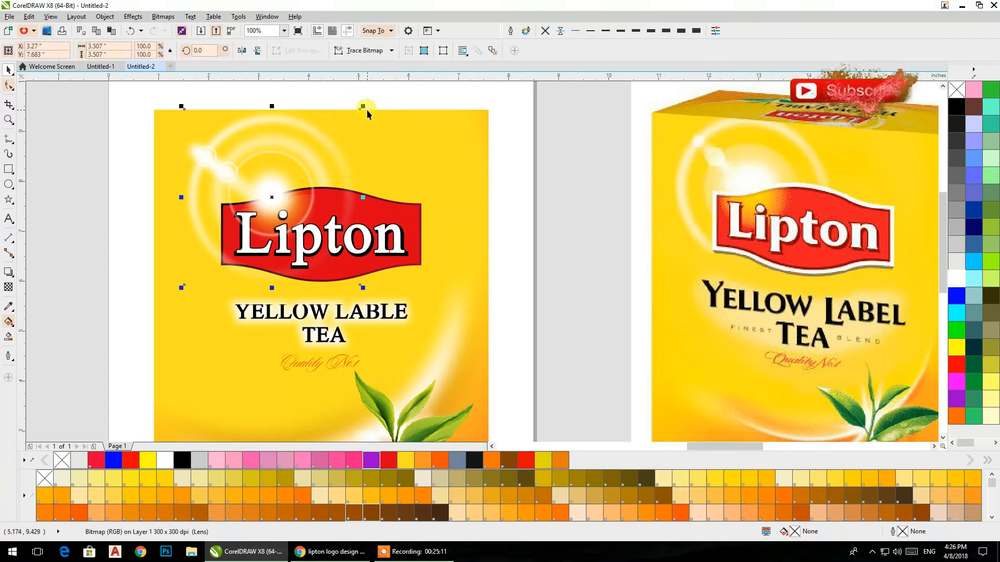
{"action": "left_click", "coordinate": [493, 193]}
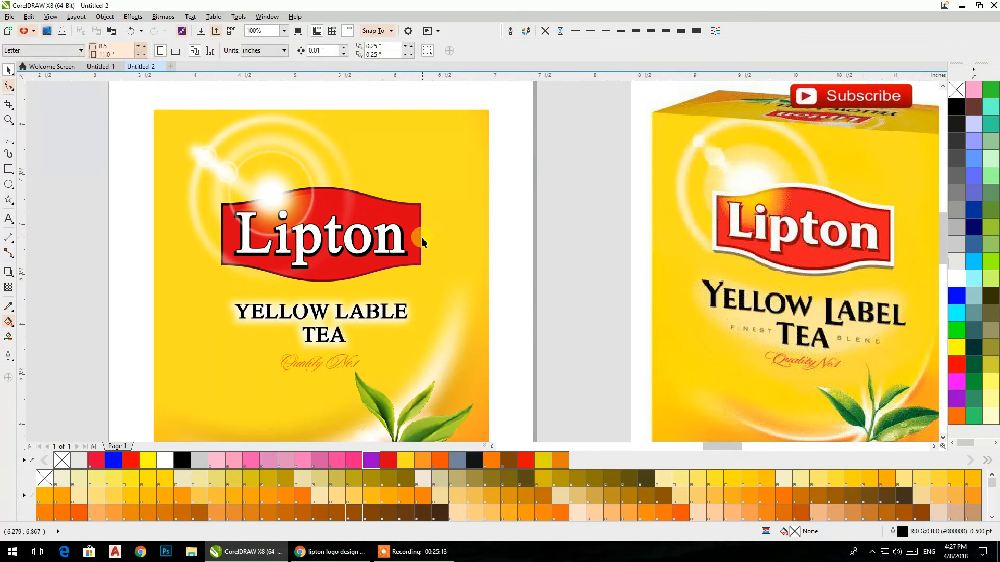
Step: Add a one-step outside contour with an offset of about 0.103 inches around the Lipton badge group and break the contour apart
{"action": "scroll", "coordinate": [422, 238], "scroll_direction": "up", "scroll_amount": 1}
{"action": "left_click", "coordinate": [419, 238]}
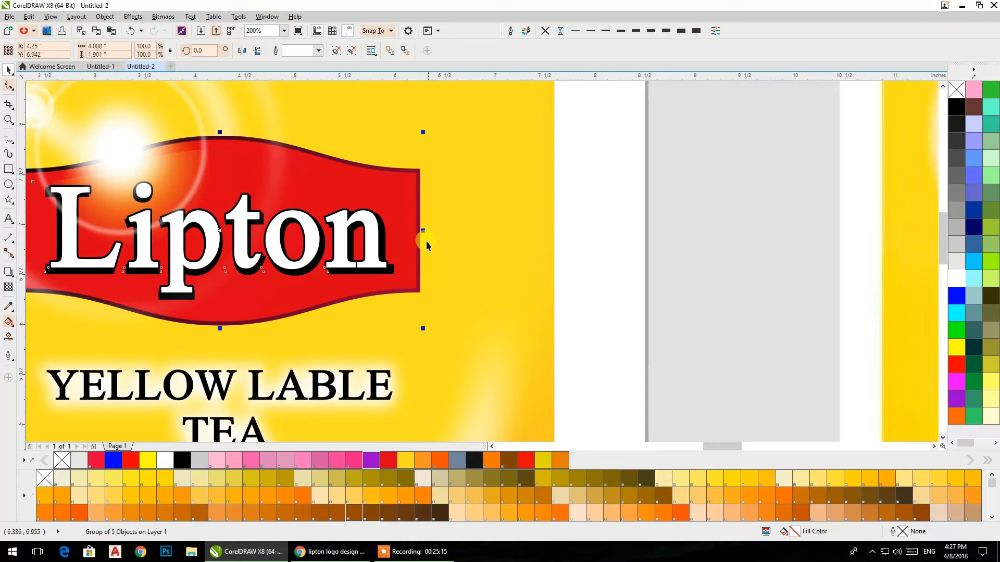
{"action": "left_click", "coordinate": [13, 277]}
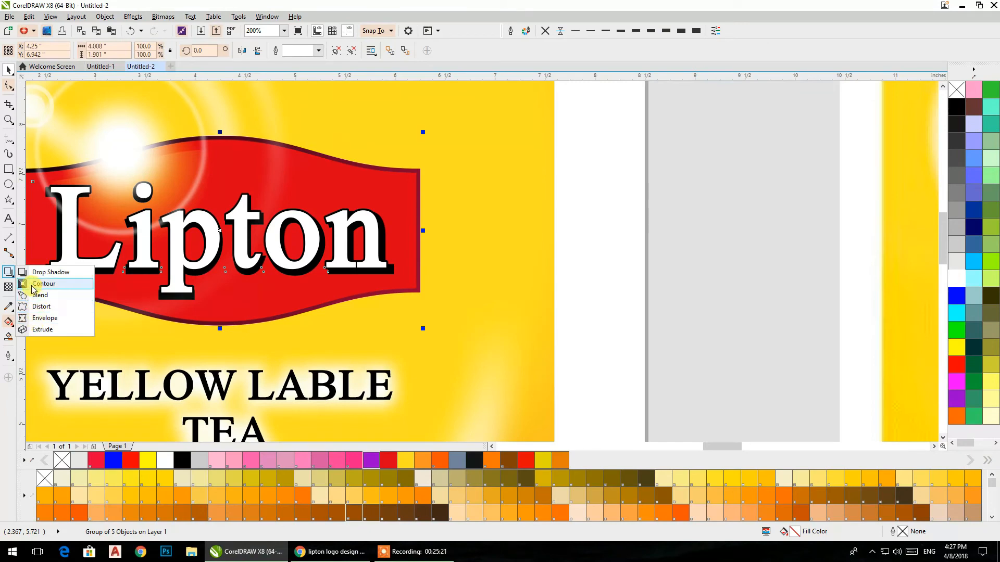
{"action": "left_click", "coordinate": [36, 283]}
{"action": "left_click_drag", "start_coordinate": [419, 292], "coordinate": [428, 304]}
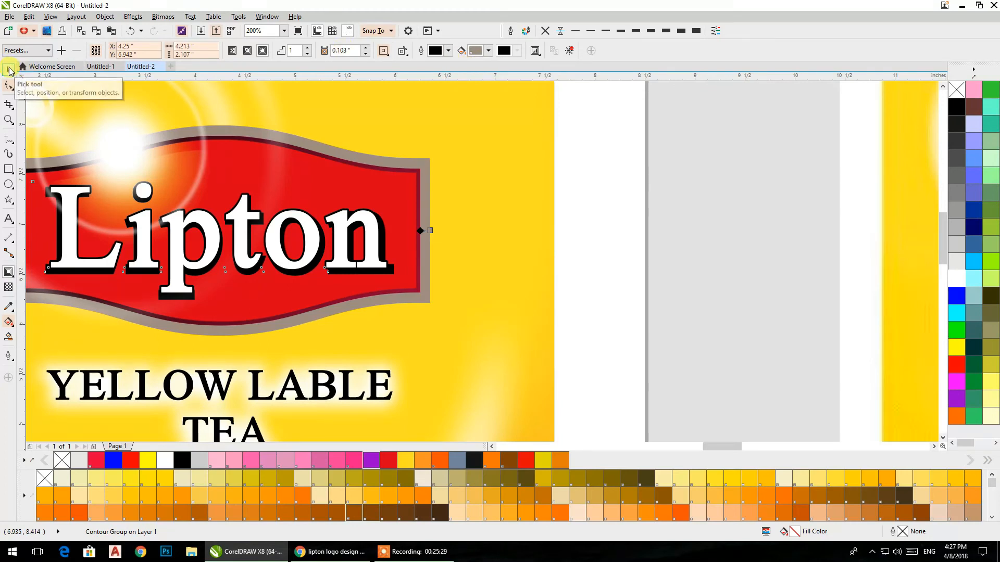
{"action": "key", "text": "ctrl+k"}
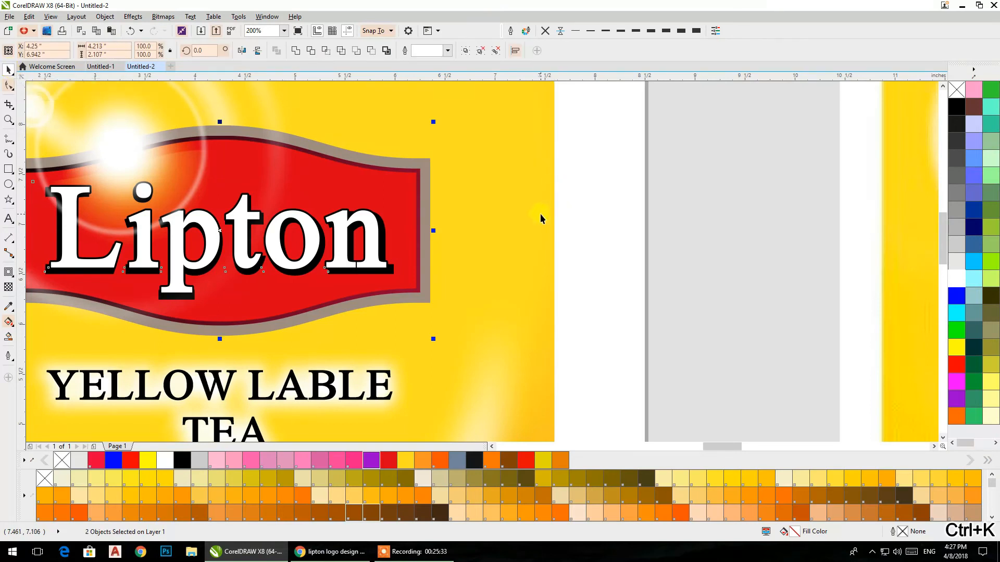
Step: Select only the separated contour shape around the Lipton badge and fill it white
{"action": "right_click", "coordinate": [957, 281]}
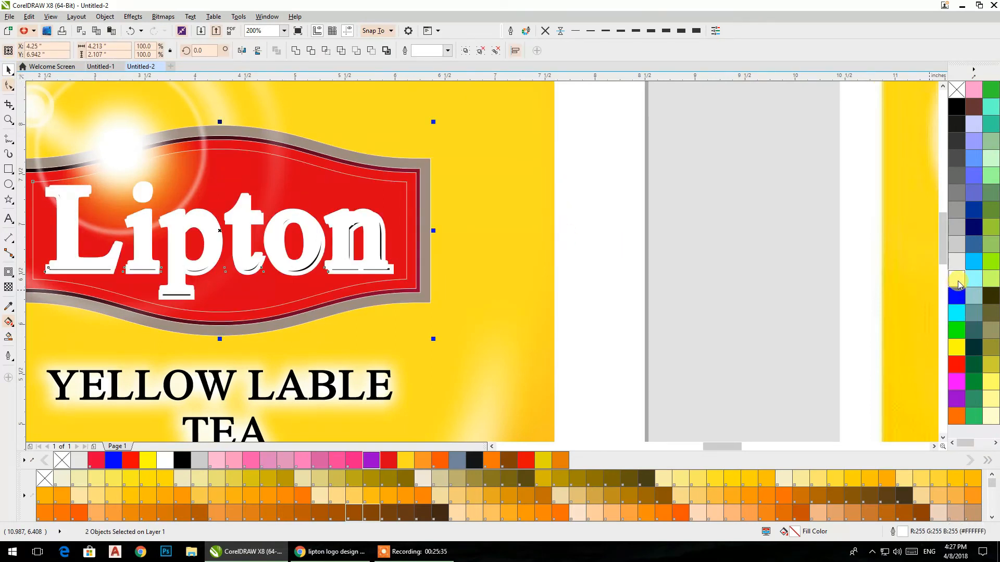
{"action": "key", "text": "ctrl+z"}
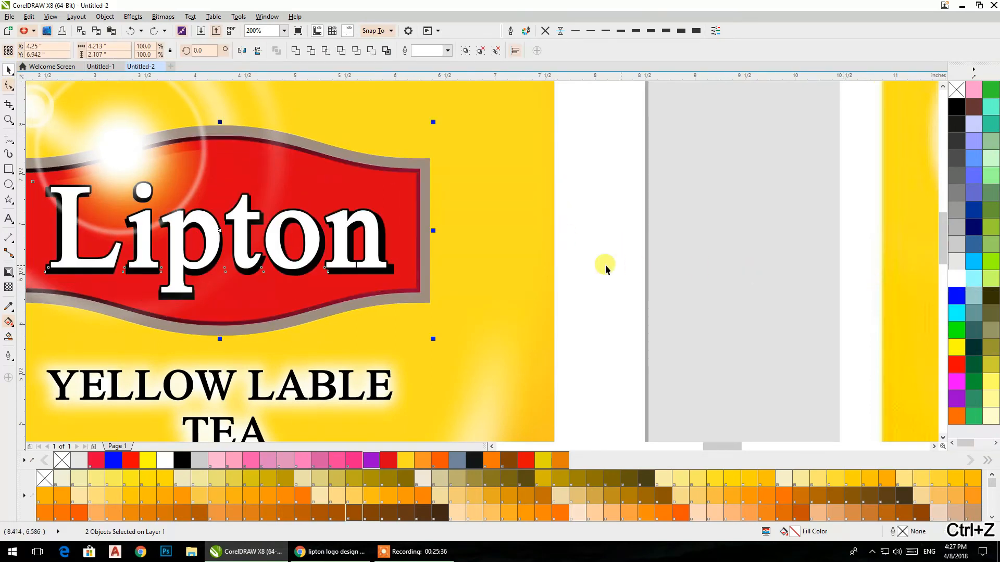
{"action": "left_click", "coordinate": [584, 233]}
{"action": "left_click", "coordinate": [429, 296]}
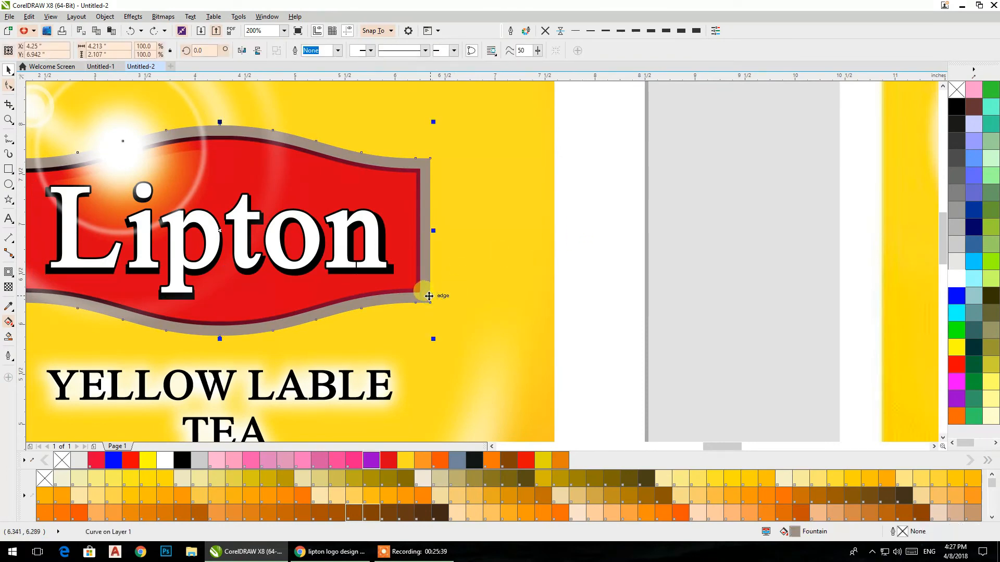
{"action": "left_click", "coordinate": [956, 284]}
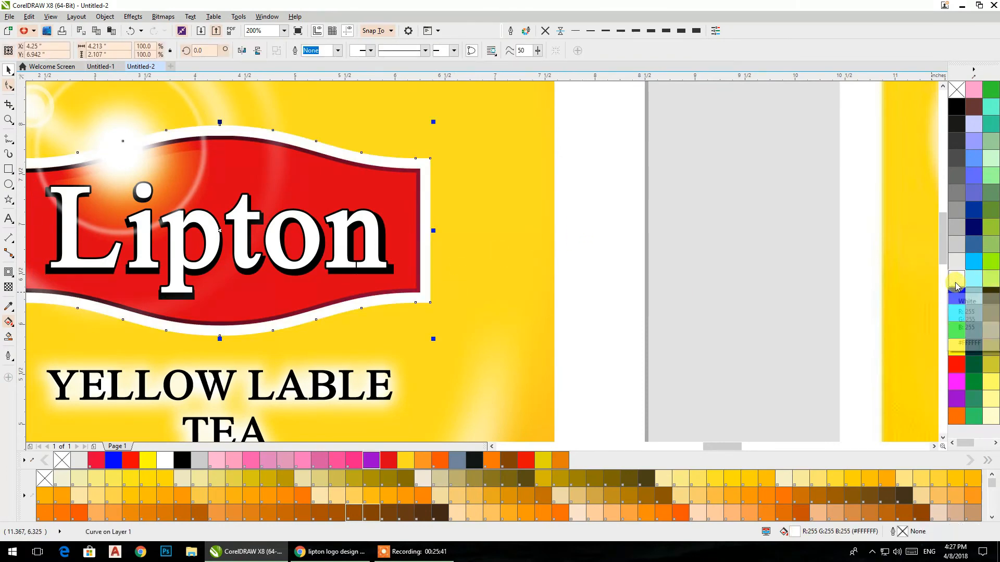
{"action": "left_click", "coordinate": [9, 322]}
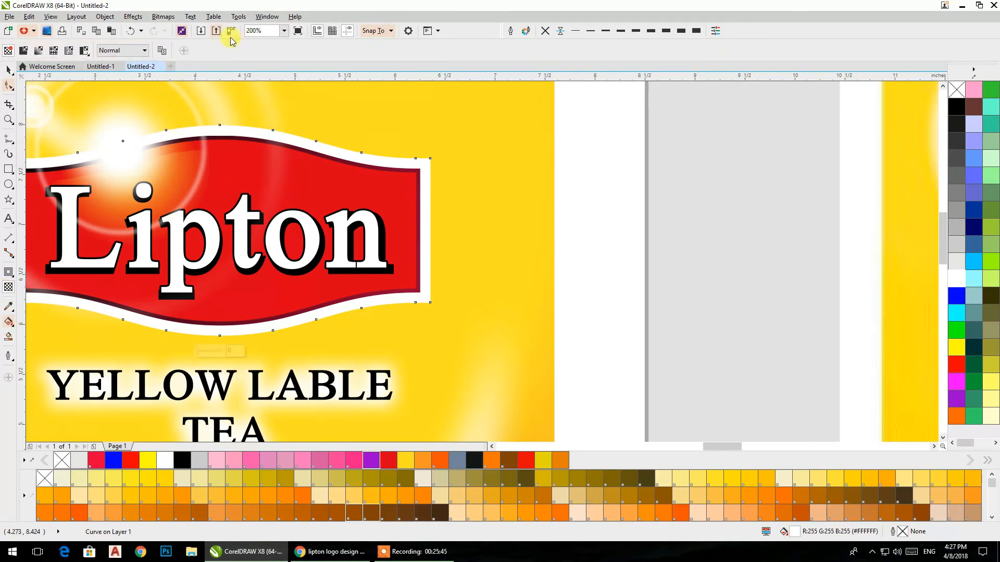
{"action": "left_click", "coordinate": [9, 70]}
{"action": "left_click", "coordinate": [576, 230]}
{"action": "scroll", "coordinate": [577, 225], "scroll_direction": "down", "scroll_amount": 2}
{"action": "scroll", "coordinate": [560, 227], "scroll_direction": "up", "scroll_amount": 1}
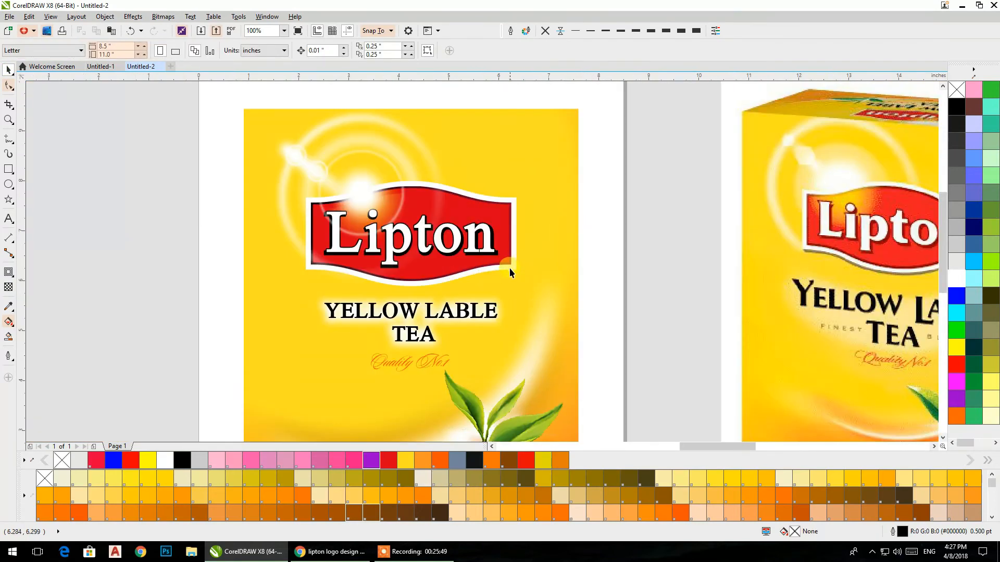
Step: Add a black drop shadow with 50 opacity and 8 feathering to the white badge border, offset slightly down and to the right
{"action": "left_click", "coordinate": [510, 266]}
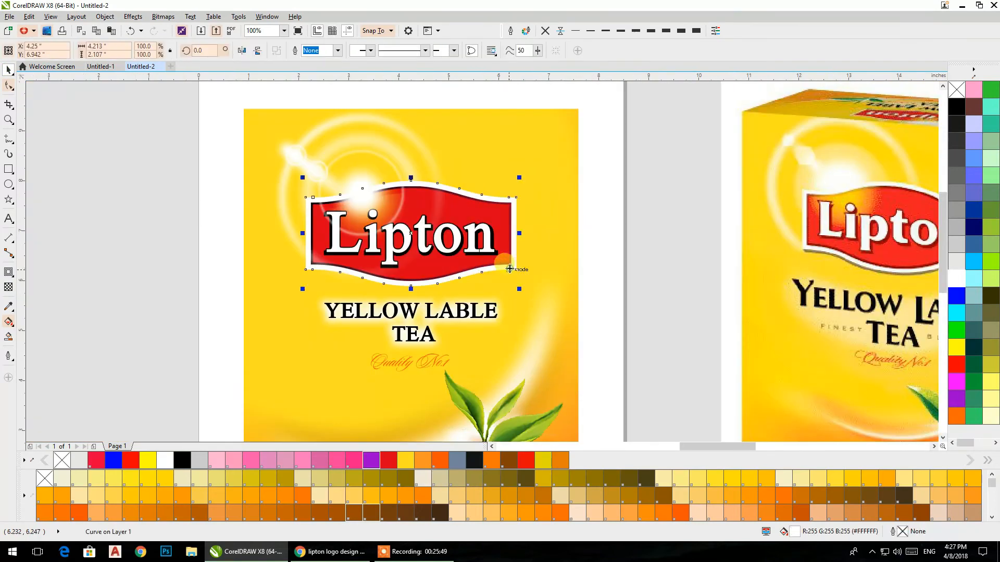
{"action": "left_click", "coordinate": [8, 271]}
{"action": "left_click", "coordinate": [28, 271]}
{"action": "left_click_drag", "start_coordinate": [411, 233], "coordinate": [453, 289]}
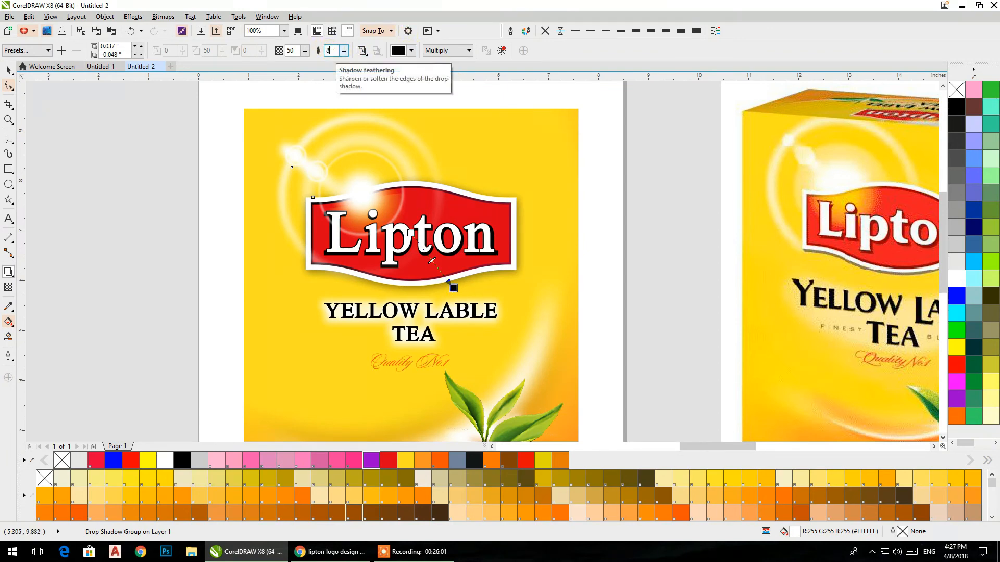
{"action": "key", "text": "Return"}
{"action": "left_click", "coordinate": [8, 72]}
{"action": "left_click", "coordinate": [108, 131]}
Step: Add the text "100 gram" in 24 pt Arial at the lower-left corner of the pack front
{"action": "scroll", "coordinate": [111, 130], "scroll_direction": "down", "scroll_amount": 1}
{"action": "left_click_drag", "start_coordinate": [143, 163], "coordinate": [171, 194]}
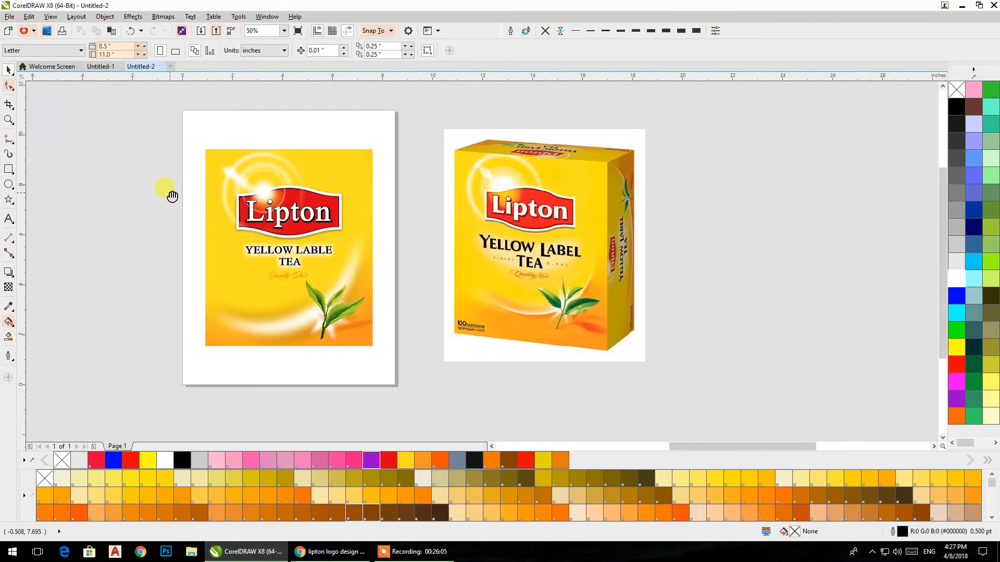
{"action": "scroll", "coordinate": [223, 350], "scroll_direction": "up", "scroll_amount": 1}
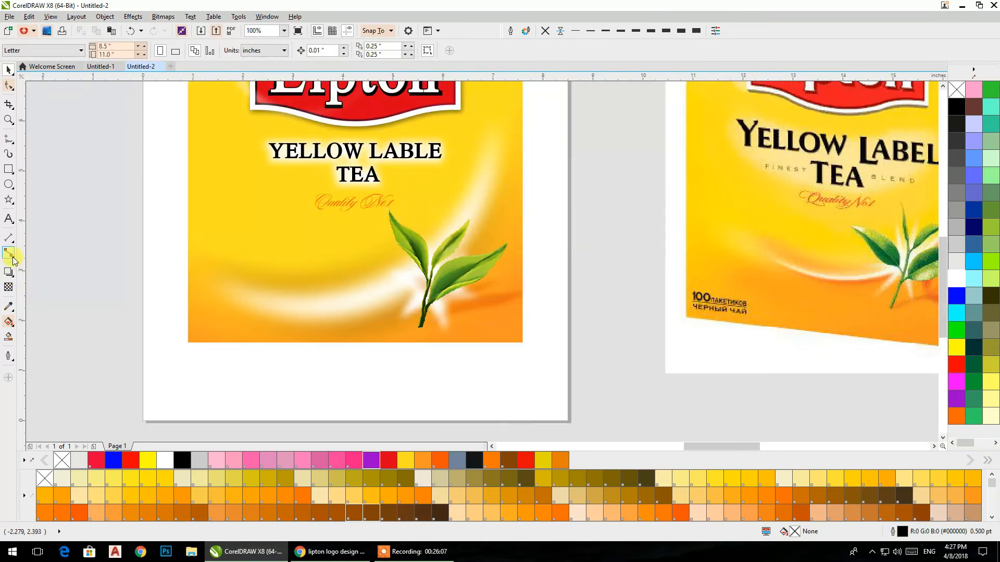
{"action": "left_click", "coordinate": [9, 221]}
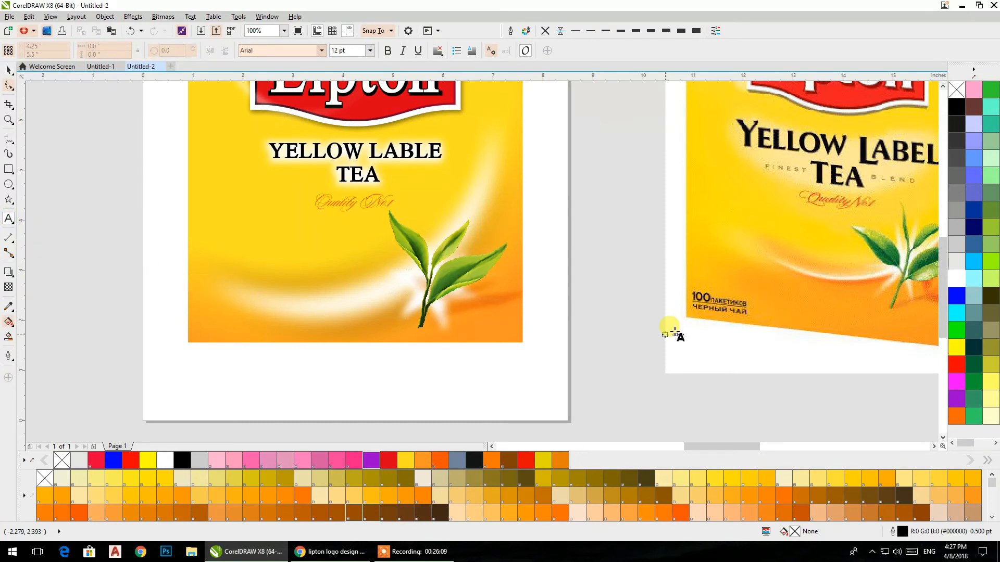
{"action": "scroll", "coordinate": [724, 313], "scroll_direction": "up", "scroll_amount": 2}
{"action": "scroll", "coordinate": [724, 310], "scroll_direction": "down", "scroll_amount": 2}
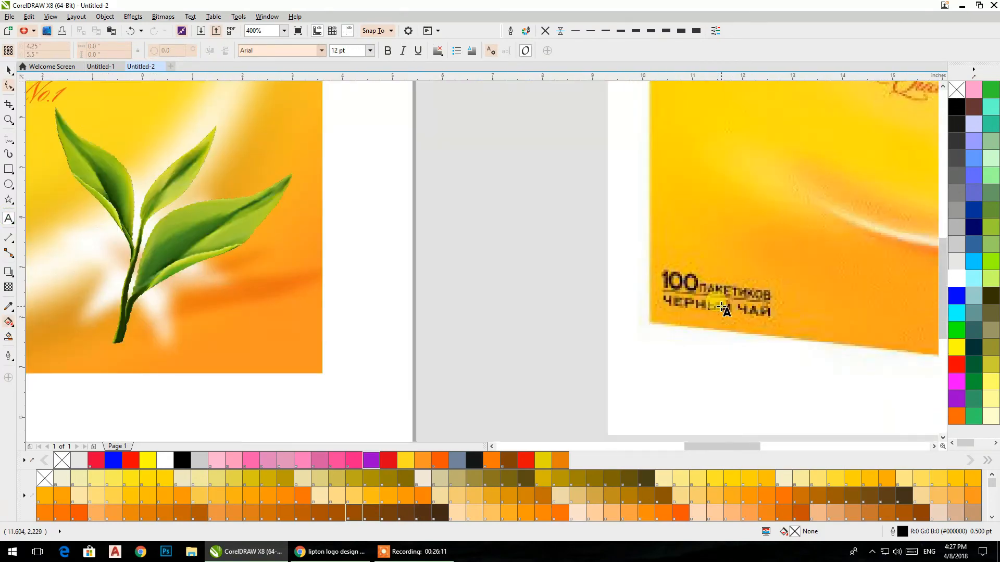
{"action": "left_click", "coordinate": [231, 384]}
{"action": "type", "text": "100 gram"}
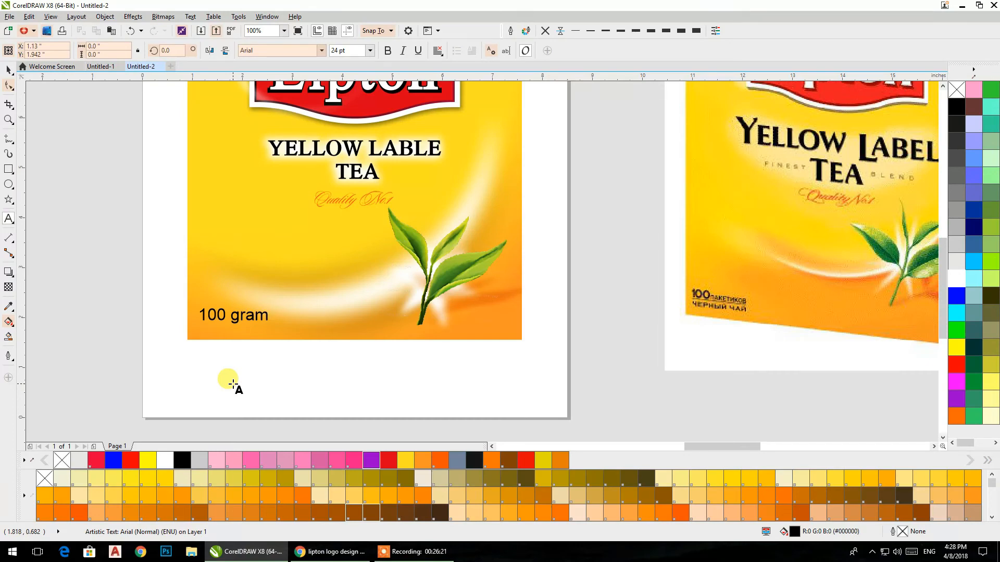
Step: Change the weight text at the lower-left corner of the pack to "1000 gram"
{"action": "left_click", "coordinate": [9, 70]}
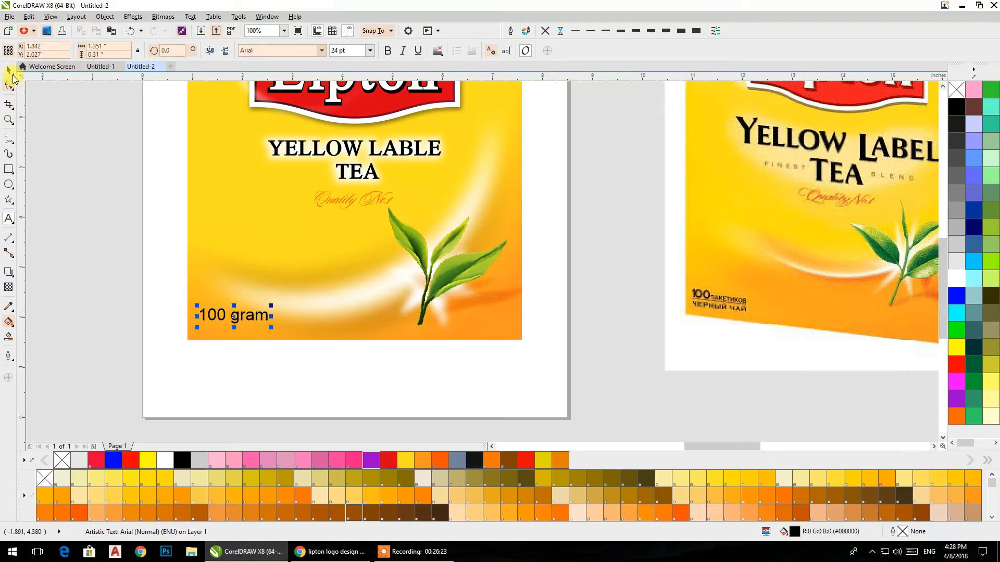
{"action": "left_click", "coordinate": [225, 316]}
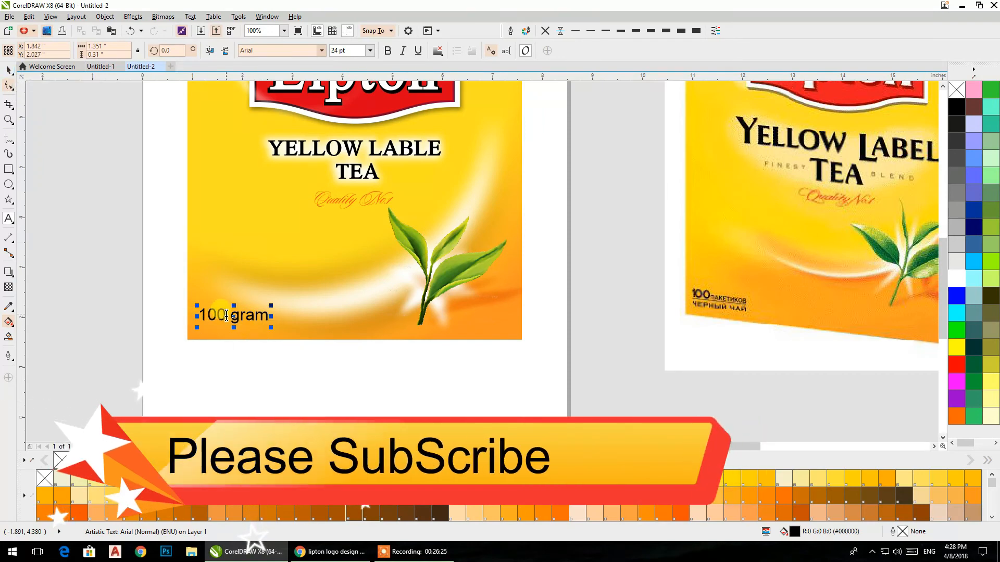
{"action": "type", "text": "0"}
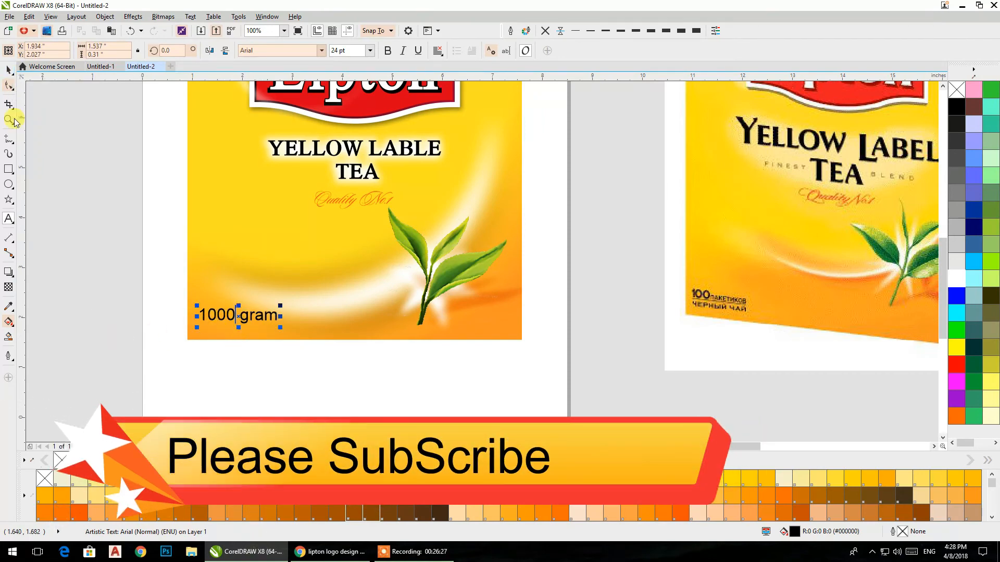
Step: Make the "1000 gram" text bold and scale it down to about 17.7 pt in the pack's lower-left corner
{"action": "left_click", "coordinate": [388, 50]}
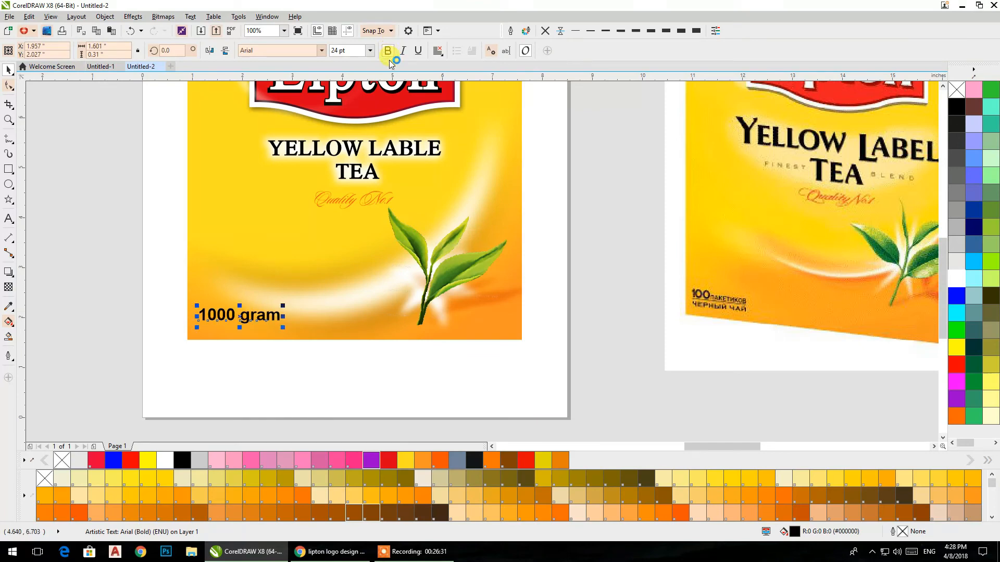
{"action": "left_click_drag", "start_coordinate": [282, 329], "coordinate": [210, 329]}
{"action": "scroll", "coordinate": [208, 331], "scroll_direction": "down", "scroll_amount": 2}
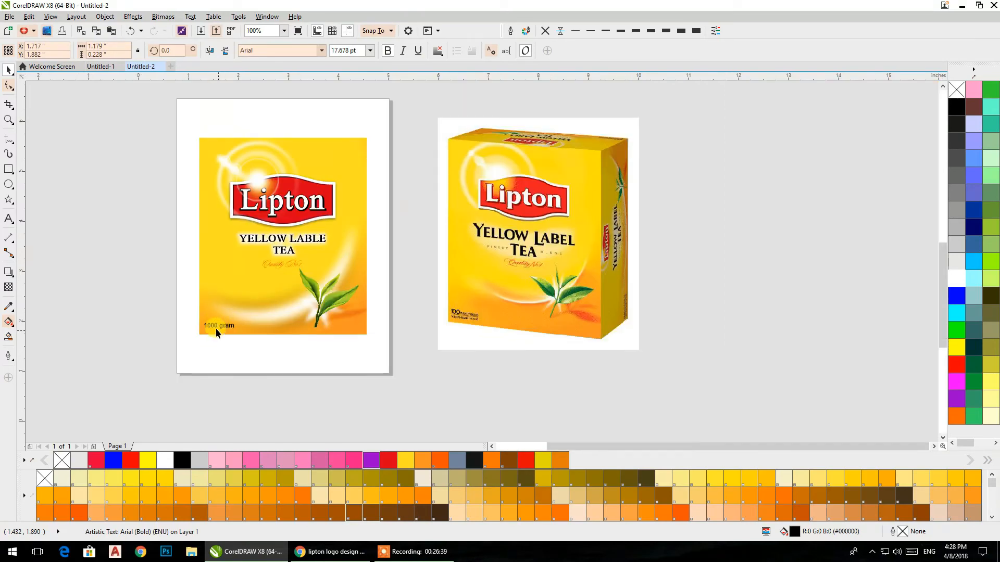
Step: Set the word "gram" in the weight text to 8 pt and remove its bold formatting
{"action": "scroll", "coordinate": [215, 328], "scroll_direction": "up", "scroll_amount": 3}
{"action": "double_click", "coordinate": [267, 339]}
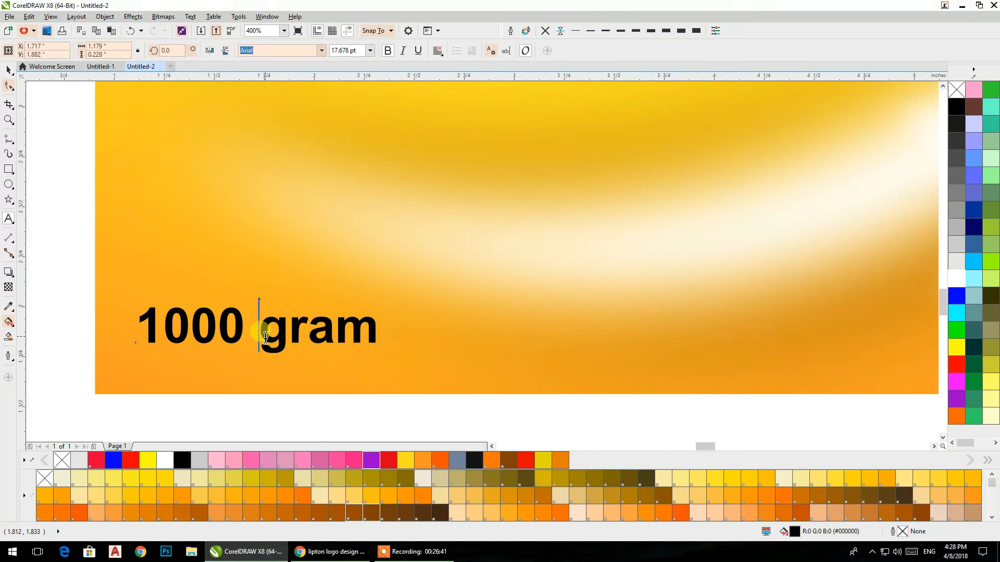
{"action": "left_click_drag", "start_coordinate": [265, 337], "coordinate": [365, 332]}
{"action": "left_click", "coordinate": [370, 51]}
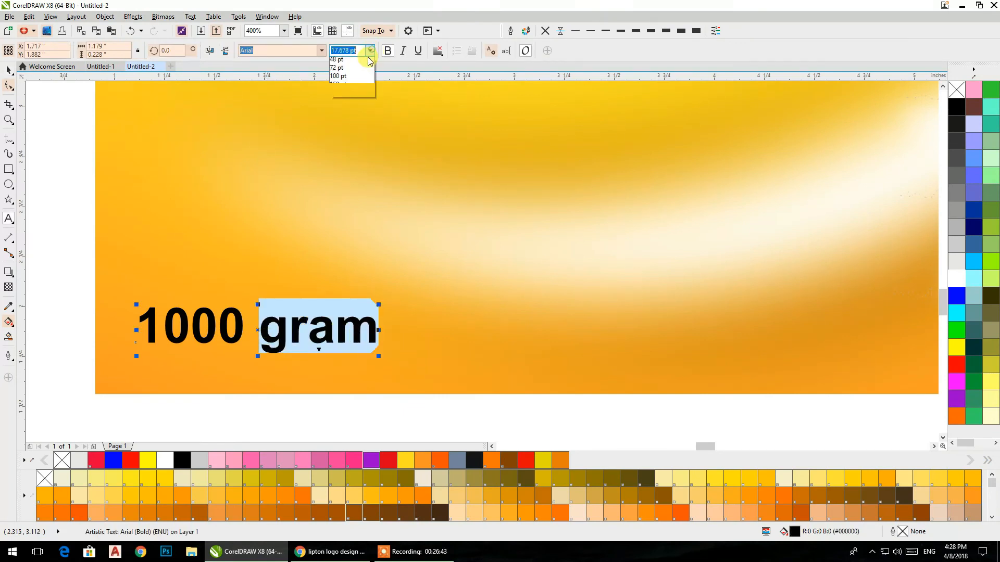
{"action": "left_click", "coordinate": [339, 79]}
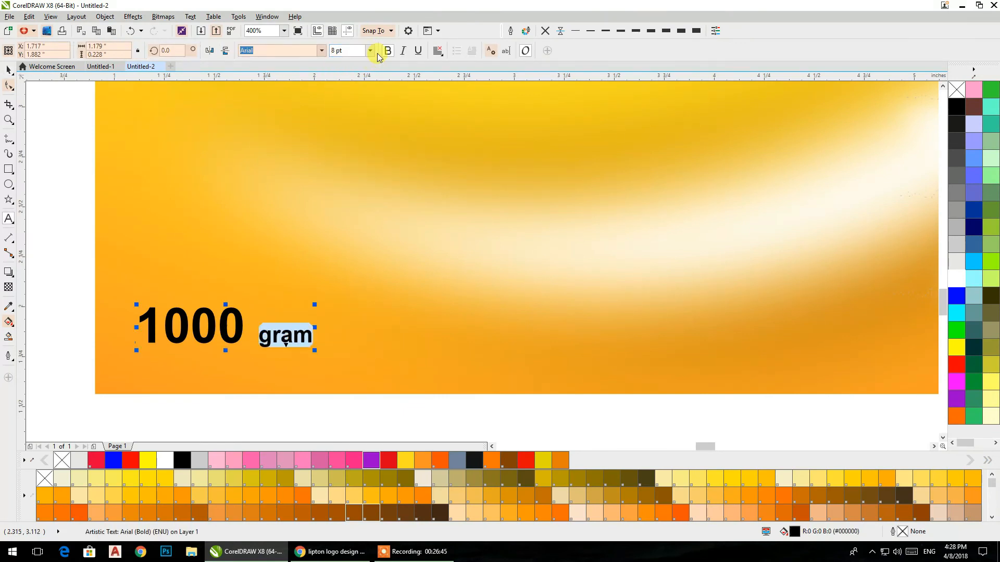
{"action": "left_click", "coordinate": [387, 51]}
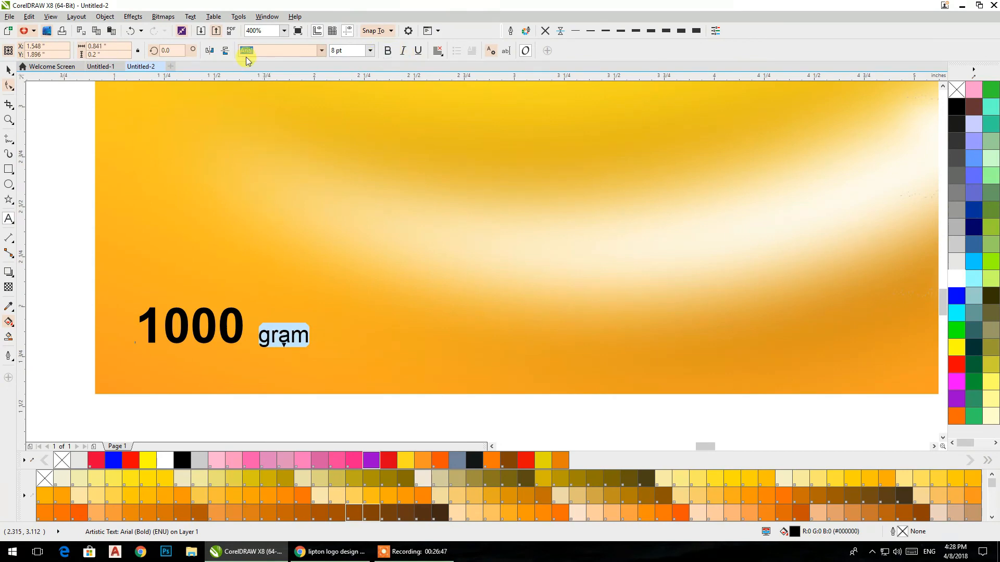
Step: Convert the word "gram" in the weight text to uppercase and shift its letters slightly closer to "1000"
{"action": "left_click", "coordinate": [190, 16]}
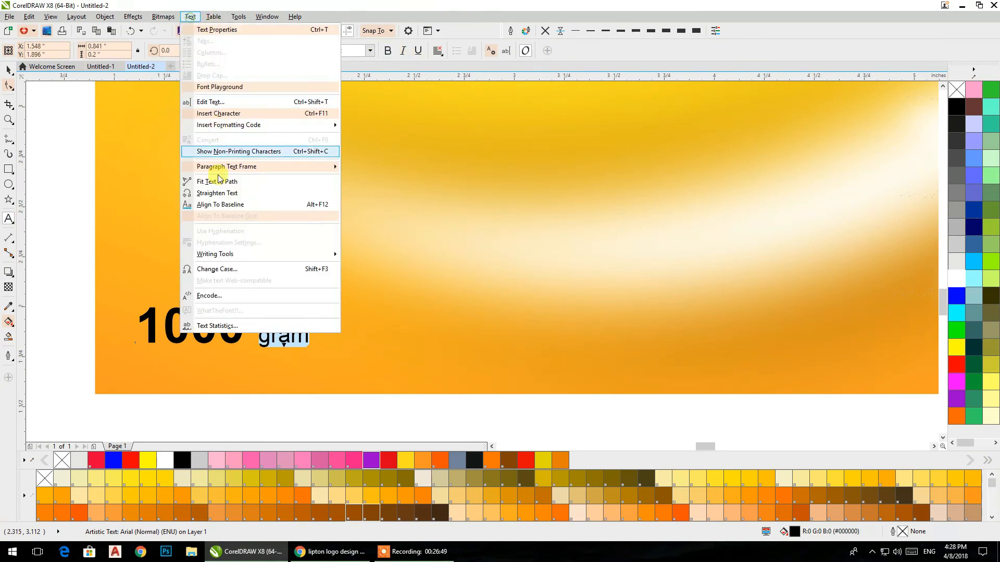
{"action": "left_click", "coordinate": [221, 271]}
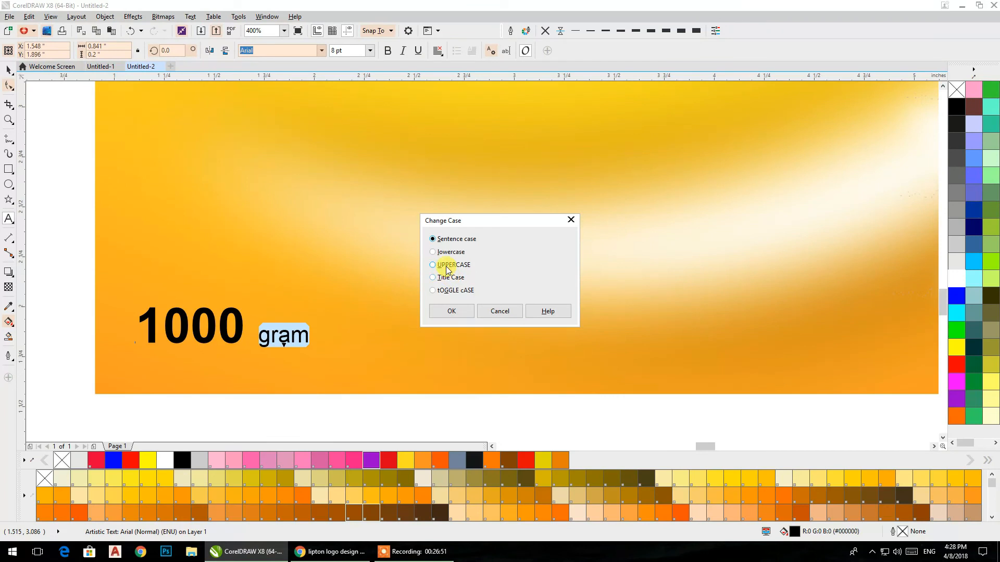
{"action": "left_click", "coordinate": [449, 311]}
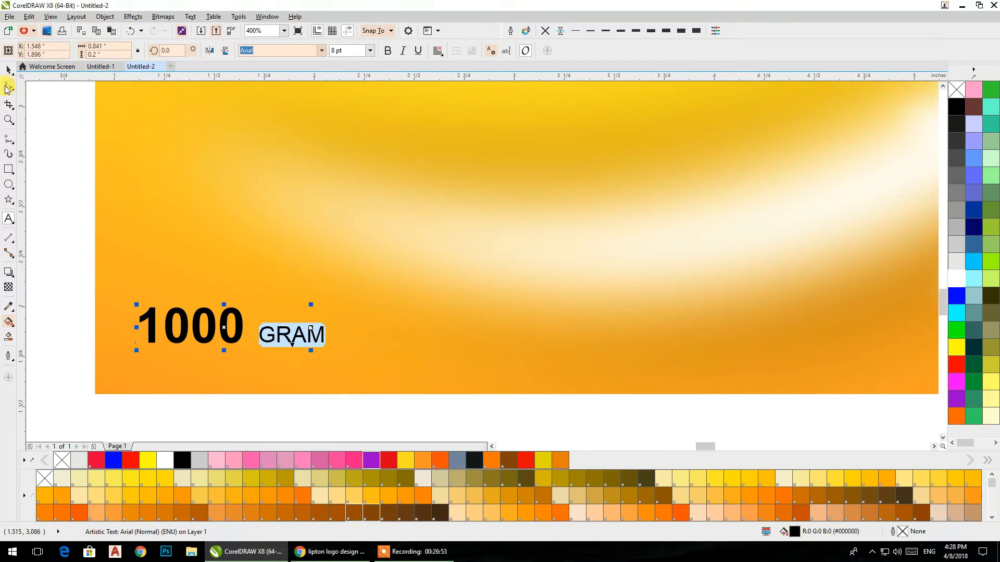
{"action": "left_click", "coordinate": [8, 86]}
{"action": "mouse_move", "coordinate": [252, 339]}
{"action": "left_mouse_down"}
{"action": "mouse_move", "coordinate": [307, 350]}
{"action": "mouse_move", "coordinate": [249, 342]}
{"action": "left_mouse_up"}
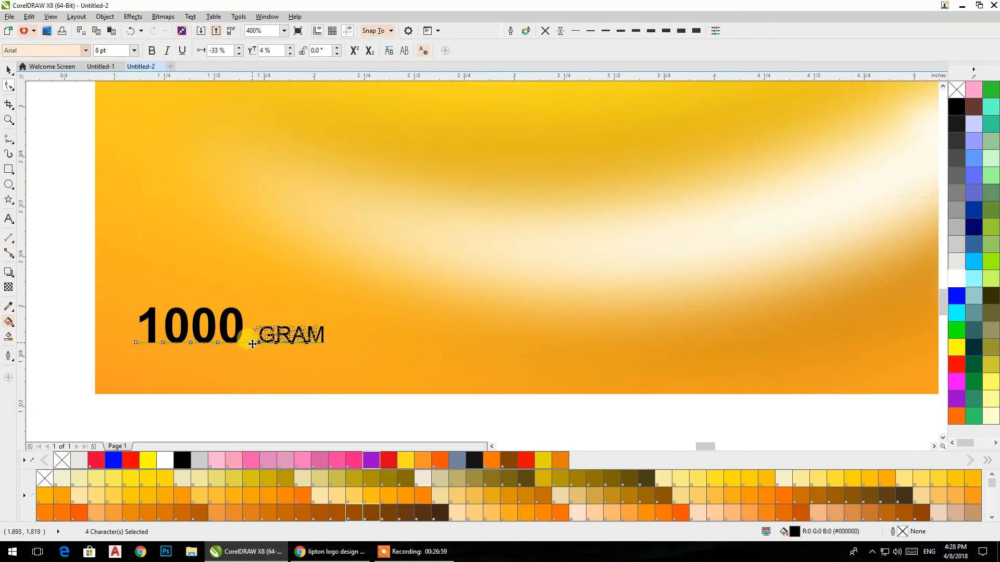
{"action": "left_click", "coordinate": [8, 70]}
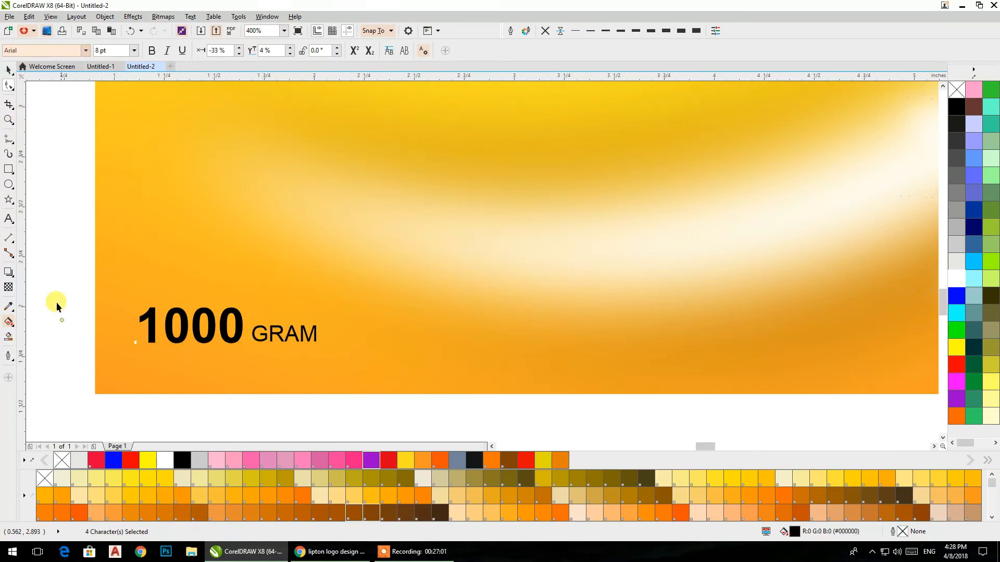
Step: Draw a thin black bar without outline, about 0.97 by 0.02 inches, just beneath the "1000 GRAM" text
{"action": "left_click", "coordinate": [8, 170]}
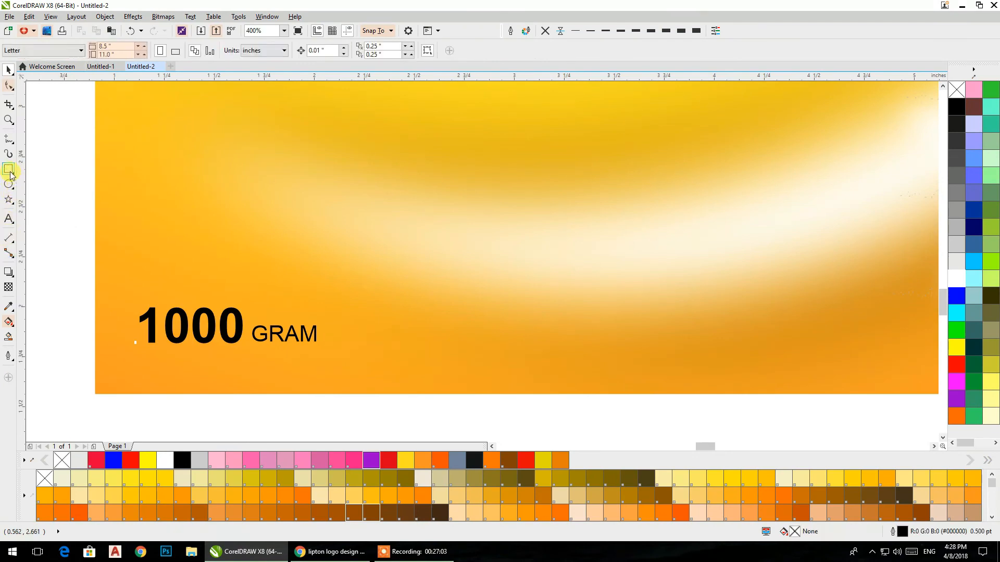
{"action": "left_click_drag", "start_coordinate": [137, 347], "coordinate": [332, 348]}
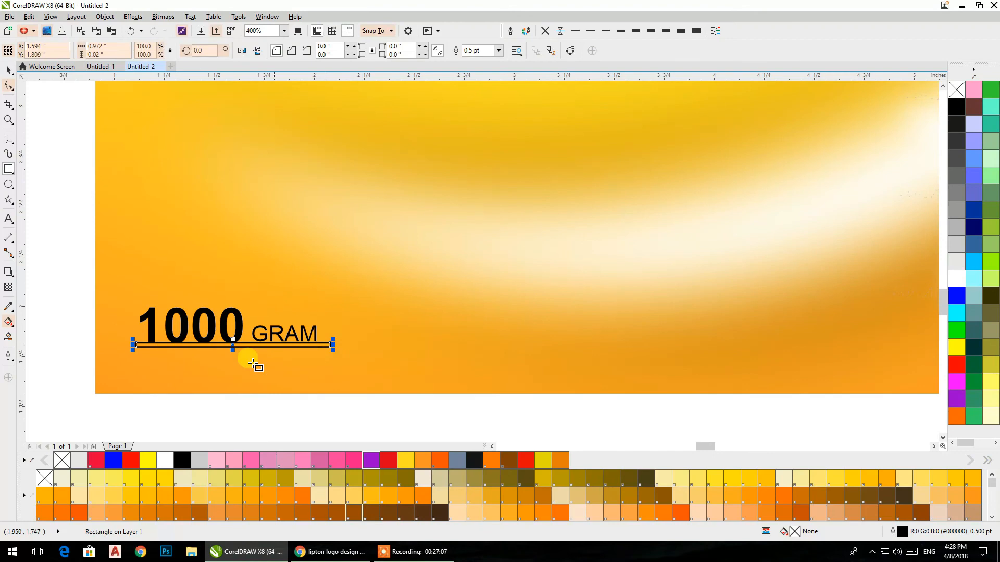
{"action": "key", "text": "Down"}
{"action": "key", "text": "Down"}
{"action": "key", "text": "Down"}
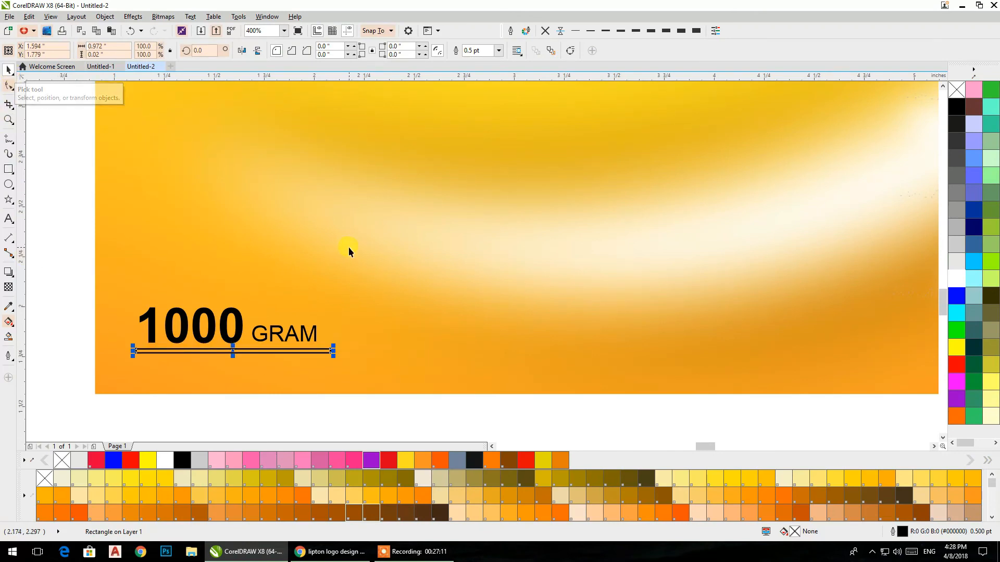
{"action": "left_click", "coordinate": [474, 459]}
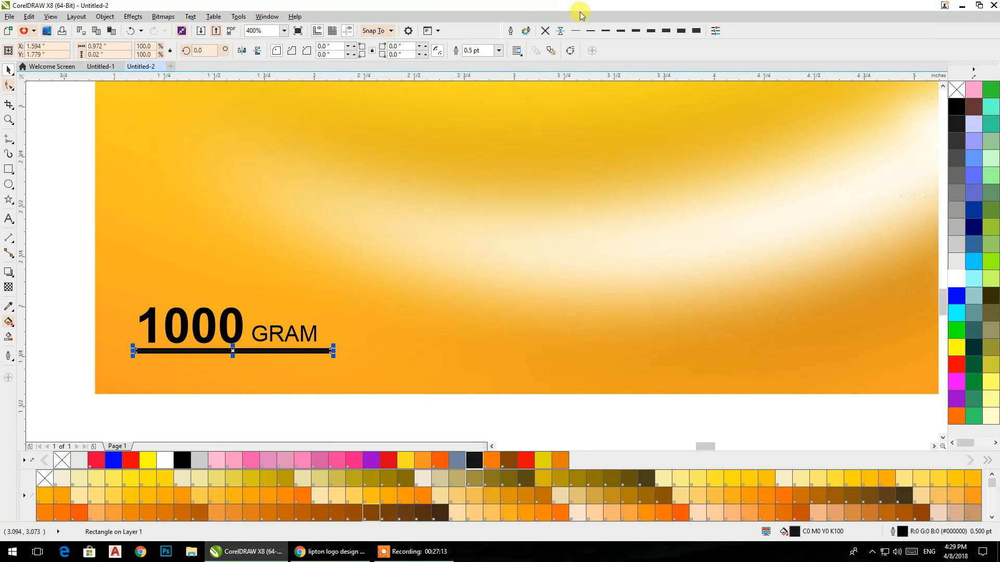
{"action": "left_click", "coordinate": [545, 31]}
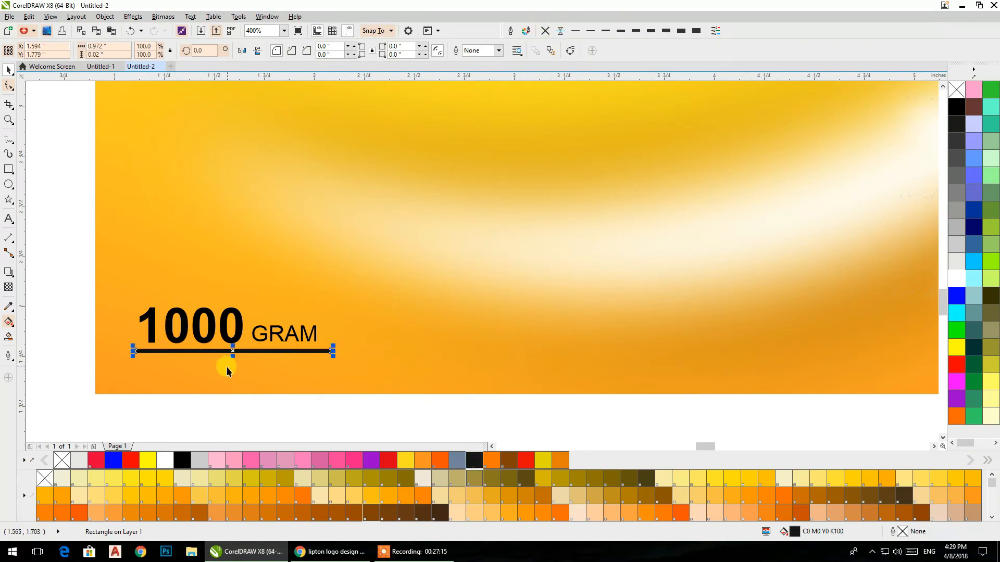
Step: Thin the black bar under the weight text to about 0.012 inches high
{"action": "scroll", "coordinate": [230, 354], "scroll_direction": "up", "scroll_amount": 2}
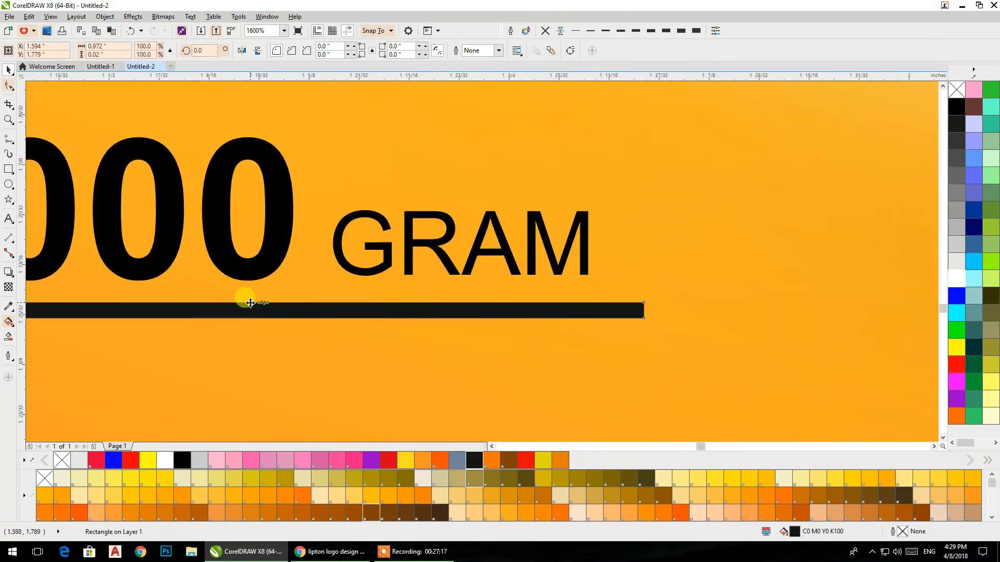
{"action": "scroll", "coordinate": [260, 292], "scroll_direction": "up", "scroll_amount": 2}
{"action": "left_click_drag", "start_coordinate": [264, 294], "coordinate": [266, 319]}
{"action": "scroll", "coordinate": [266, 319], "scroll_direction": "down", "scroll_amount": 5}
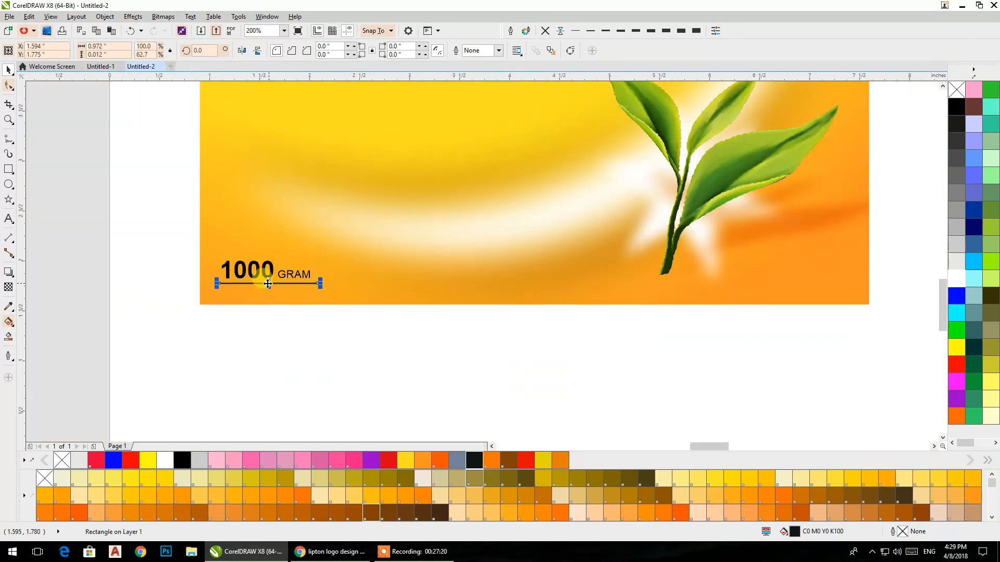
{"action": "left_click", "coordinate": [156, 272]}
Step: Shorten the bar to about 0.76 inches and center it horizontally on the "1000 GRAM" text
{"action": "scroll", "coordinate": [254, 283], "scroll_direction": "up", "scroll_amount": 2}
{"action": "left_click", "coordinate": [254, 283]}
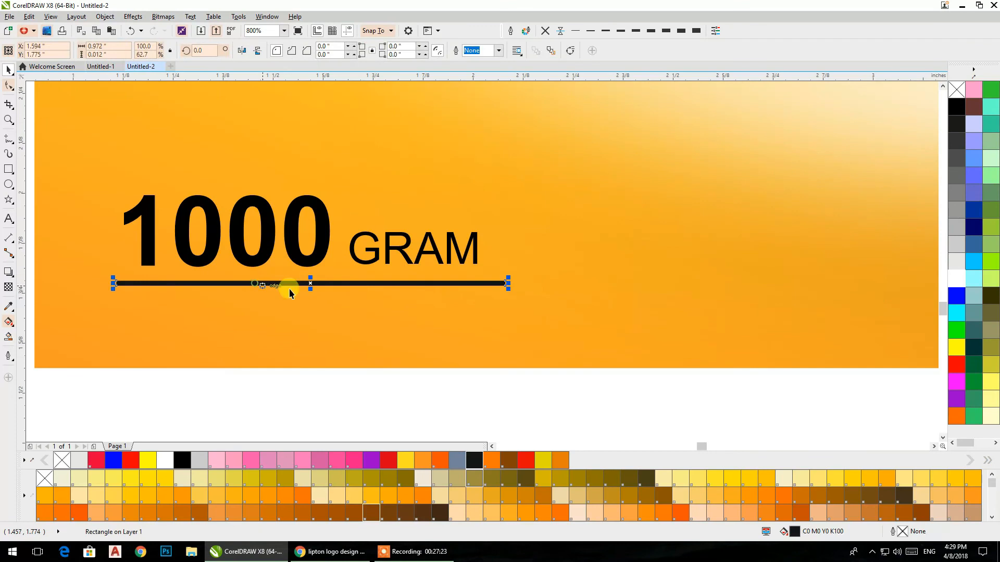
{"action": "left_click_drag", "start_coordinate": [508, 282], "coordinate": [465, 283]}
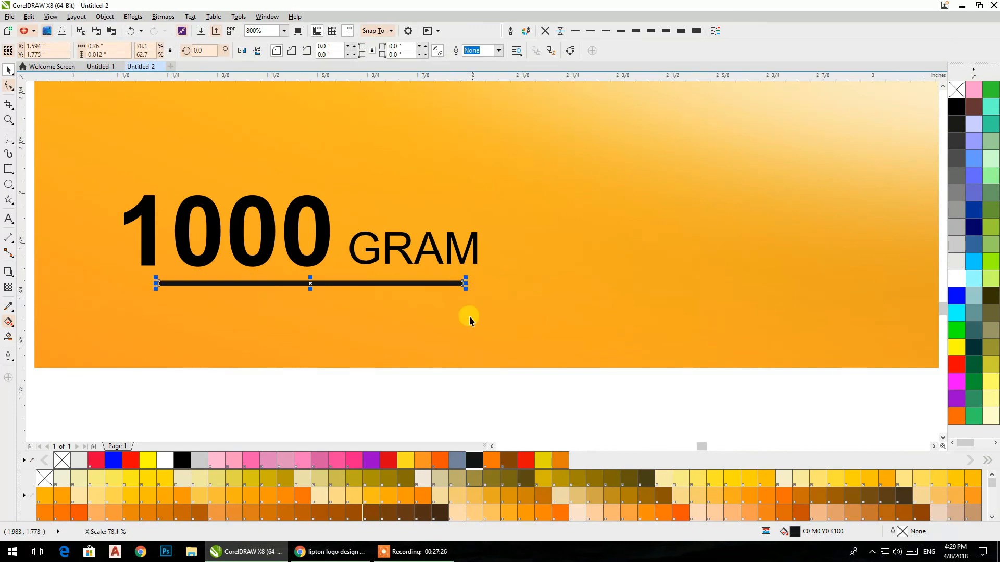
{"action": "left_click", "coordinate": [358, 260], "text": "shift"}
{"action": "key", "text": "c"}
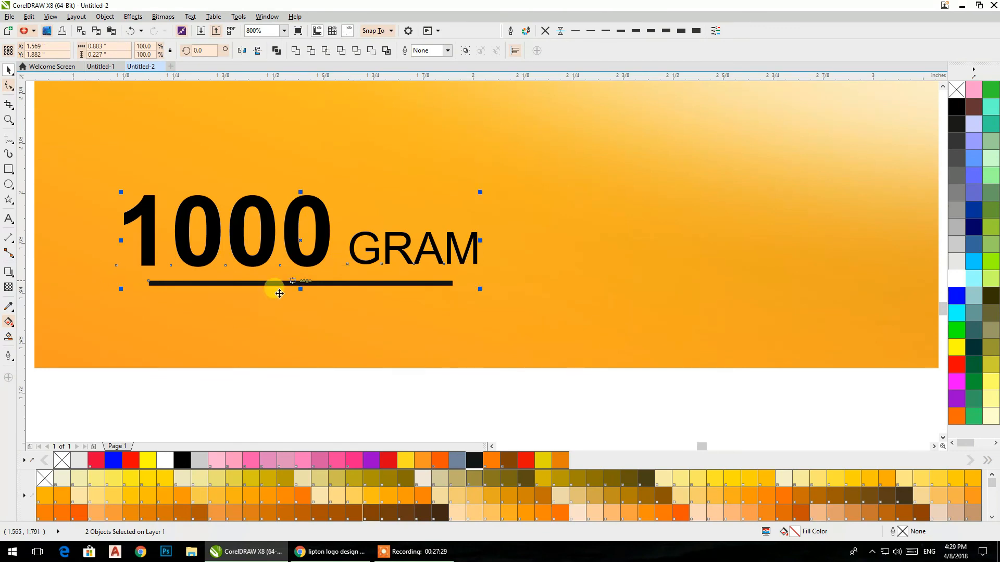
{"action": "left_click", "coordinate": [354, 414]}
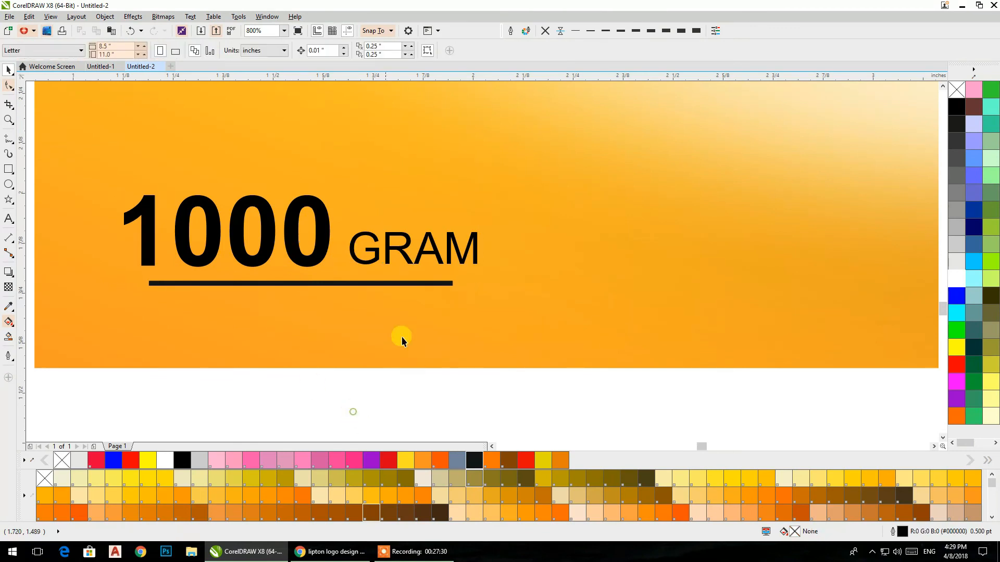
Step: Stretch the bar evenly on both sides to about 0.88 inches, matching the width of the weight text
{"action": "left_click", "coordinate": [451, 283]}
{"action": "left_click_drag", "start_coordinate": [457, 282], "coordinate": [484, 281]}
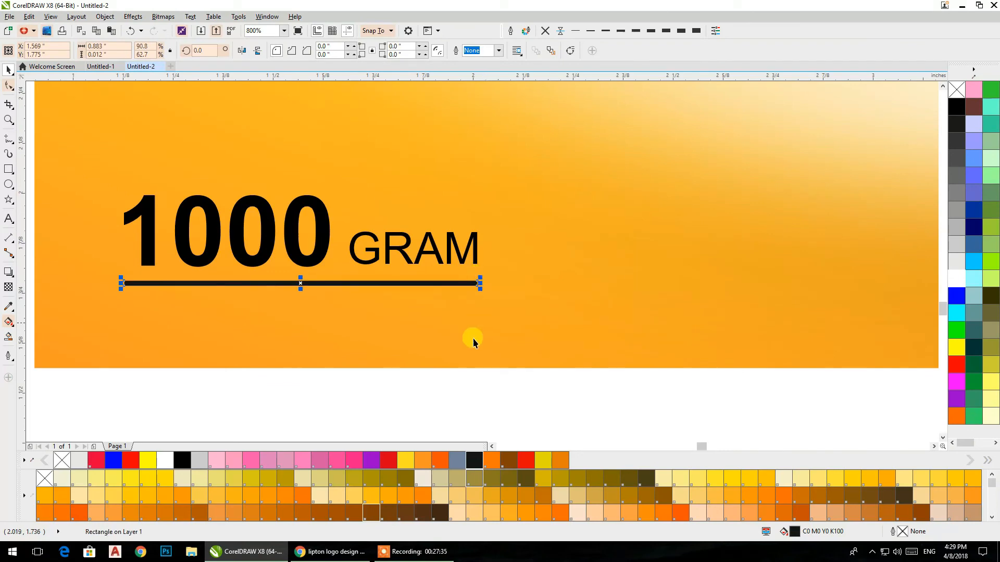
{"action": "left_click", "coordinate": [445, 389]}
Step: Bring the large ring bitmap around the light flare forward by one level
{"action": "scroll", "coordinate": [434, 264], "scroll_direction": "down", "scroll_amount": 1}
{"action": "scroll", "coordinate": [434, 261], "scroll_direction": "down", "scroll_amount": 3}
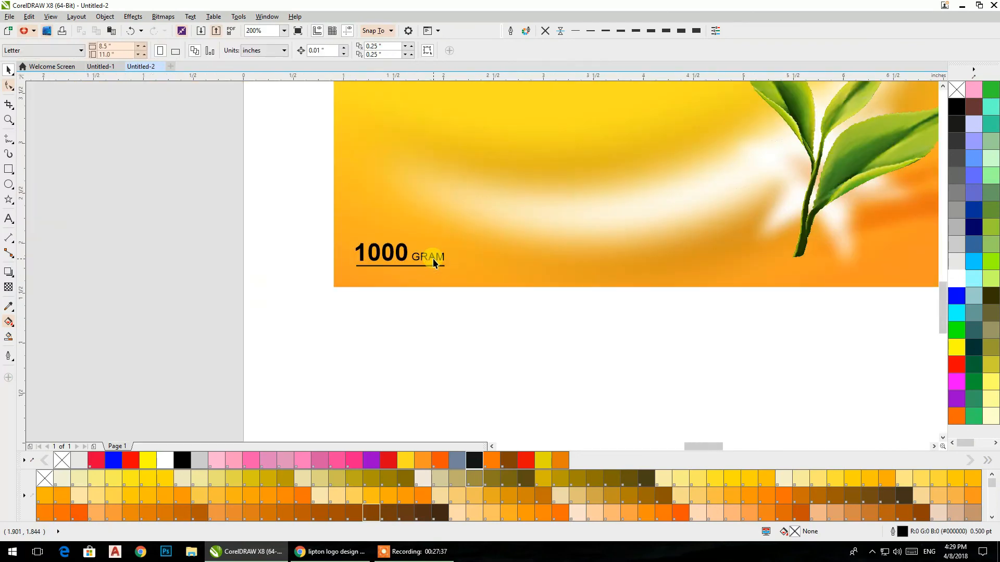
{"action": "left_click_drag", "start_coordinate": [534, 208], "coordinate": [481, 295]}
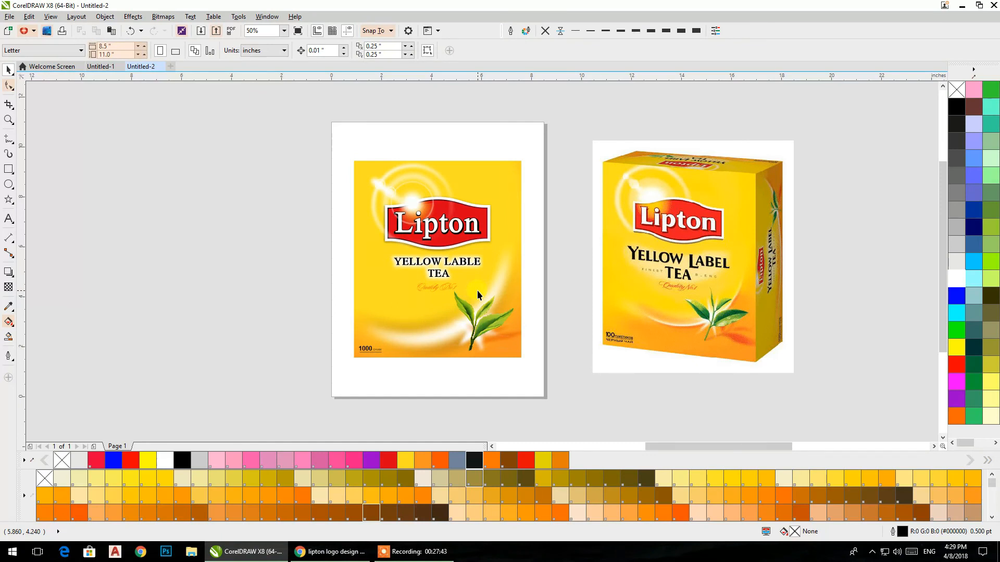
{"action": "left_click", "coordinate": [418, 202]}
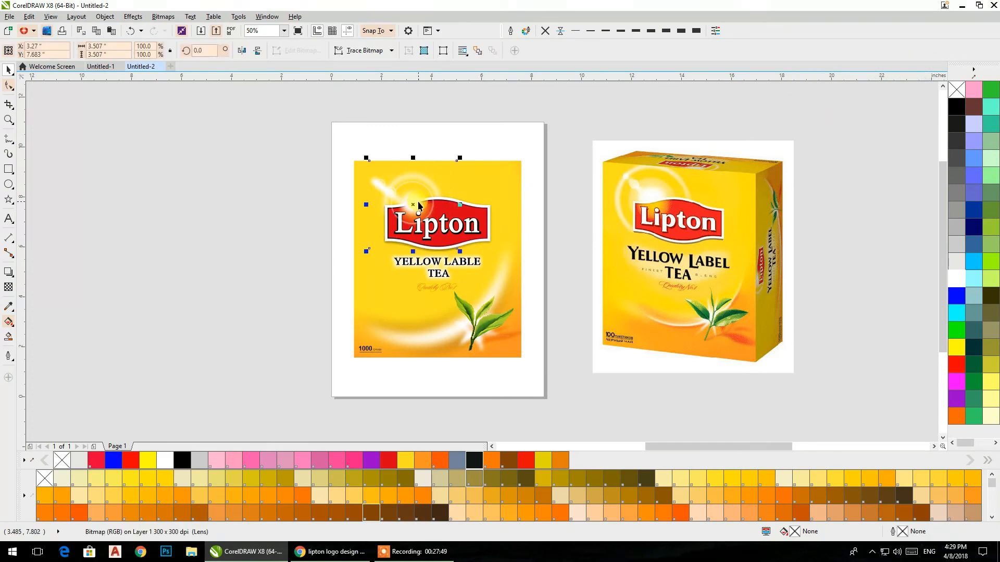
{"action": "key", "text": "ctrl+Page_Up"}
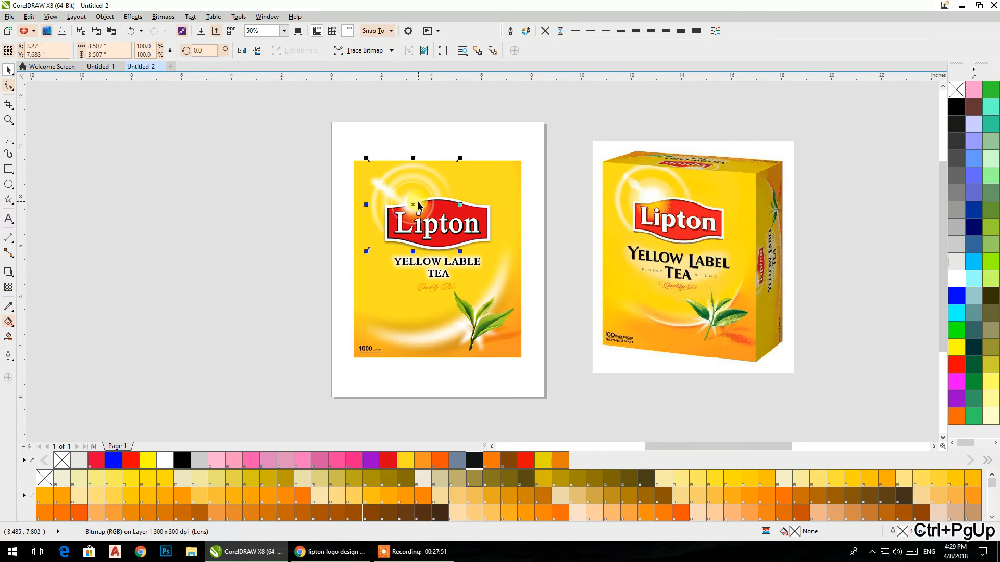
{"action": "left_click_drag", "start_coordinate": [270, 173], "coordinate": [432, 237]}
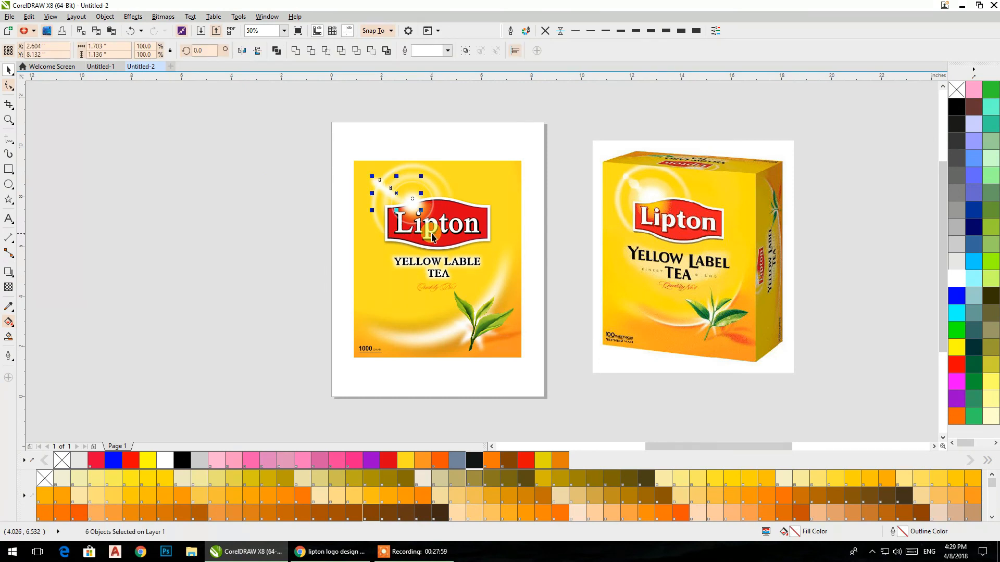
{"action": "left_click", "coordinate": [192, 229]}
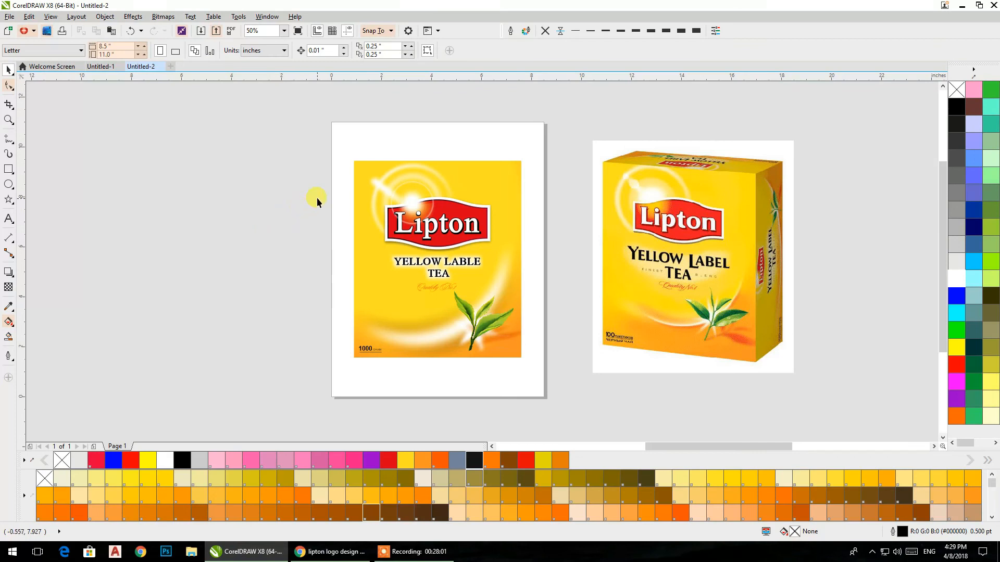
{"action": "left_click_drag", "start_coordinate": [357, 225], "coordinate": [420, 214]}
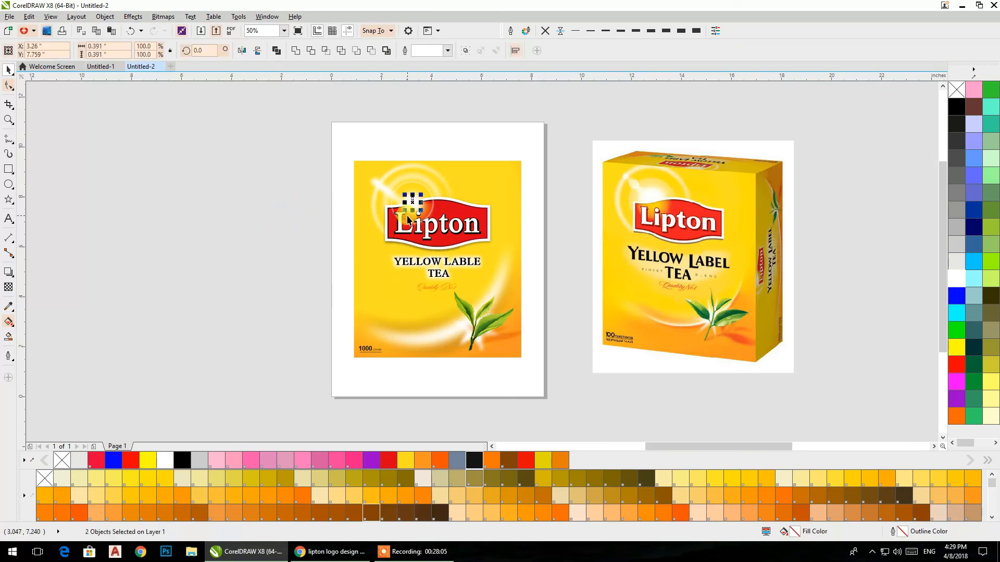
{"action": "left_click", "coordinate": [242, 186]}
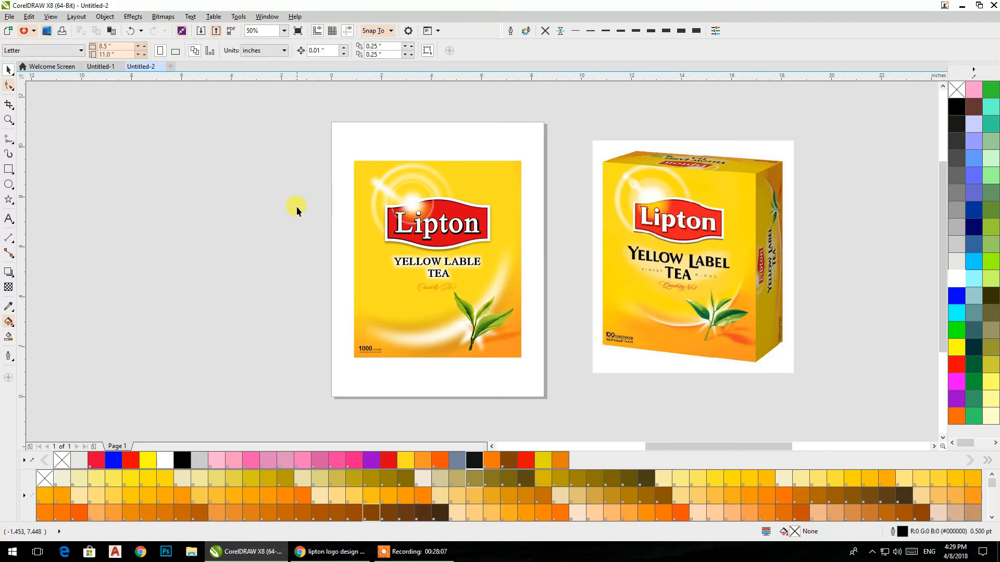
Step: Bring the Lipton badge with its border in front of the white glow
{"action": "left_click_drag", "start_coordinate": [535, 201], "coordinate": [367, 254]}
{"action": "left_click_drag", "start_coordinate": [534, 191], "coordinate": [374, 259]}
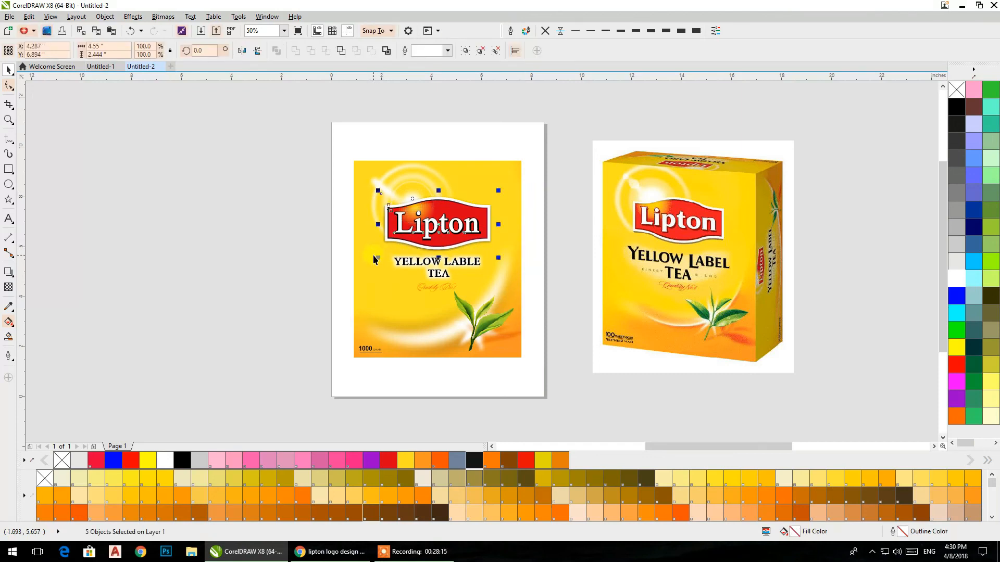
{"action": "left_click", "coordinate": [268, 216]}
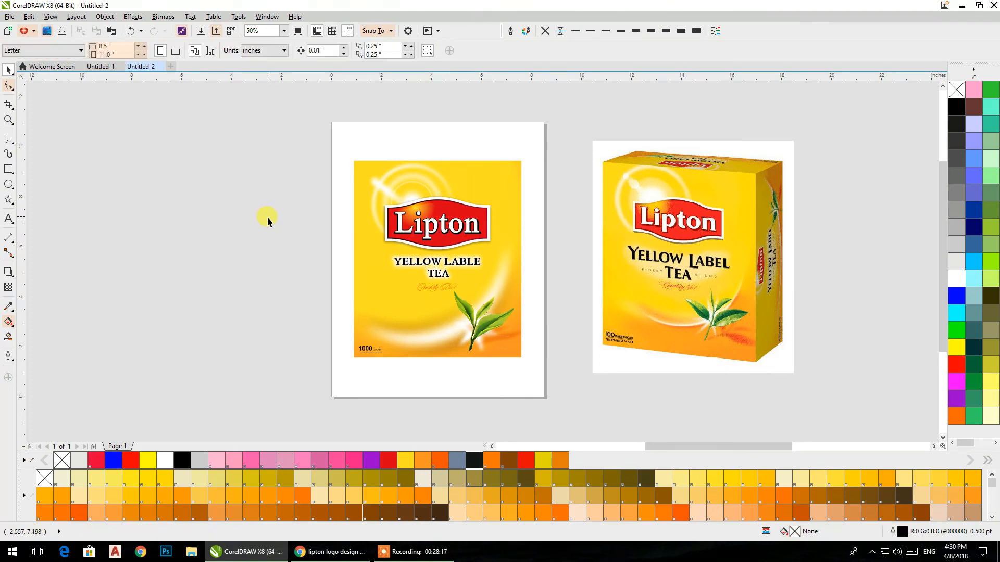
Step: Bring the thin inner ring bitmap of the light flare in front of the Lipton badge
{"action": "scroll", "coordinate": [426, 202], "scroll_direction": "up", "scroll_amount": 4}
{"action": "left_click", "coordinate": [401, 193]}
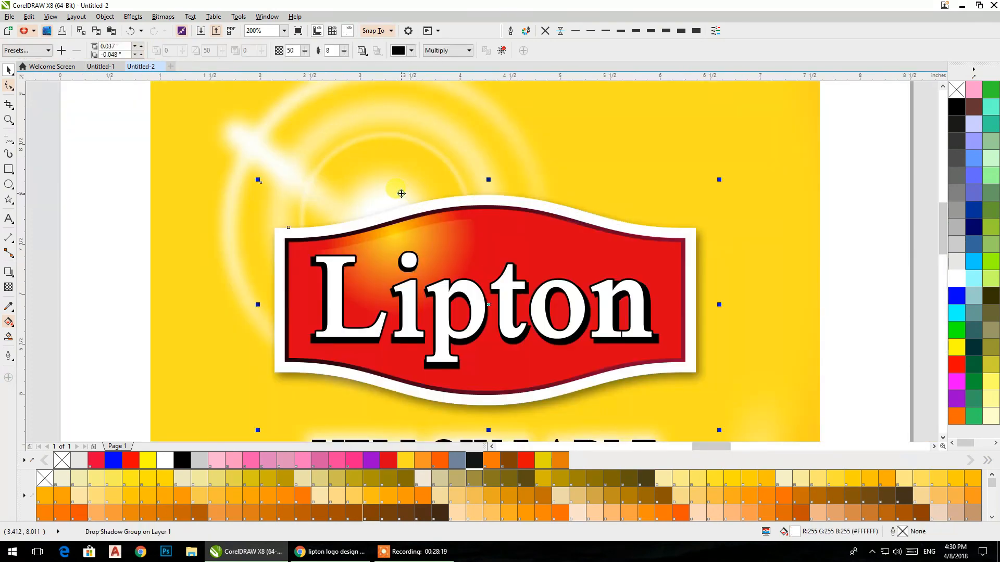
{"action": "left_click", "coordinate": [369, 163]}
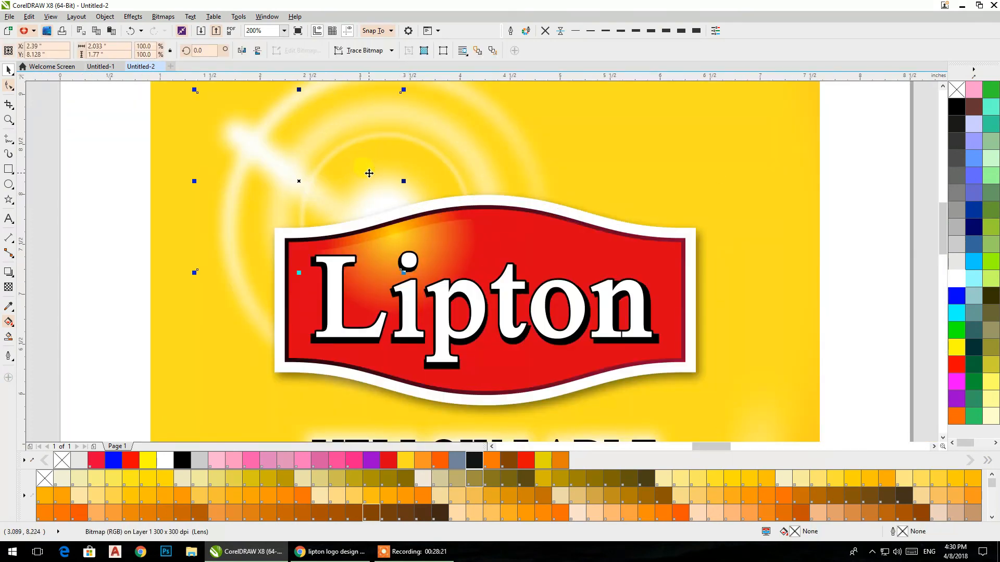
{"action": "left_click", "coordinate": [411, 172]}
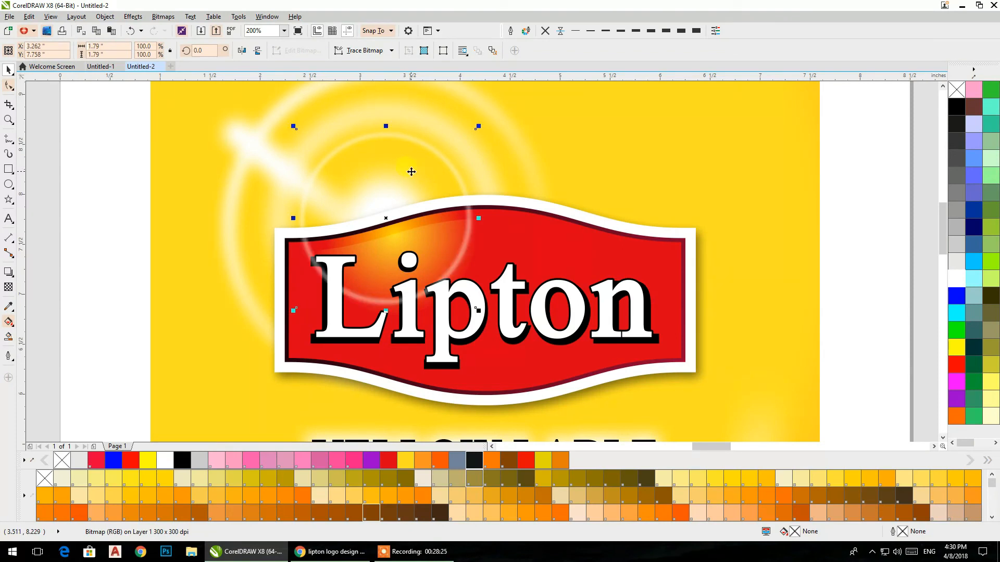
{"action": "key", "text": "Tab"}
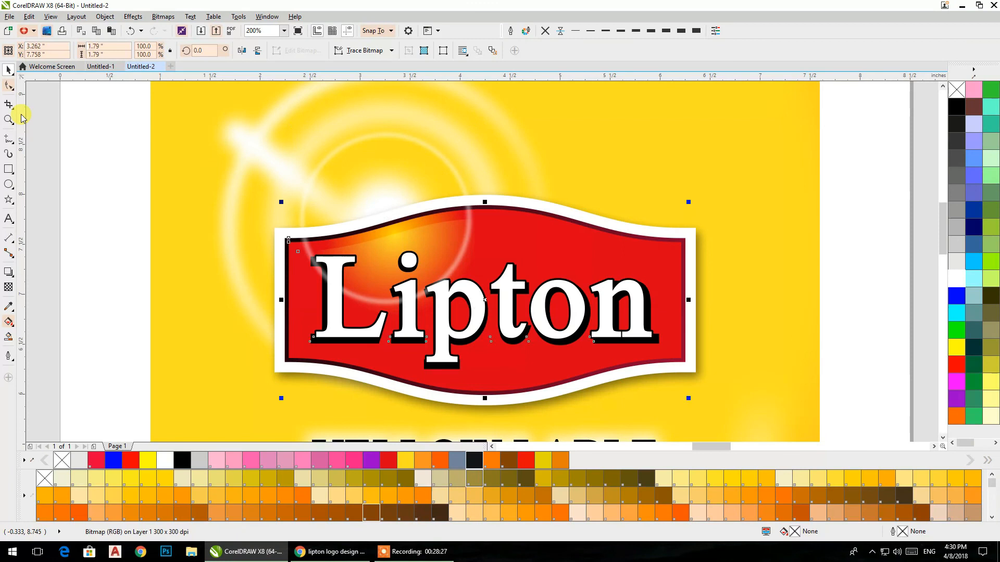